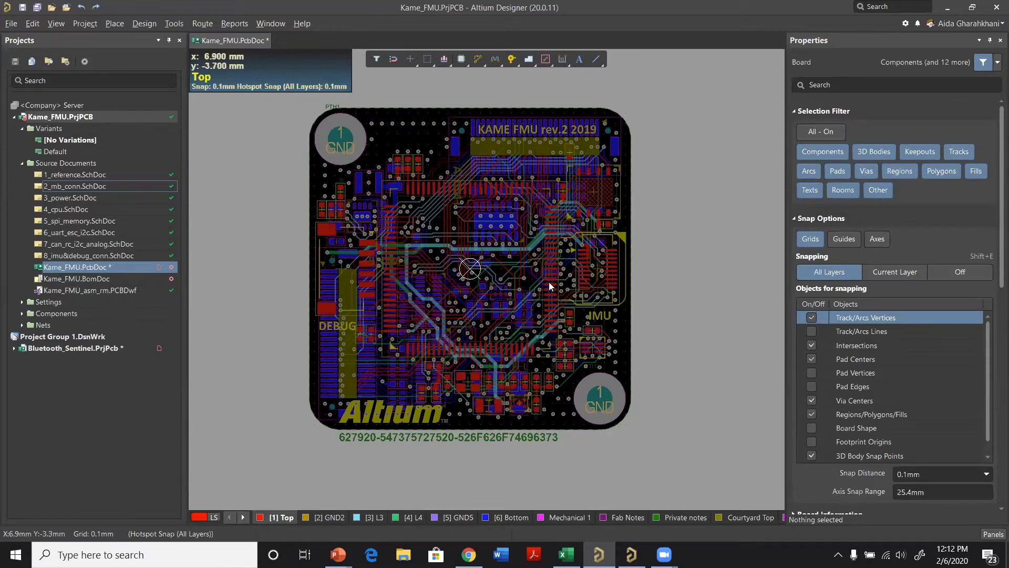
# Step: Display the Kame_FMU board in 3D and inspect its top and flipped bottom sides
pyautogui.press('3')
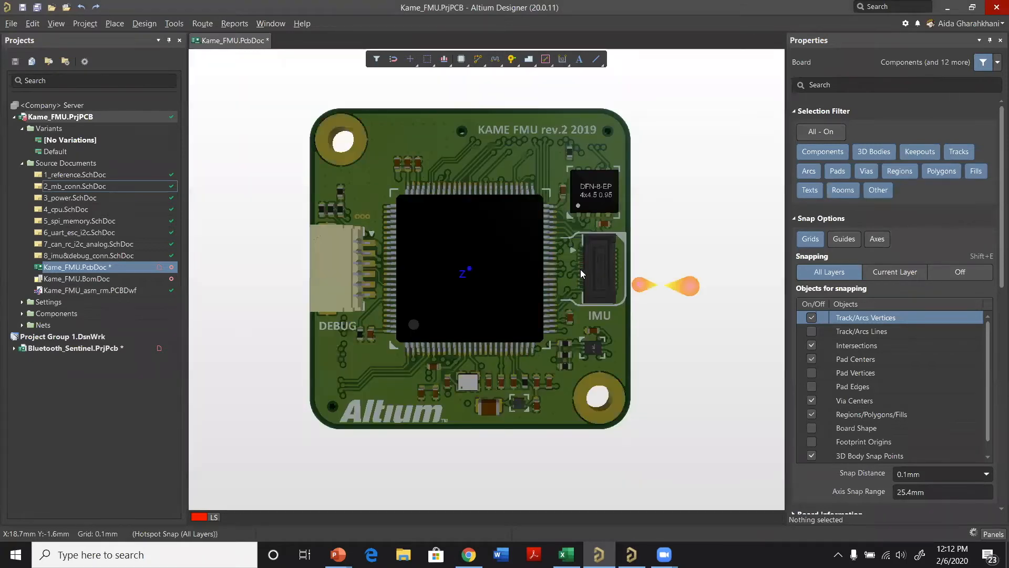
pyautogui.keyDown('ctrl'); pyautogui.scroll(3, 485, 298); pyautogui.keyUp('ctrl')
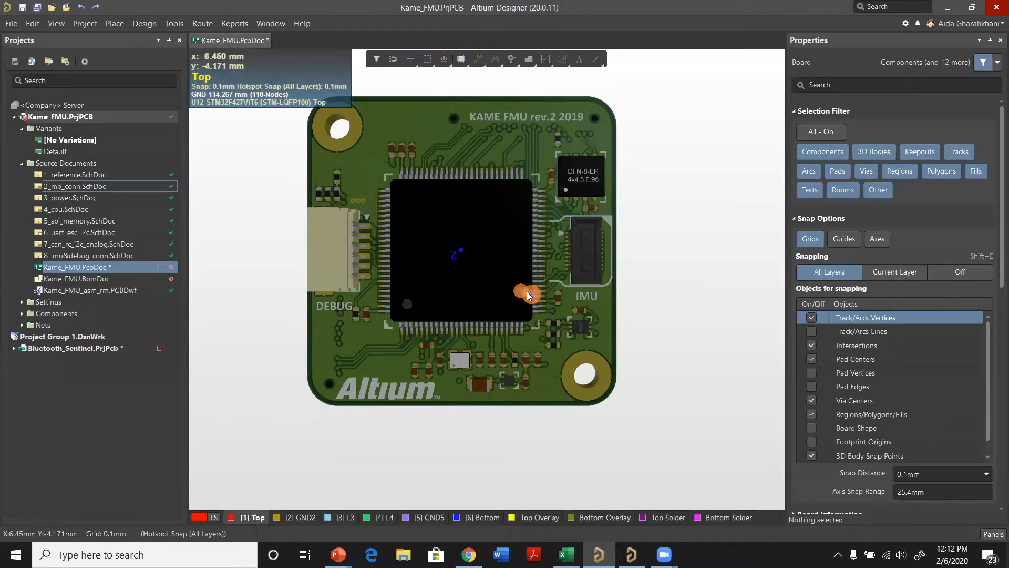
pyautogui.press('v')
pyautogui.press('b')
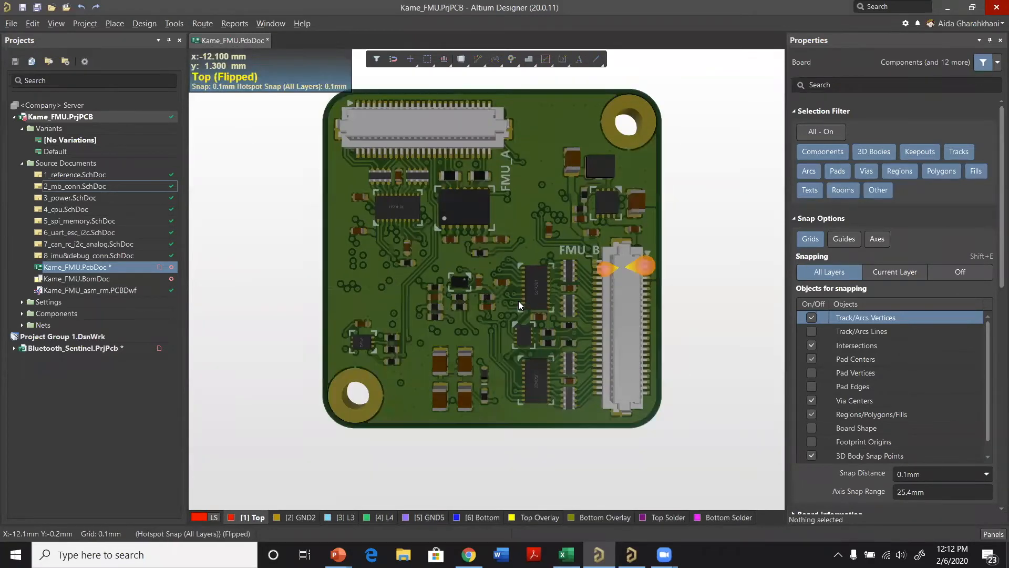
pyautogui.keyDown('ctrl'); pyautogui.scroll(-1, 518, 302); pyautogui.keyUp('ctrl')
pyautogui.press('v')
pyautogui.press('b')
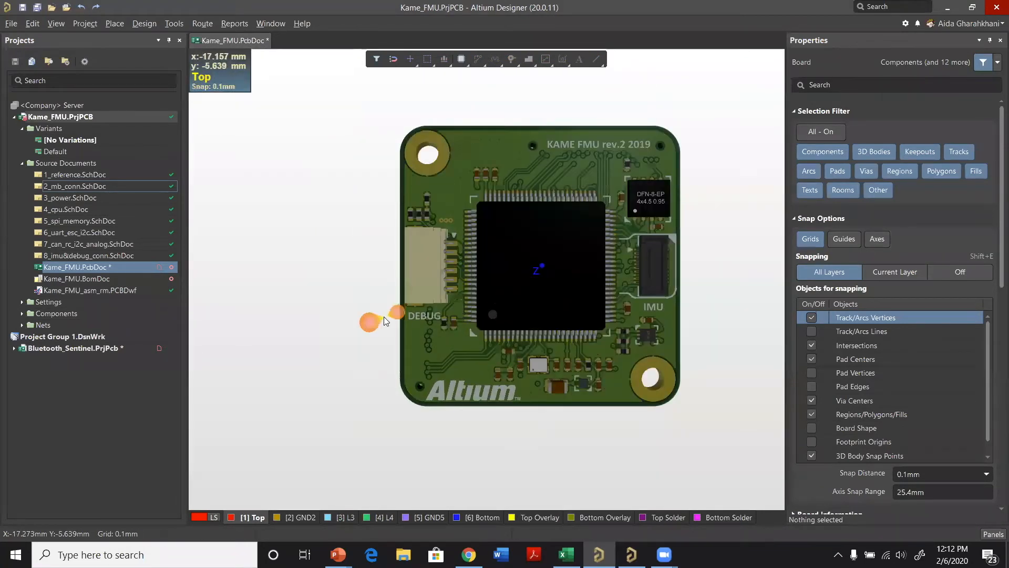
# Step: Rotate the 3D board to examine it at an angle around the DEBUG connector, and restore the straight top view
pyautogui.keyDown('ctrl'); pyautogui.scroll(-1, 384, 317); pyautogui.keyUp('ctrl')
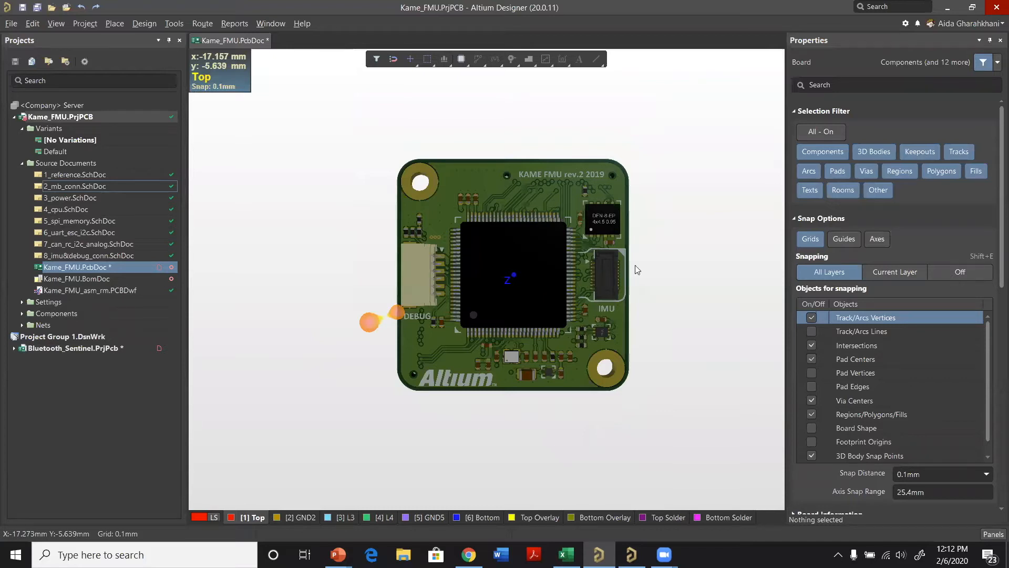
pyautogui.keyDown('ctrl'); pyautogui.scroll(1, 620, 274); pyautogui.keyUp('ctrl')
pyautogui.keyDown('ctrl'); pyautogui.scroll(1, 620, 274); pyautogui.keyUp('ctrl')
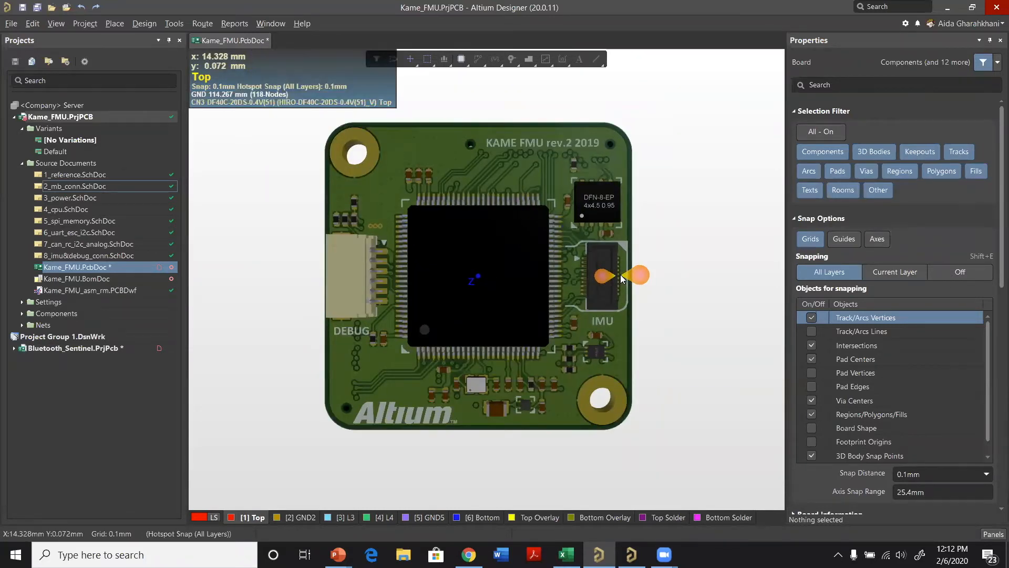
pyautogui.keyDown('shift'); pyautogui.moveTo(620, 274); pyautogui.dragTo(492, 267, button='right'); pyautogui.keyUp('shift')
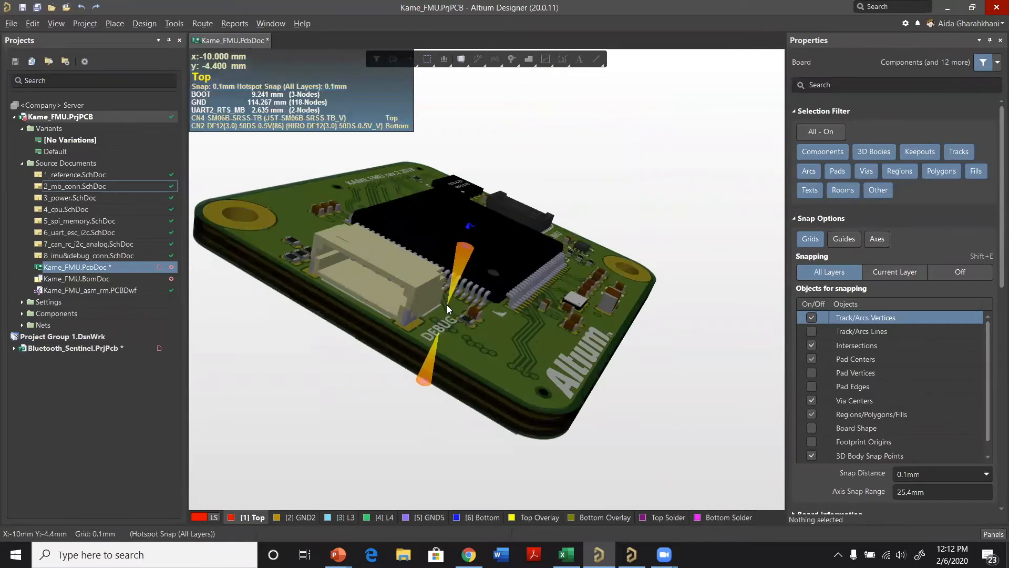
pyautogui.press('0')
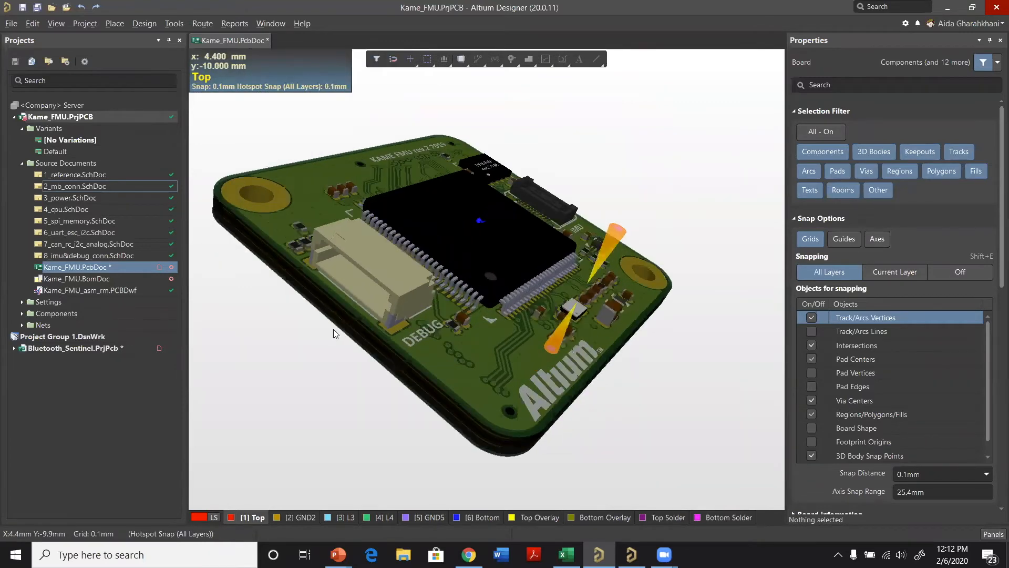
pyautogui.keyDown('ctrl'); pyautogui.scroll(-2, 505, 281); pyautogui.keyUp('ctrl')
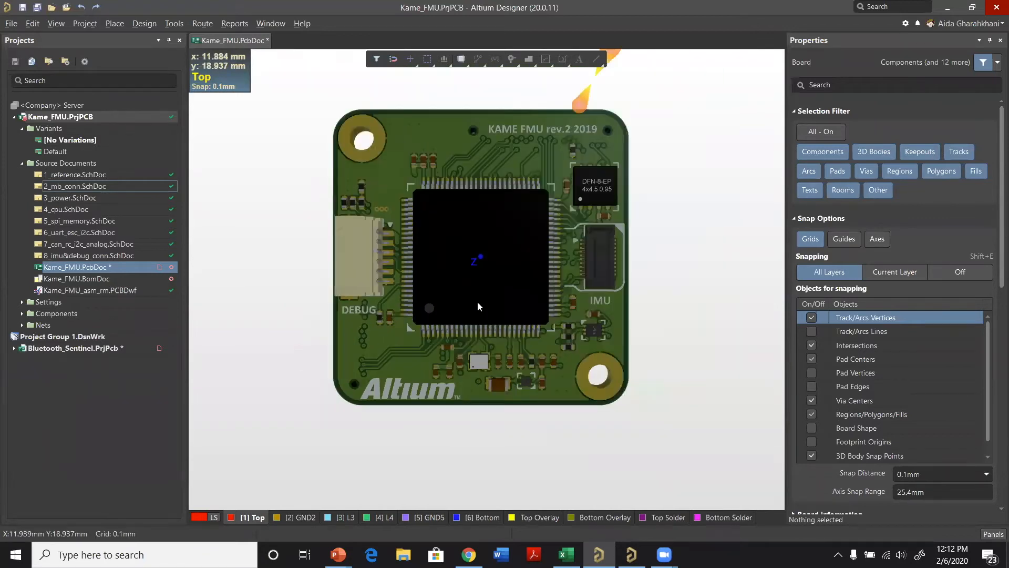
pyautogui.keyDown('ctrl'); pyautogui.scroll(3, 477, 301); pyautogui.keyUp('ctrl')
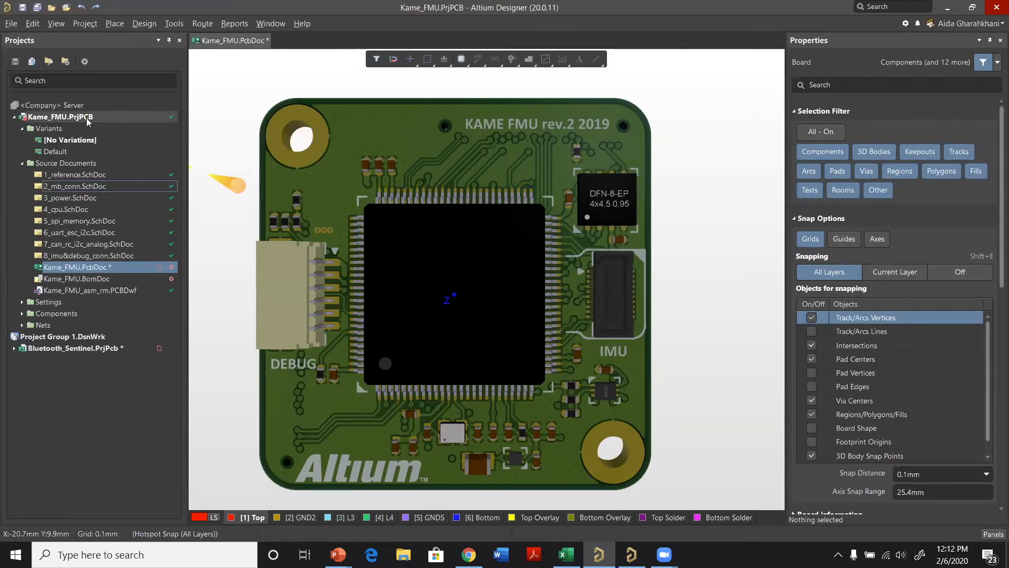
# Step: Add a new Draftsman document to the Kame_FMU project using the [Default] template and Kame_FMU.PcbDoc as source
pyautogui.rightClick(90, 119)
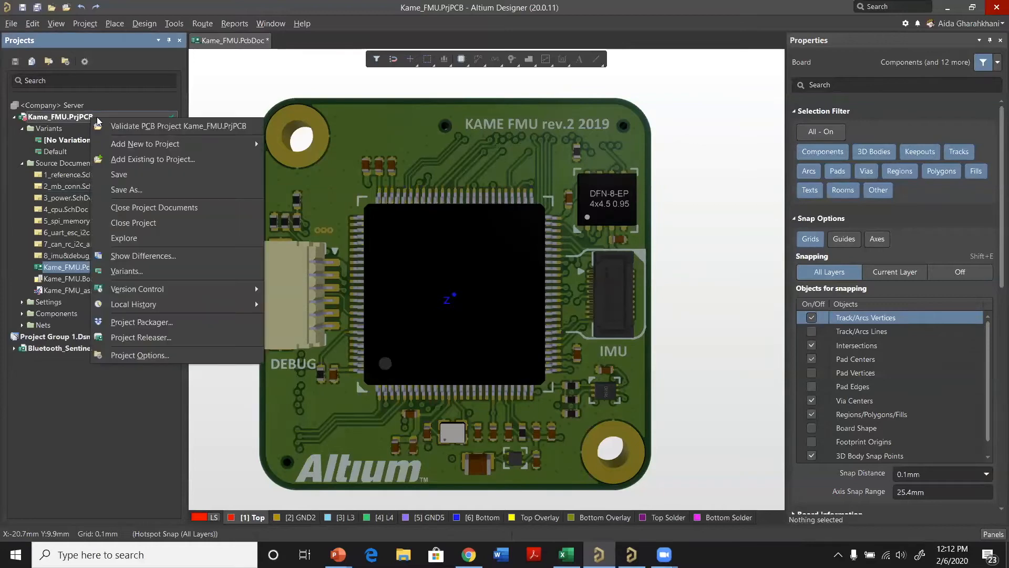
pyautogui.moveTo(170, 147)
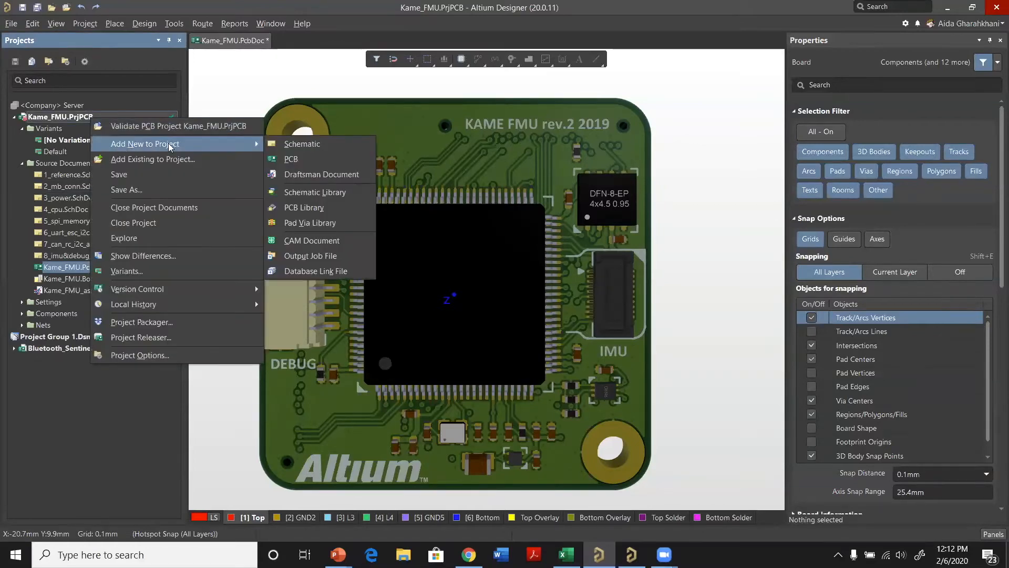
pyautogui.click(336, 177)
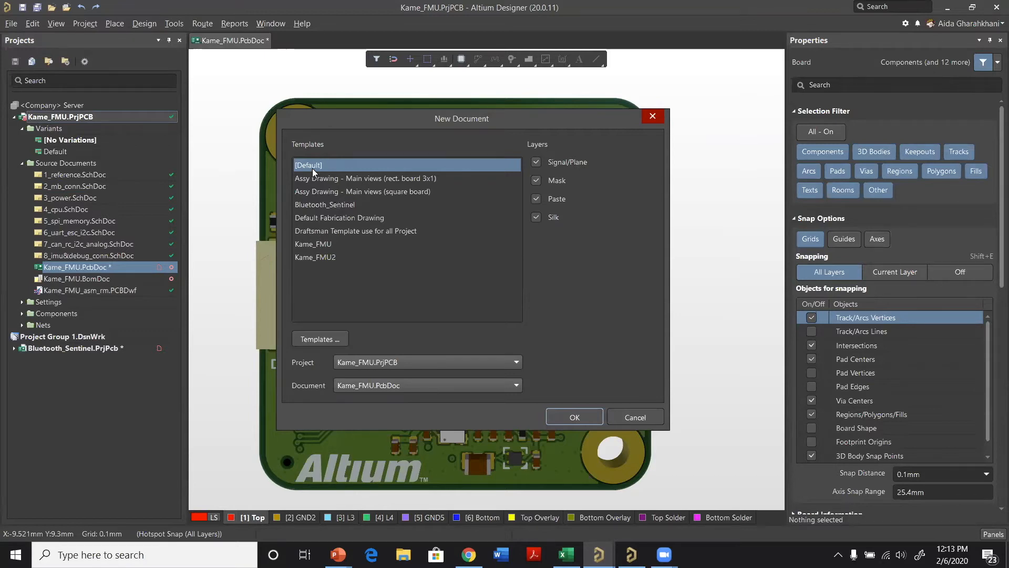
pyautogui.click(559, 418)
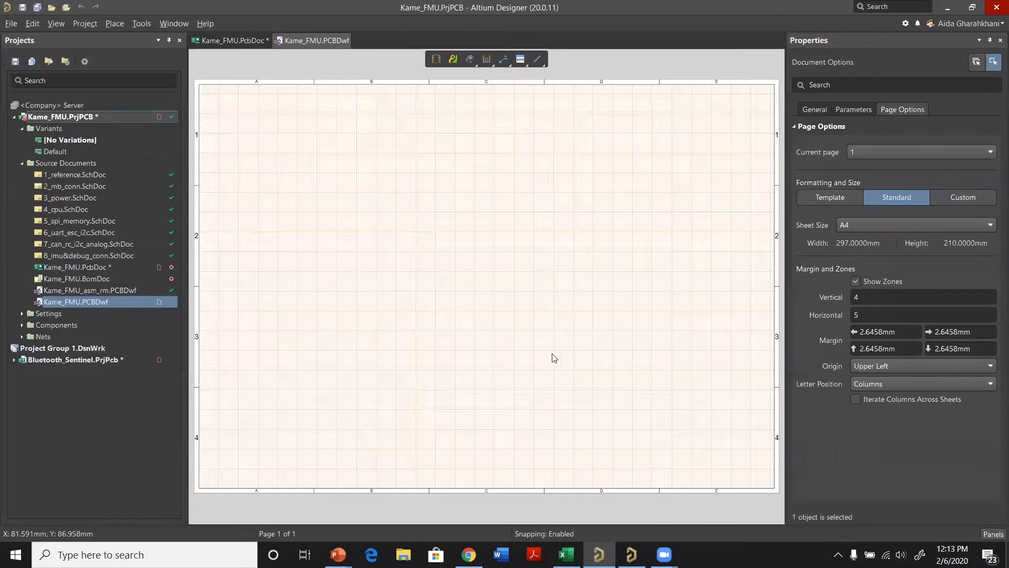
# Step: Switch the page formatting to Template and load the Kame_FMU.DwsDot sheet template from the POLY [20 Jul 2018] - Rev.A0 folder
pyautogui.keyDown('ctrl'); pyautogui.scroll(-1, 213, 261); pyautogui.keyUp('ctrl')
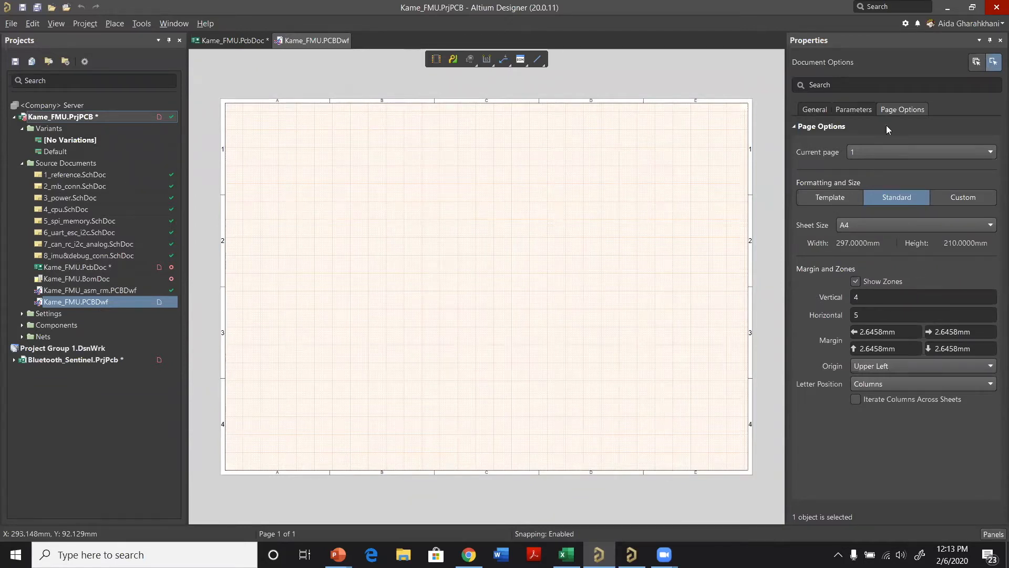
pyautogui.click(837, 194)
pyautogui.click(831, 200)
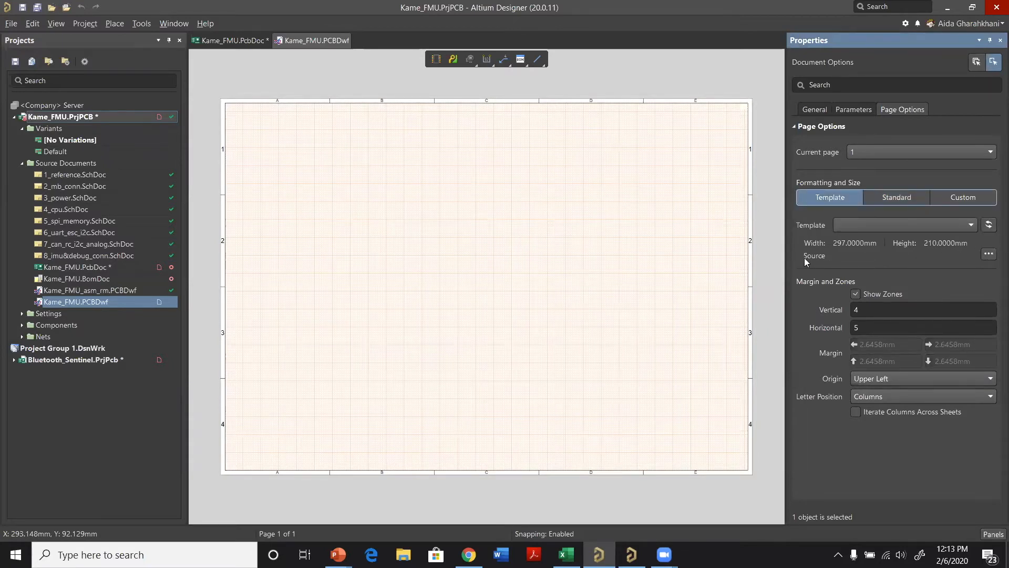
pyautogui.click(988, 254)
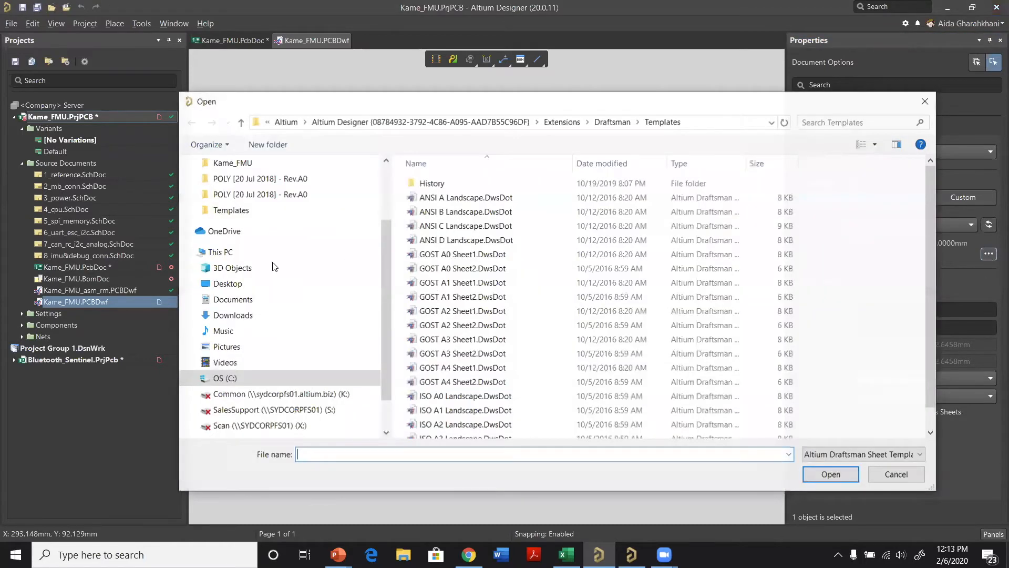
pyautogui.scroll(-4, 503, 250)
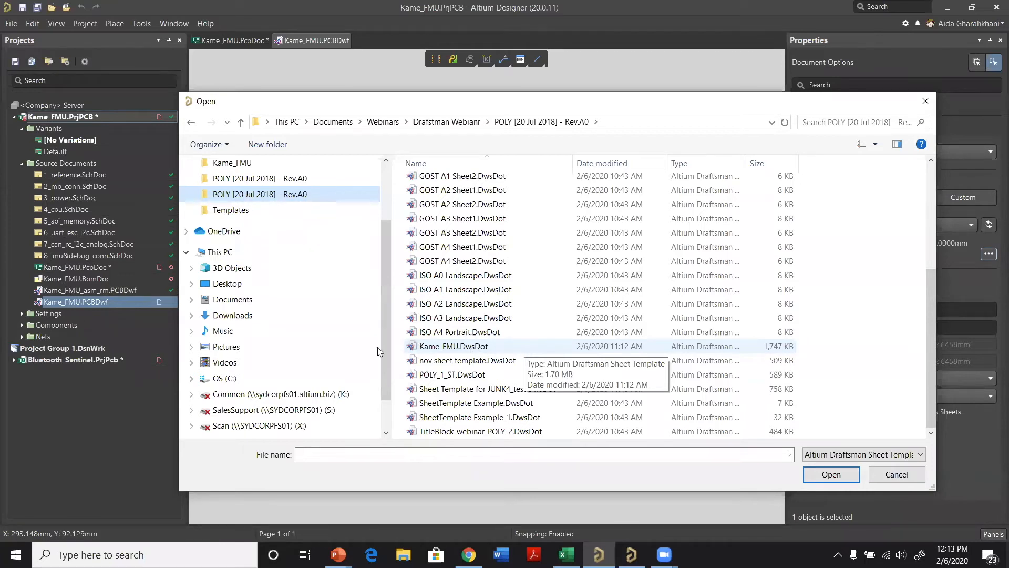
pyautogui.click(453, 345)
pyautogui.click(827, 474)
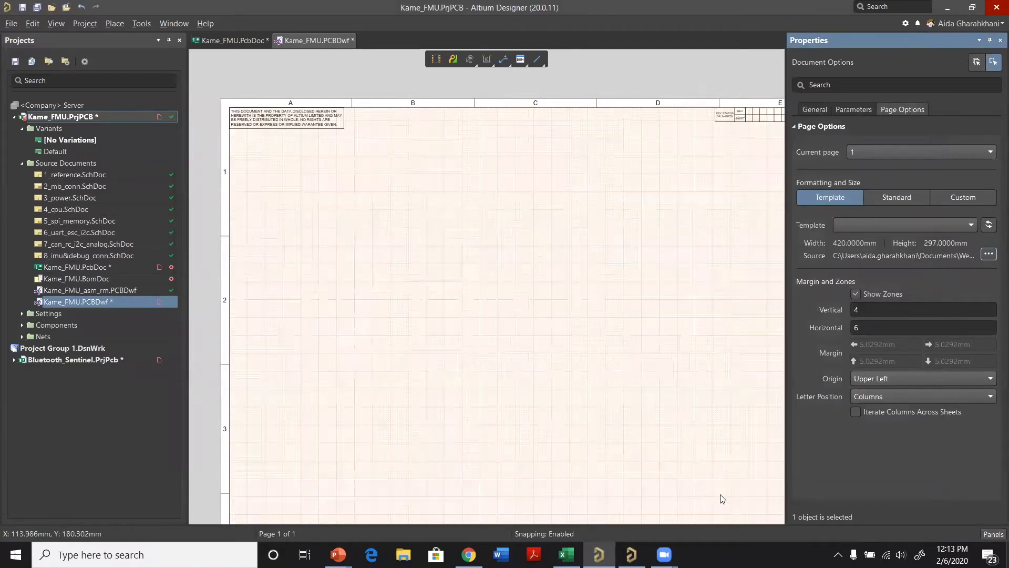
pyautogui.keyDown('ctrl'); pyautogui.scroll(-4, 738, 502); pyautogui.keyUp('ctrl')
pyautogui.keyDown('ctrl'); pyautogui.scroll(1, 672, 443); pyautogui.keyUp('ctrl')
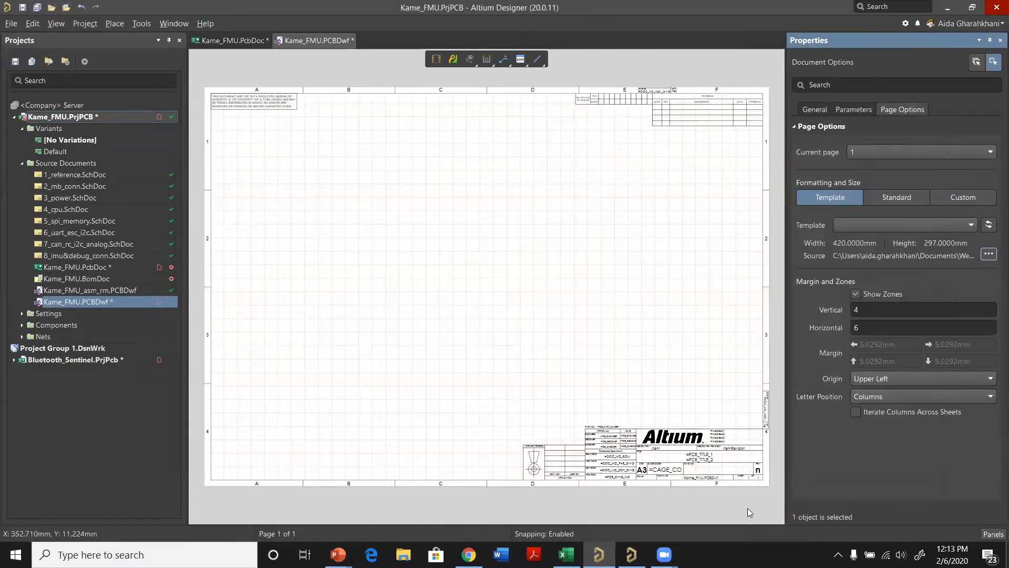
pyautogui.keyDown('ctrl'); pyautogui.scroll(2, 646, 489); pyautogui.keyUp('ctrl')
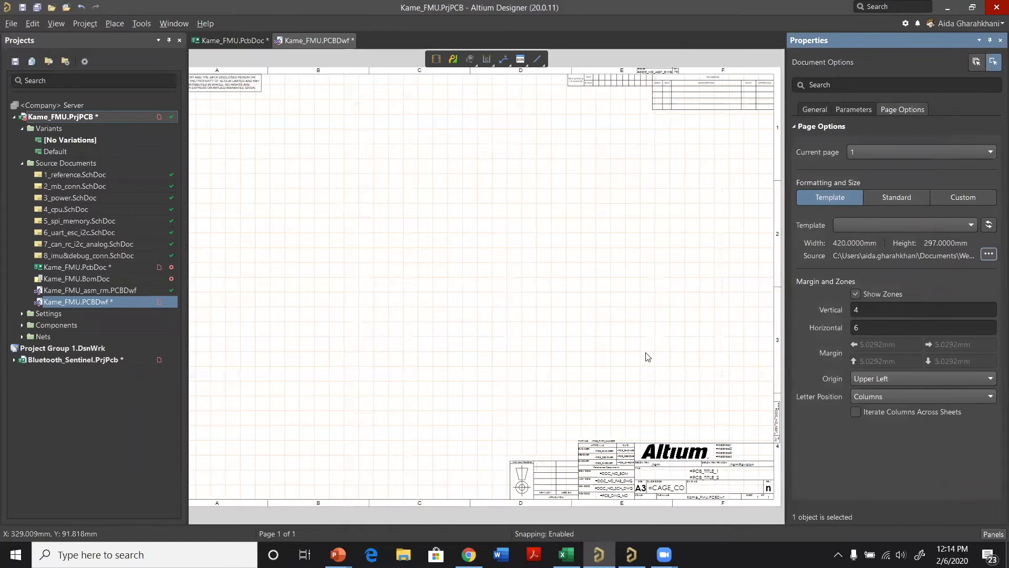
# Step: Place the Altium Designer logo as a graphic about 68 by 36 mm in the sheet's lower middle, beside the title block
pyautogui.hotkey('ctrl', 'pagedown')
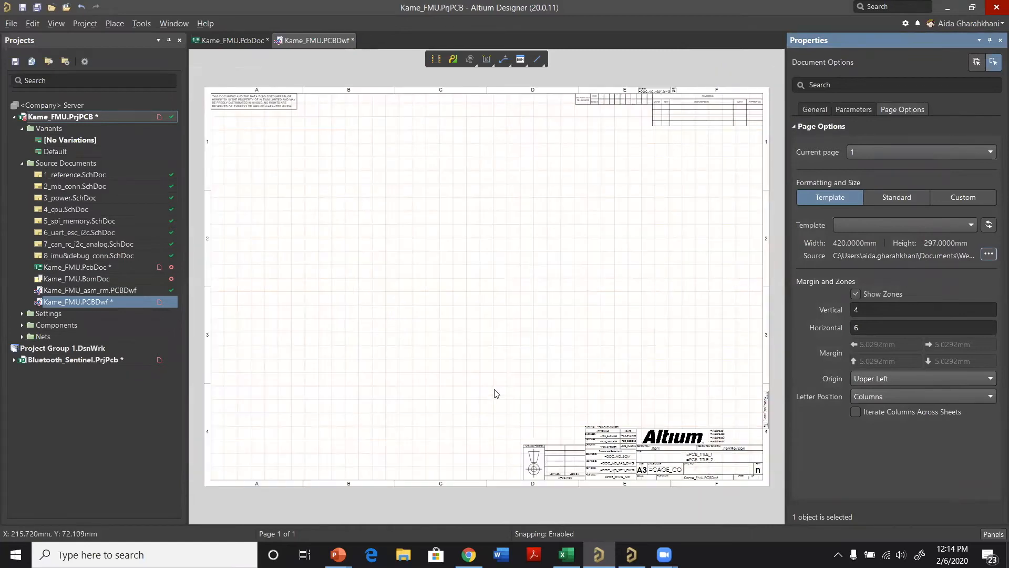
pyautogui.keyDown('ctrl'); pyautogui.scroll(1, 491, 389); pyautogui.keyUp('ctrl')
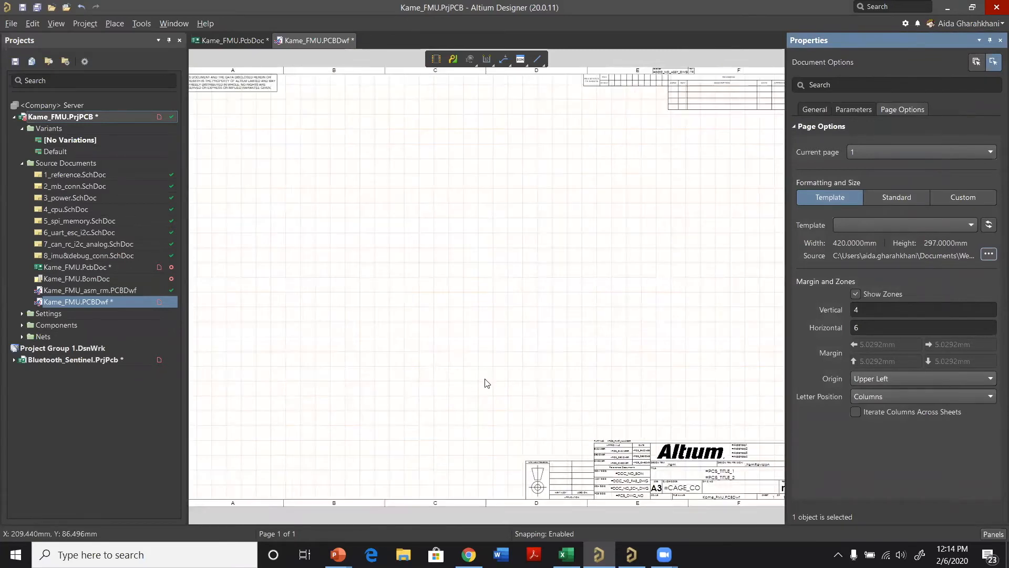
pyautogui.rightClick(307, 194)
pyautogui.moveTo(325, 200)
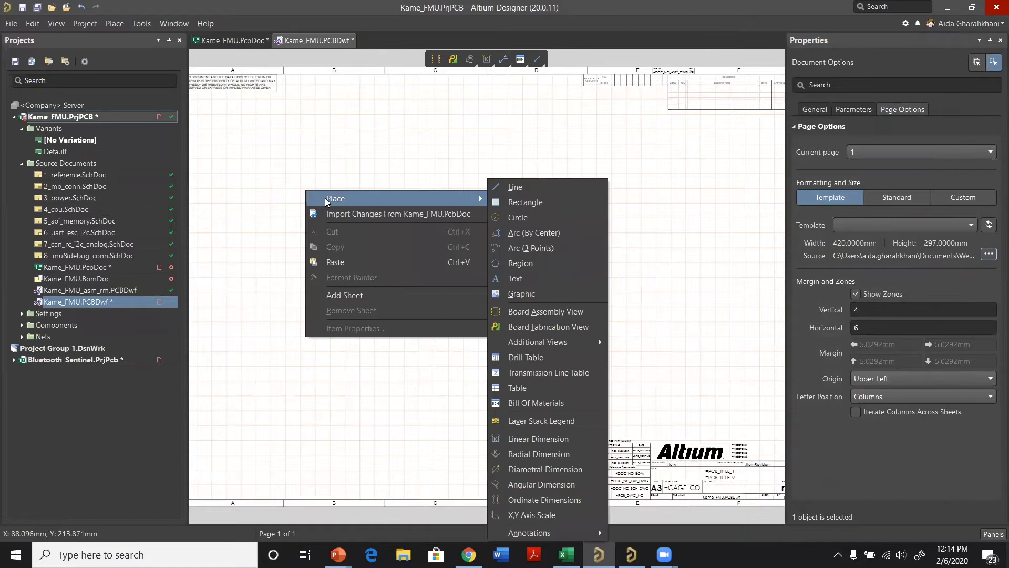
pyautogui.click(544, 295)
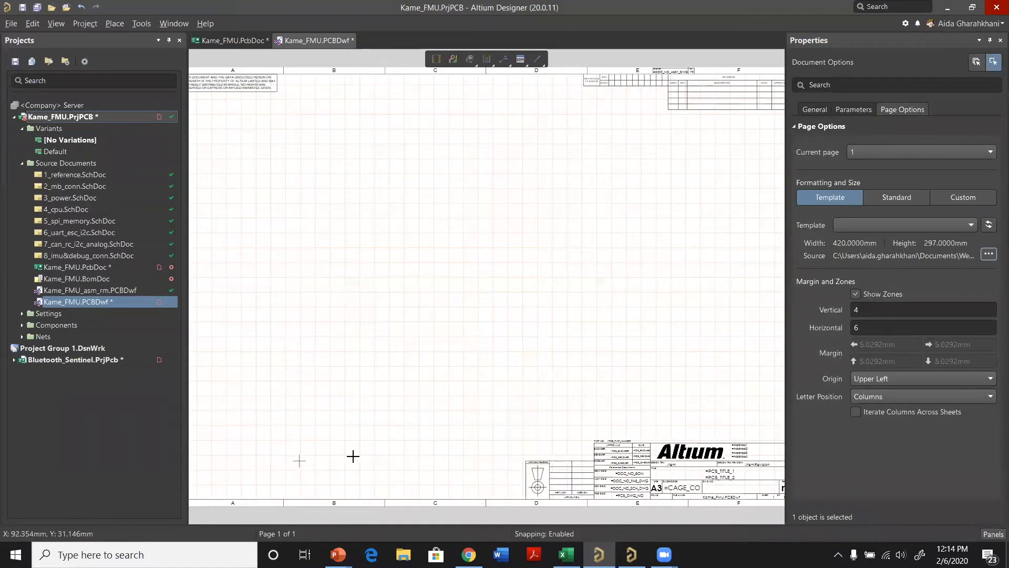
pyautogui.click(385, 439)
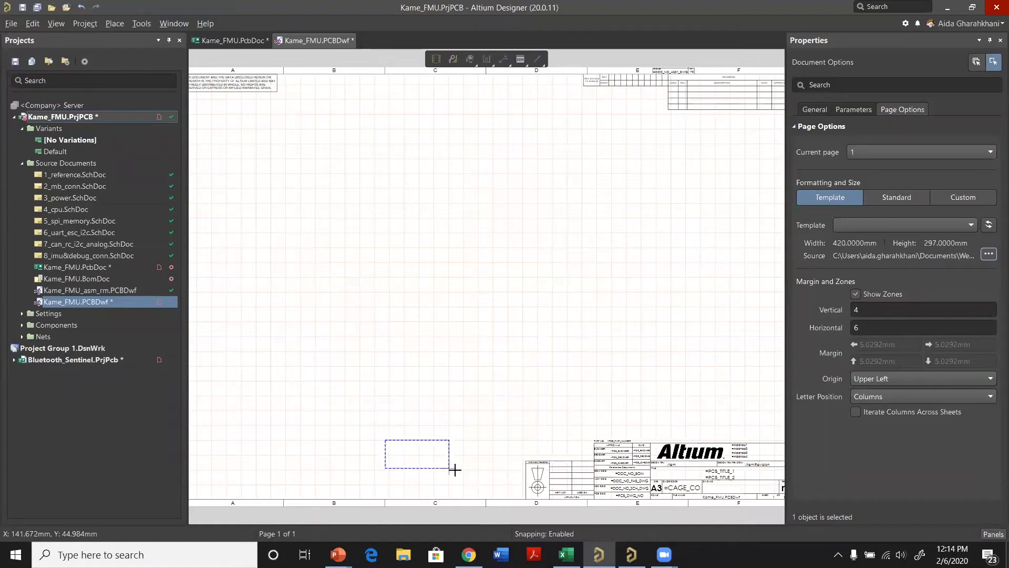
pyautogui.click(486, 493)
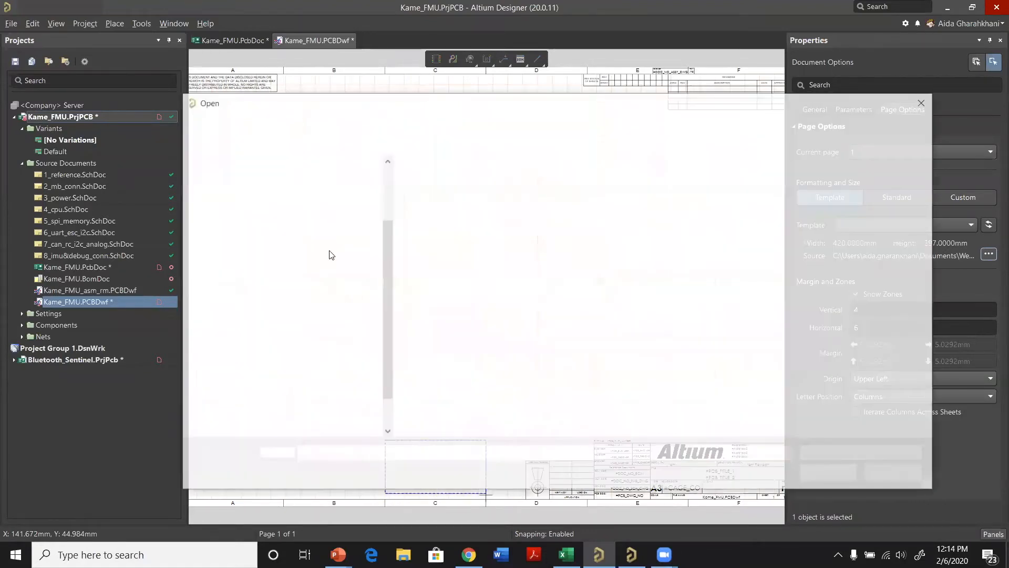
pyautogui.click(461, 239)
pyautogui.press('Return')
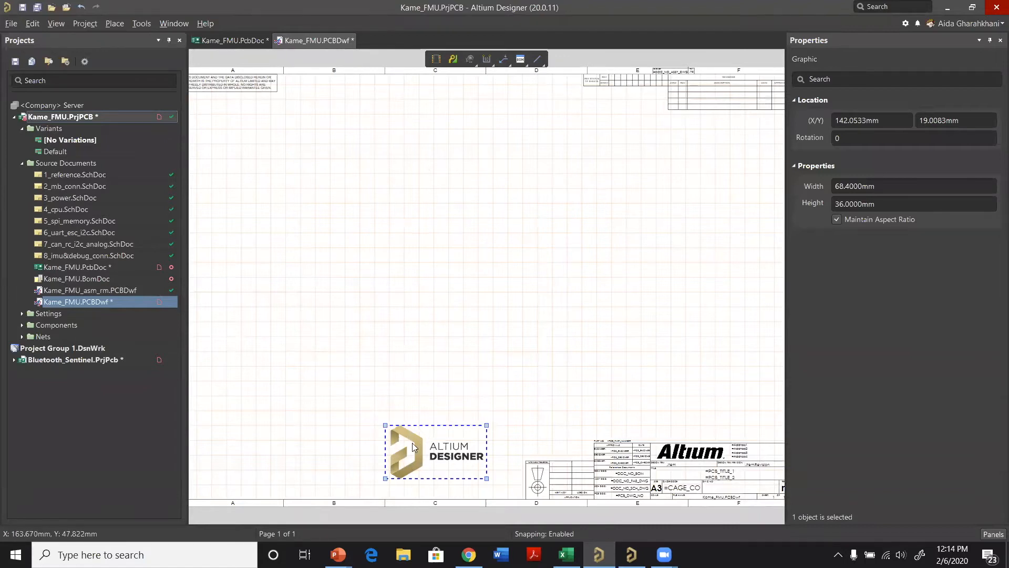
# Step: Move the logo graphic toward the sheet's lower-left corner and delete it
pyautogui.moveTo(445, 451); pyautogui.dragTo(259, 472)
pyautogui.press('Delete')
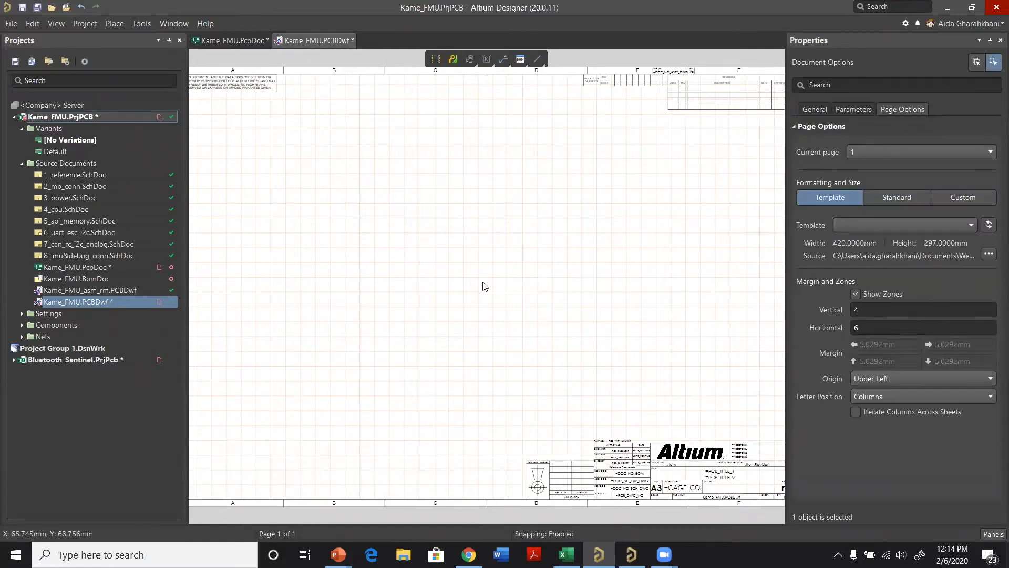
pyautogui.hotkey('ctrl', 'pagedown')
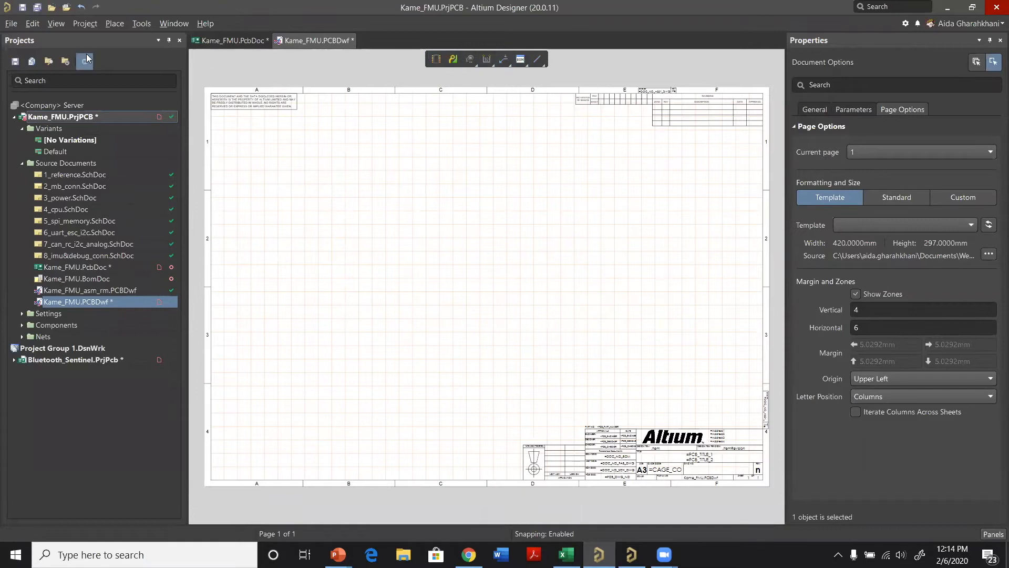
pyautogui.click(110, 27)
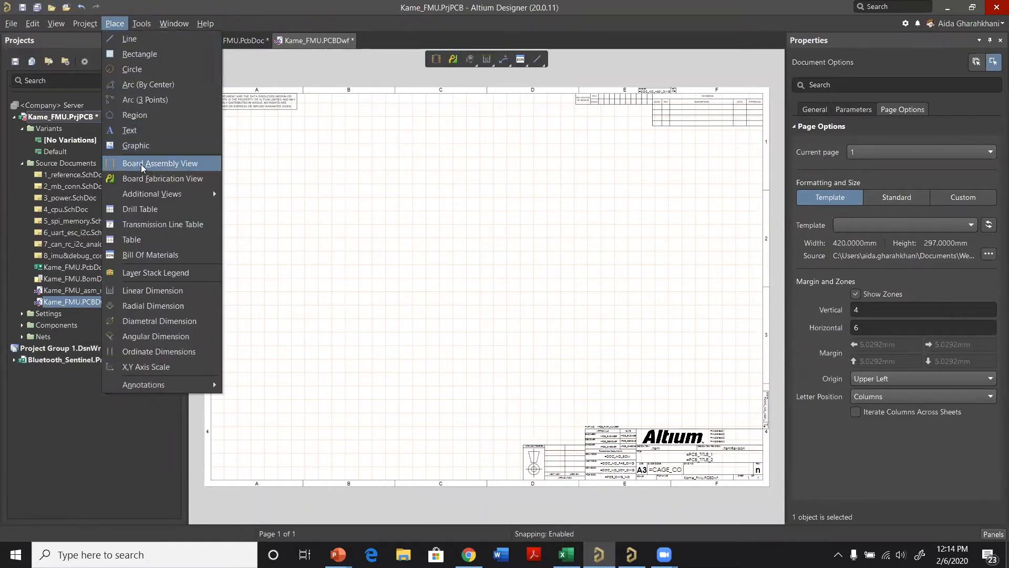
pyautogui.click(354, 173)
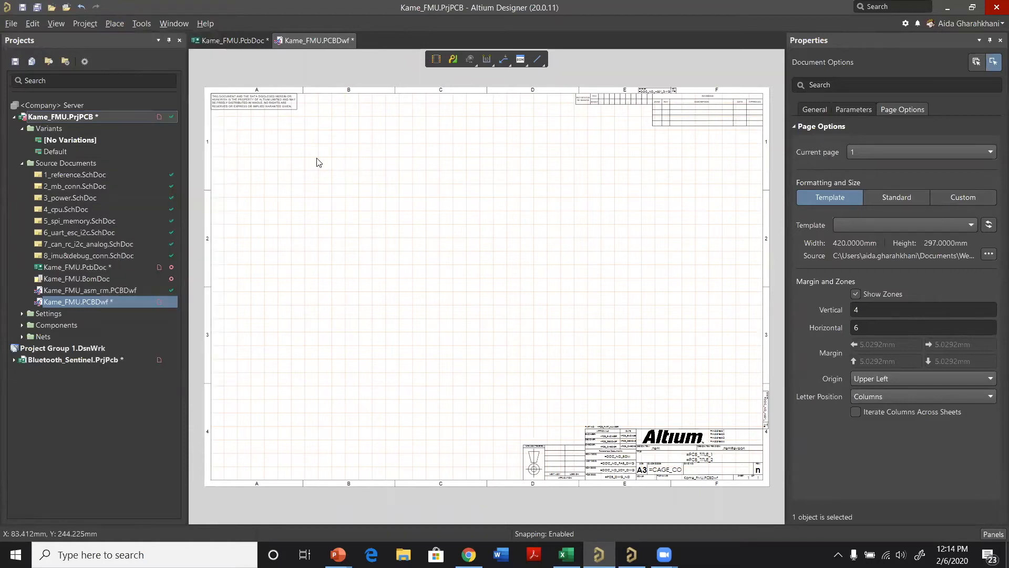
pyautogui.rightClick(317, 158)
pyautogui.moveTo(339, 164)
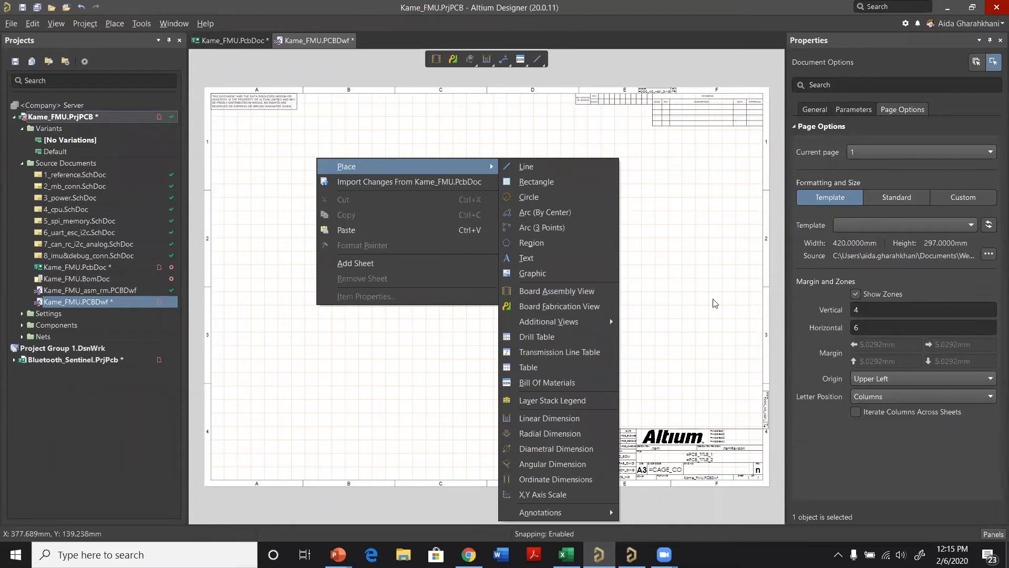
pyautogui.click(689, 273)
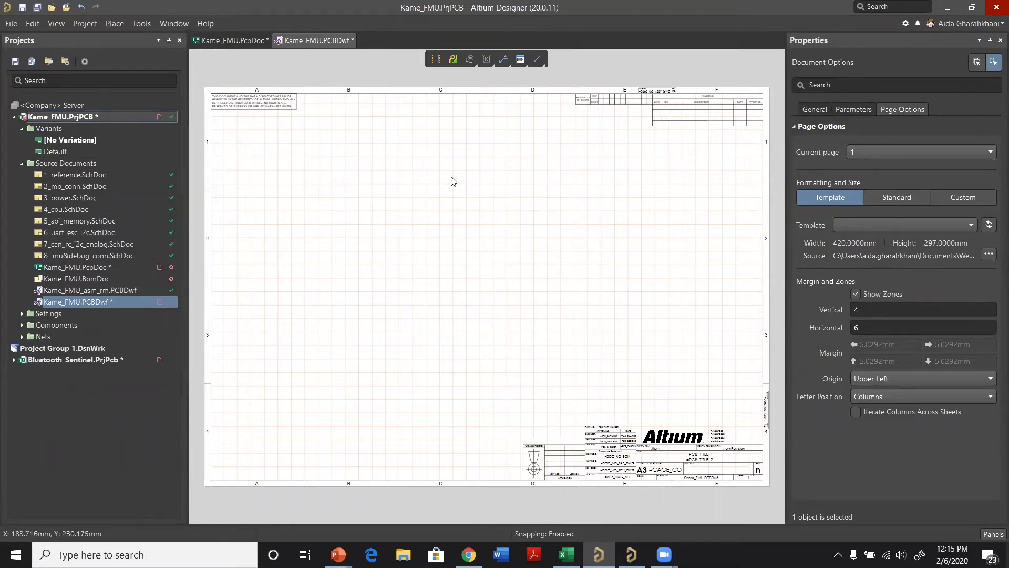
# Step: Place a board assembly view in the upper-right area of the sheet, below the revision table
pyautogui.press('p')
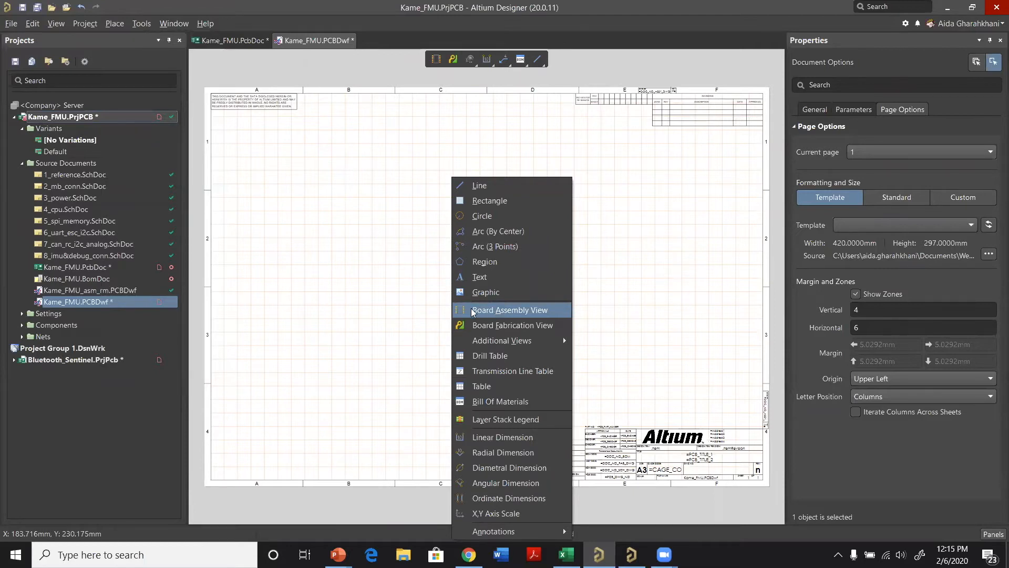
pyautogui.click(514, 314)
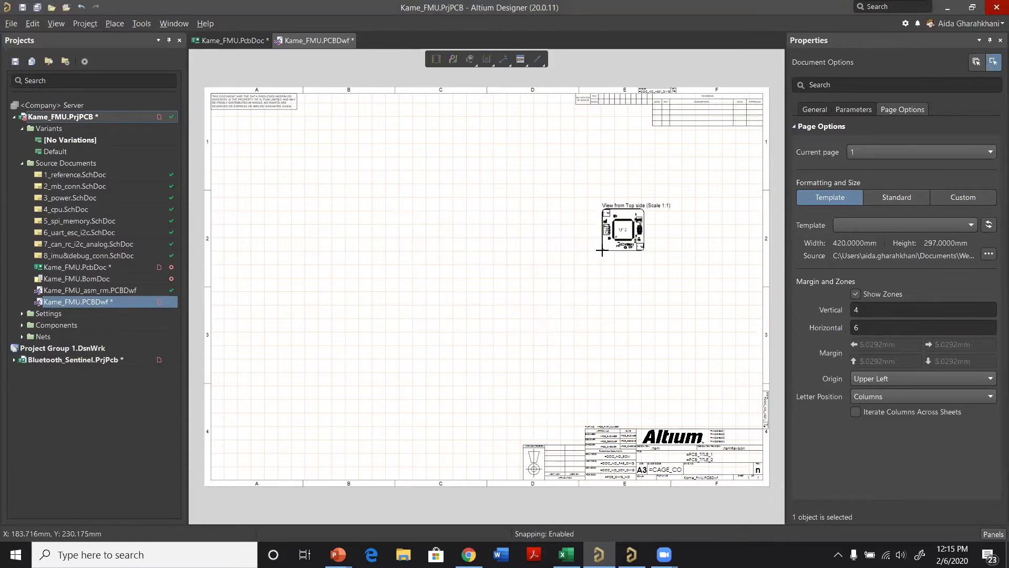
pyautogui.keyDown('ctrl'); pyautogui.scroll(1, 647, 196); pyautogui.keyUp('ctrl')
pyautogui.click(655, 198)
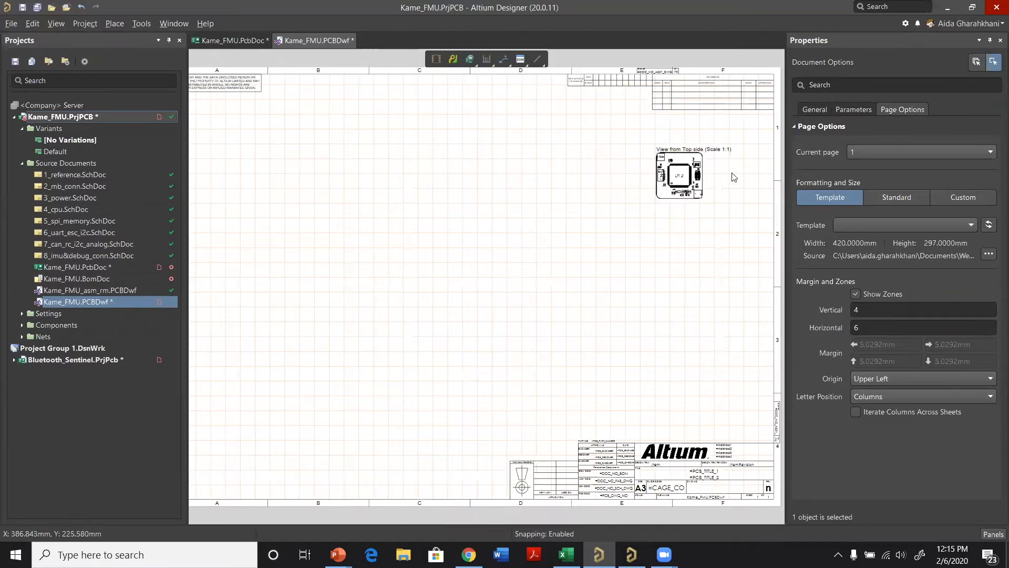
# Step: Enable a custom scale for the board assembly view and set it to 3
pyautogui.click(675, 160)
pyautogui.click(816, 104)
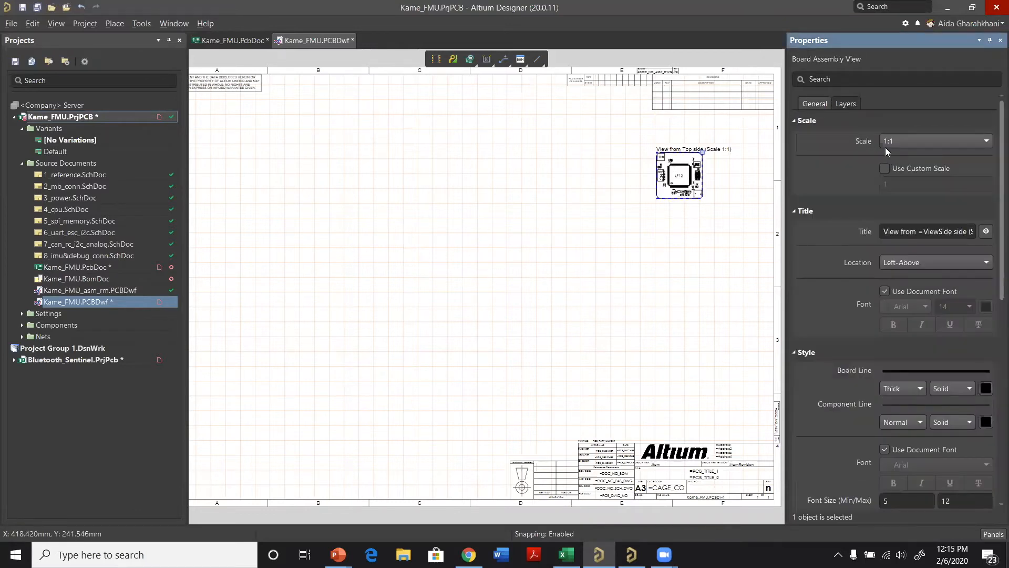
pyautogui.click(971, 143)
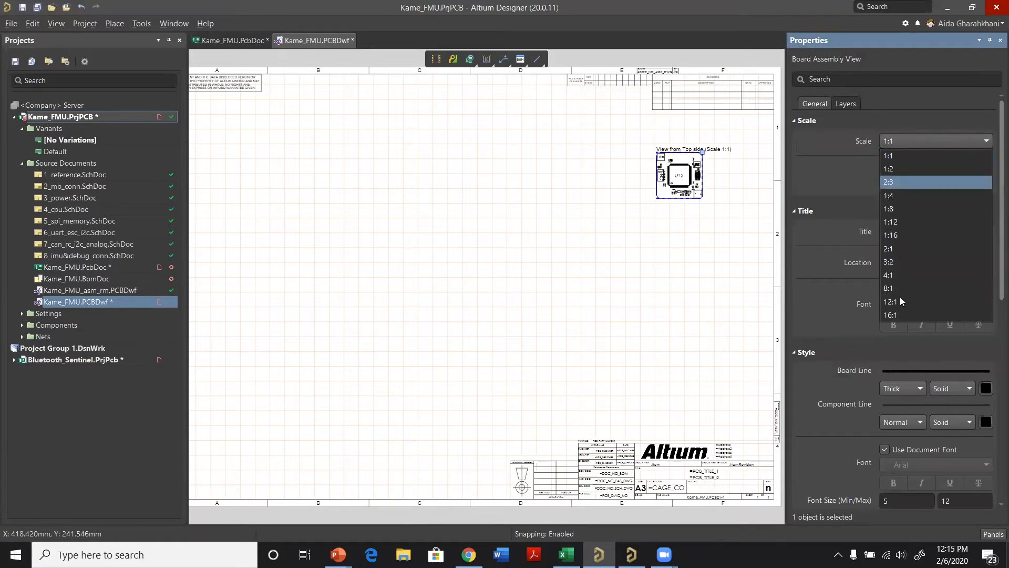
pyautogui.click(827, 168)
pyautogui.click(885, 168)
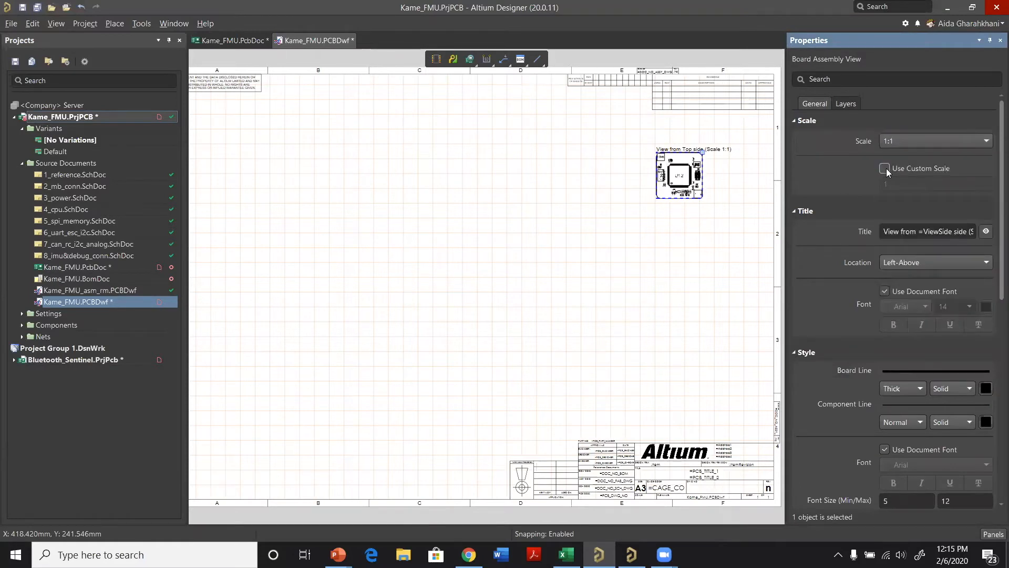
pyautogui.click(897, 181)
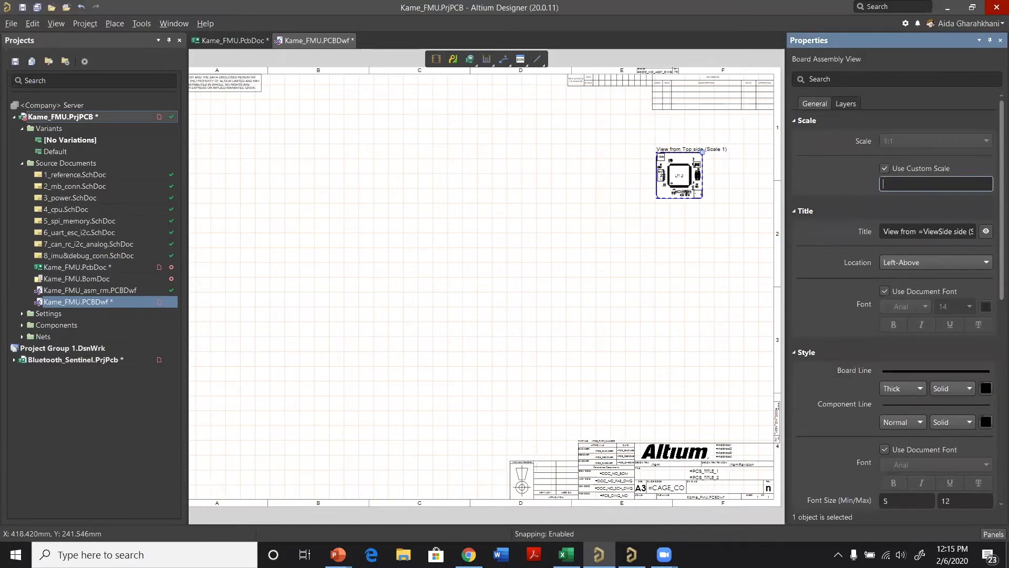
pyautogui.write('3')
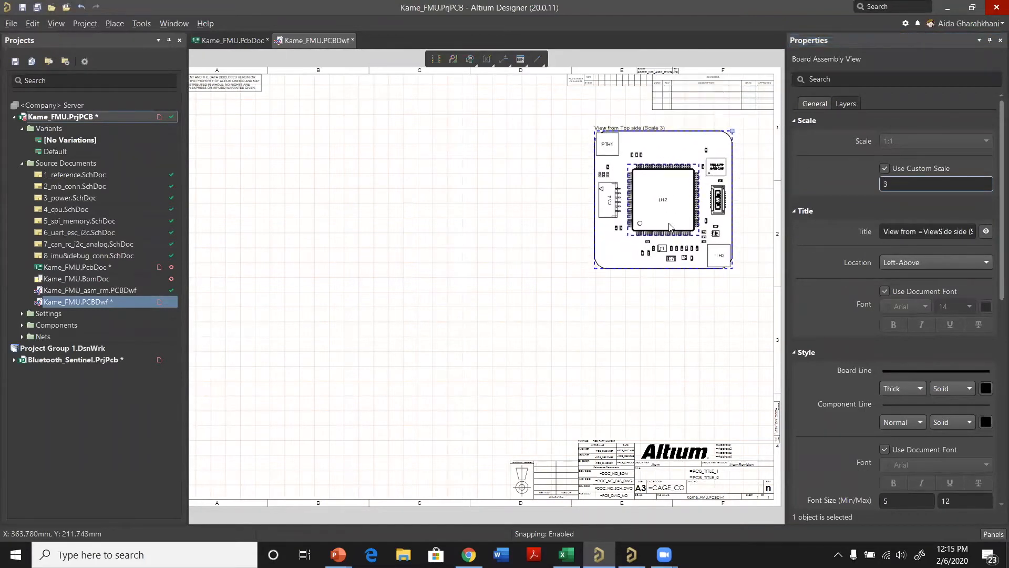
pyautogui.keyDown('ctrl'); pyautogui.scroll(1, 672, 237); pyautogui.keyUp('ctrl')
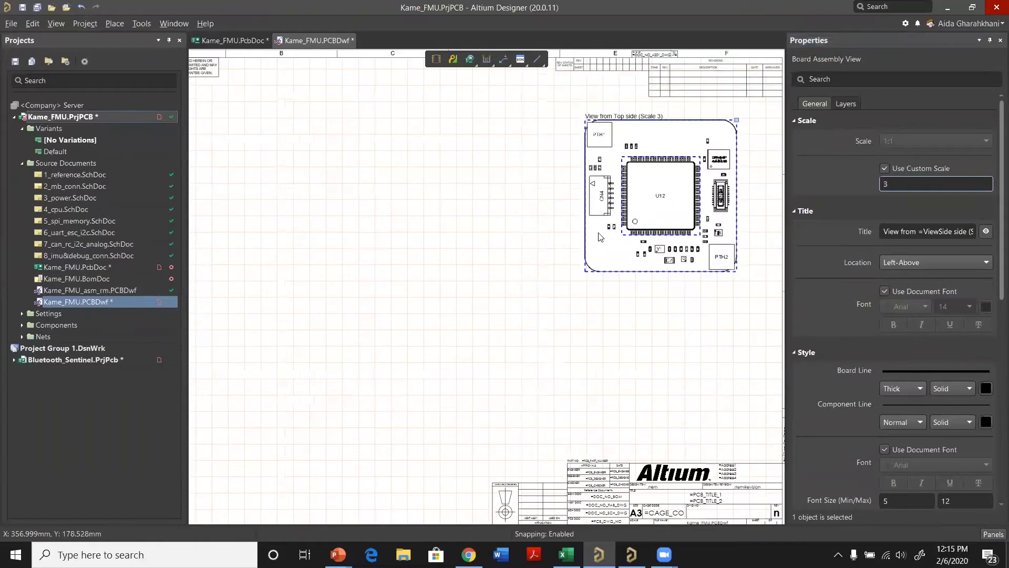
pyautogui.click(651, 306)
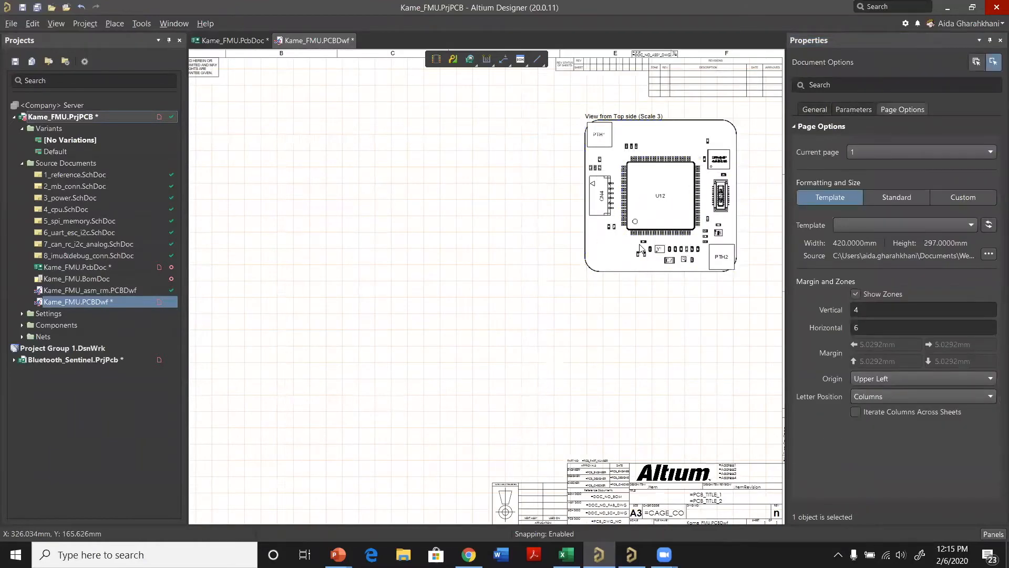
# Step: Set the hole display of the top-side assembly view to All
pyautogui.click(685, 149)
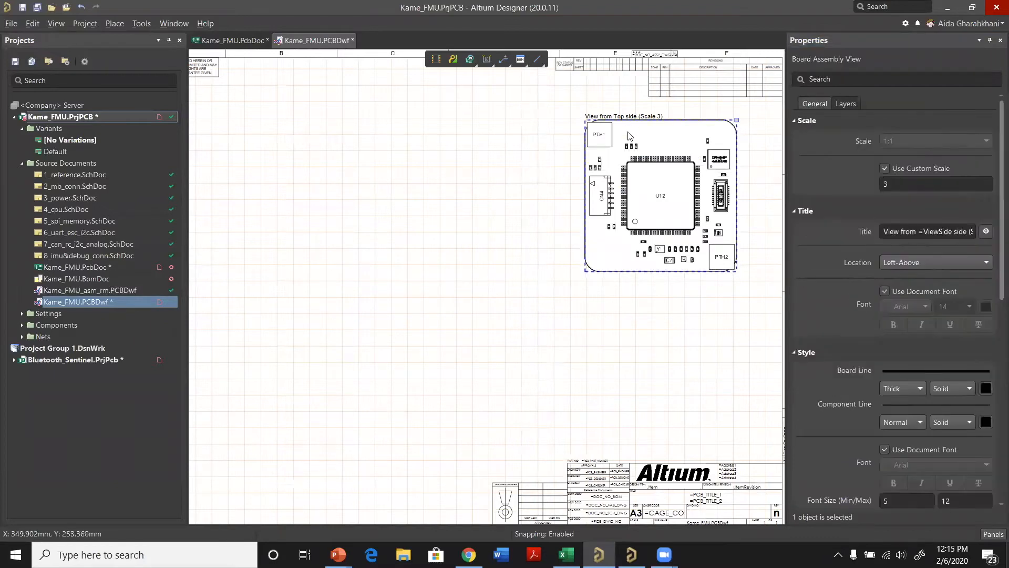
pyautogui.scroll(-5, 917, 298)
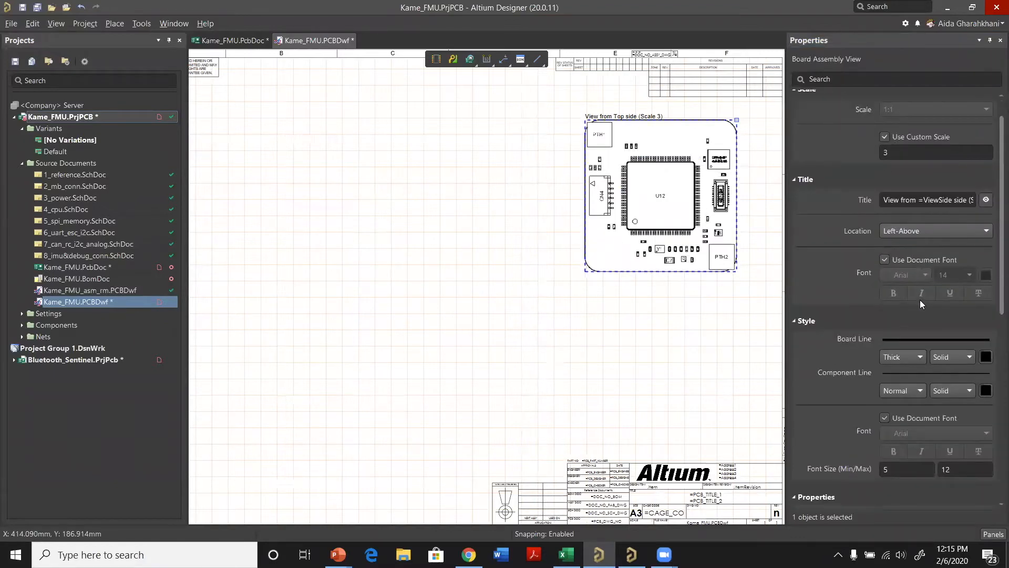
pyautogui.scroll(-1, 922, 314)
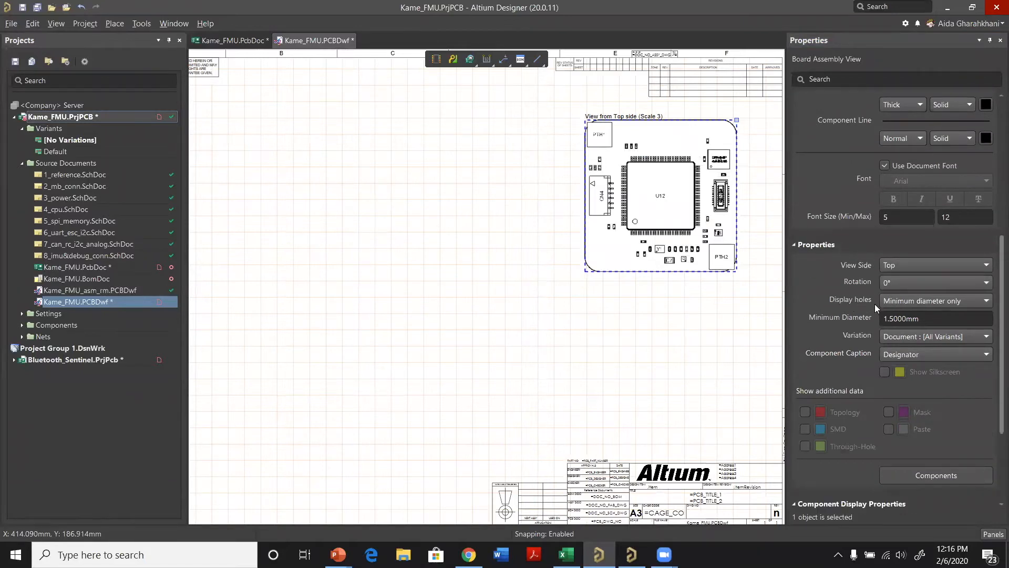
pyautogui.click(979, 302)
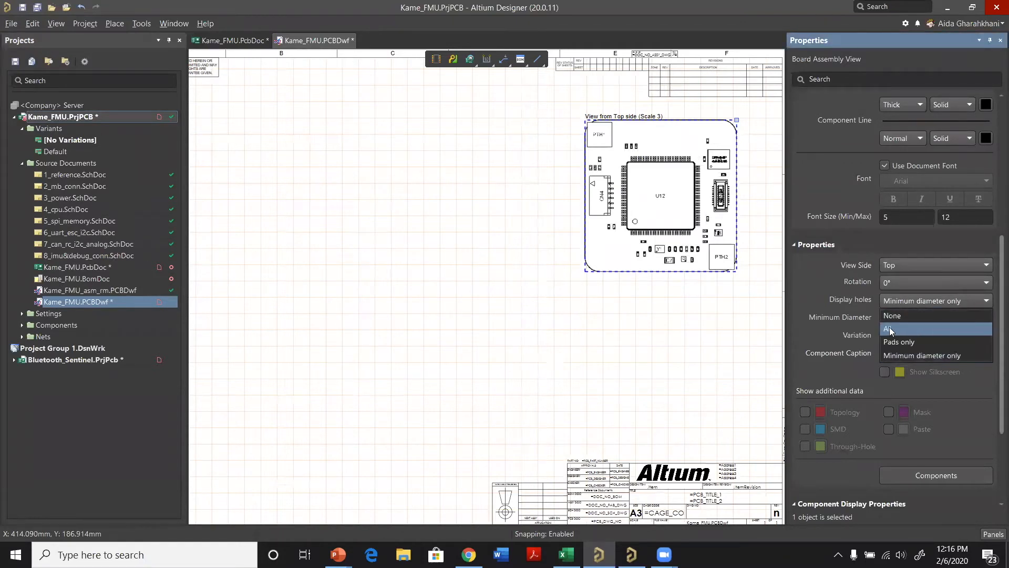
pyautogui.click(919, 329)
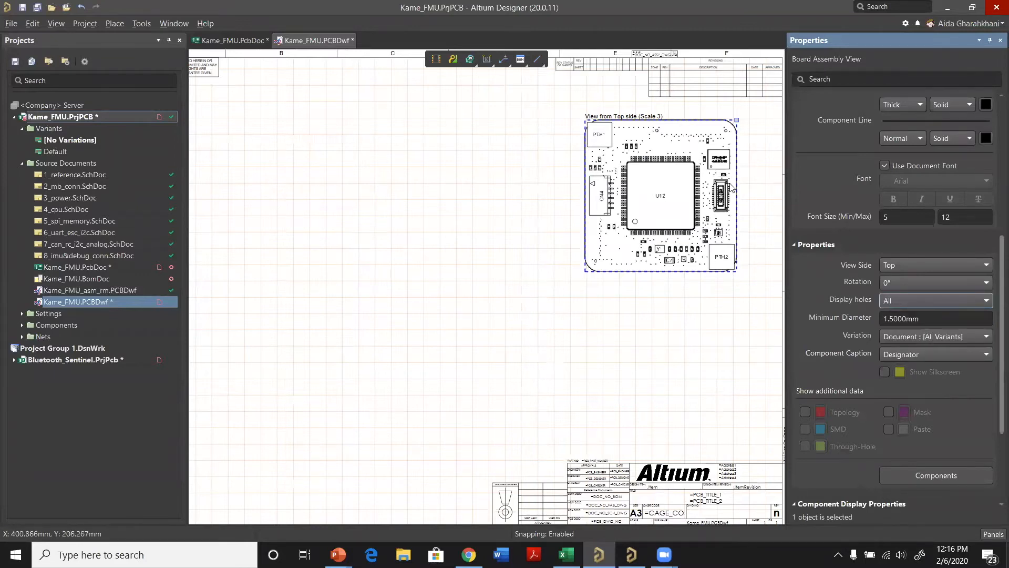
pyautogui.keyDown('ctrl'); pyautogui.scroll(1, 682, 151); pyautogui.keyUp('ctrl')
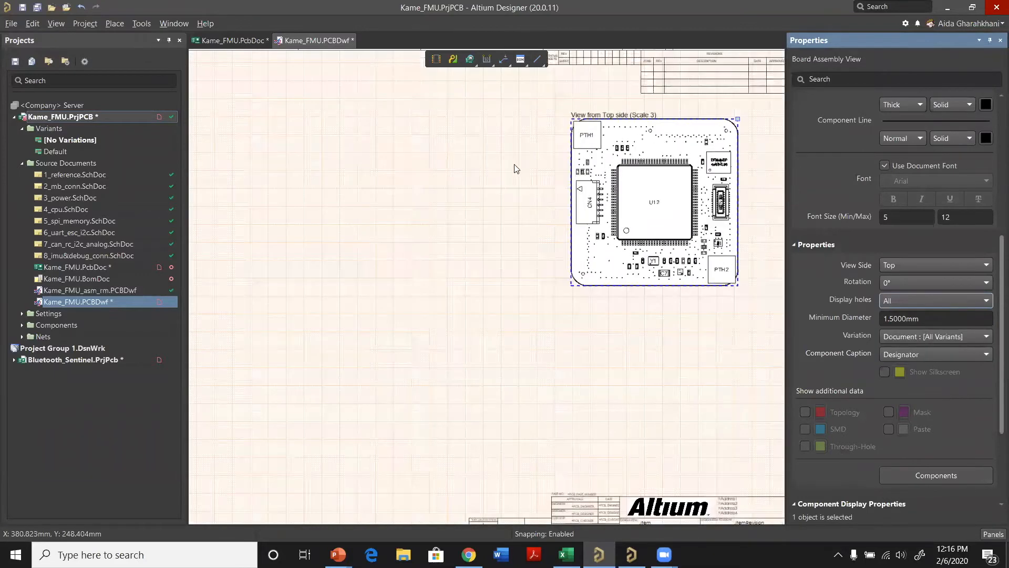
pyautogui.keyDown('ctrl'); pyautogui.scroll(1, 599, 344); pyautogui.keyUp('ctrl')
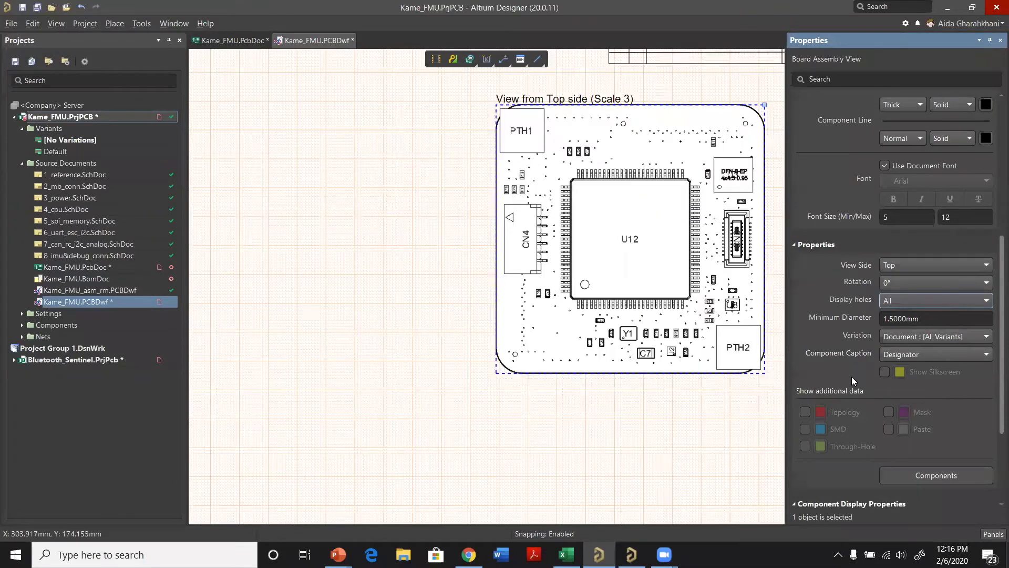
# Step: Show the SMD and Through-Hole pads as additional data in the top-side assembly view
pyautogui.scroll(-1, 850, 402)
pyautogui.click(804, 401)
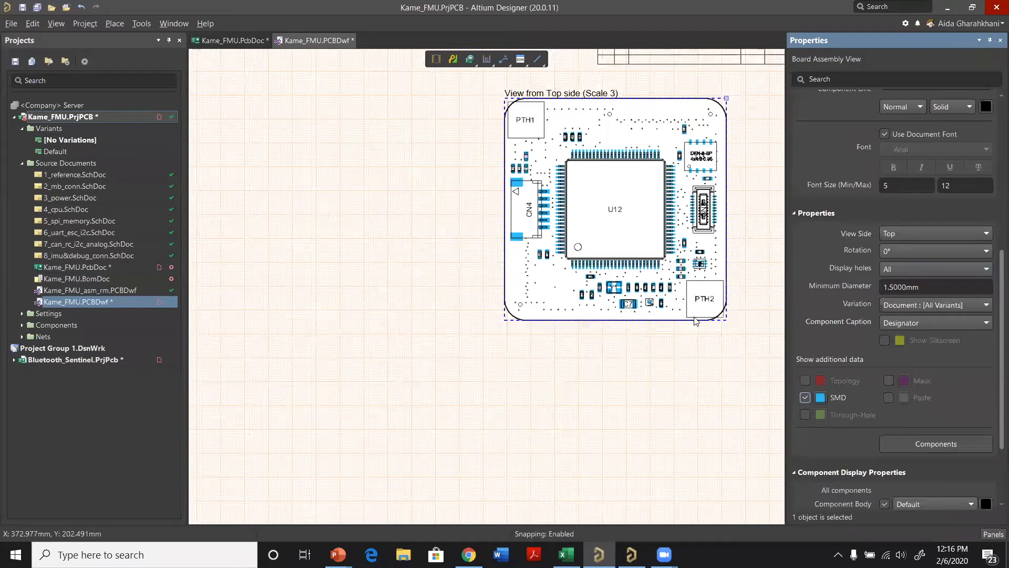
pyautogui.click(804, 415)
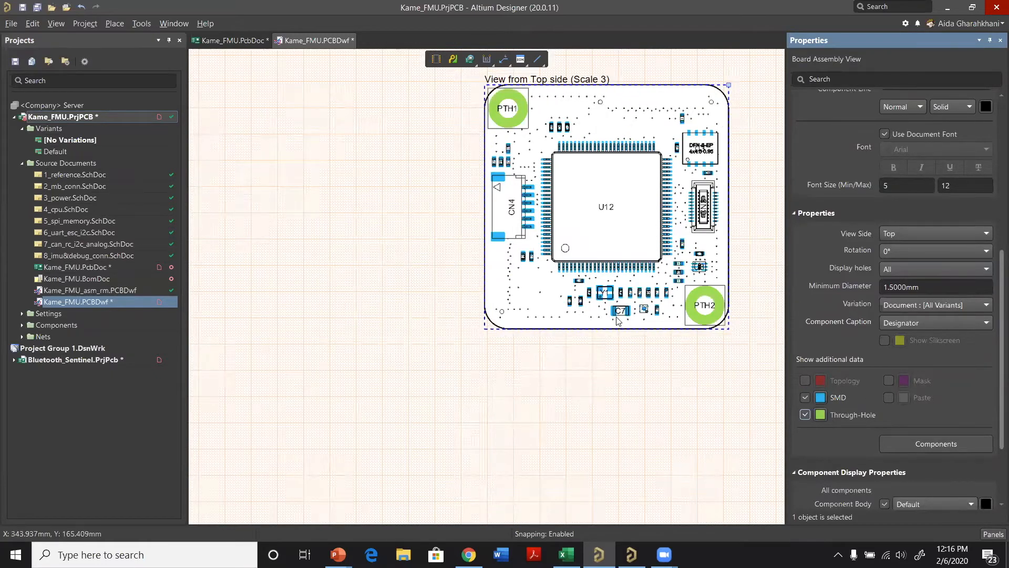
pyautogui.keyDown('ctrl'); pyautogui.scroll(-1, 724, 267); pyautogui.keyUp('ctrl')
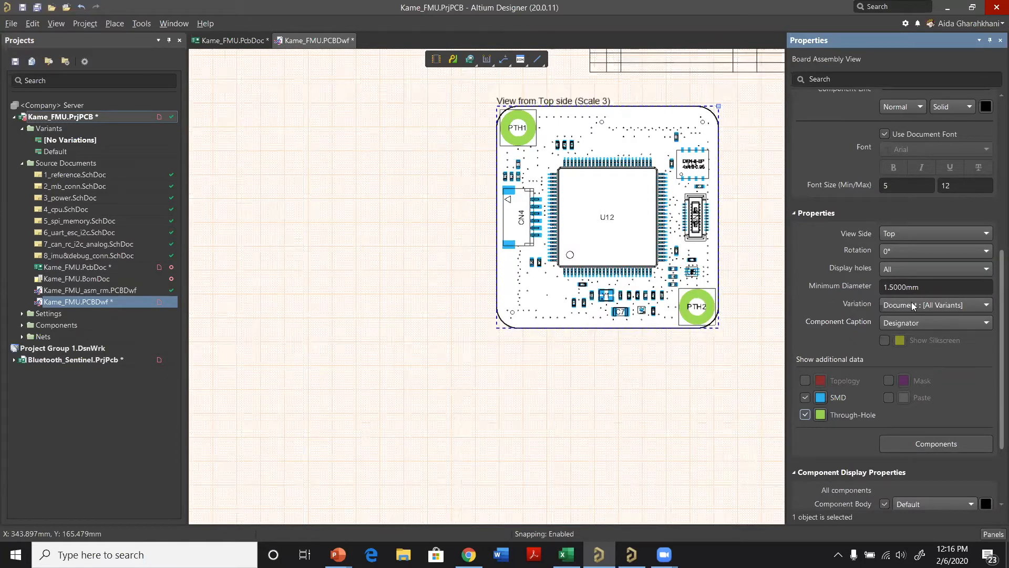
# Step: Copy the top-side assembly view and paste the duplicate directly below it, vertically aligned with the original
pyautogui.scroll(6, 936, 385)
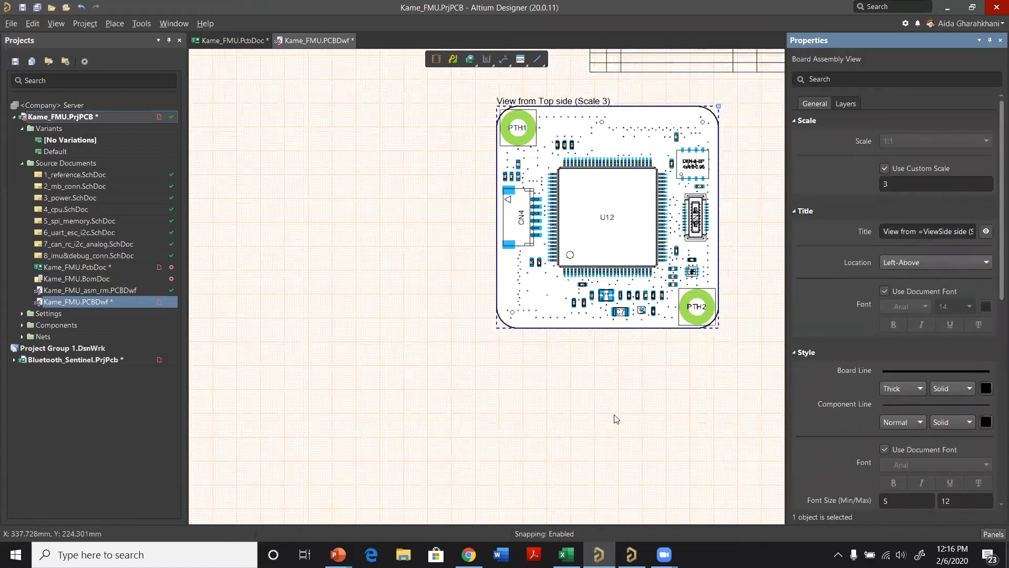
pyautogui.rightClick(614, 144)
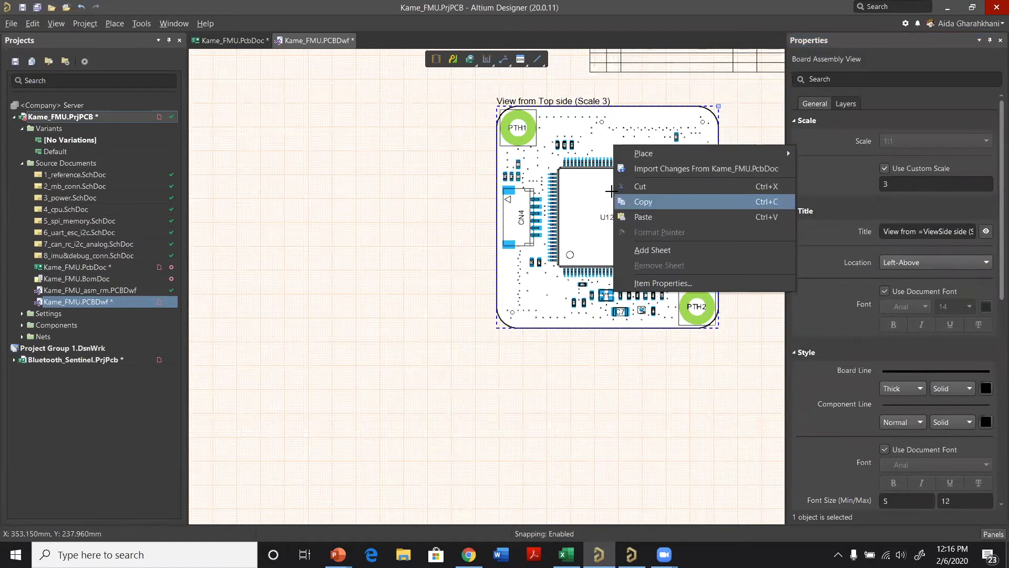
pyautogui.click(615, 198)
pyautogui.click(615, 196)
pyautogui.scroll(-2, 613, 348)
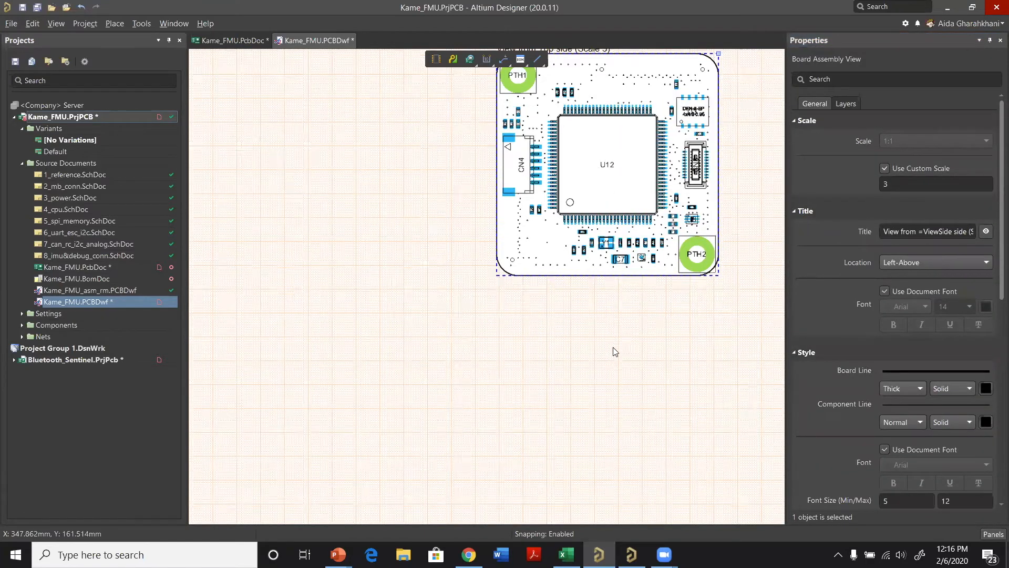
pyautogui.rightClick(614, 347)
pyautogui.click(643, 419)
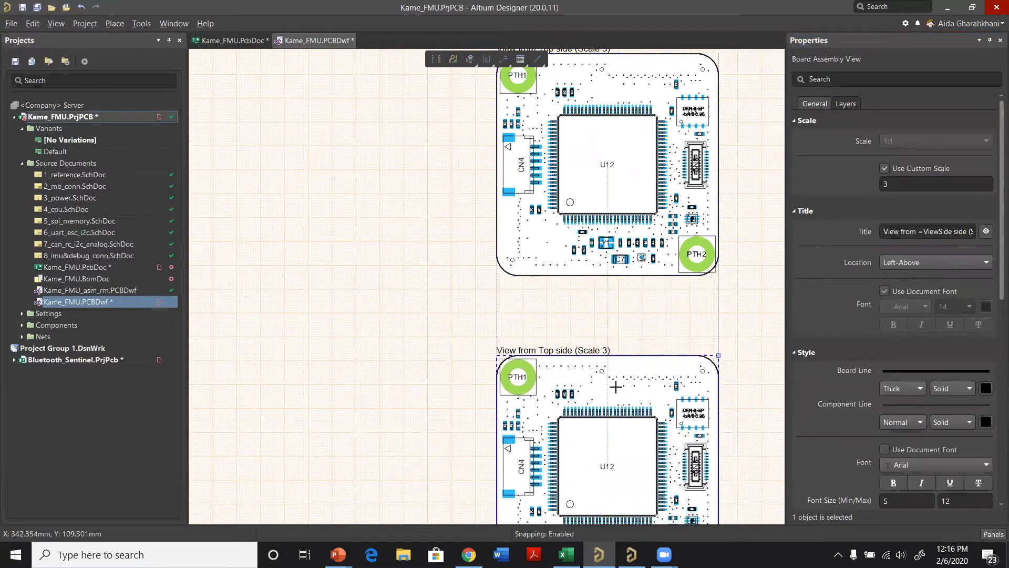
pyautogui.click(615, 333)
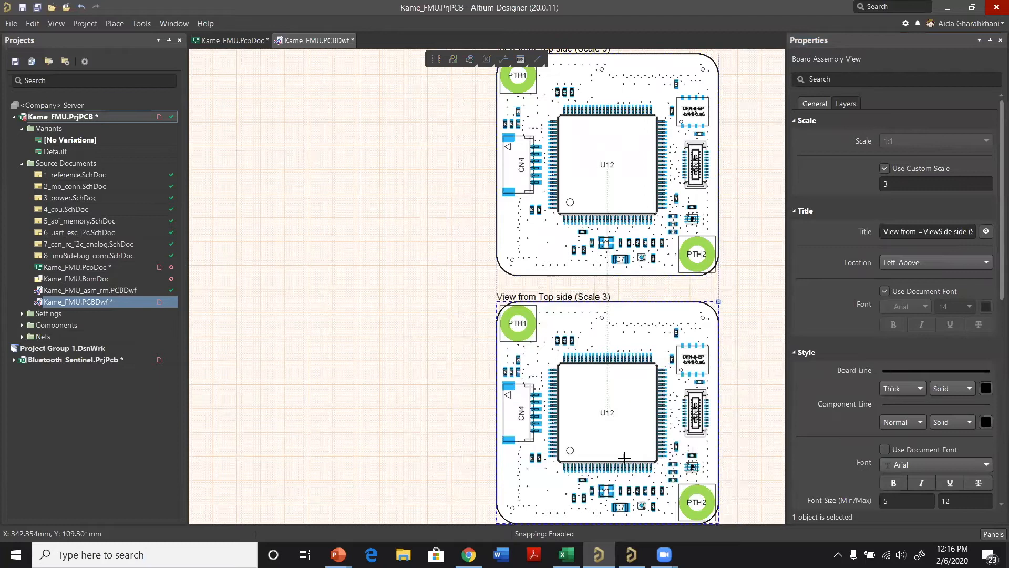
pyautogui.click(607, 421)
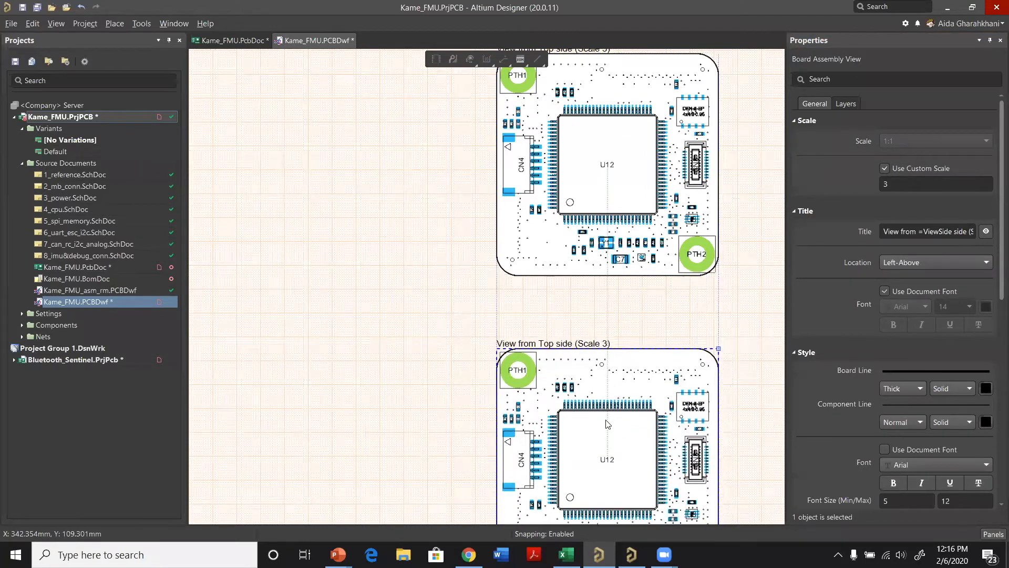
pyautogui.click(601, 386)
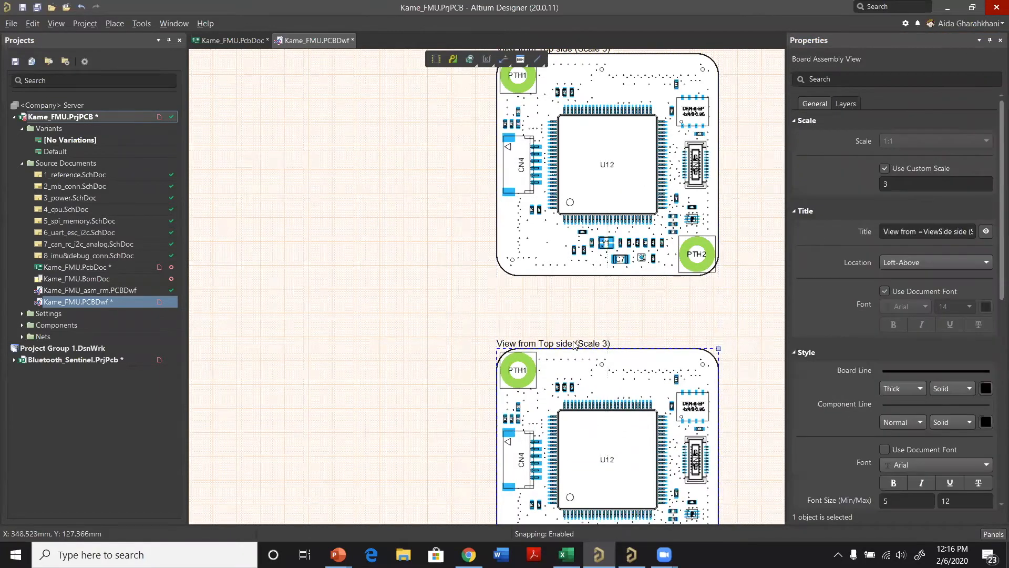
# Step: Change the view side of the lower, duplicated assembly view to Bottom
pyautogui.scroll(-1, 942, 278)
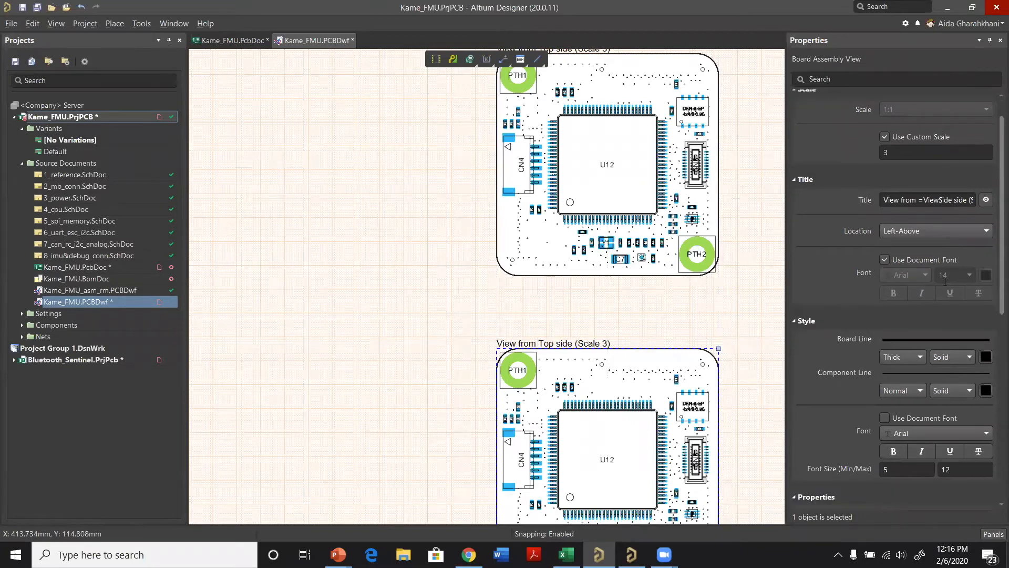
pyautogui.scroll(-5, 944, 281)
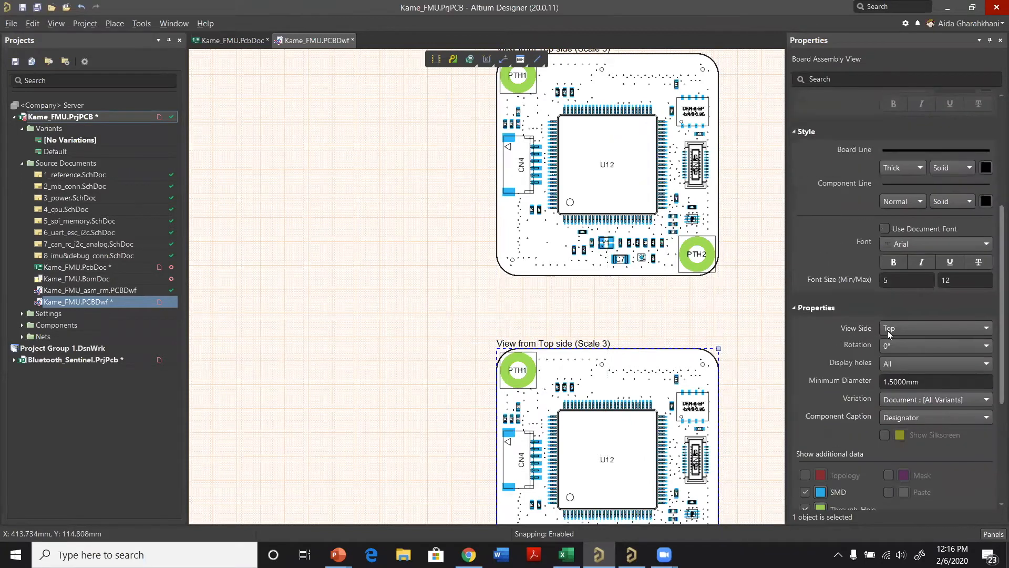
pyautogui.click(927, 328)
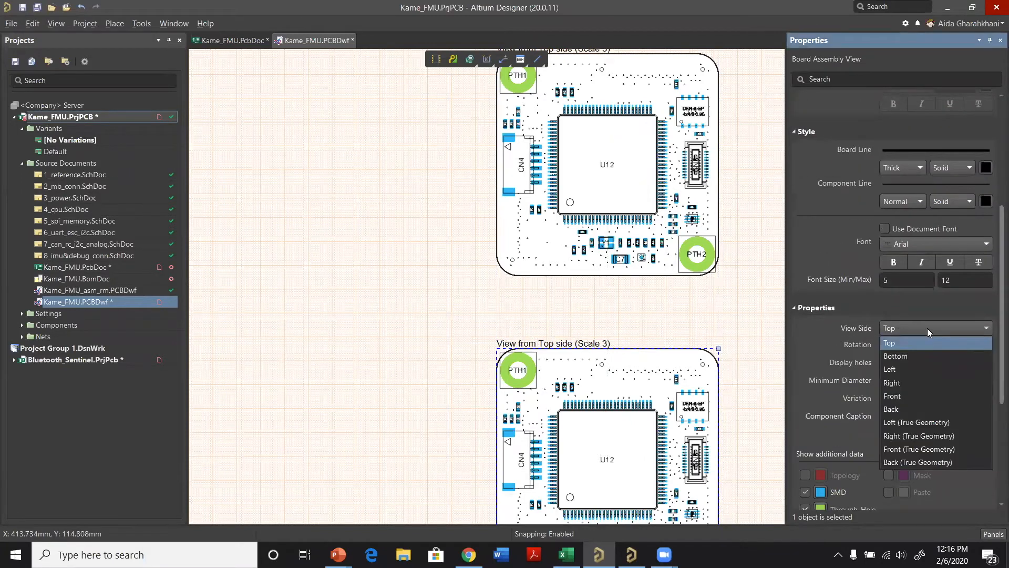
pyautogui.click(928, 356)
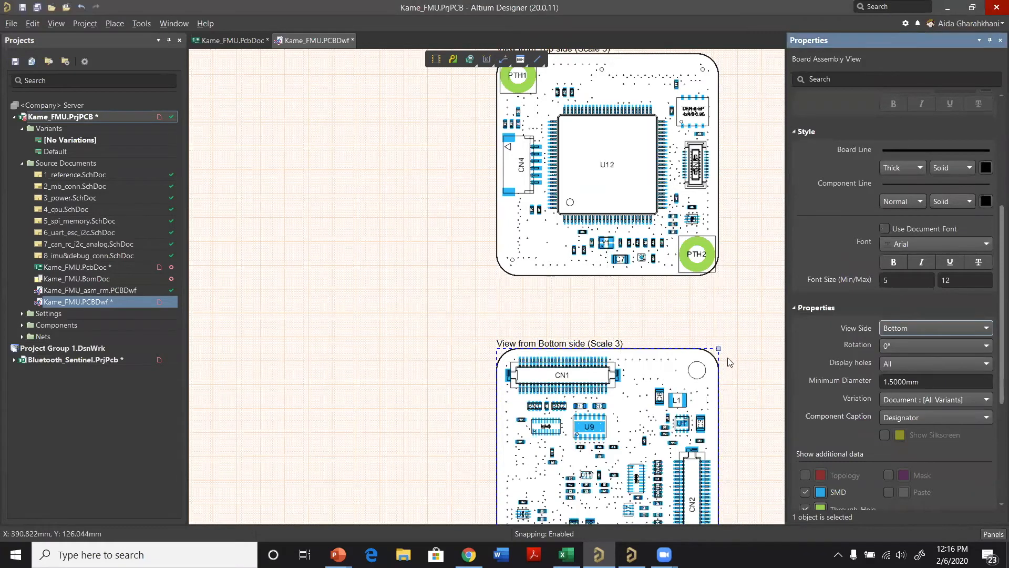
pyautogui.scroll(-2, 727, 357)
pyautogui.scroll(-3, 672, 367)
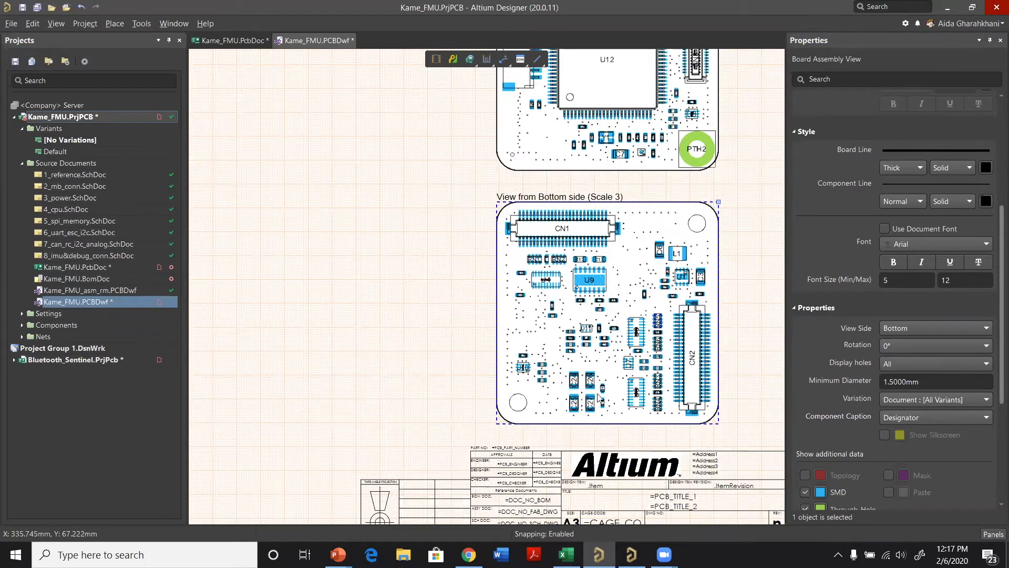
pyautogui.scroll(2, 618, 421)
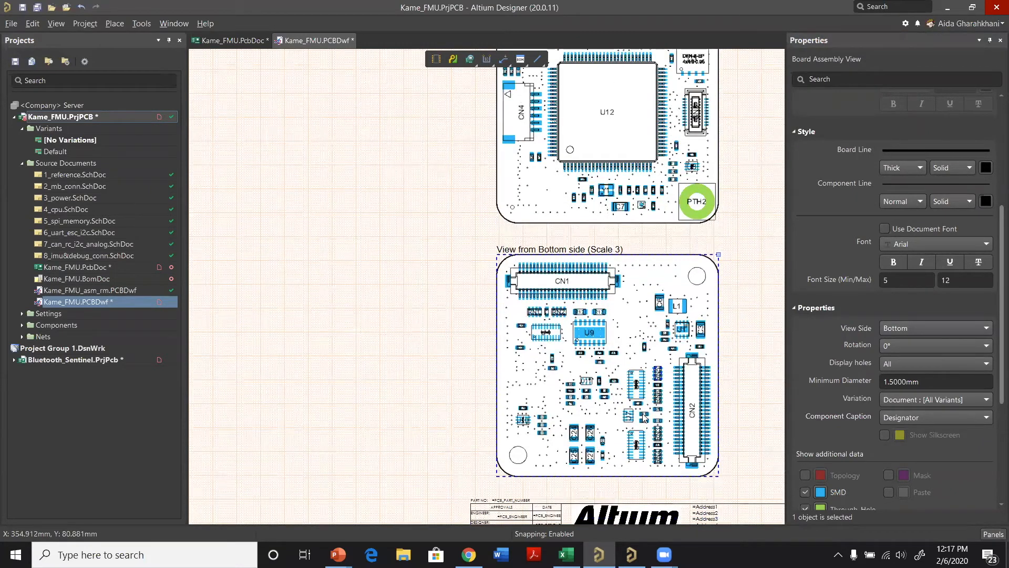
pyautogui.keyDown('ctrl'); pyautogui.scroll(-1, 639, 417); pyautogui.keyUp('ctrl')
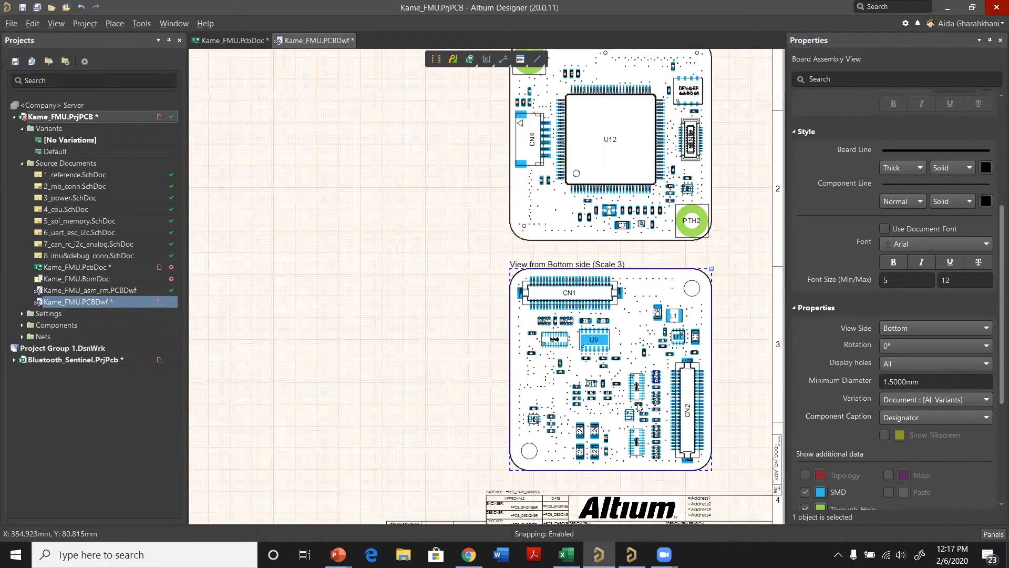
pyautogui.scroll(1, 578, 215)
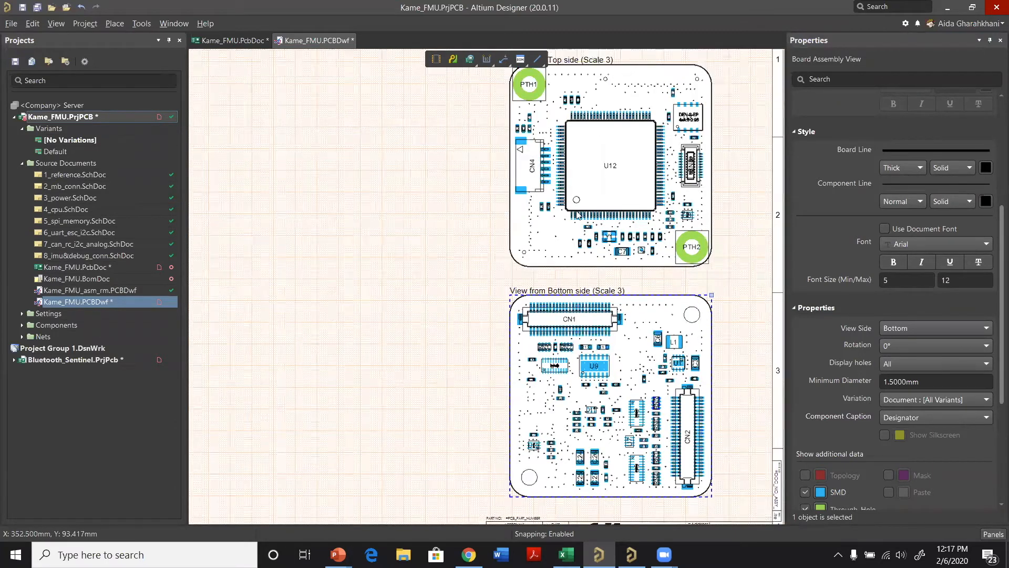
# Step: Add linear dimensions for the left and top edges of the top-side assembly view, placed outside the board outline
pyautogui.keyDown('ctrl'); pyautogui.scroll(-1, 578, 214); pyautogui.keyUp('ctrl')
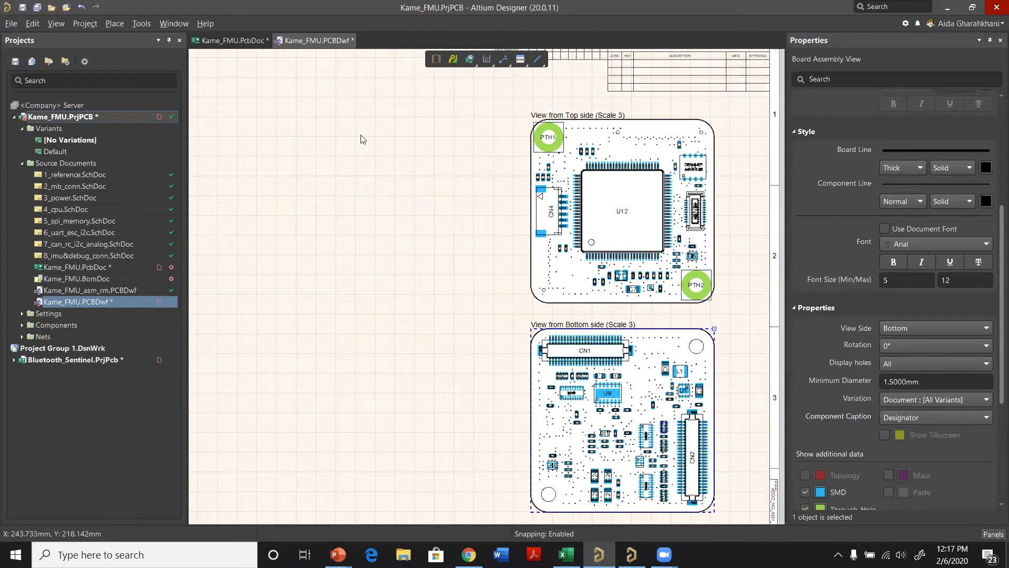
pyautogui.press('p')
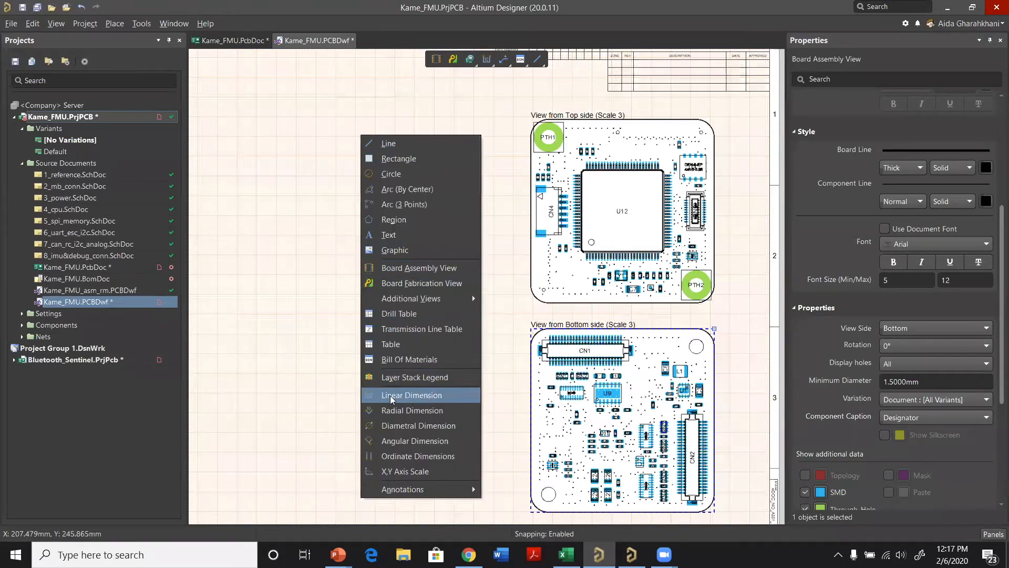
pyautogui.click(413, 395)
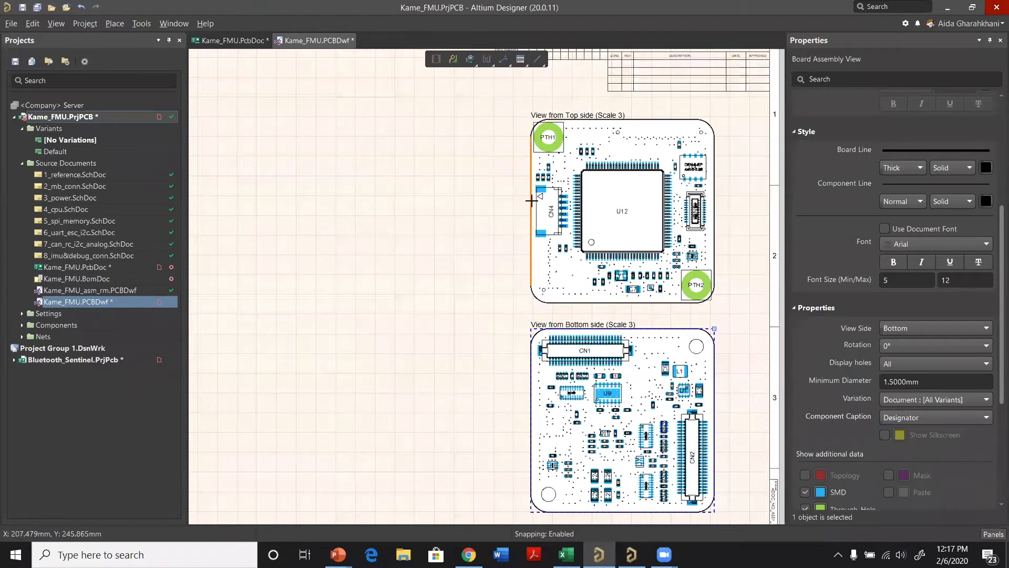
pyautogui.click(481, 195)
pyautogui.click(481, 194)
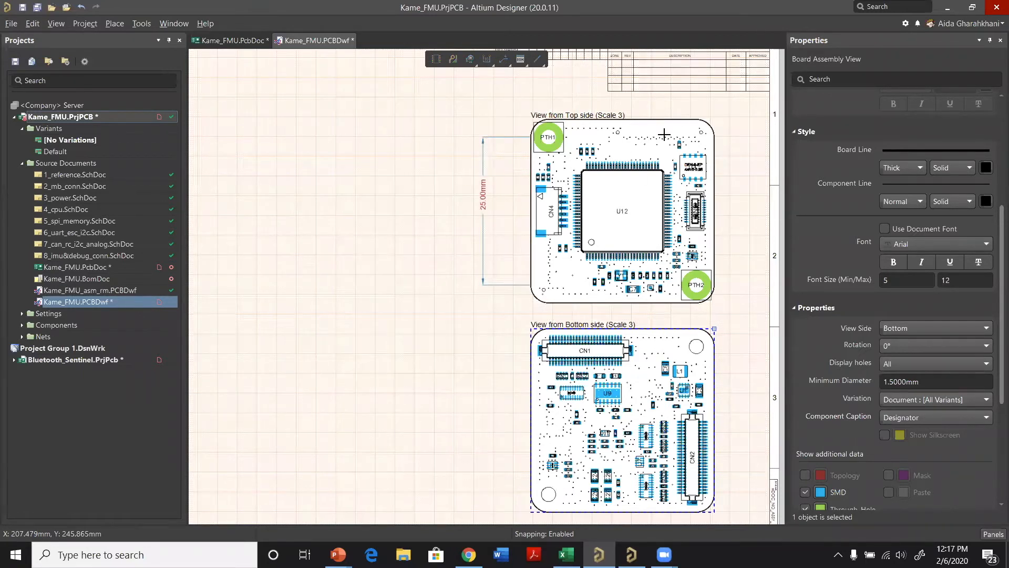
pyautogui.click(636, 120)
pyautogui.click(620, 97)
pyautogui.rightClick(510, 120)
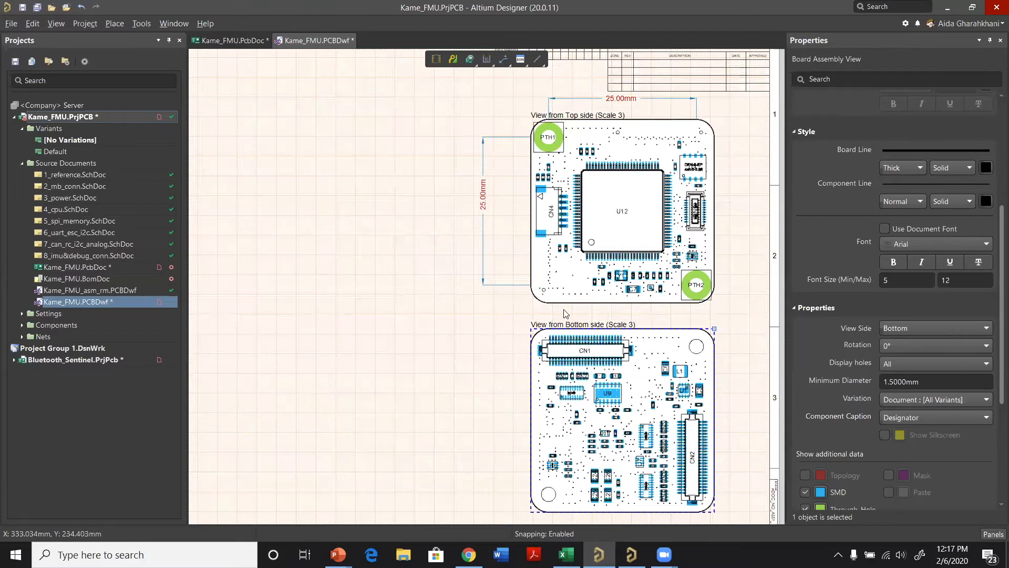
# Step: Add radial dimensions to the upper-left board corner and the lower-left mounting hole of the bottom-side assembly view
pyautogui.scroll(-1, 415, 331)
pyautogui.rightClick(404, 318)
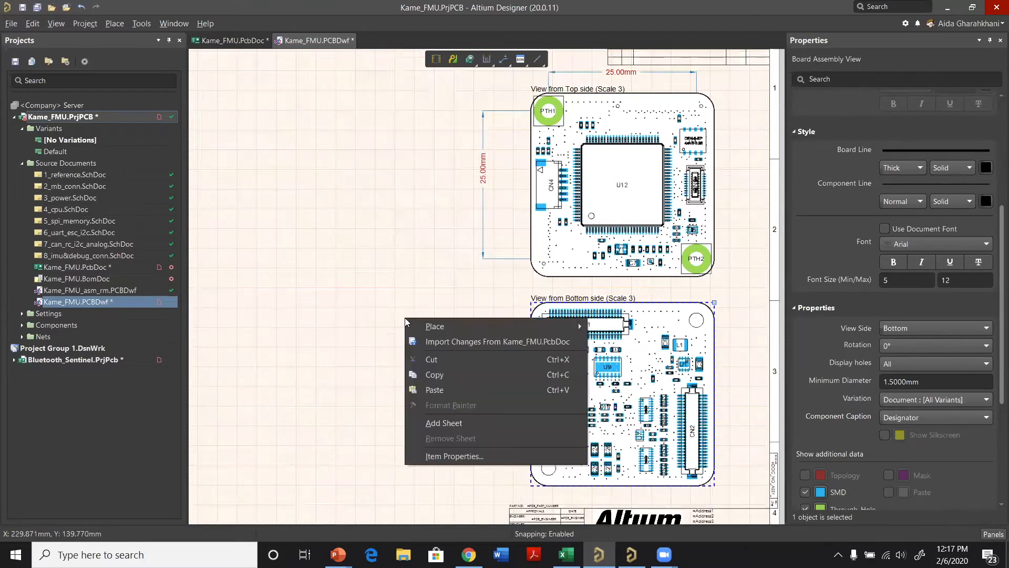
pyautogui.moveTo(429, 329)
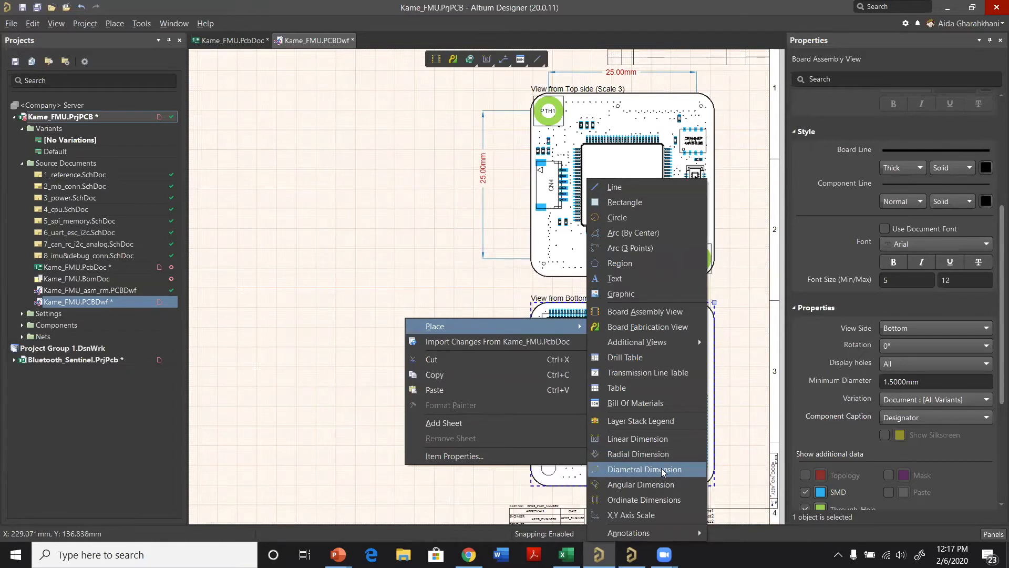
pyautogui.click(638, 454)
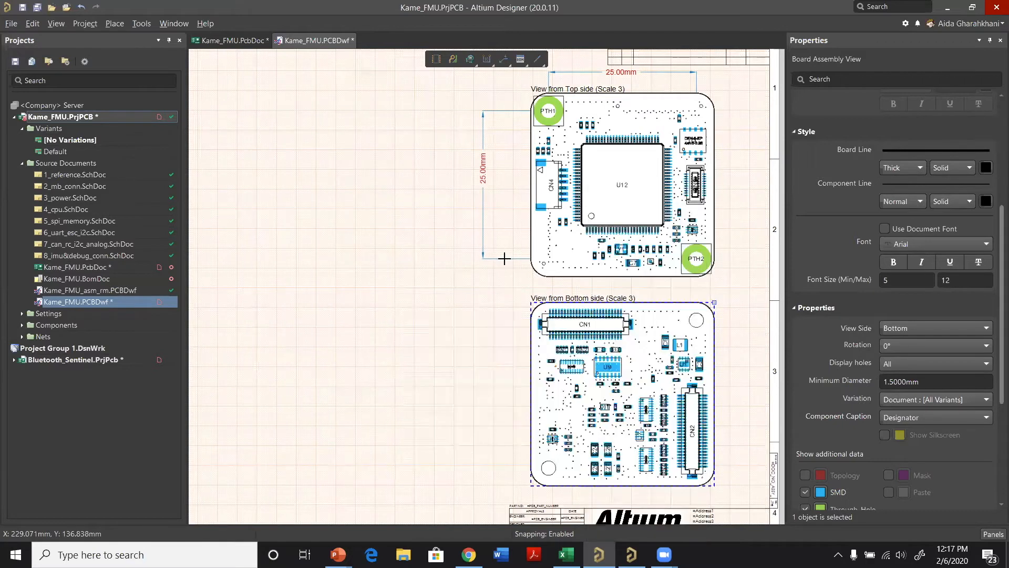
pyautogui.scroll(-1, 544, 443)
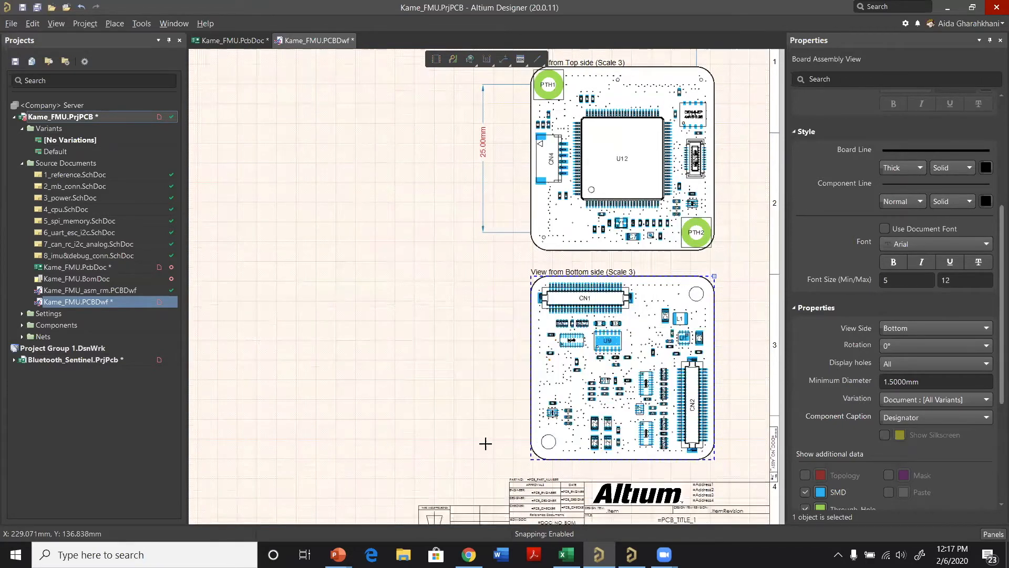
pyautogui.keyDown('ctrl'); pyautogui.scroll(1, 442, 351); pyautogui.keyUp('ctrl')
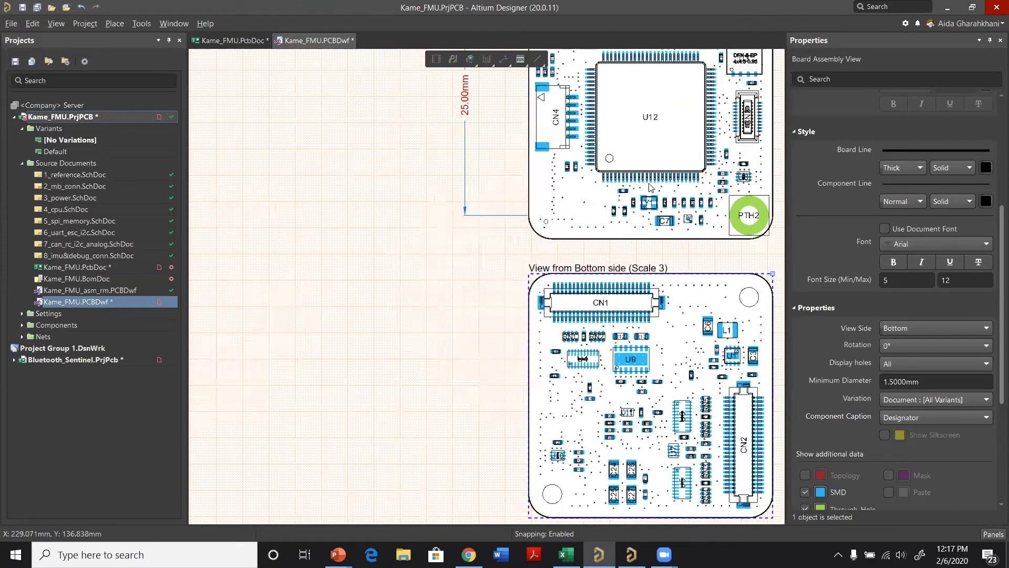
pyautogui.keyDown('ctrl'); pyautogui.scroll(1, 652, 188); pyautogui.keyUp('ctrl')
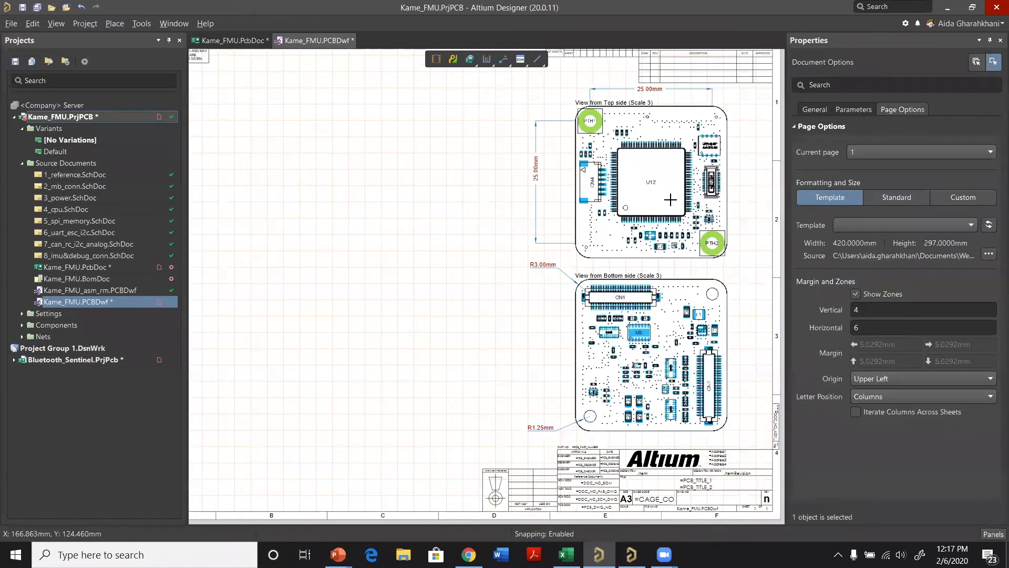
# Step: Move the bottom-side assembly view slightly down to widen the gap below the top-side view
pyautogui.keyDown('ctrl'); pyautogui.scroll(-1, 674, 200); pyautogui.keyUp('ctrl')
pyautogui.click(673, 199)
pyautogui.click(677, 352)
pyautogui.moveTo(677, 352); pyautogui.dragTo(678, 360)
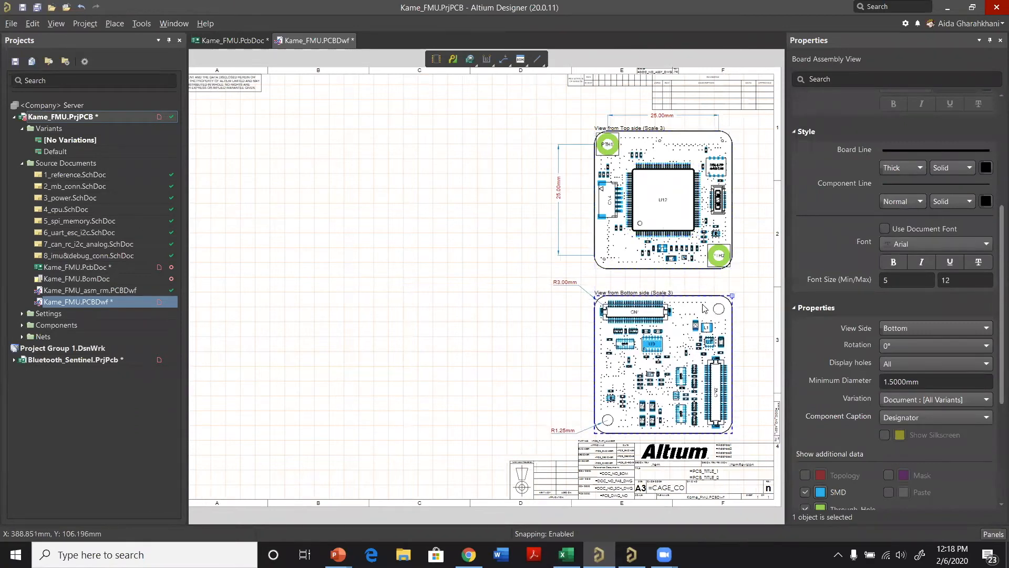
# Step: Add a linear dimension between the right end of CN1 and the upper-right mounting hole, placed above the bottom-side assembly view
pyautogui.keyDown('ctrl'); pyautogui.scroll(1, 704, 308); pyautogui.keyUp('ctrl')
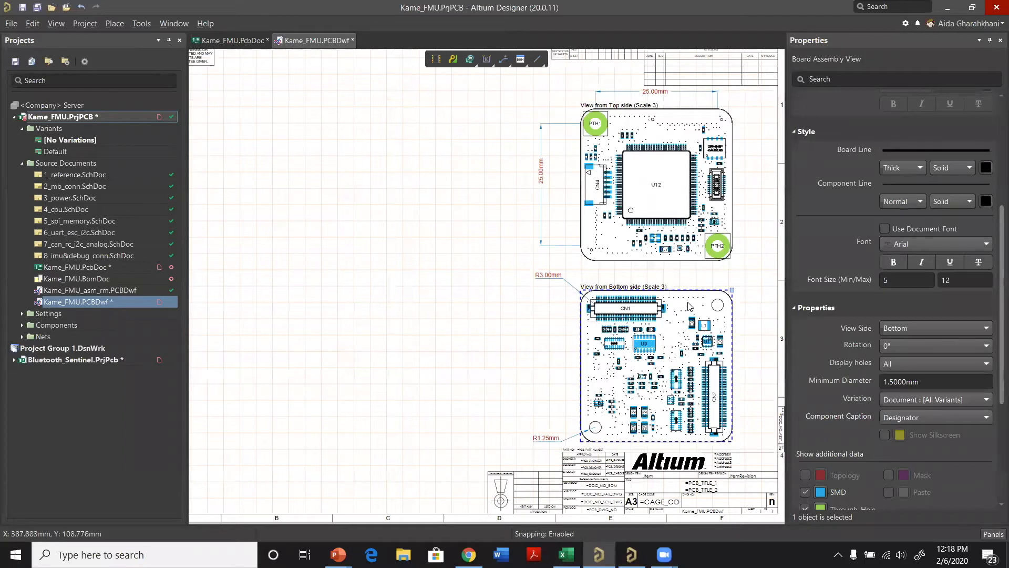
pyautogui.keyDown('ctrl'); pyautogui.scroll(1, 688, 306); pyautogui.keyUp('ctrl')
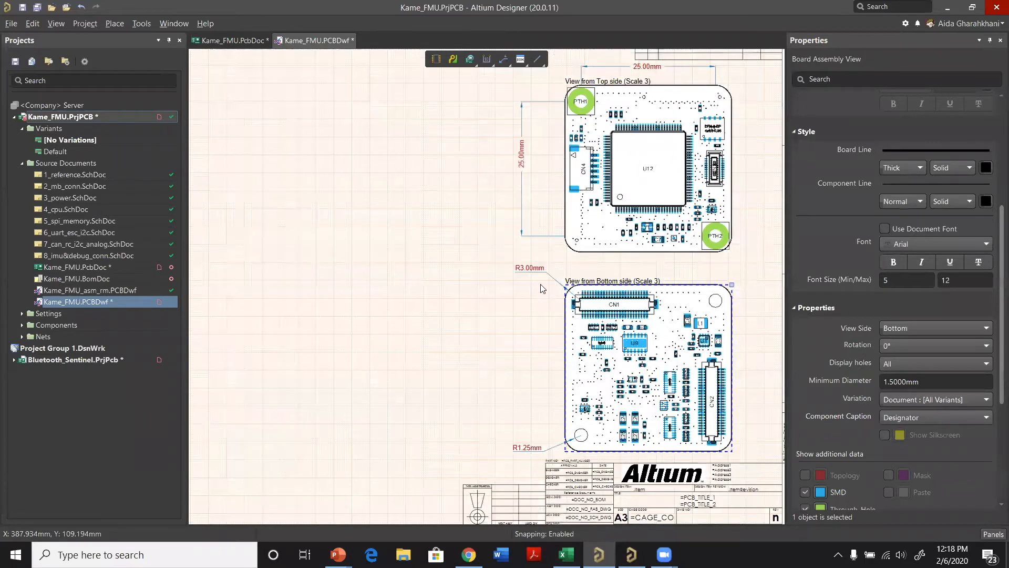
pyautogui.keyDown('ctrl'); pyautogui.scroll(5, 542, 288); pyautogui.keyUp('ctrl')
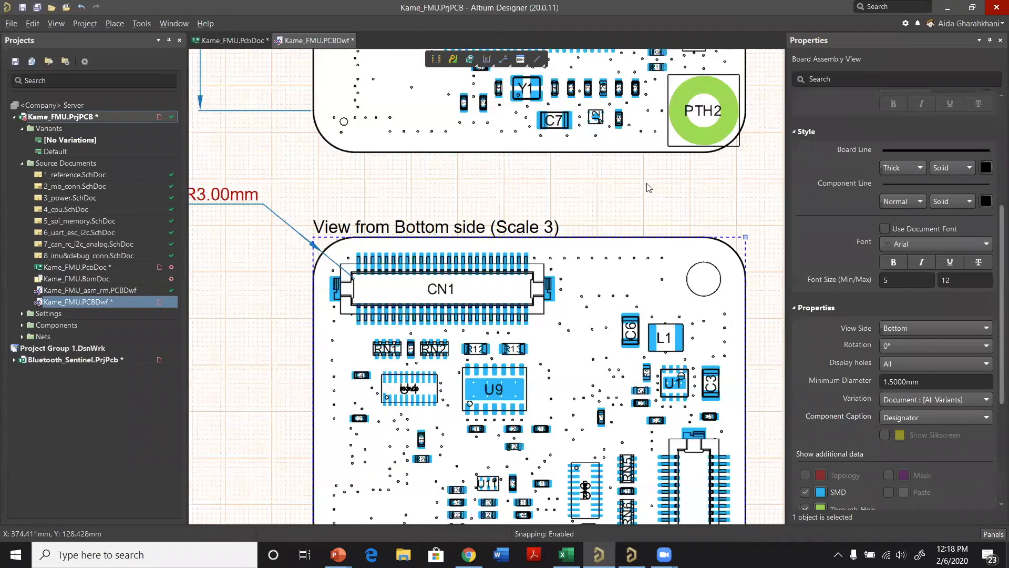
pyautogui.keyDown('ctrl'); pyautogui.scroll(1, 669, 275); pyautogui.keyUp('ctrl')
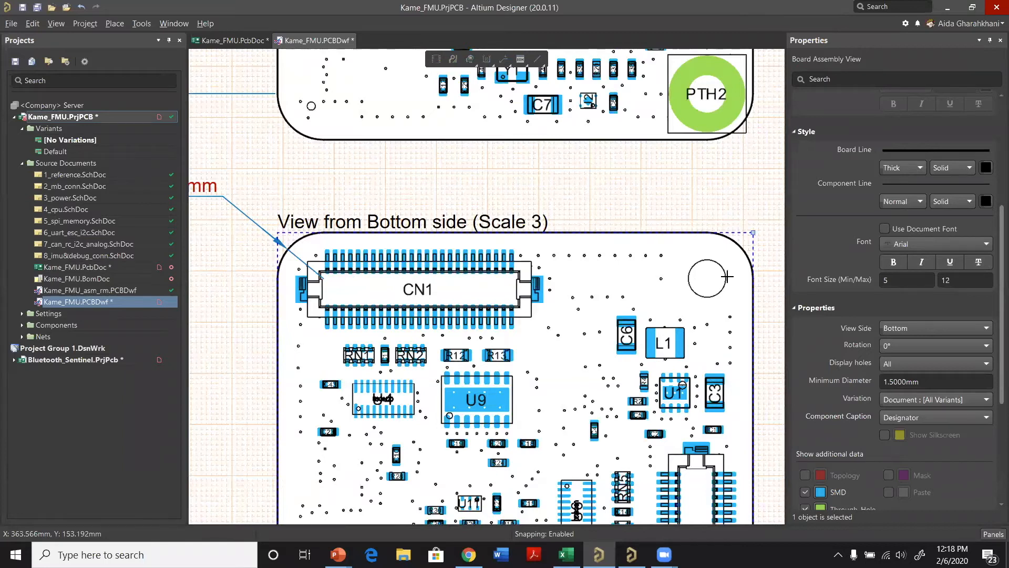
pyautogui.keyDown('ctrl'); pyautogui.scroll(1, 726, 276); pyautogui.keyUp('ctrl')
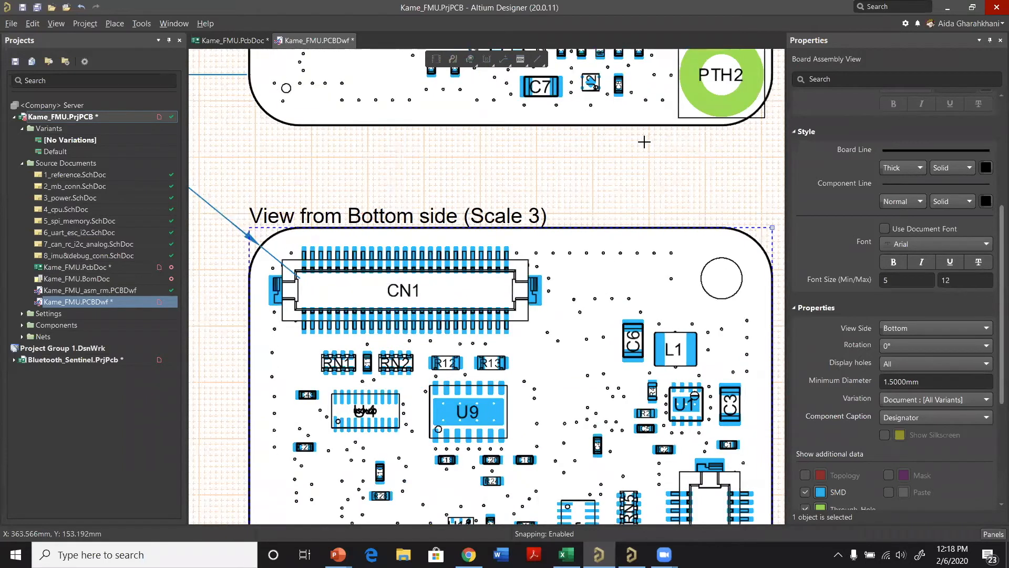
pyautogui.keyDown('ctrl'); pyautogui.scroll(1, 628, 150); pyautogui.keyUp('ctrl')
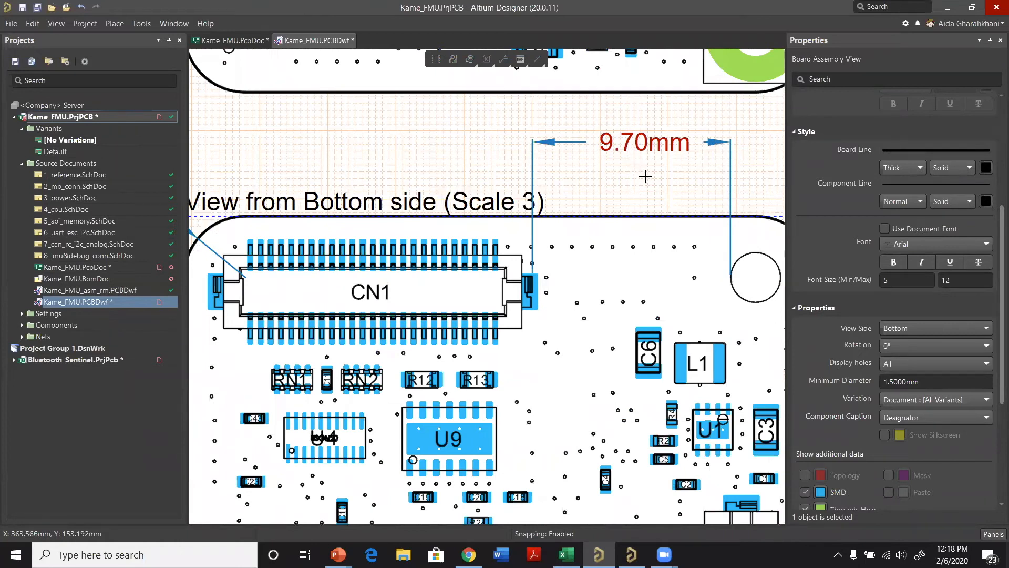
pyautogui.keyDown('ctrl'); pyautogui.scroll(-1, 657, 162); pyautogui.keyUp('ctrl')
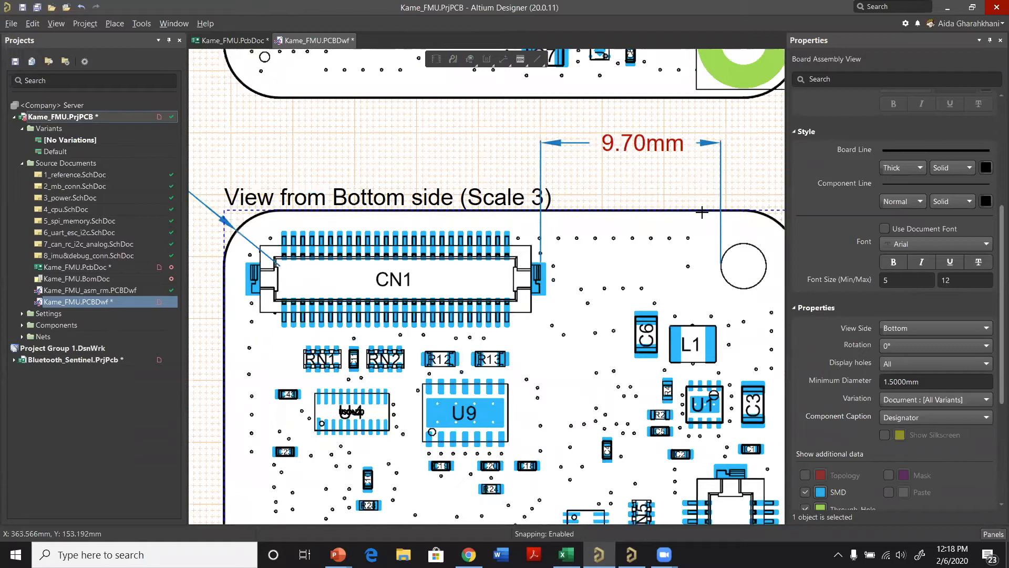
pyautogui.keyDown('ctrl'); pyautogui.scroll(-2, 415, 289); pyautogui.keyUp('ctrl')
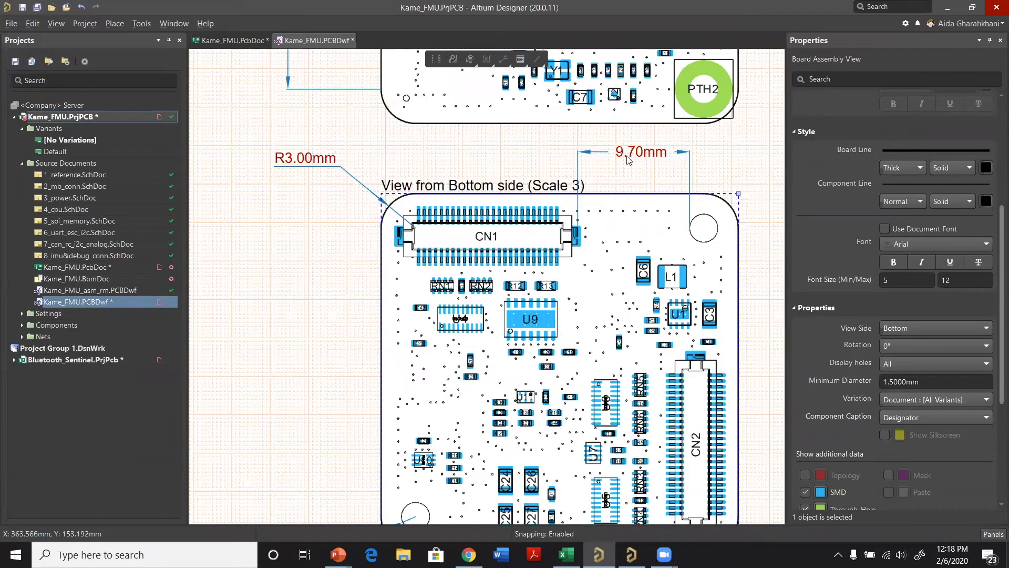
pyautogui.keyDown('ctrl'); pyautogui.scroll(-2, 650, 139); pyautogui.keyUp('ctrl')
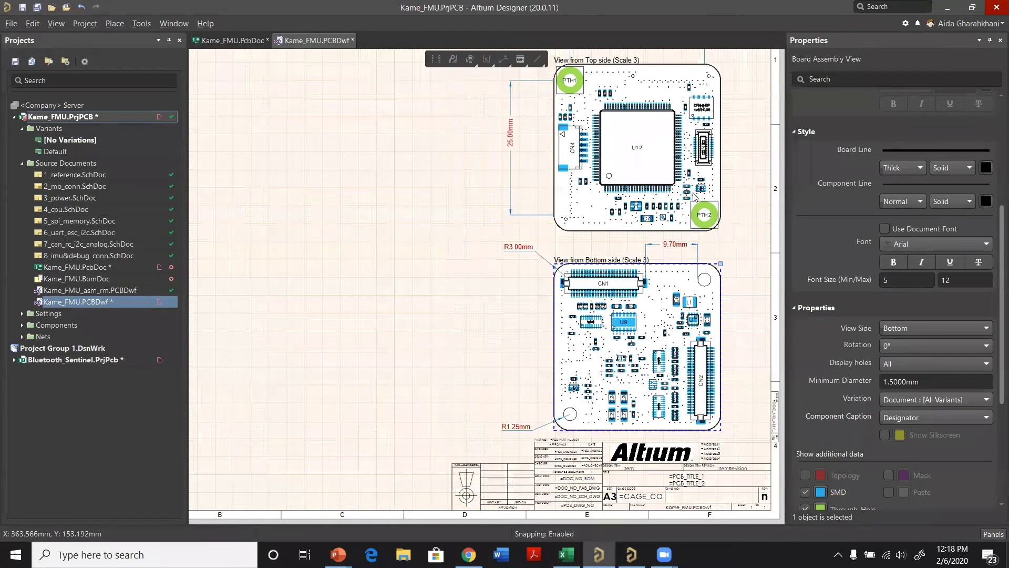
pyautogui.keyDown('ctrl'); pyautogui.scroll(-1, 651, 134); pyautogui.keyUp('ctrl')
# Step: Copy the top-side assembly view and paste the duplicate in the empty upper-left area of the sheet
pyautogui.click(651, 134)
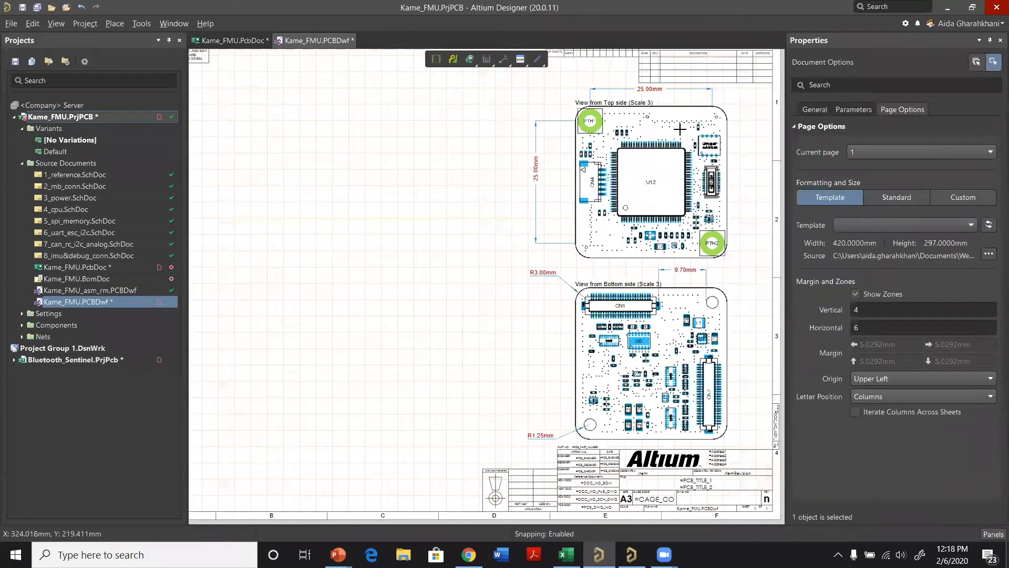
pyautogui.rightClick(257, 146)
pyautogui.click(301, 222)
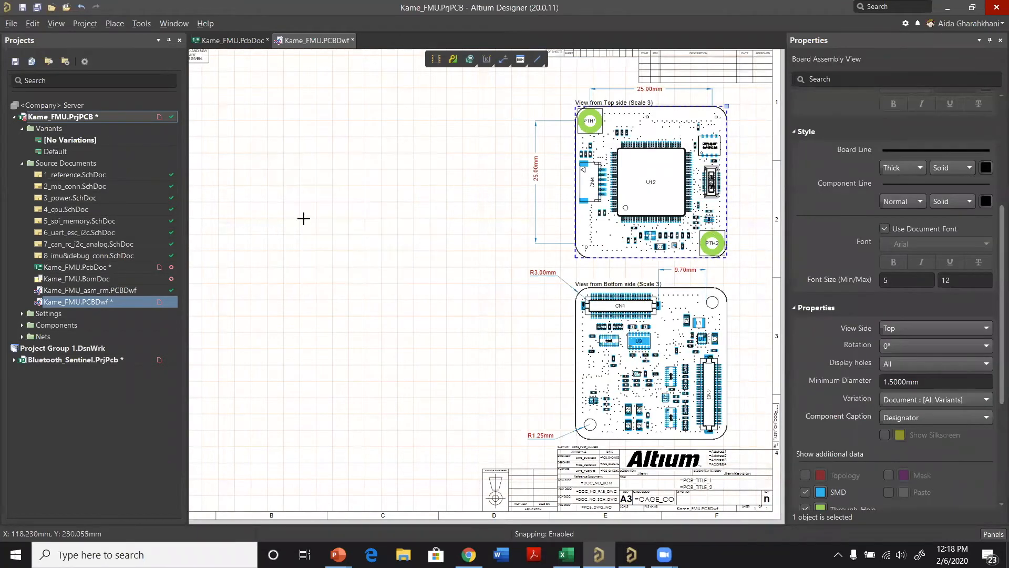
pyautogui.click(316, 162)
pyautogui.moveTo(270, 231); pyautogui.dragTo(336, 168)
pyautogui.keyDown('ctrl'); pyautogui.scroll(-1, 336, 168); pyautogui.keyUp('ctrl')
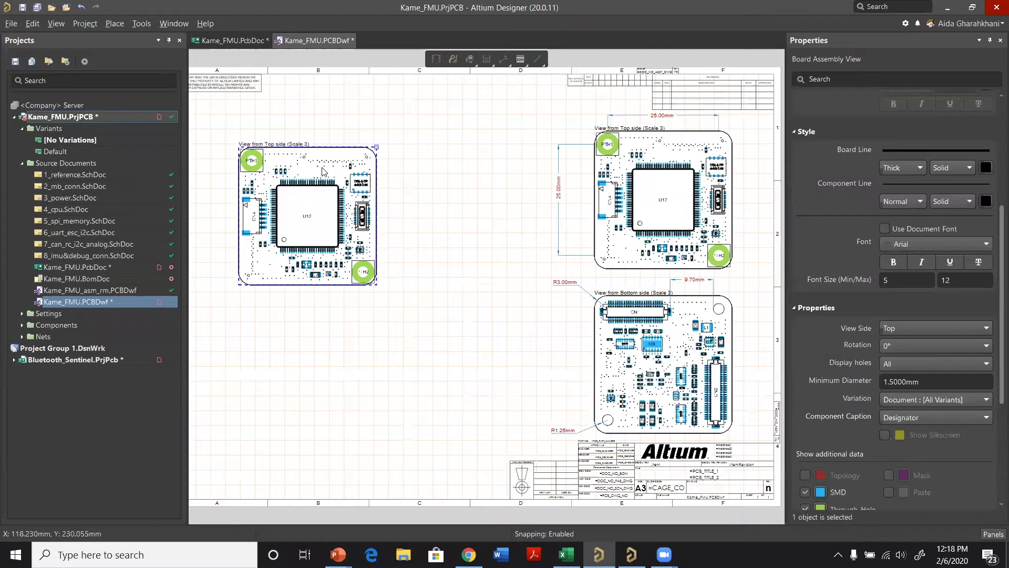
# Step: Change the view side of the duplicated assembly view to Front and move the view up
pyautogui.keyDown('ctrl'); pyautogui.scroll(-1, 322, 167); pyautogui.keyUp('ctrl')
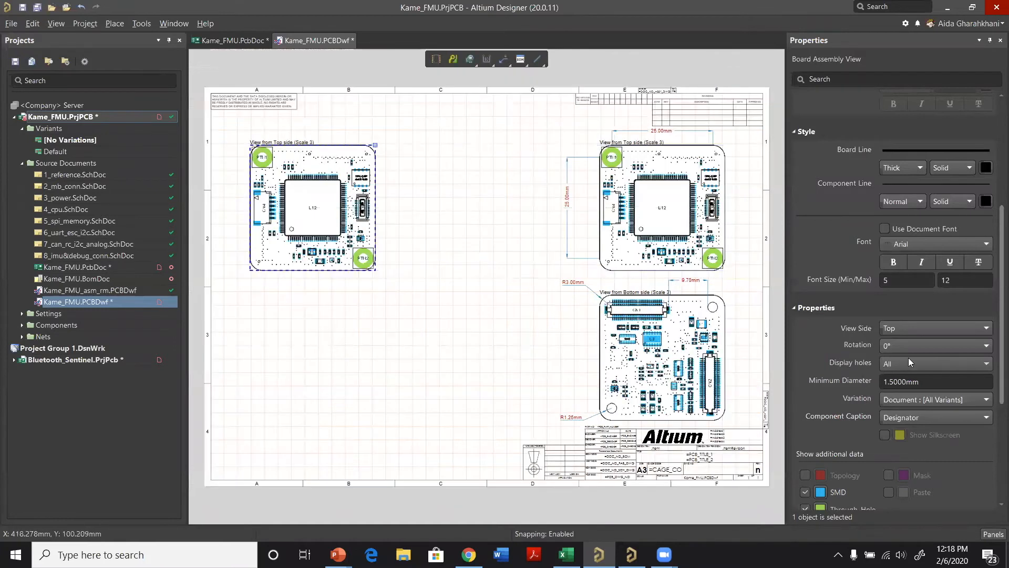
pyautogui.click(941, 328)
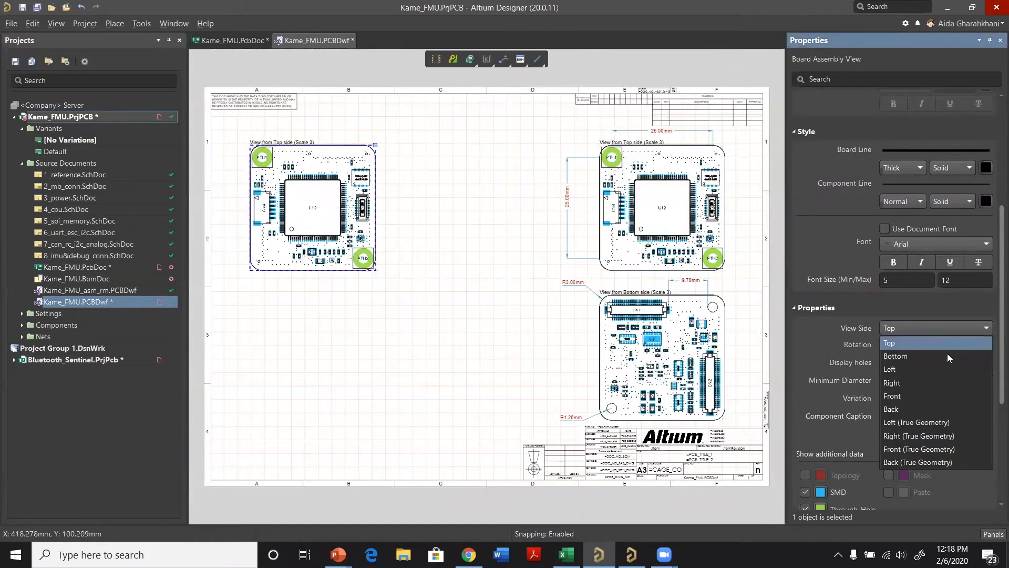
pyautogui.click(948, 395)
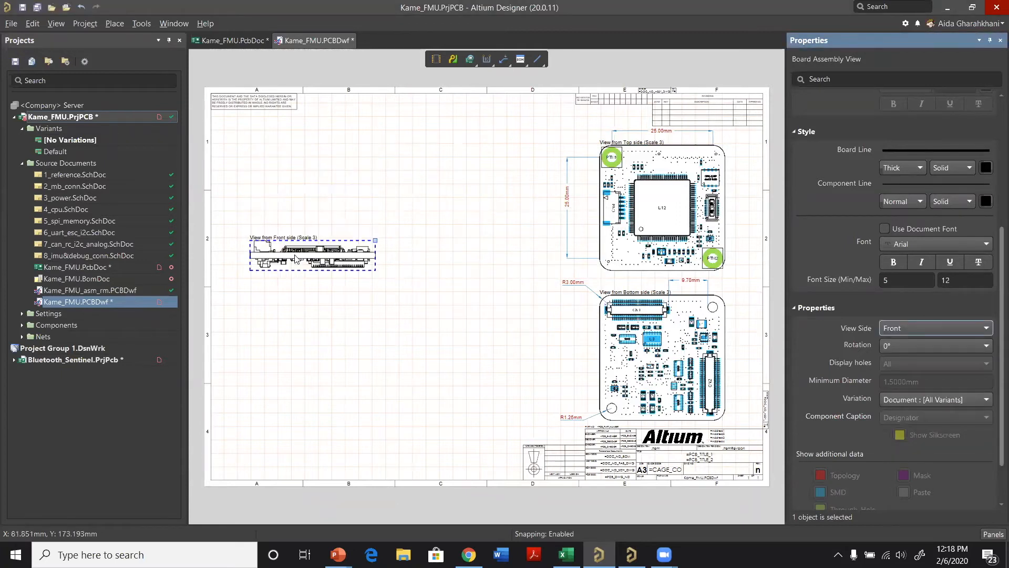
pyautogui.moveTo(327, 247); pyautogui.dragTo(332, 190)
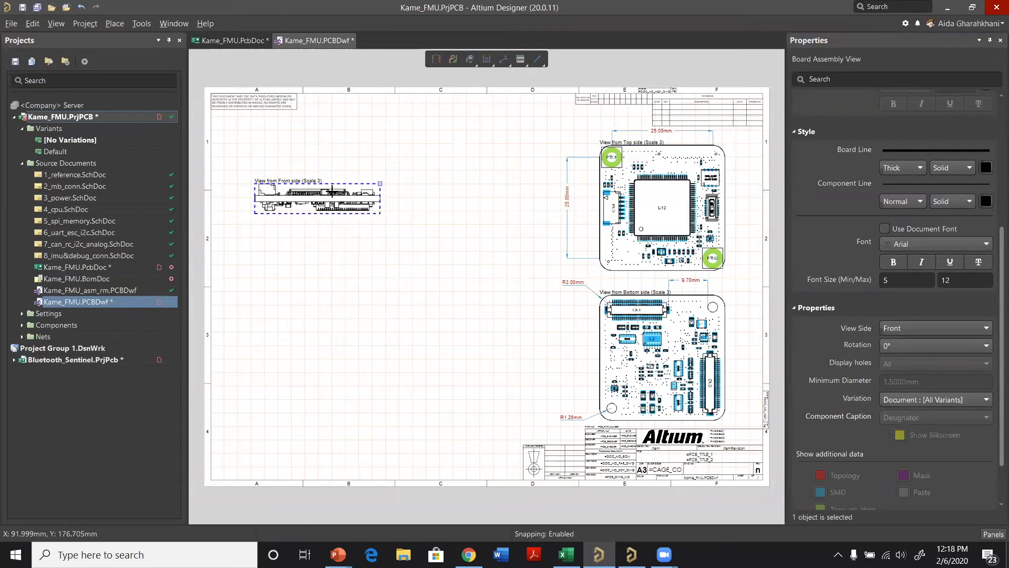
# Step: Rotate the front-side view to 180° and position it near the upper-left corner of the sheet
pyautogui.press('space')
pyautogui.moveTo(332, 192); pyautogui.dragTo(325, 199)
pyautogui.press('space')
pyautogui.press('space')
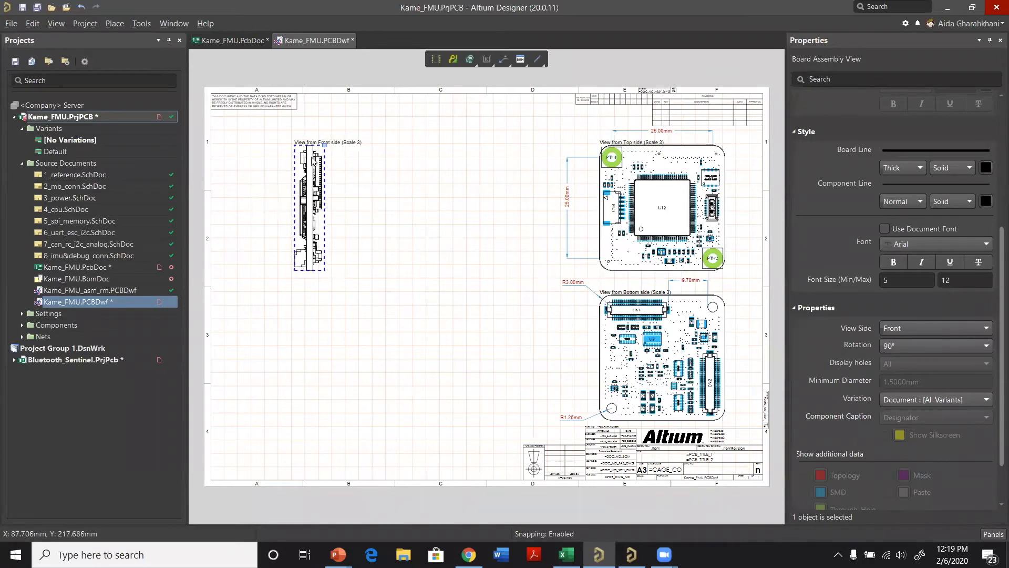
pyautogui.keyDown('ctrl'); pyautogui.scroll(1, 315, 287); pyautogui.keyUp('ctrl')
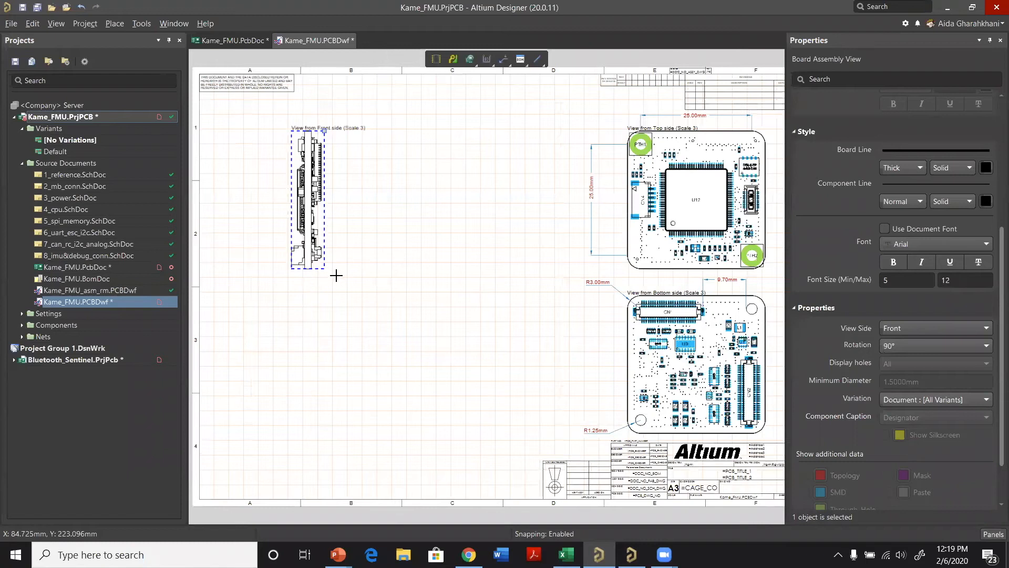
pyautogui.keyDown('ctrl'); pyautogui.scroll(5, 363, 266); pyautogui.keyUp('ctrl')
pyautogui.press('space')
pyautogui.moveTo(315, 303); pyautogui.dragTo(401, 240)
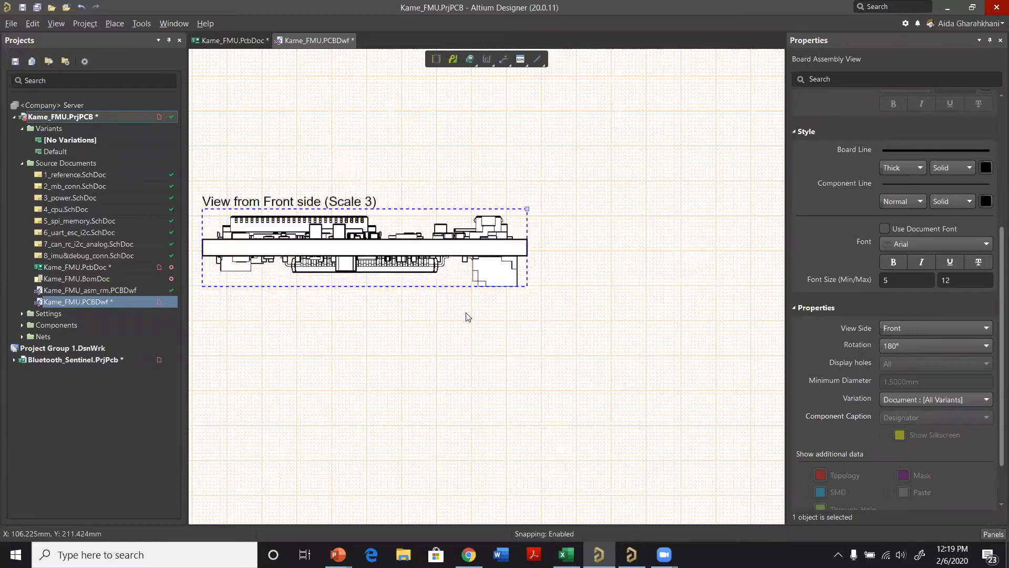
# Step: Copy the top-side assembly view and paste the duplicate directly below the front-side view, aligned with its left edge
pyautogui.keyDown('ctrl'); pyautogui.scroll(-5, 629, 248); pyautogui.keyUp('ctrl')
pyautogui.rightClick(629, 249)
pyautogui.click(668, 303)
pyautogui.rightClick(322, 230)
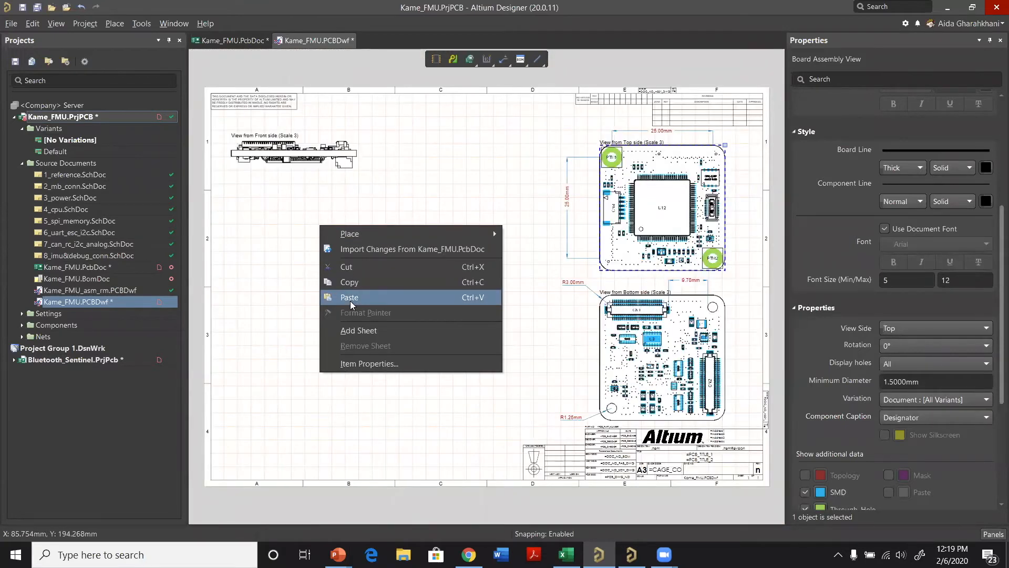
pyautogui.click(338, 289)
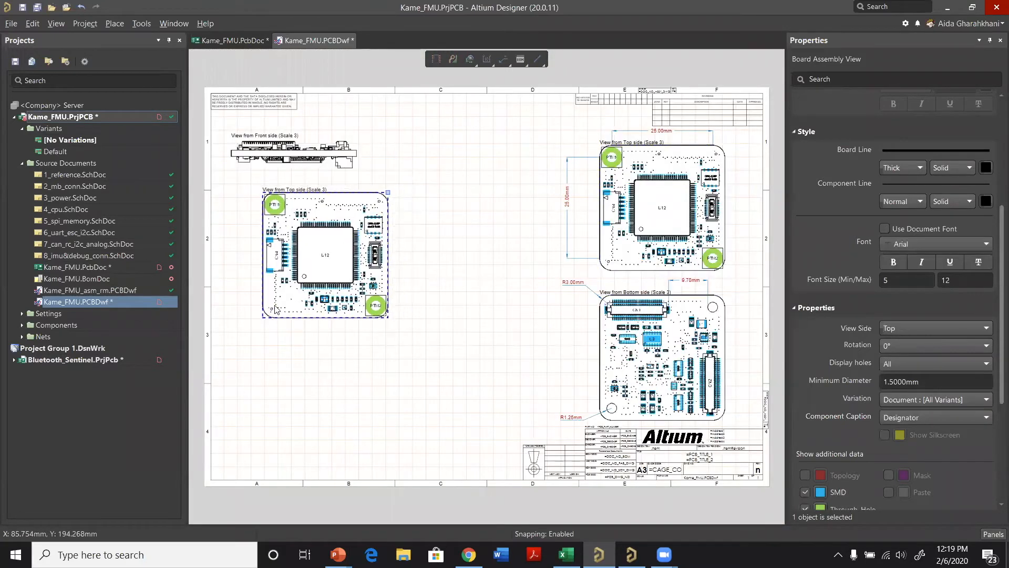
pyautogui.click(303, 259)
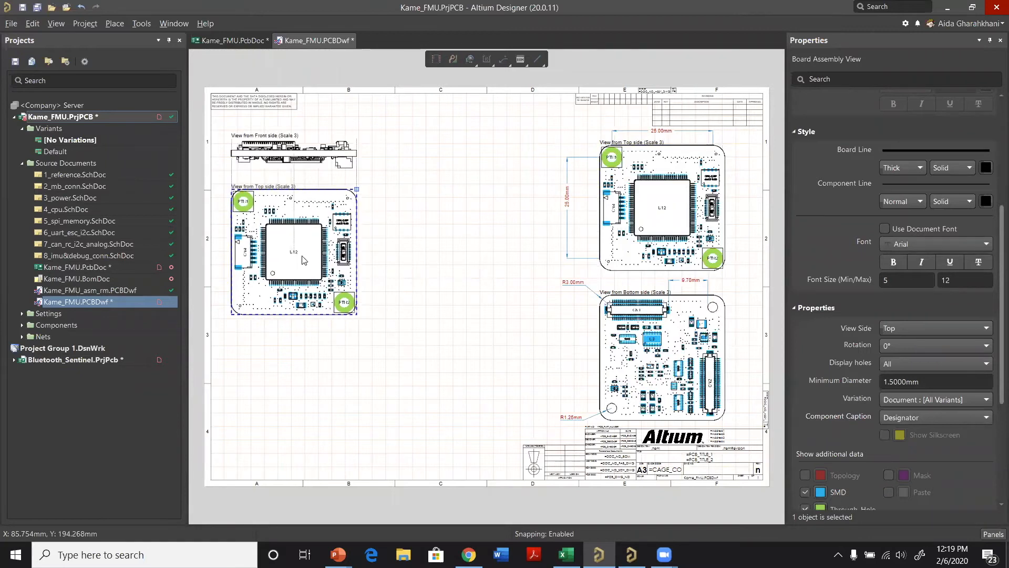
# Step: Change the view side of the new duplicate to Right and move it beside the front-side view, on its right
pyautogui.click(920, 329)
pyautogui.click(913, 382)
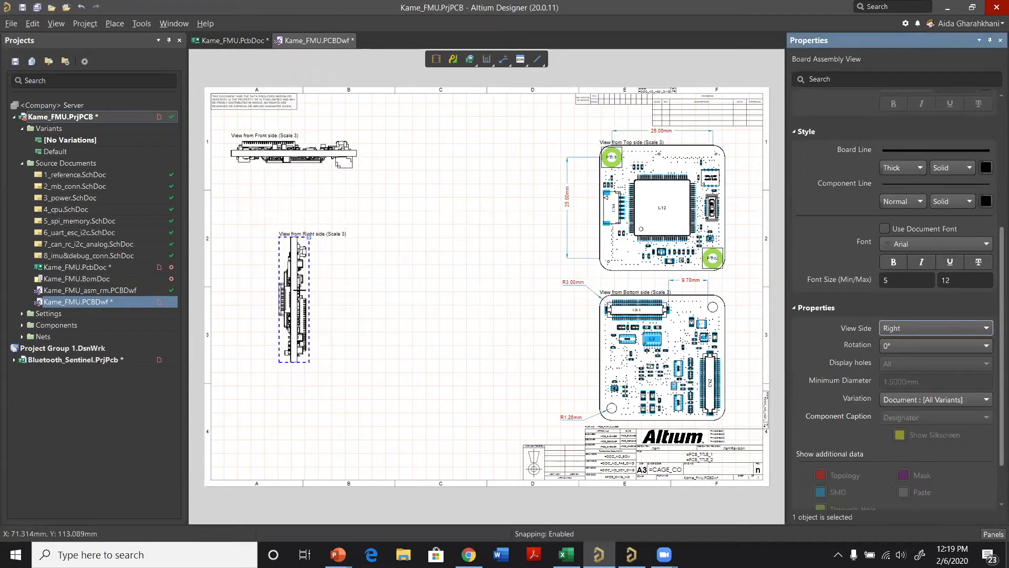
pyautogui.moveTo(294, 325)
pyautogui.mouseDown()
pyautogui.moveTo(419, 230)
pyautogui.moveTo(395, 220)
pyautogui.mouseUp()
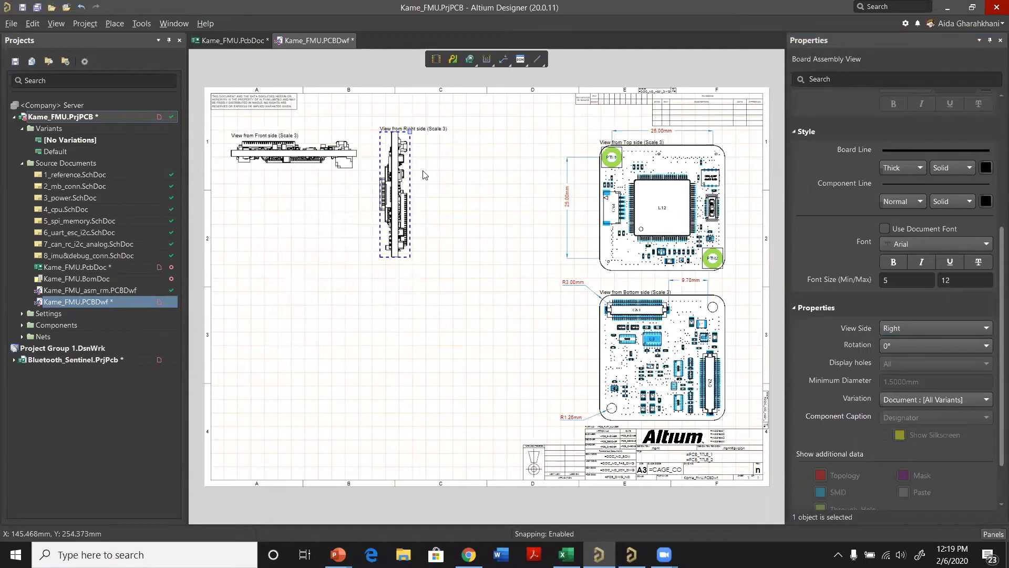
pyautogui.keyDown('ctrl'); pyautogui.scroll(1, 316, 248); pyautogui.keyUp('ctrl')
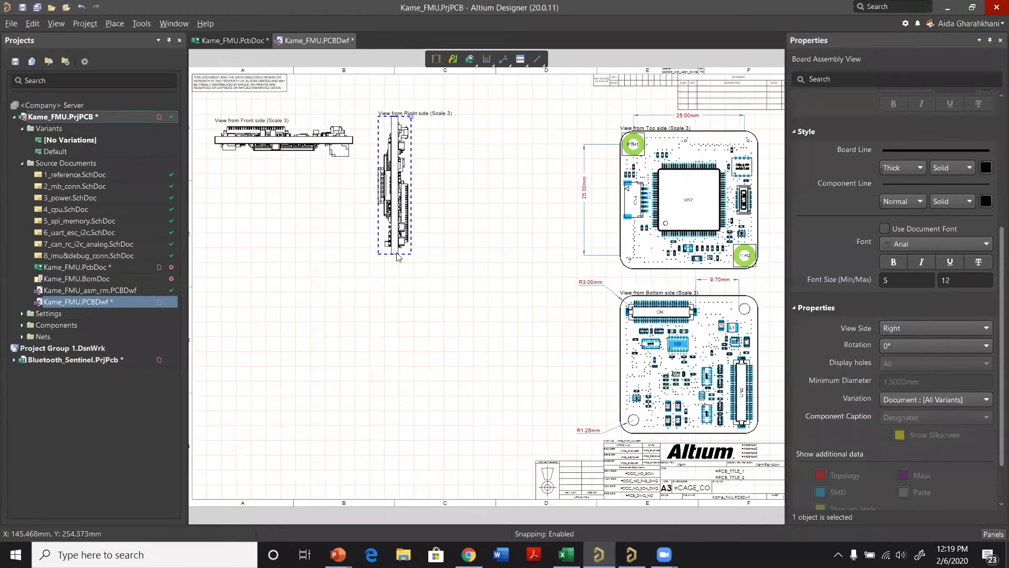
pyautogui.keyDown('ctrl'); pyautogui.scroll(2, 410, 185); pyautogui.keyUp('ctrl')
pyautogui.rightClick(314, 243)
pyautogui.moveTo(347, 252)
pyautogui.click(544, 440)
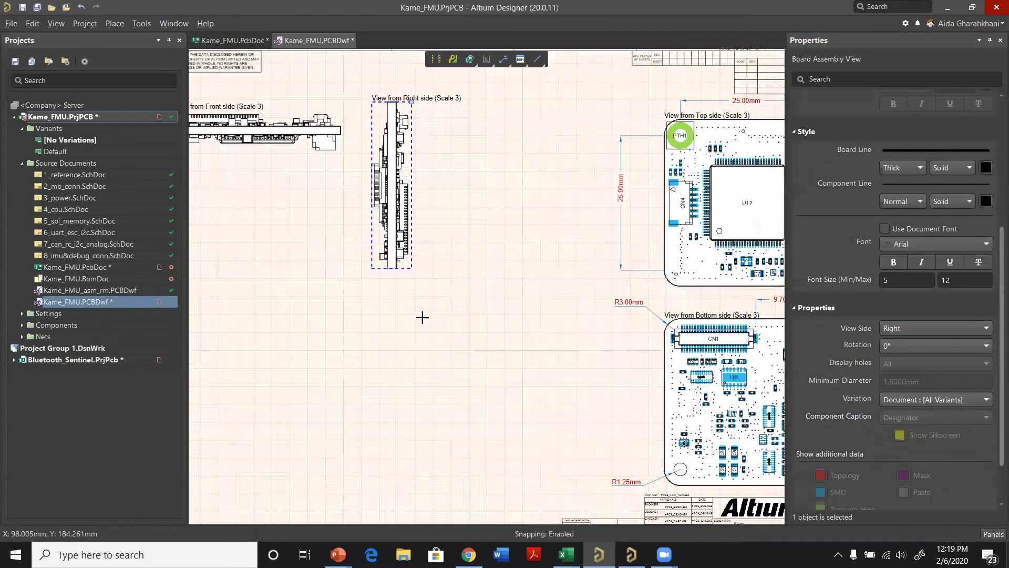
pyautogui.keyDown('ctrl'); pyautogui.scroll(1, 360, 227); pyautogui.keyUp('ctrl')
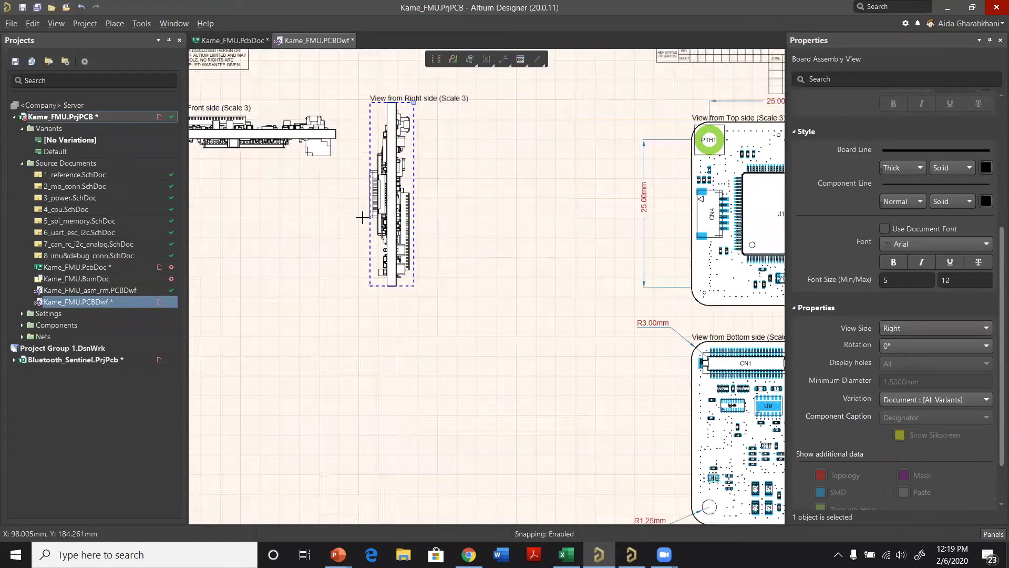
pyautogui.keyDown('ctrl'); pyautogui.scroll(4, 362, 217); pyautogui.keyUp('ctrl')
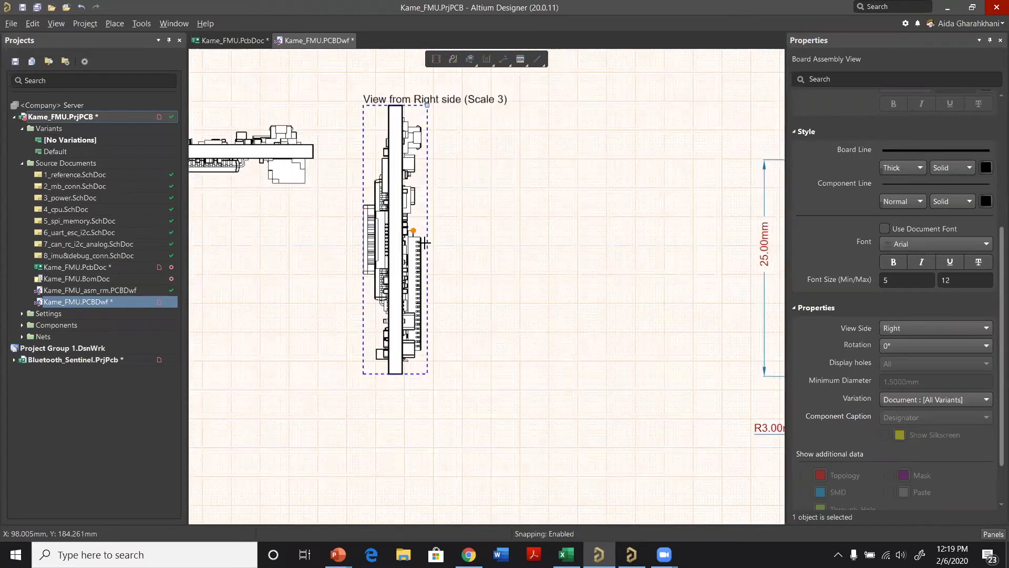
pyautogui.click(360, 221)
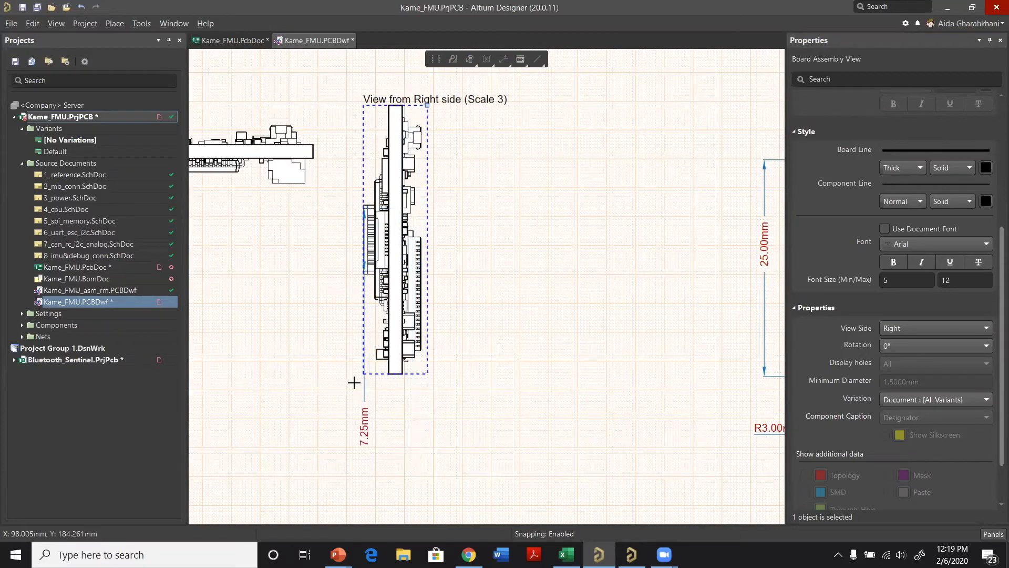
pyautogui.rightClick(339, 313)
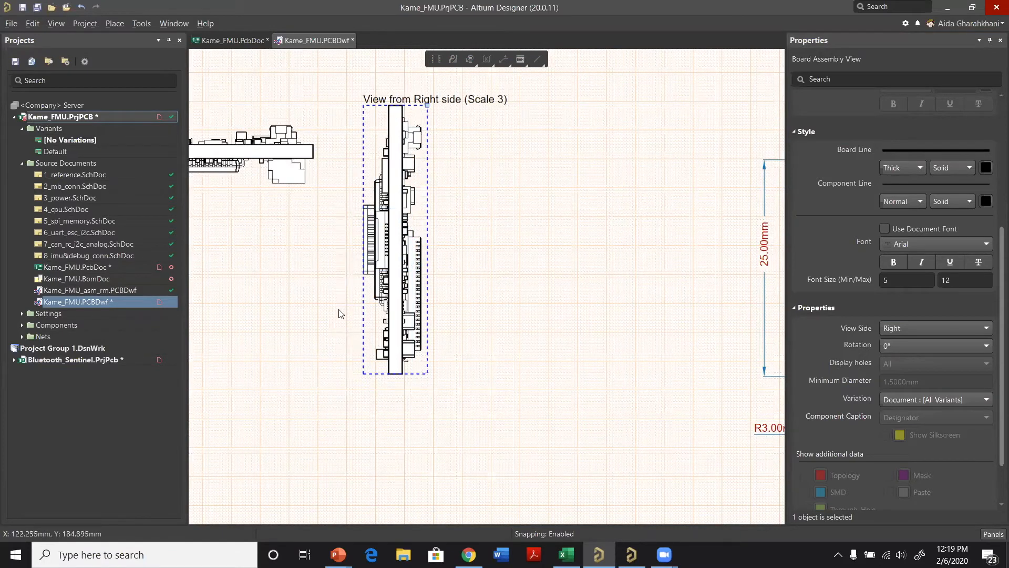
# Step: Place a horizontal linear dimension below the right-side view, spanning from the outer connector edge to the outer edge of the opposite-side connector
pyautogui.rightClick(507, 278)
pyautogui.moveTo(561, 289)
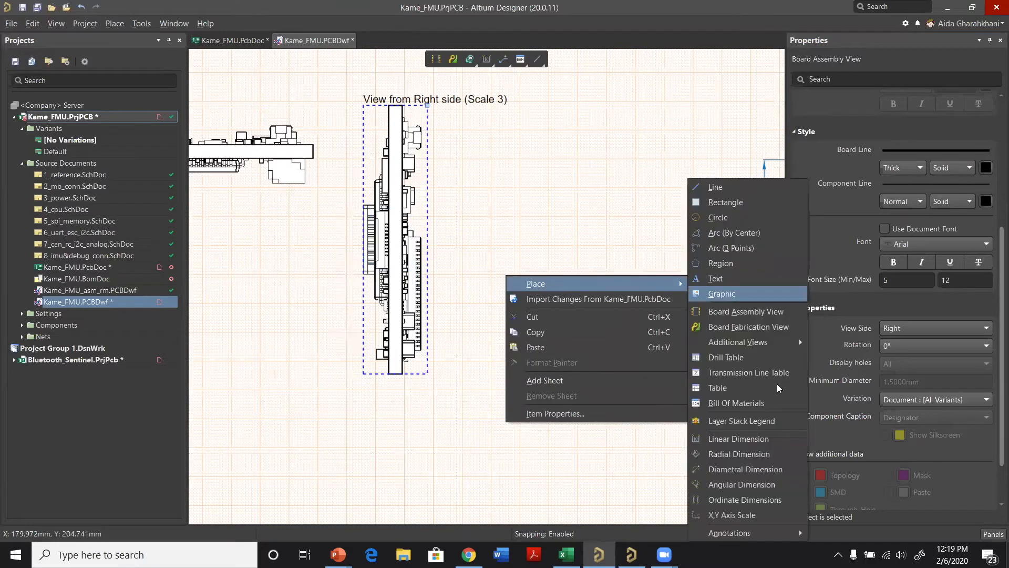
pyautogui.click(784, 442)
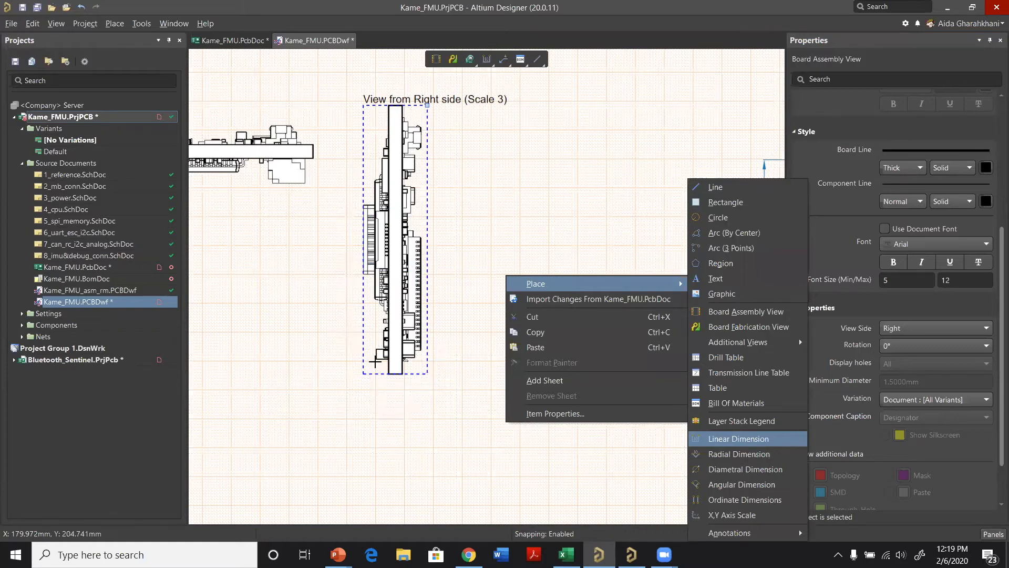
pyautogui.click(363, 274)
pyautogui.click(421, 350)
pyautogui.click(390, 483)
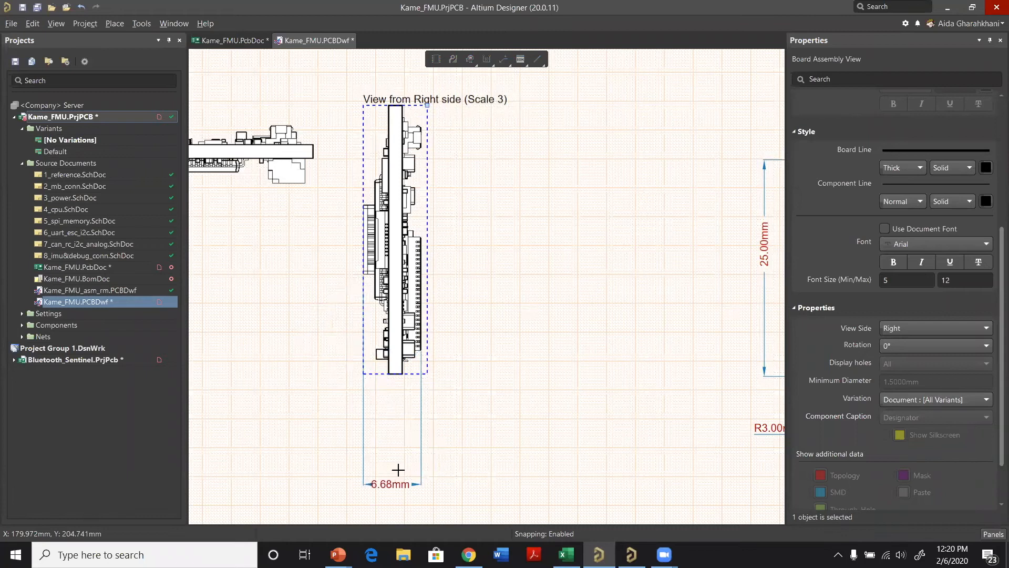
pyautogui.click(397, 422)
pyautogui.rightClick(408, 470)
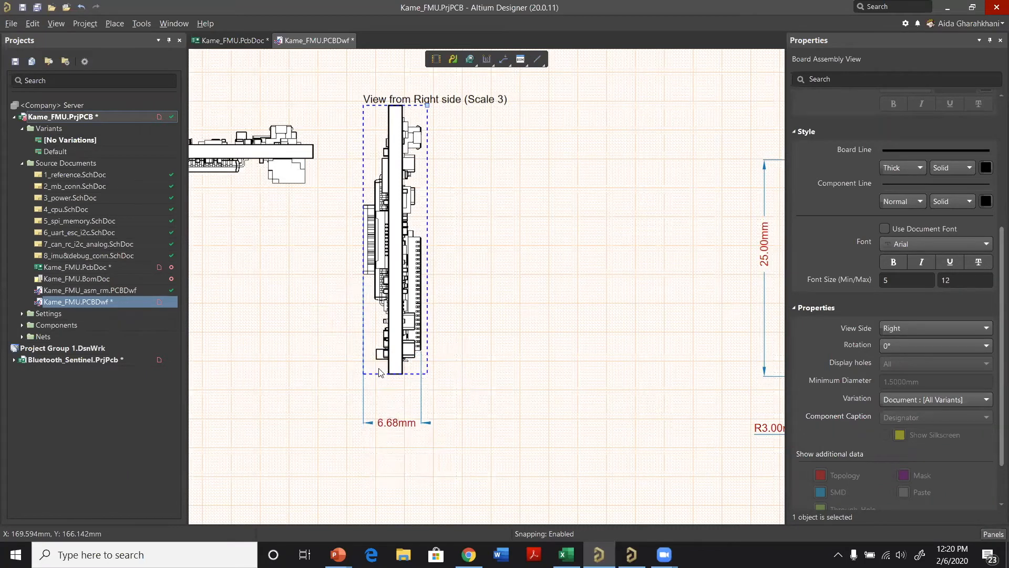
# Step: Place a board detail view of the three small components above U12 in the top-side view, positioned beside the right-side view
pyautogui.keyDown('ctrl'); pyautogui.scroll(-1, 415, 370); pyautogui.keyUp('ctrl')
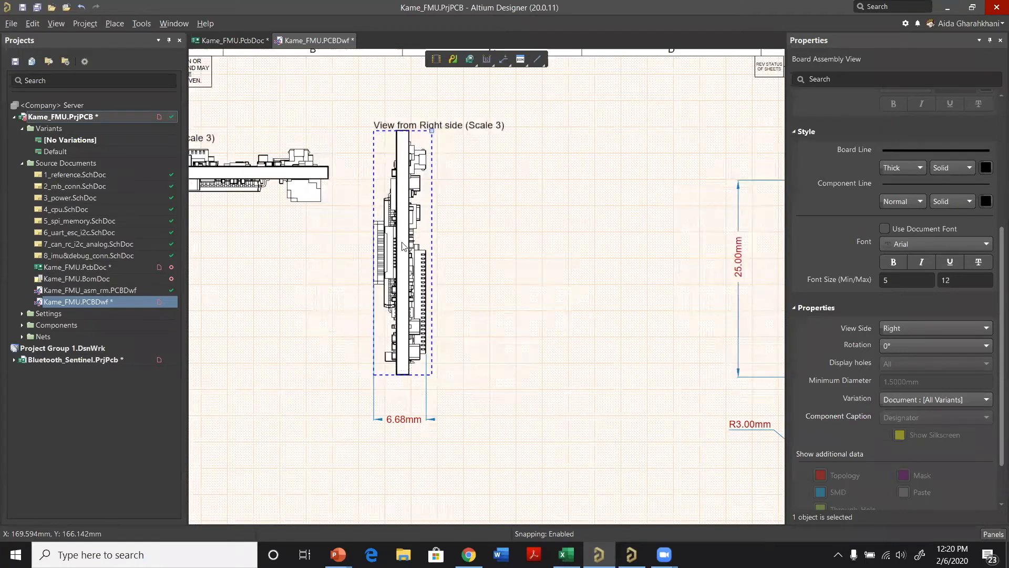
pyautogui.keyDown('ctrl'); pyautogui.scroll(-1, 402, 243); pyautogui.keyUp('ctrl')
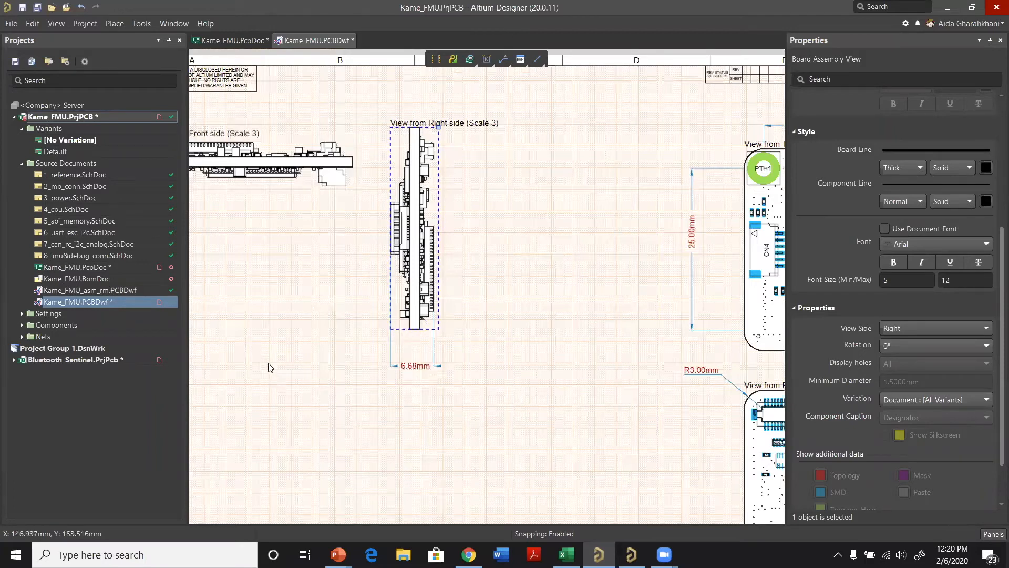
pyautogui.click(485, 136)
pyautogui.keyDown('ctrl'); pyautogui.scroll(-1, 484, 136); pyautogui.keyUp('ctrl')
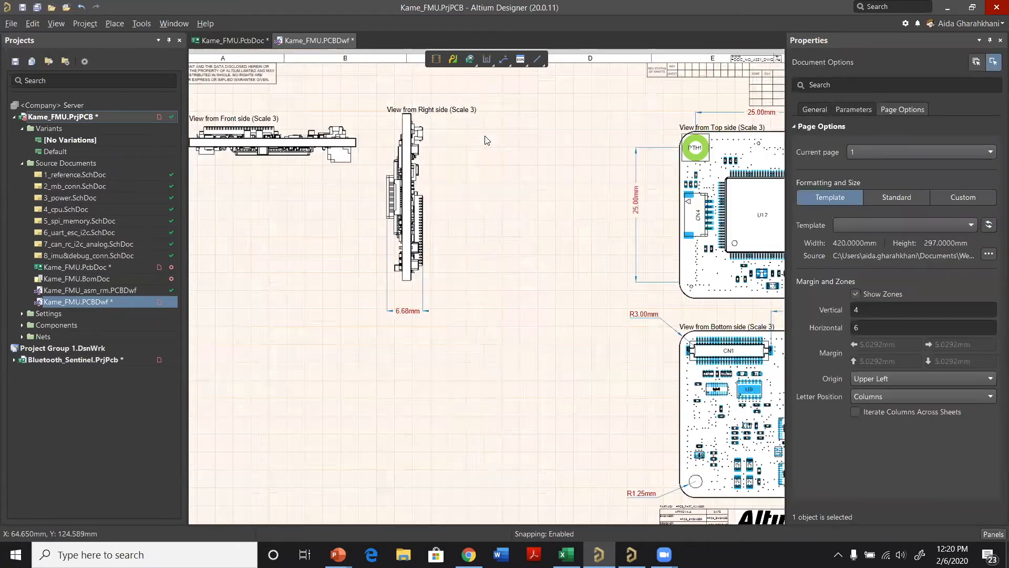
pyautogui.keyDown('ctrl'); pyautogui.scroll(-1, 487, 140); pyautogui.keyUp('ctrl')
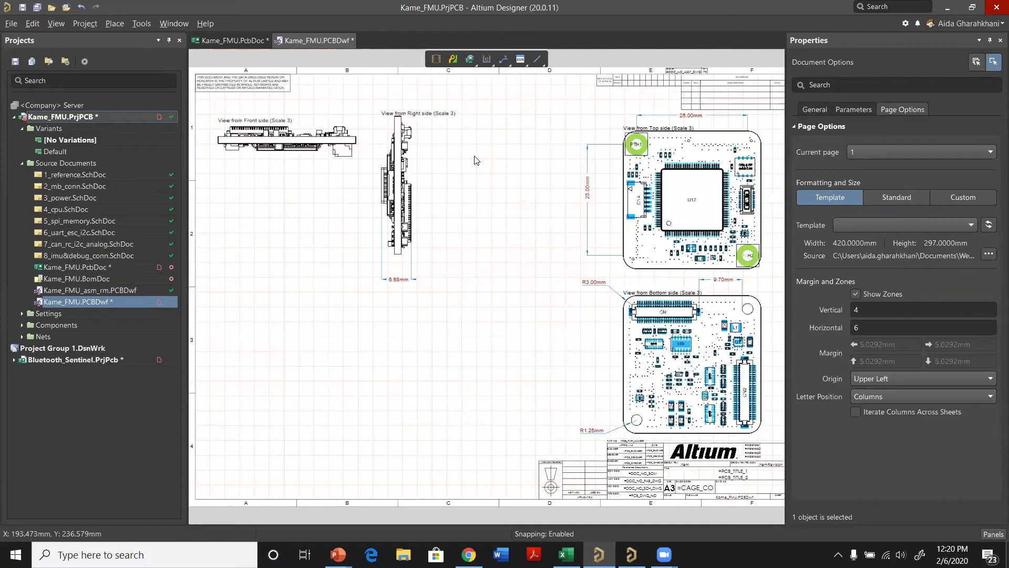
pyautogui.press('p')
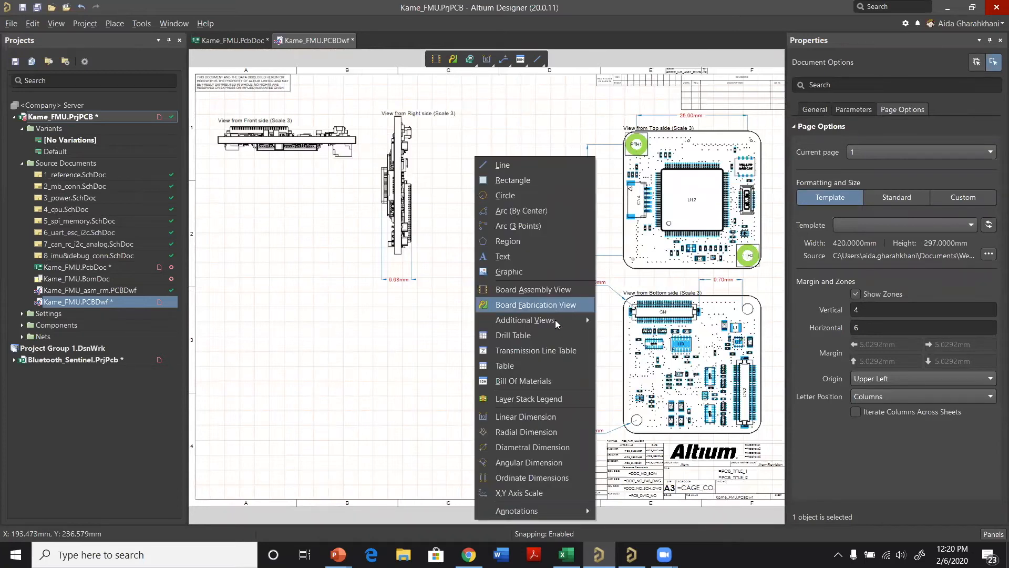
pyautogui.moveTo(541, 322)
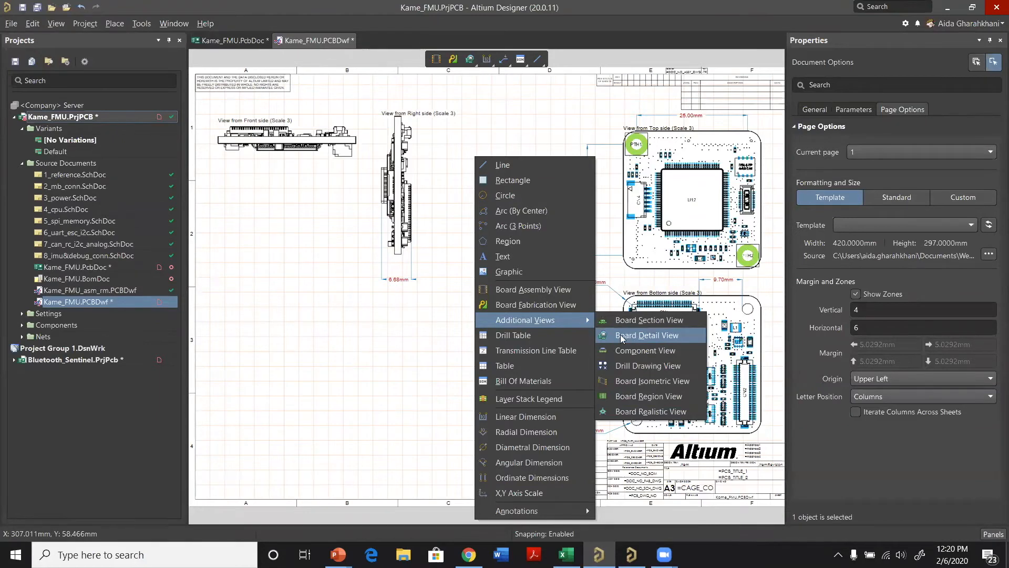
pyautogui.click(636, 334)
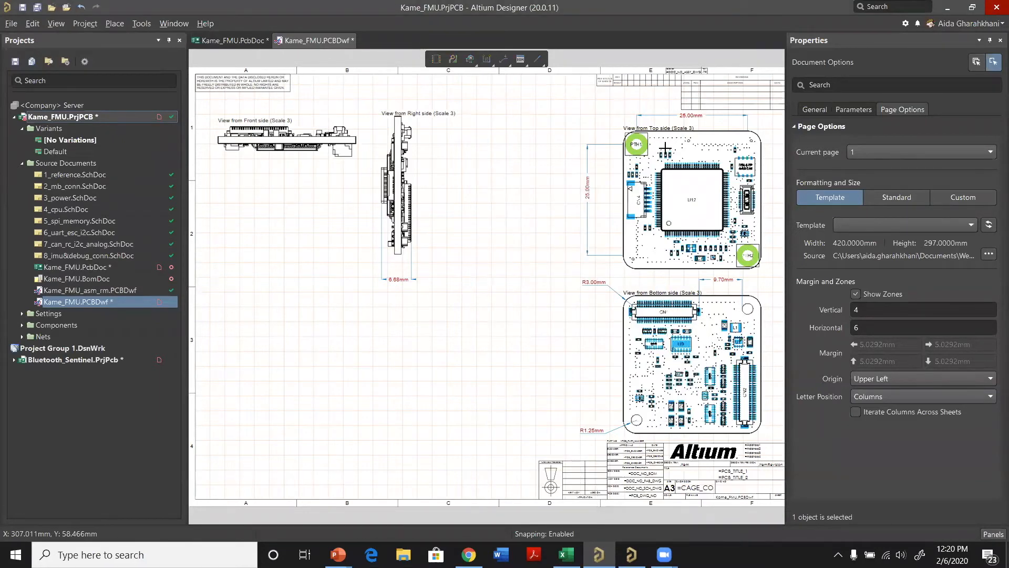
pyautogui.keyDown('ctrl'); pyautogui.scroll(1, 665, 154); pyautogui.keyUp('ctrl')
pyautogui.click(668, 172)
pyautogui.click(471, 184)
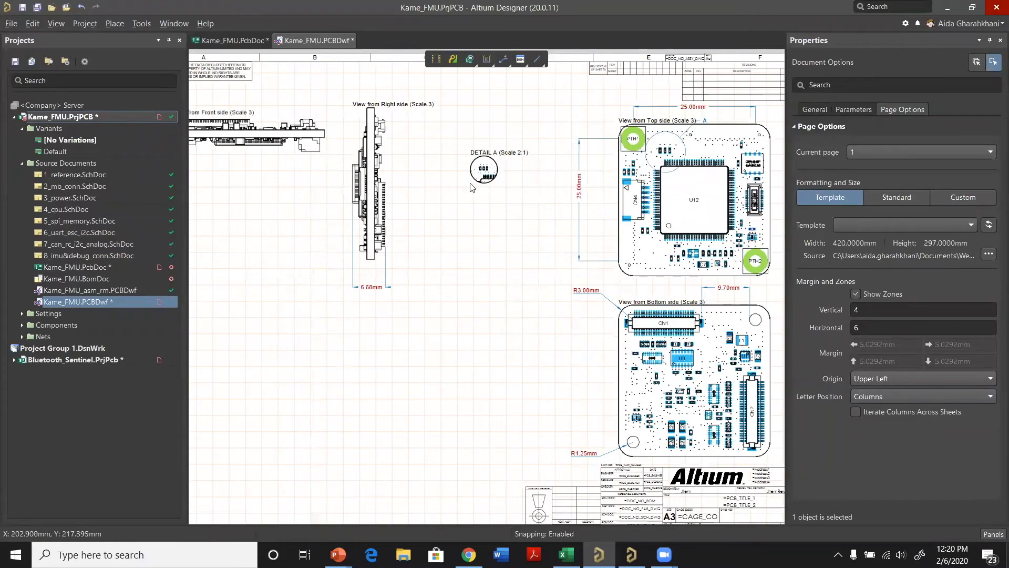
# Step: Set the detail view to a custom scale of 8 and shift it slightly downward on the sheet
pyautogui.click(488, 183)
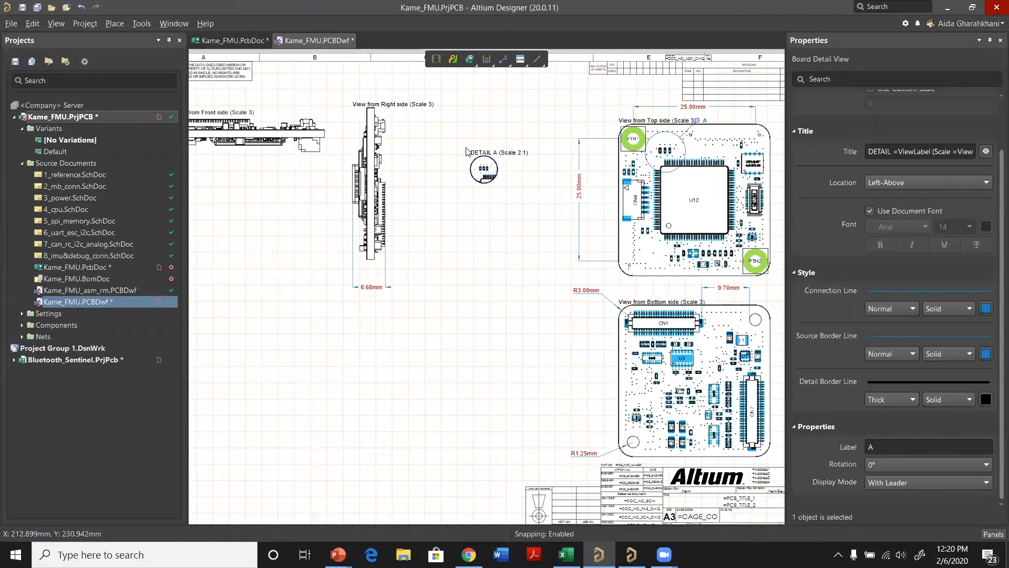
pyautogui.scroll(3, 873, 178)
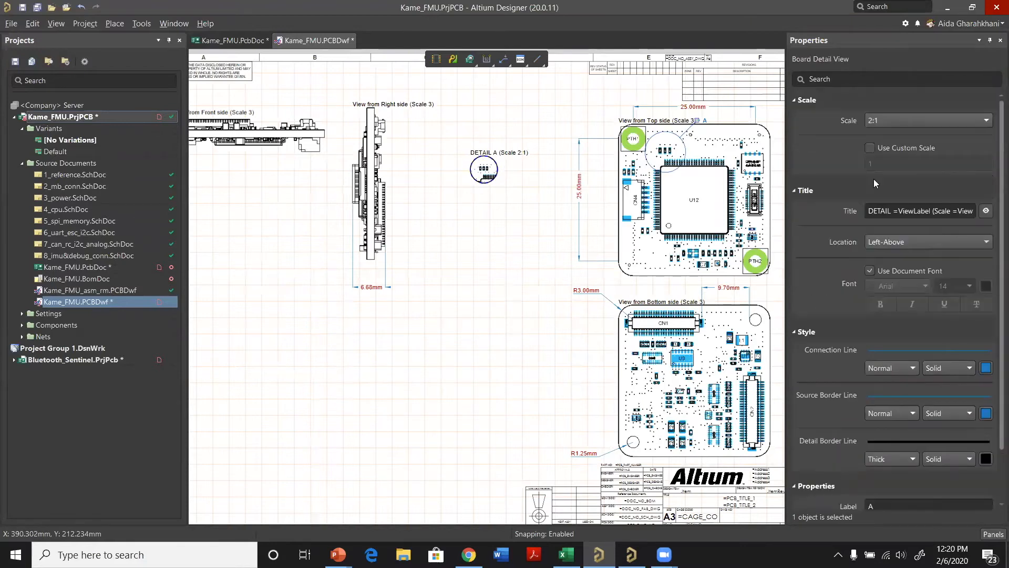
pyautogui.click(877, 149)
pyautogui.click(879, 167)
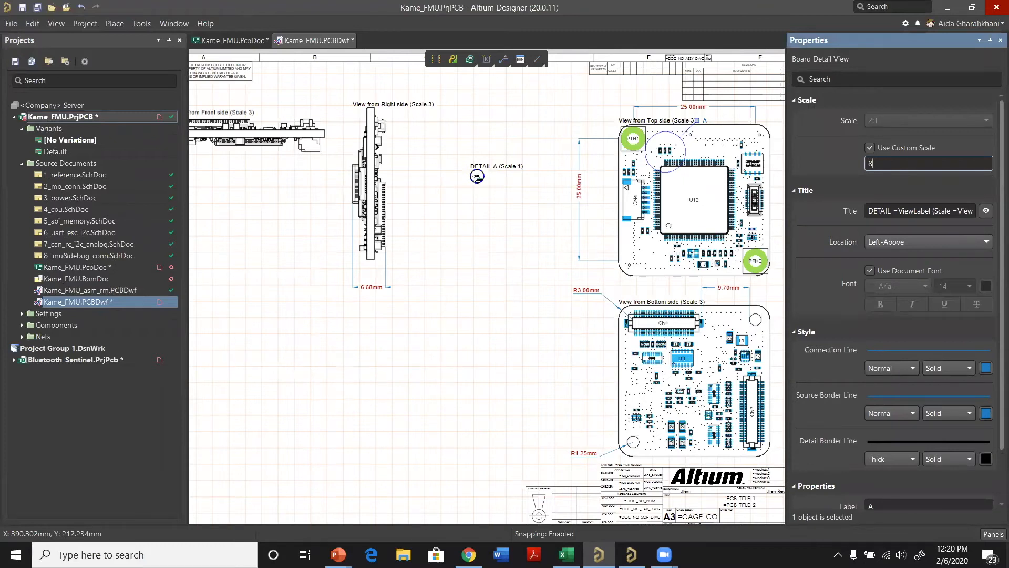
pyautogui.write('8')
pyautogui.press('Return')
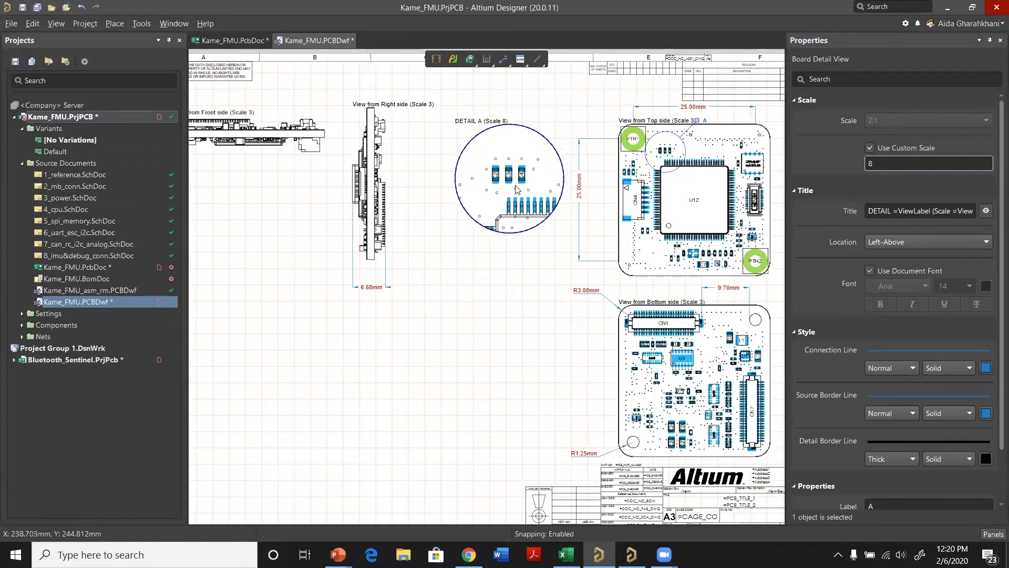
pyautogui.moveTo(469, 157); pyautogui.dragTo(479, 189)
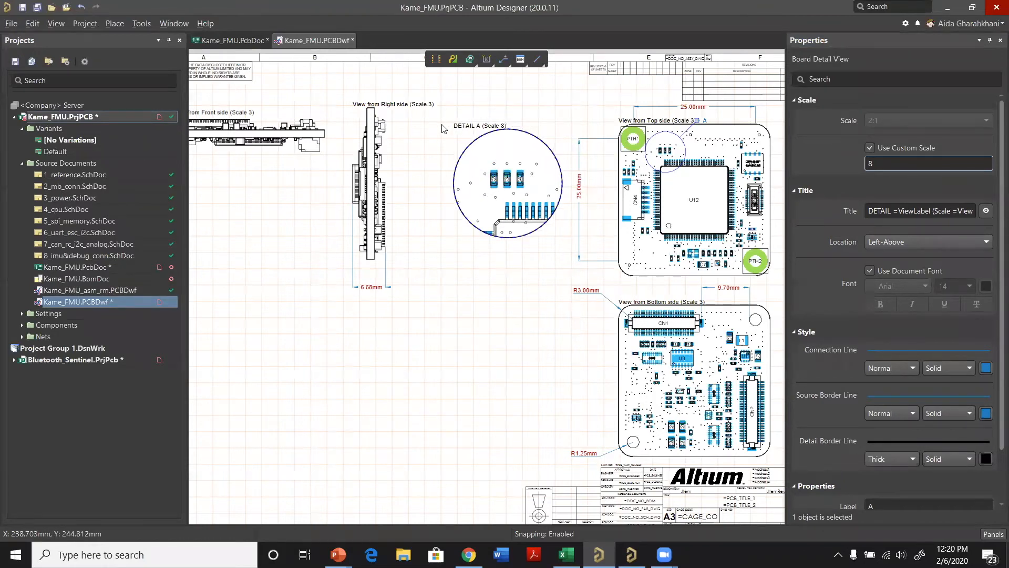
# Step: Open Kame_FMU.PcbDoc in 2D mode and move the middle of the three small capacitors near U12's upper-left corner upward
pyautogui.keyDown('ctrl'); pyautogui.scroll(1, 444, 126); pyautogui.keyUp('ctrl')
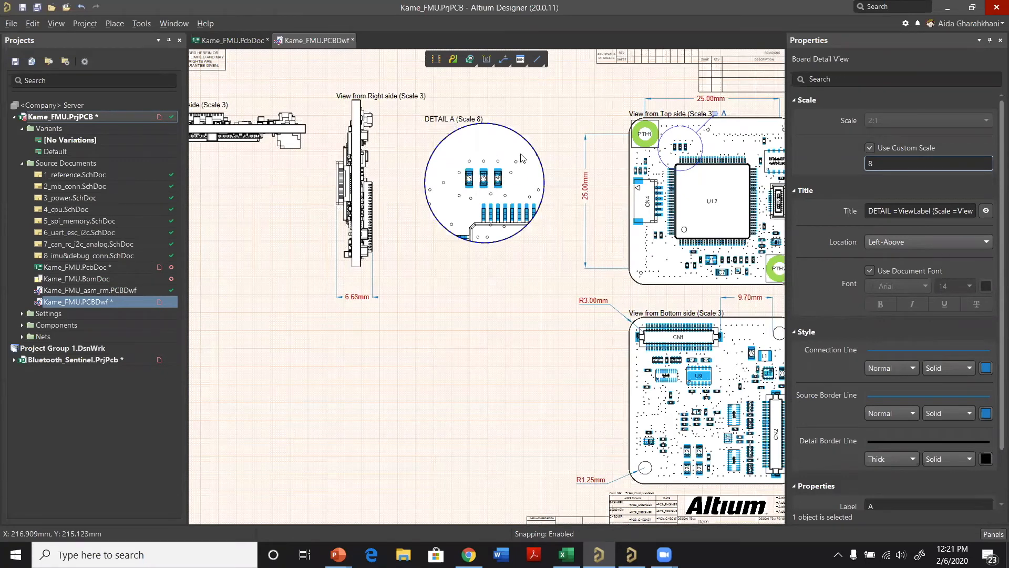
pyautogui.keyDown('ctrl'); pyautogui.scroll(2, 543, 154); pyautogui.keyUp('ctrl')
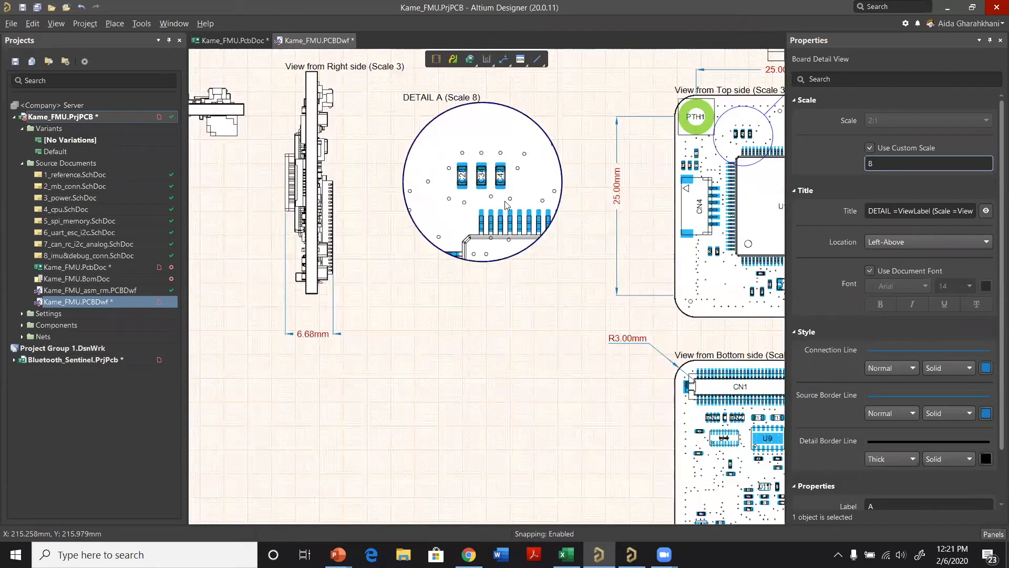
pyautogui.keyDown('ctrl'); pyautogui.scroll(-1, 503, 263); pyautogui.keyUp('ctrl')
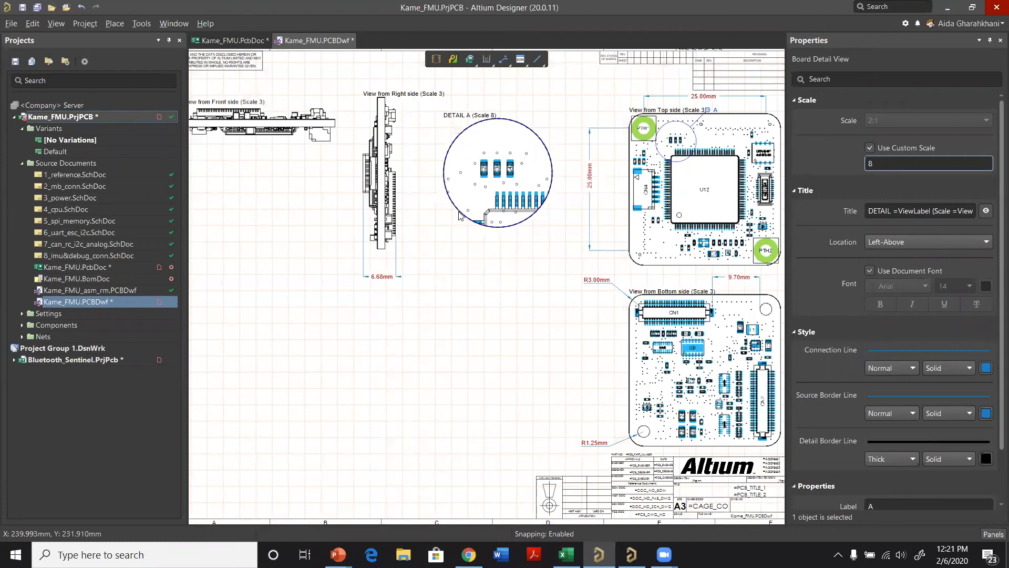
pyautogui.keyDown('ctrl'); pyautogui.scroll(-1, 460, 218); pyautogui.keyUp('ctrl')
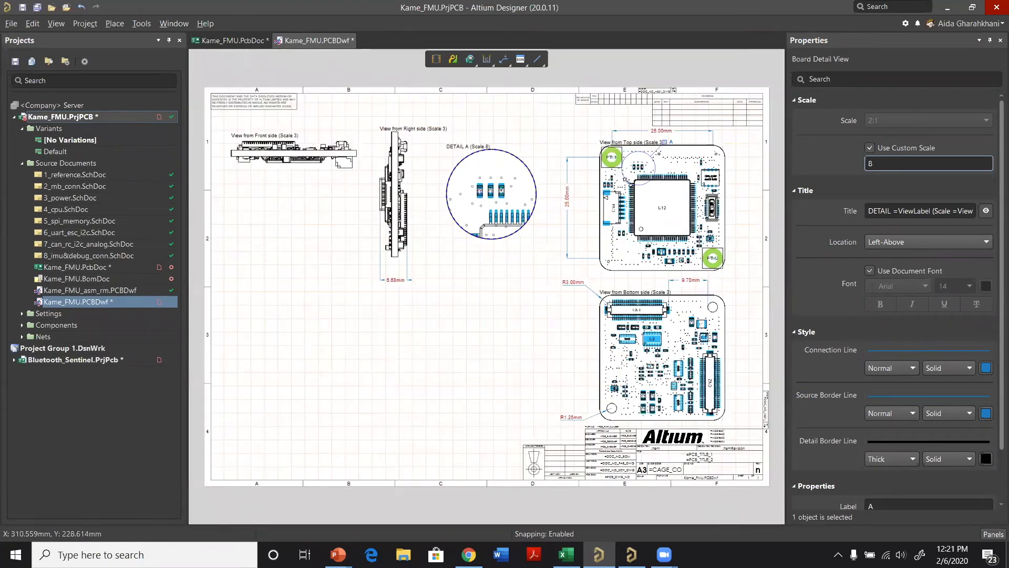
pyautogui.click(223, 46)
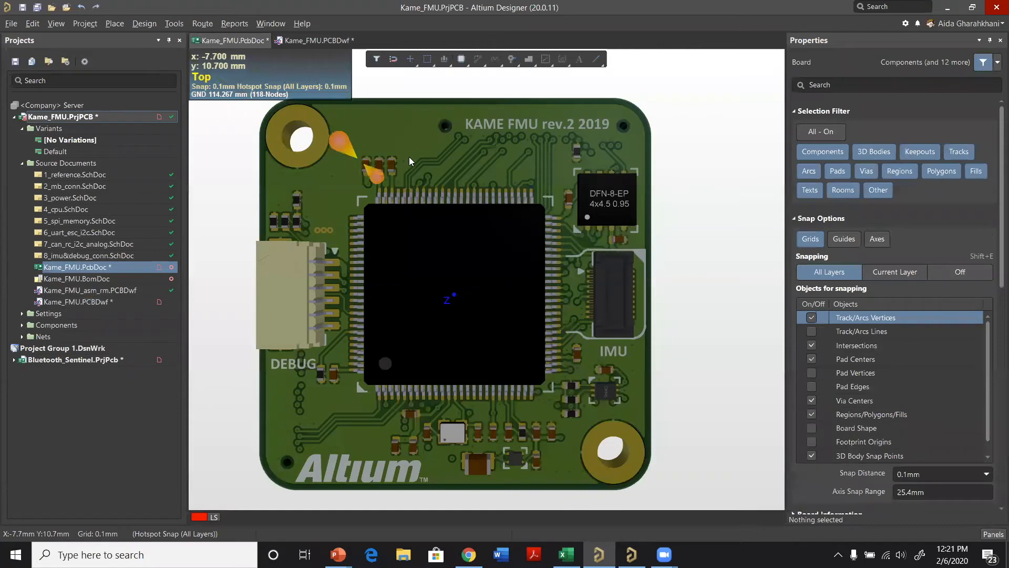
pyautogui.press('2')
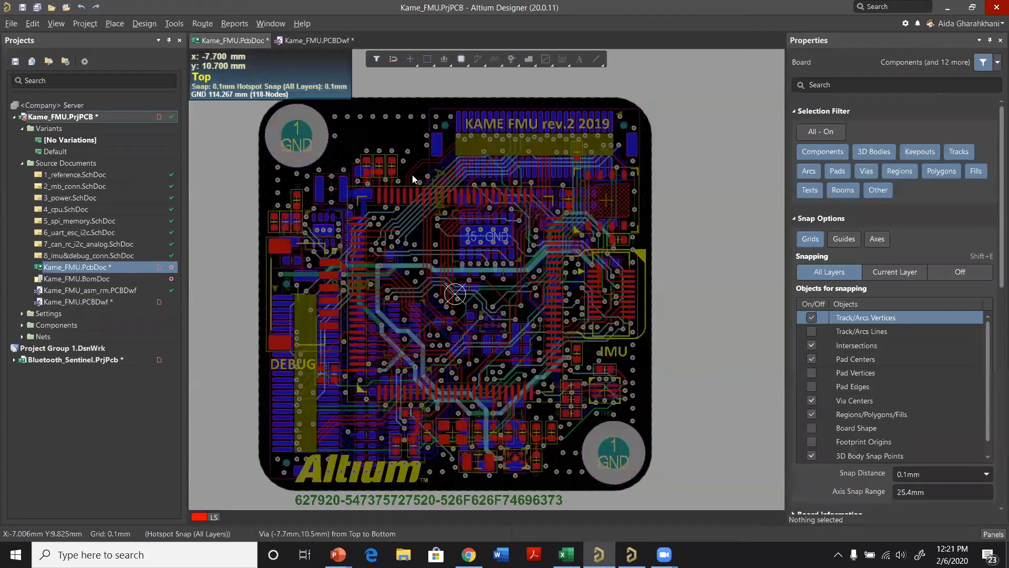
pyautogui.keyDown('ctrl'); pyautogui.scroll(1, 410, 182); pyautogui.keyUp('ctrl')
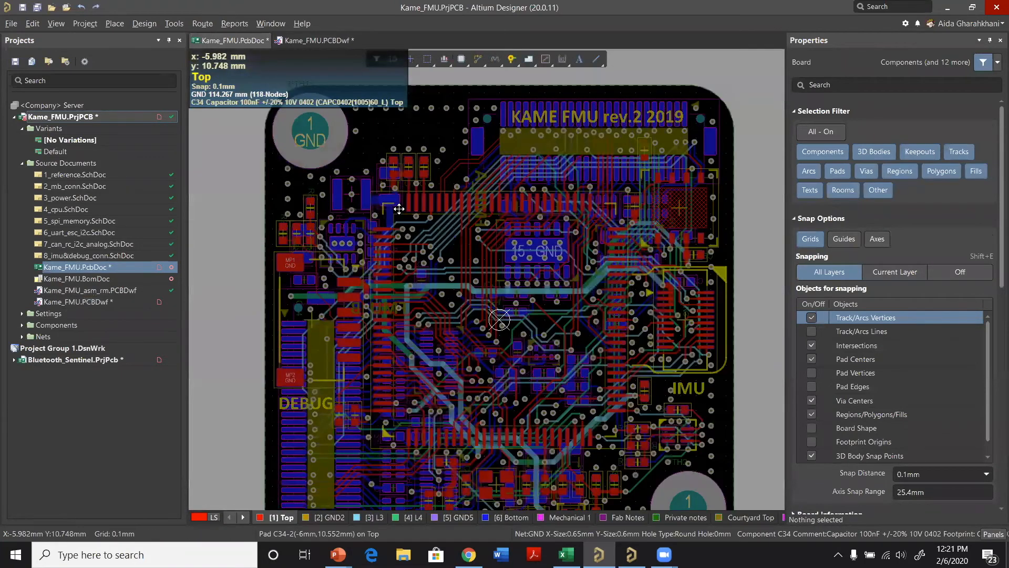
pyautogui.keyDown('ctrl'); pyautogui.scroll(1, 407, 189); pyautogui.keyUp('ctrl')
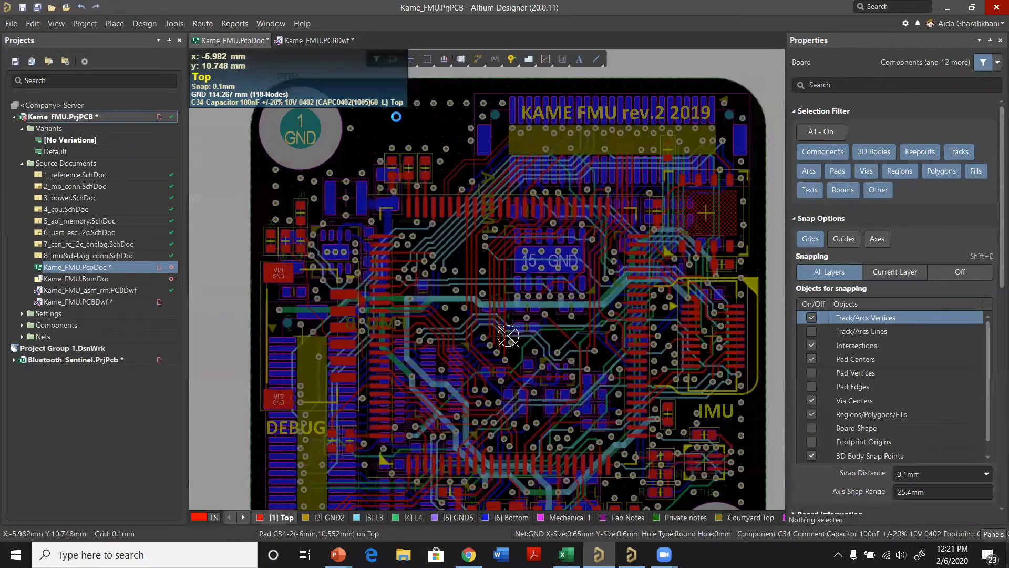
pyautogui.click(409, 159)
pyautogui.keyDown('ctrl'); pyautogui.scroll(3, 409, 159); pyautogui.keyUp('ctrl')
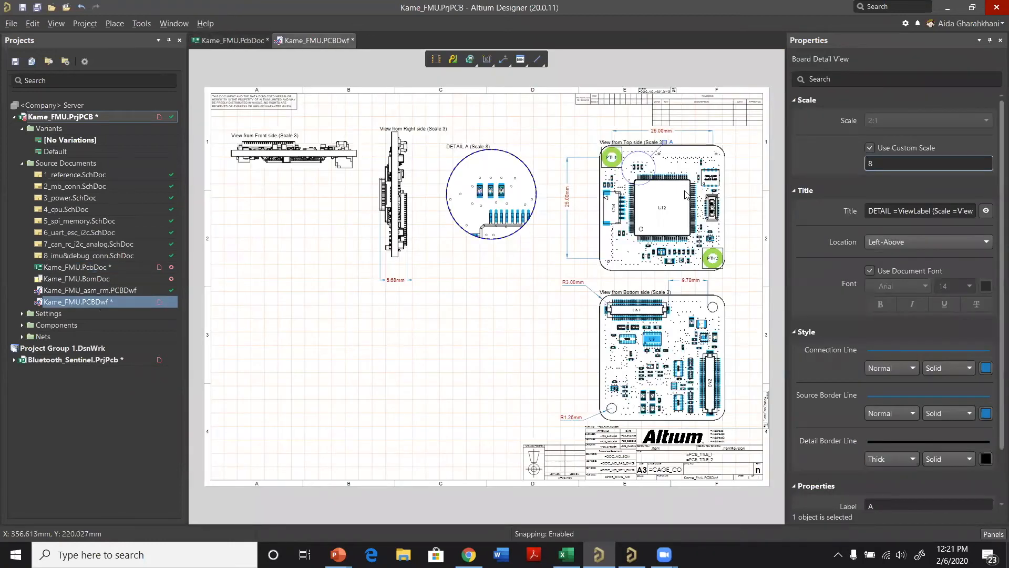
# Step: Import the changes from Kame_FMU.PcbDoc into the Kame_FMU.PCBDwf drawing to update its views
pyautogui.keyDown('ctrl'); pyautogui.scroll(1, 639, 153); pyautogui.keyUp('ctrl')
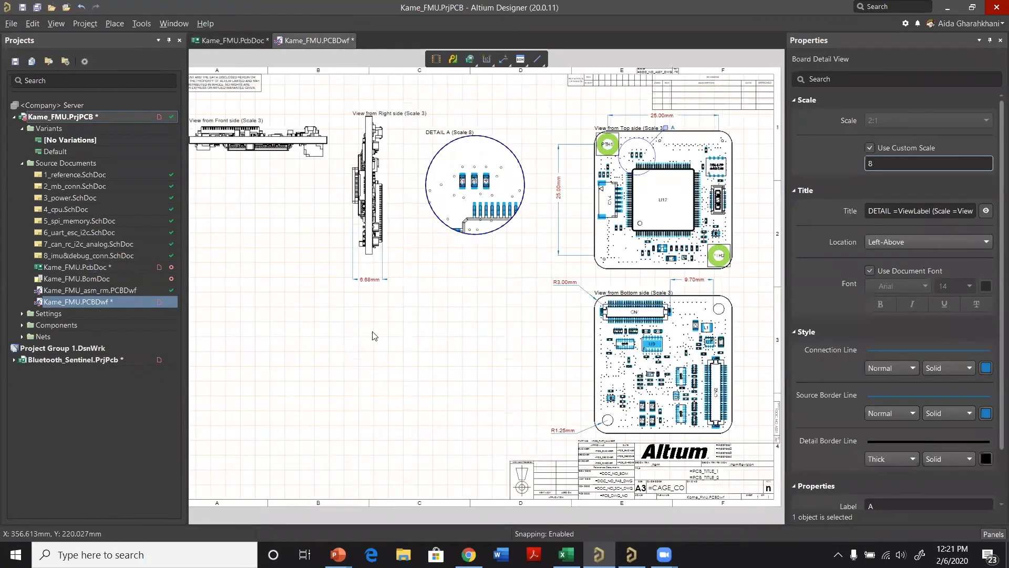
pyautogui.keyDown('ctrl'); pyautogui.scroll(1, 373, 336); pyautogui.keyUp('ctrl')
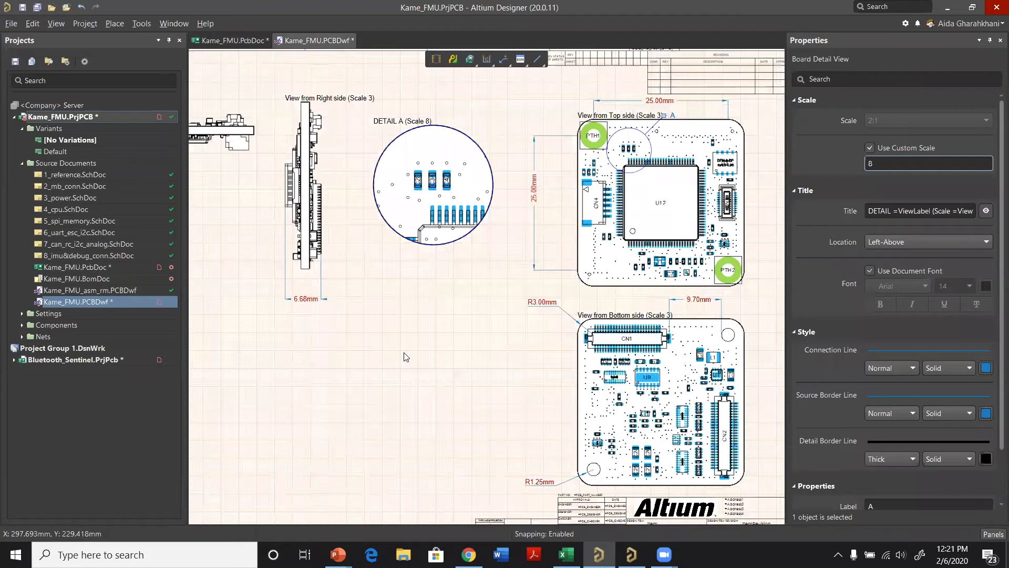
pyautogui.keyDown('ctrl'); pyautogui.scroll(1, 416, 360); pyautogui.keyUp('ctrl')
pyautogui.rightClick(416, 360)
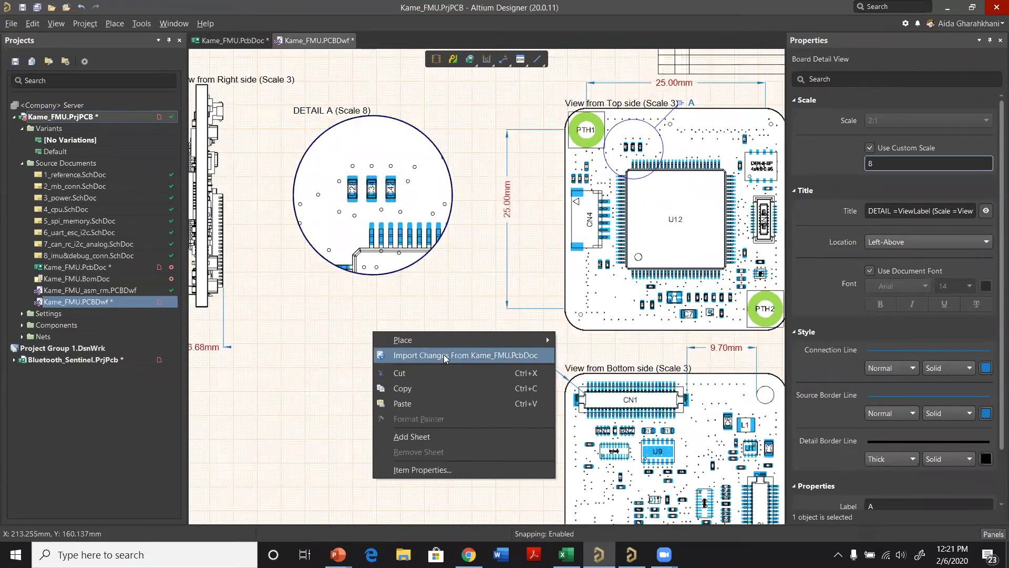
pyautogui.click(482, 356)
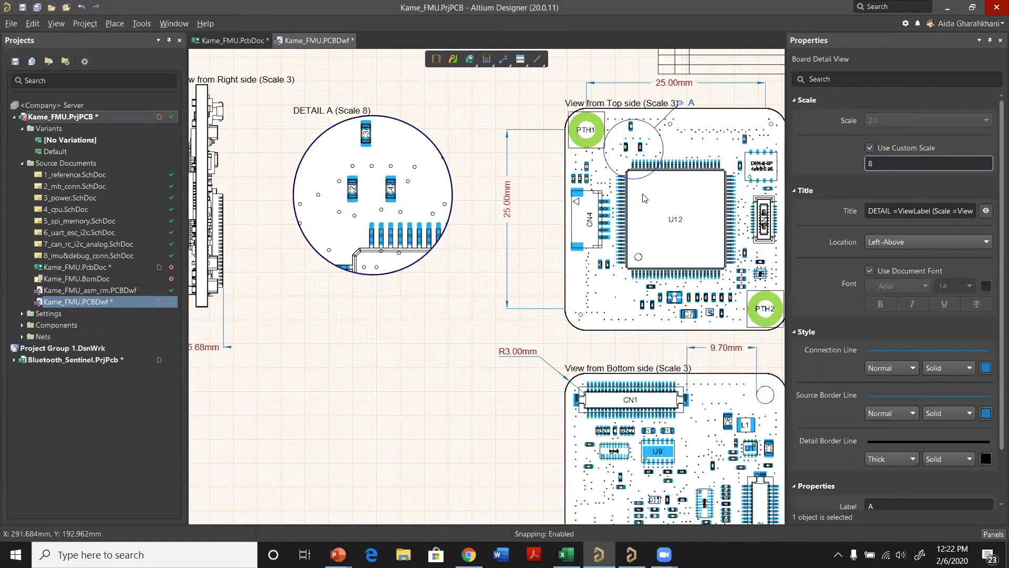
# Step: Place a note annotation in the empty area of the sheet below the DETAIL A view
pyautogui.keyDown('ctrl'); pyautogui.scroll(-1, 557, 250); pyautogui.keyUp('ctrl')
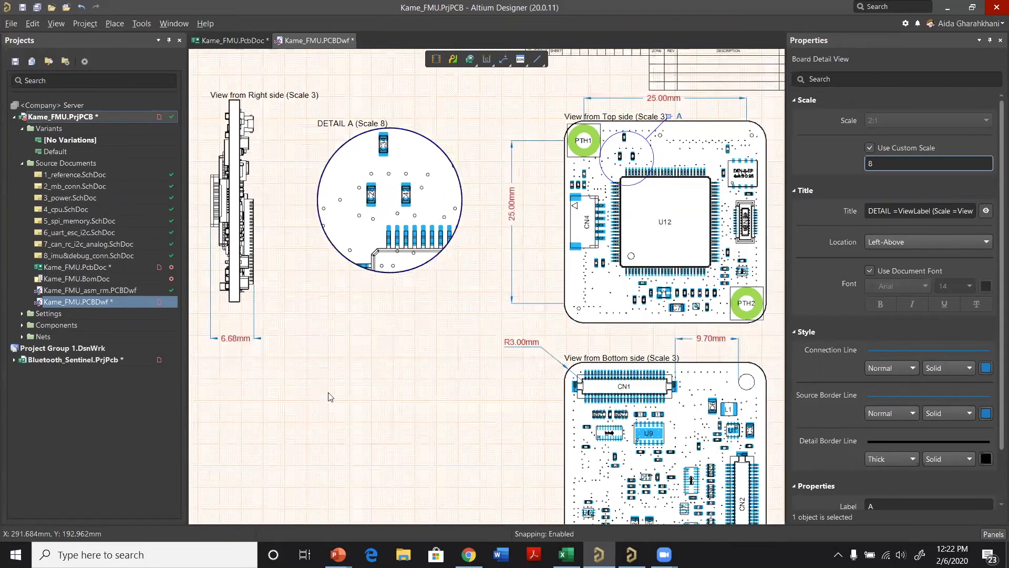
pyautogui.hotkey('ctrl', 'pagedown')
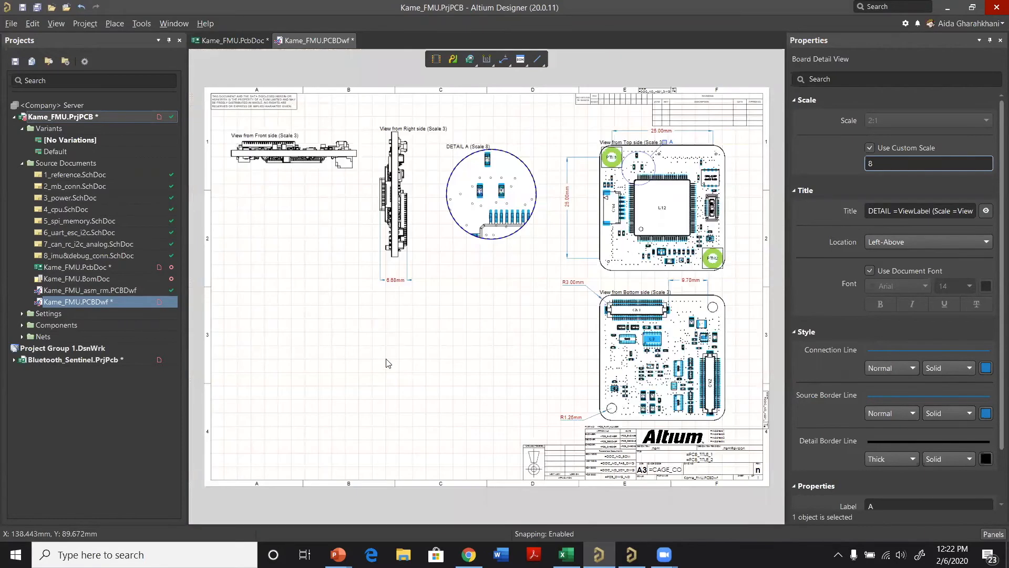
pyautogui.rightClick(385, 345)
pyautogui.moveTo(415, 349)
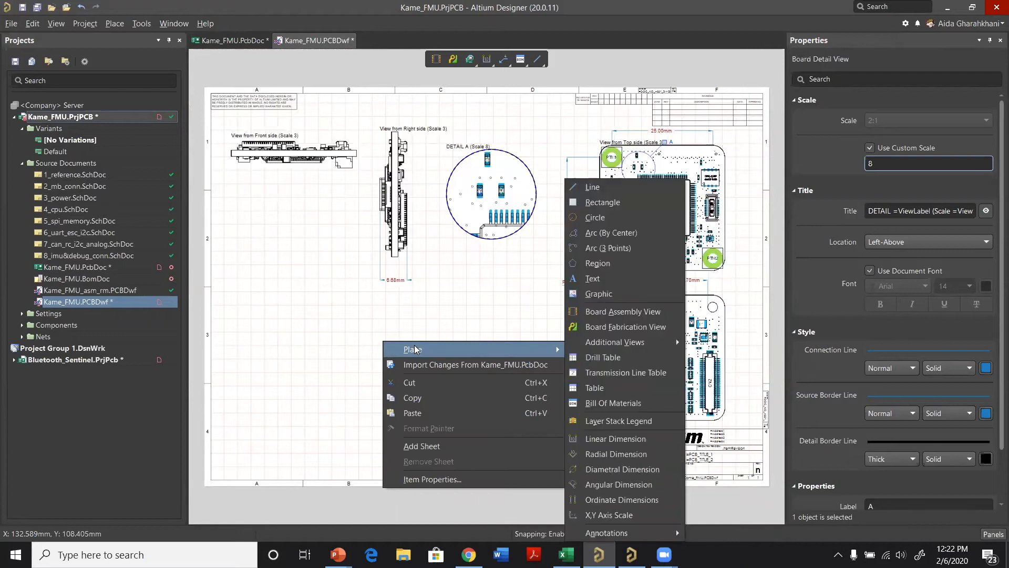
pyautogui.moveTo(624, 534)
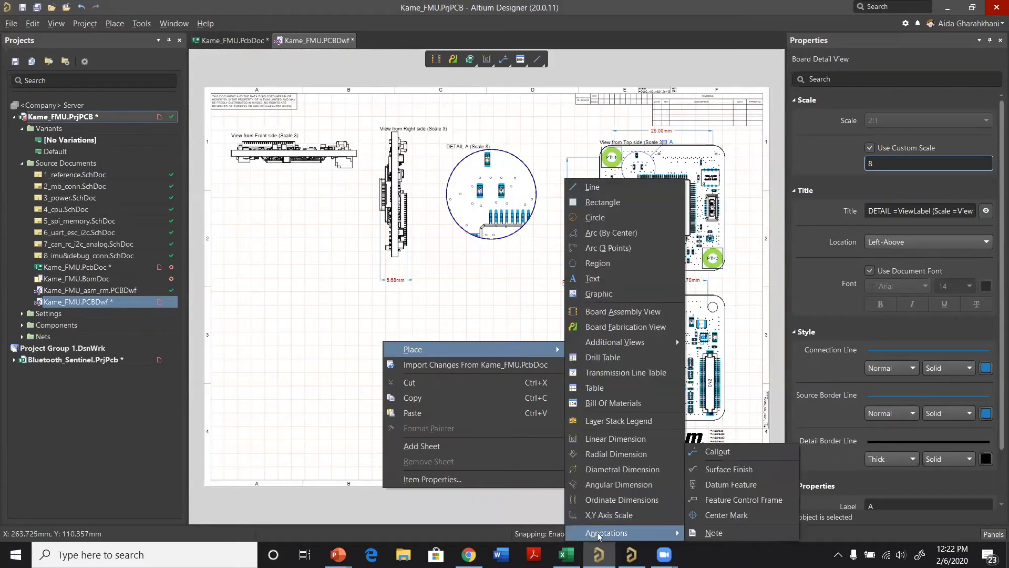
pyautogui.click(714, 534)
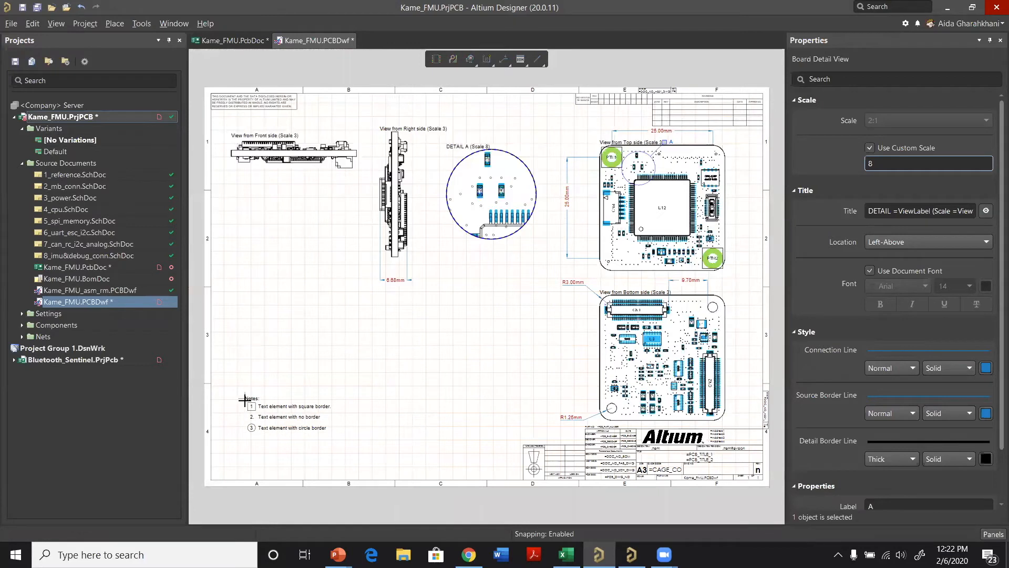
pyautogui.click(449, 310)
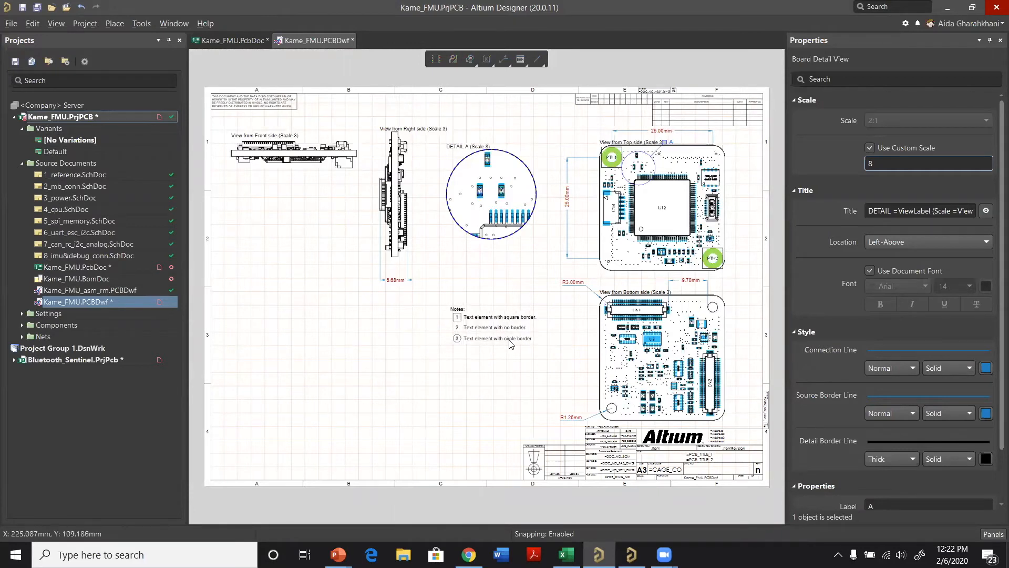
# Step: Replace the description of the first, square-bordered note item with "U12 plce it manually"
pyautogui.keyDown('ctrl'); pyautogui.scroll(1, 450, 320); pyautogui.keyUp('ctrl')
pyautogui.click(459, 322)
pyautogui.keyDown('ctrl'); pyautogui.scroll(1, 459, 322); pyautogui.keyUp('ctrl')
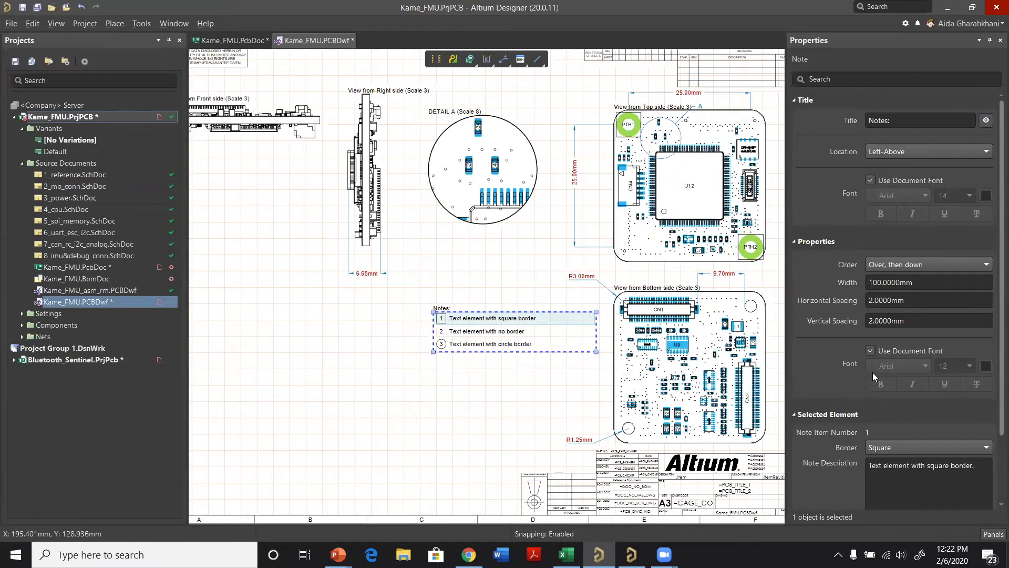
pyautogui.scroll(-2, 940, 399)
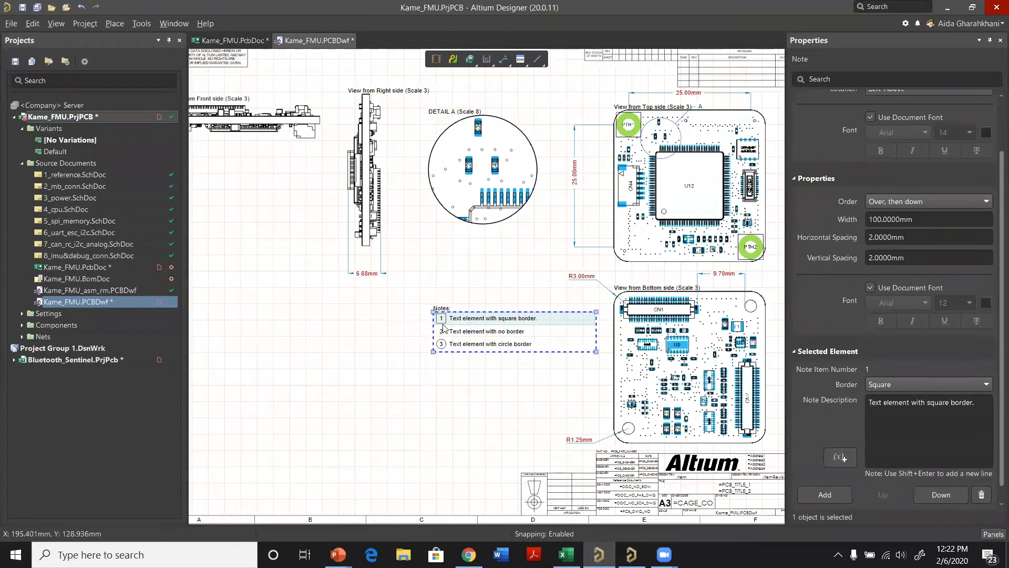
pyautogui.click(901, 402)
pyautogui.moveTo(979, 404); pyautogui.dragTo(869, 400)
pyautogui.press('BackSpace')
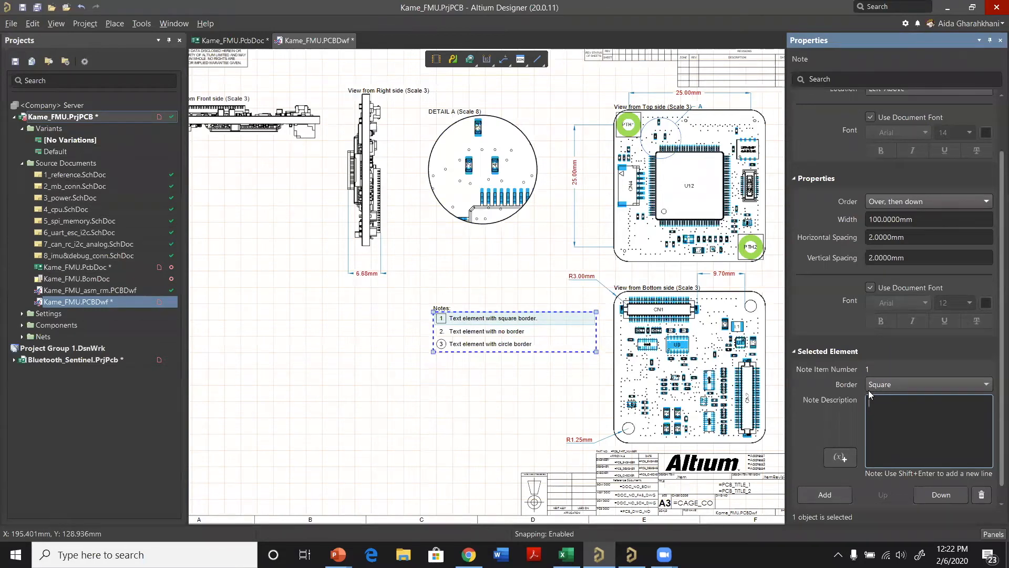
pyautogui.write('U12 plce it manually')
pyautogui.press('Return')
pyautogui.click(434, 355)
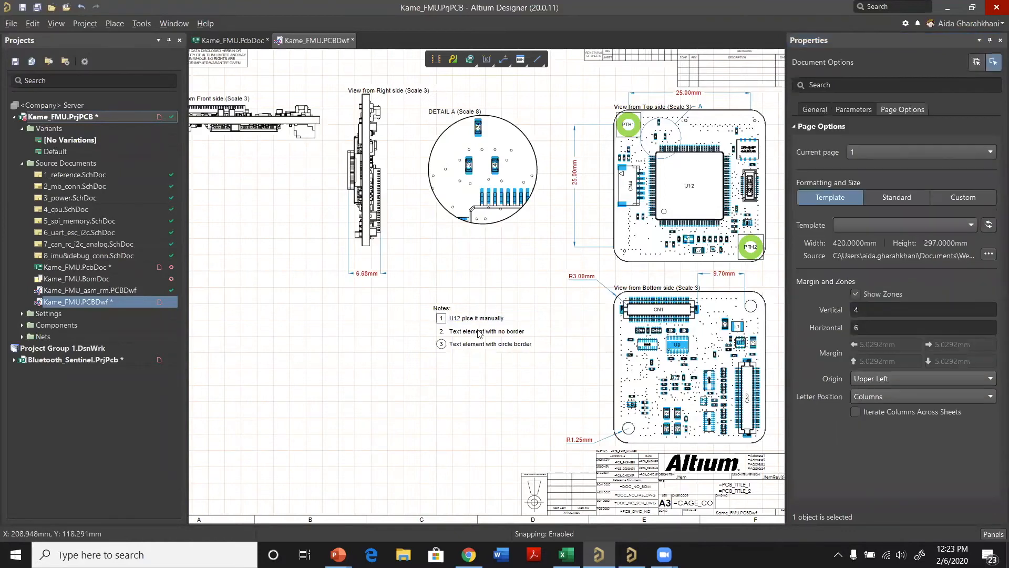
# Step: Set the note's horizontal and vertical spacing to 5 mm each
pyautogui.click(457, 331)
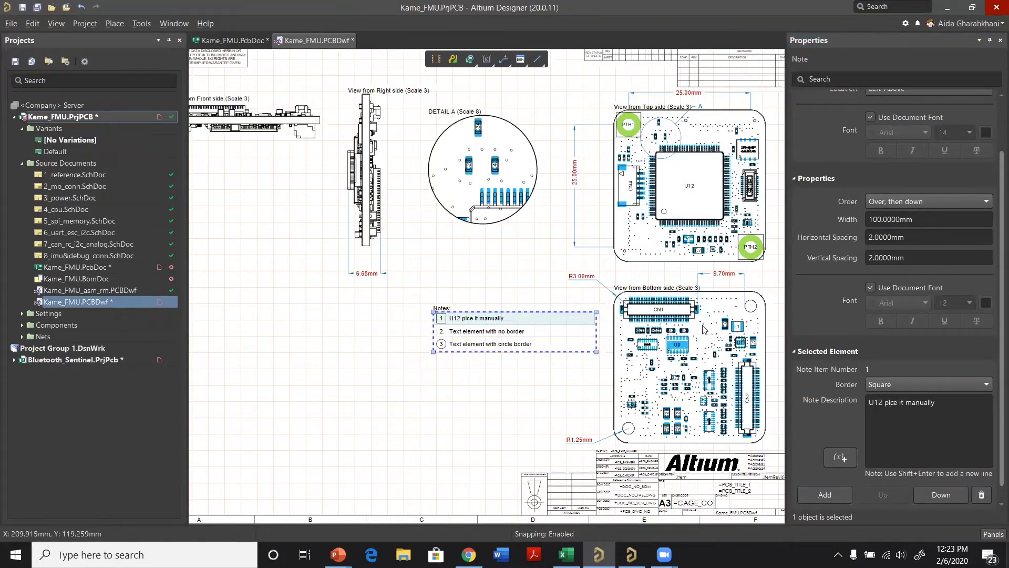
pyautogui.click(910, 241)
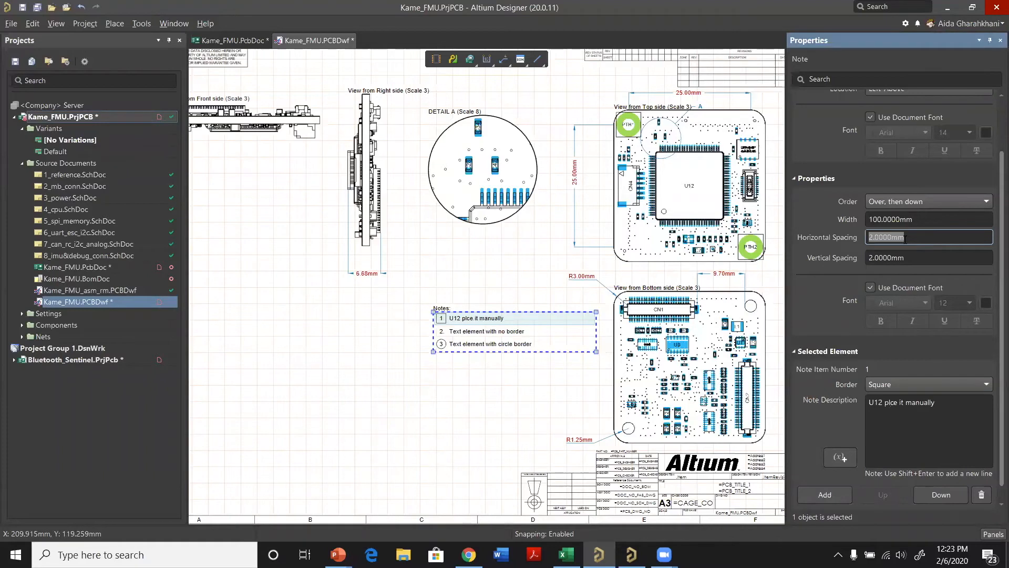
pyautogui.write('5')
pyautogui.click(907, 257)
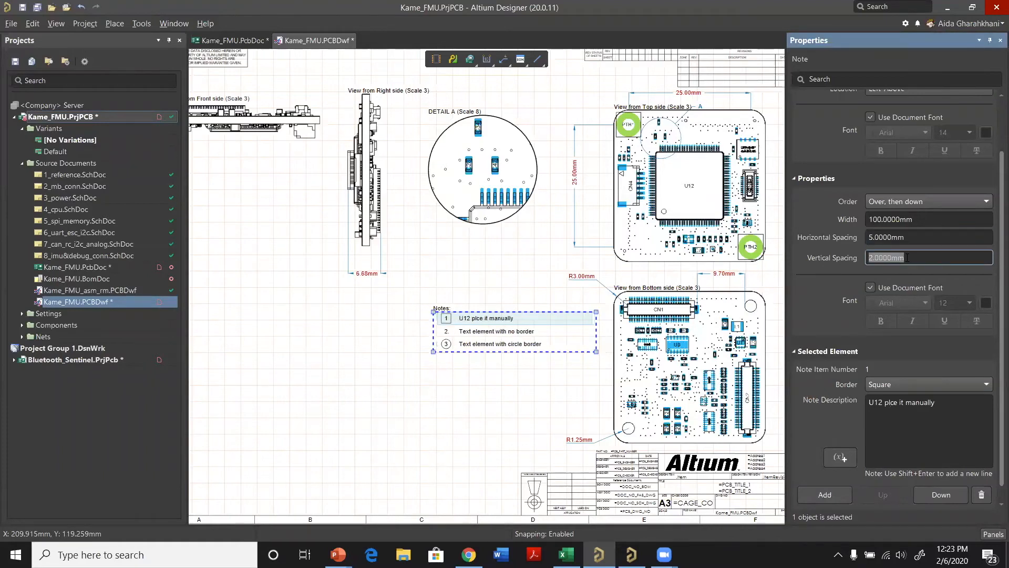
pyautogui.write('5')
pyautogui.press('Return')
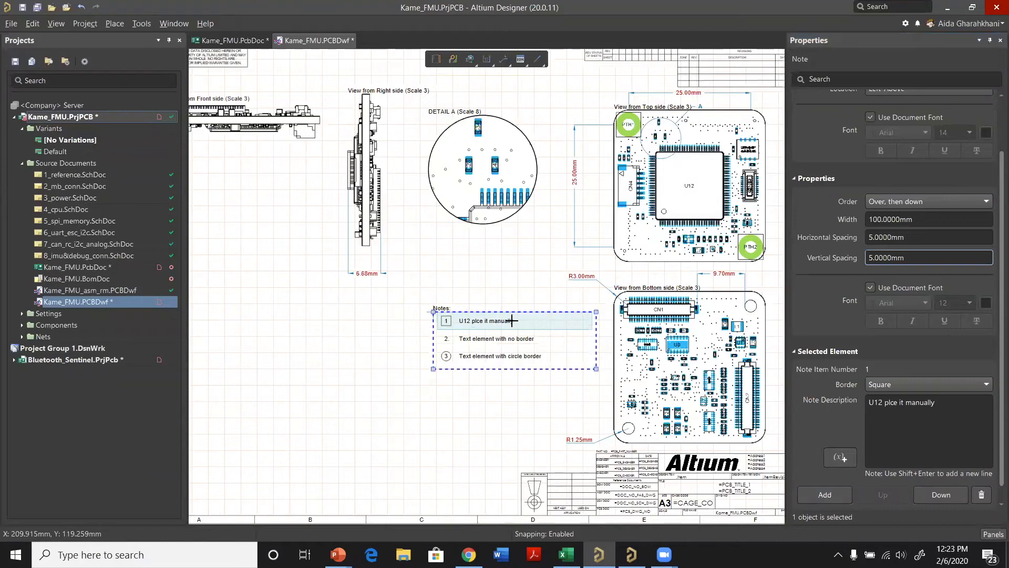
# Step: Shift the note block slightly to the left on the sheet, below the DETAIL A view
pyautogui.moveTo(544, 324); pyautogui.dragTo(512, 323)
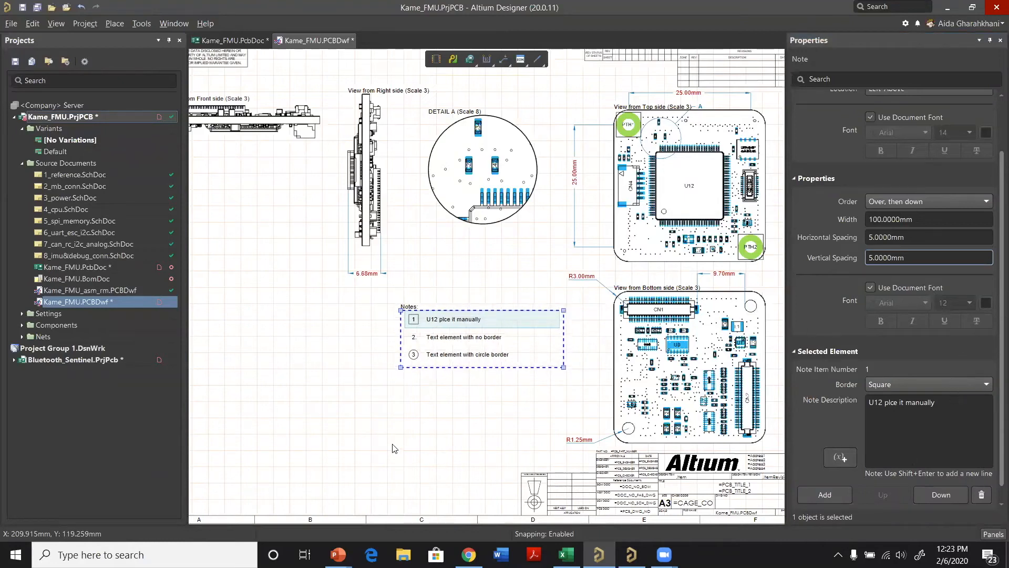
pyautogui.click(431, 404)
pyautogui.click(444, 316)
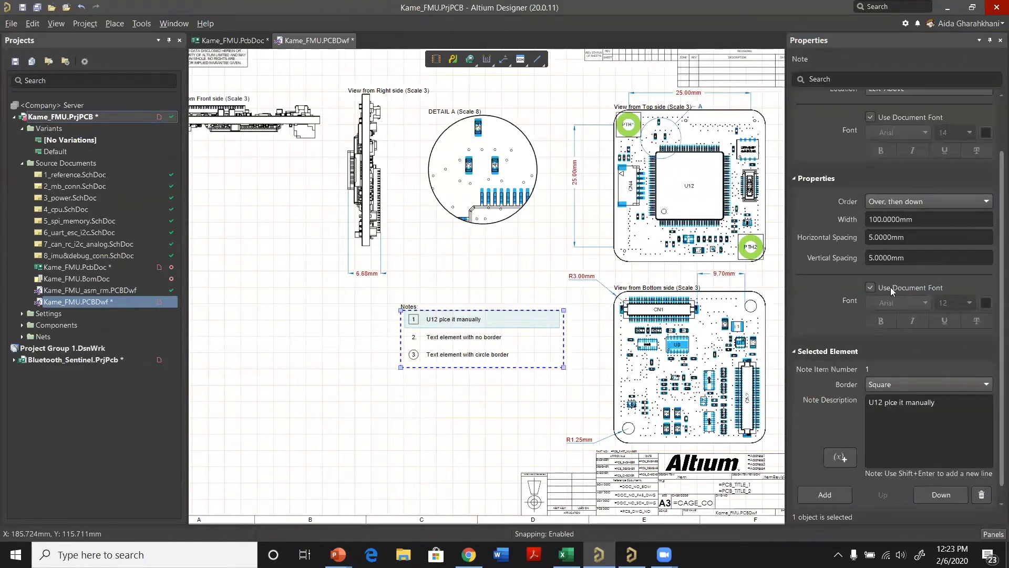
pyautogui.click(383, 451)
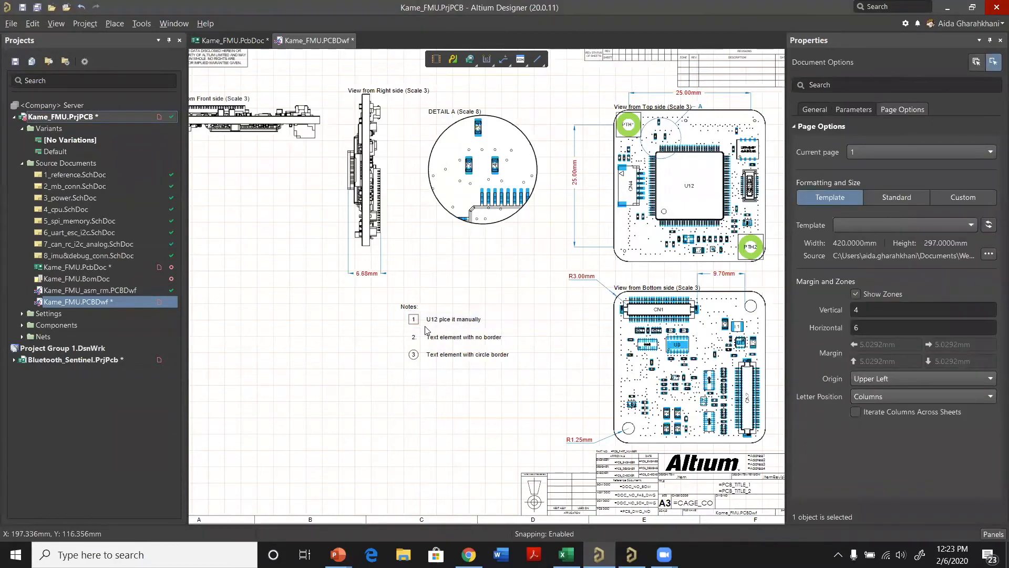
# Step: Place a callout pointing at U12 in the top-side view, with its tag between DETAIL A and the notes
pyautogui.keyDown('ctrl'); pyautogui.scroll(1, 435, 322); pyautogui.keyUp('ctrl')
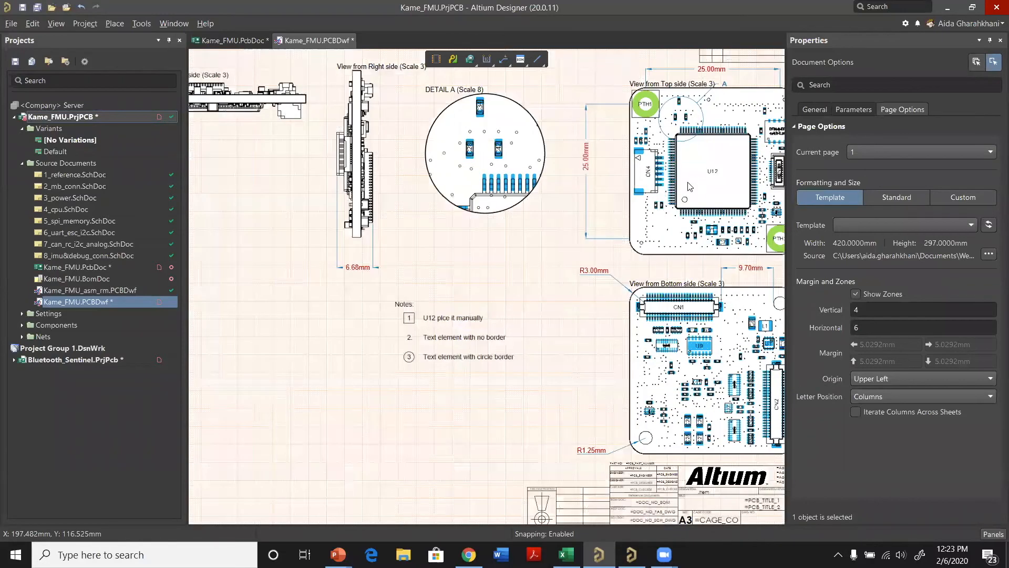
pyautogui.click(503, 60)
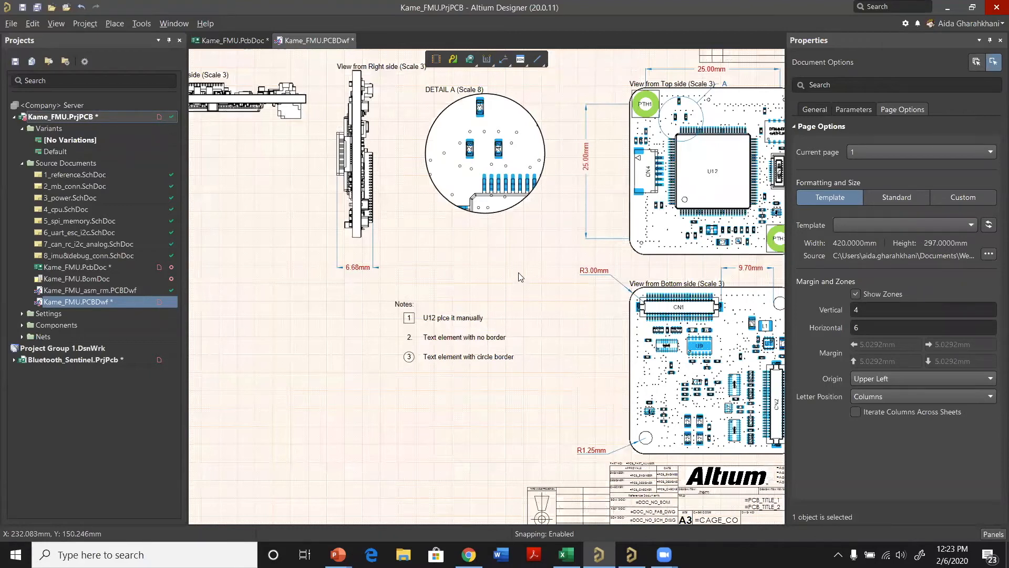
pyautogui.press('p')
pyautogui.moveTo(595, 531)
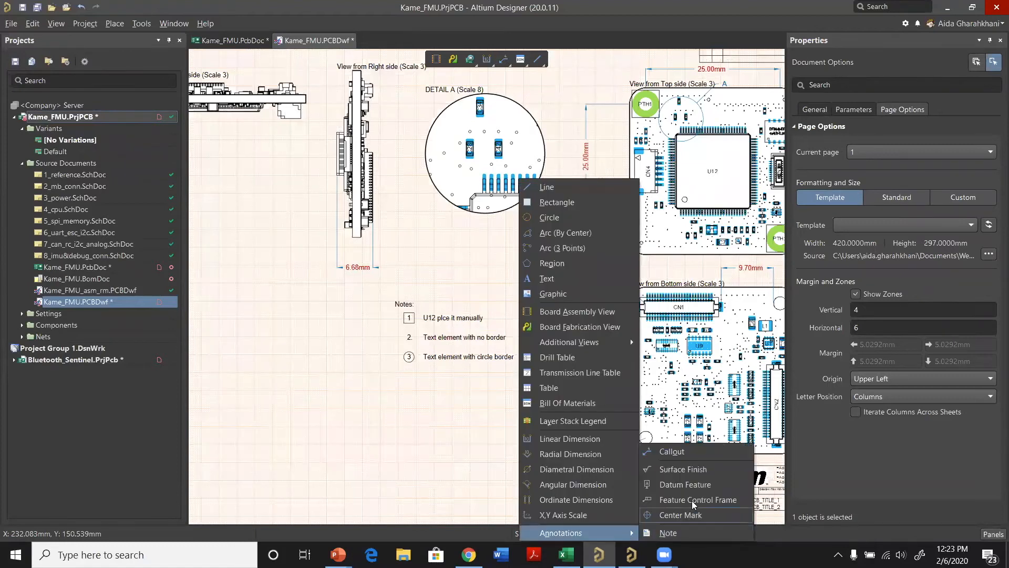
pyautogui.click(673, 452)
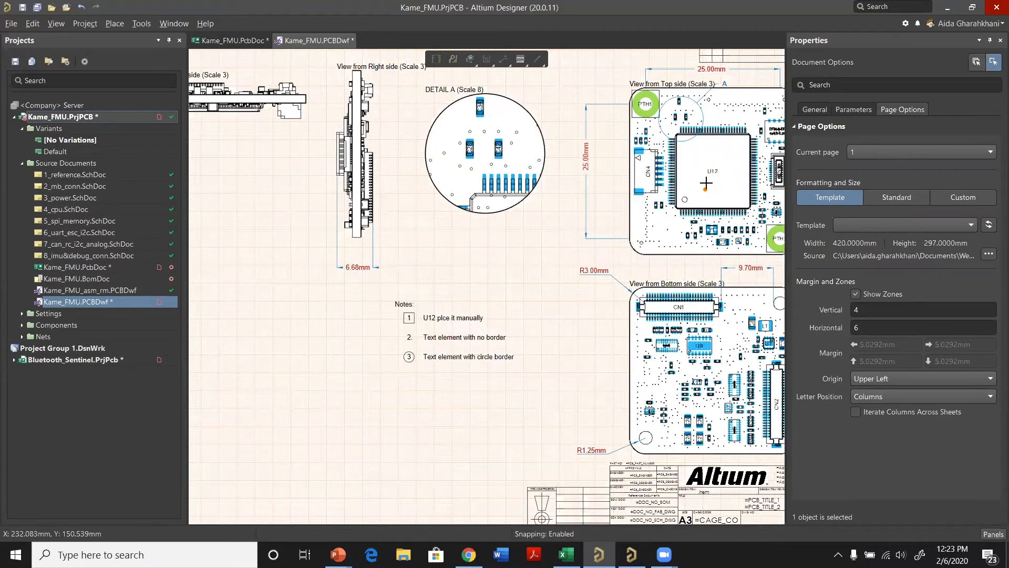
pyautogui.click(701, 190)
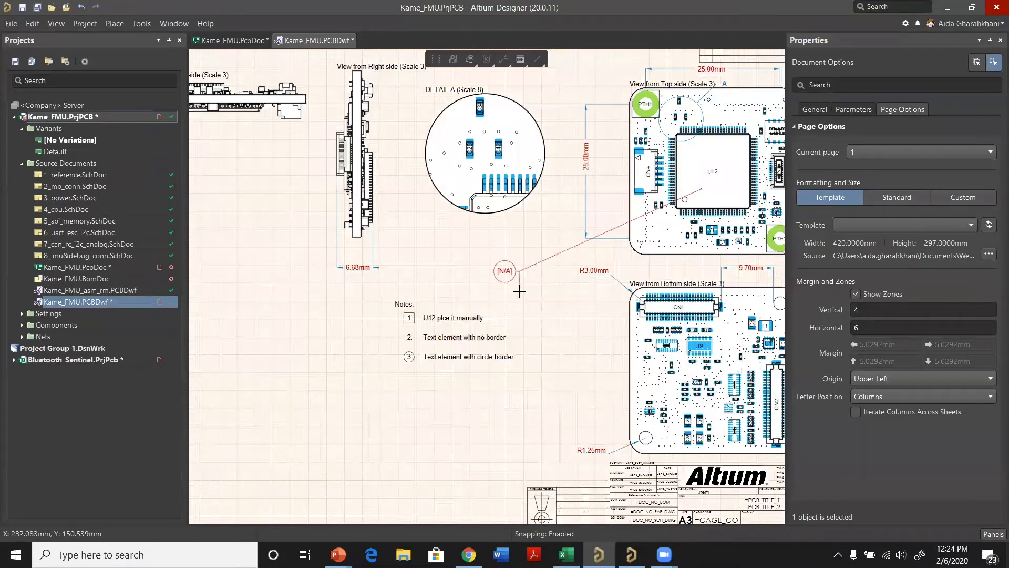
pyautogui.press('Escape')
pyautogui.click(697, 188)
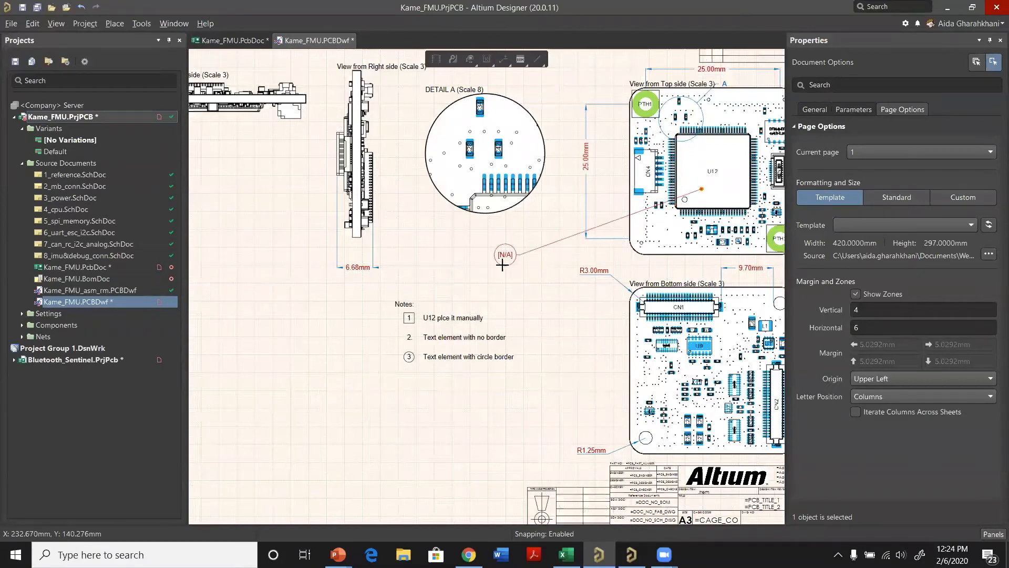
pyautogui.click(513, 261)
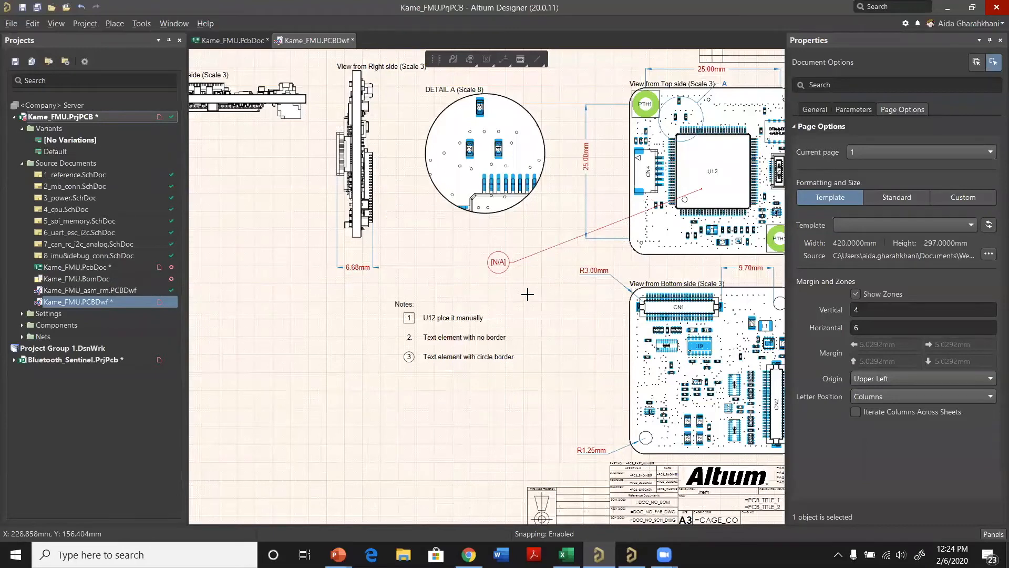
pyautogui.press('Escape')
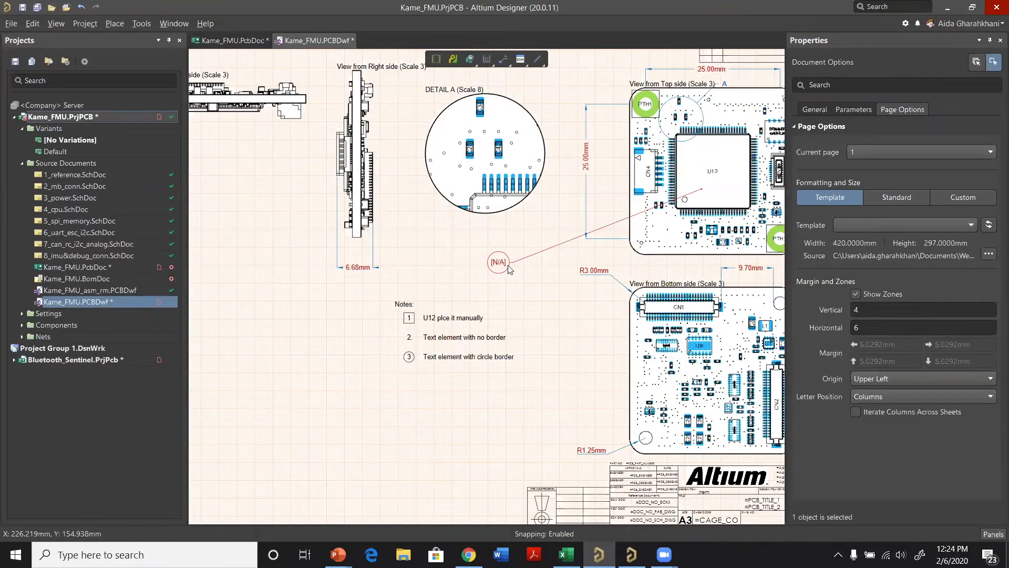
# Step: Give the U12 callout a filled arrowhead with a width and length of 5 mm
pyautogui.click(509, 268)
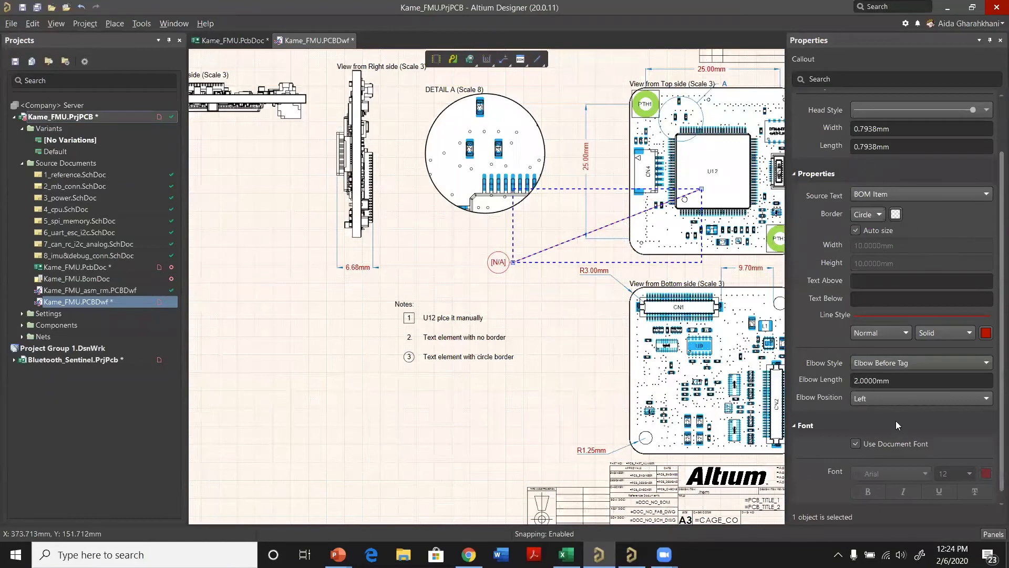
pyautogui.scroll(3, 898, 399)
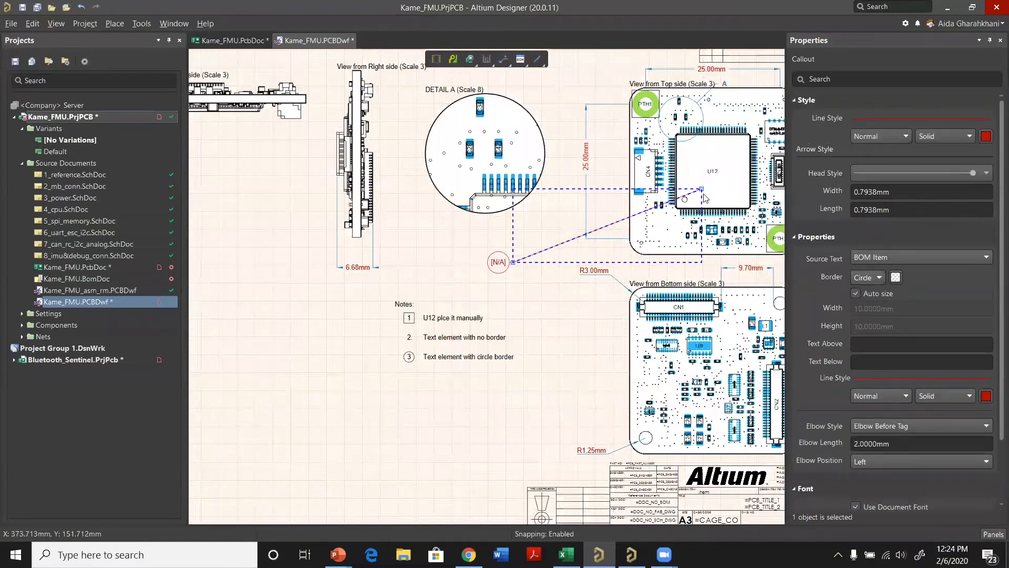
pyautogui.click(959, 177)
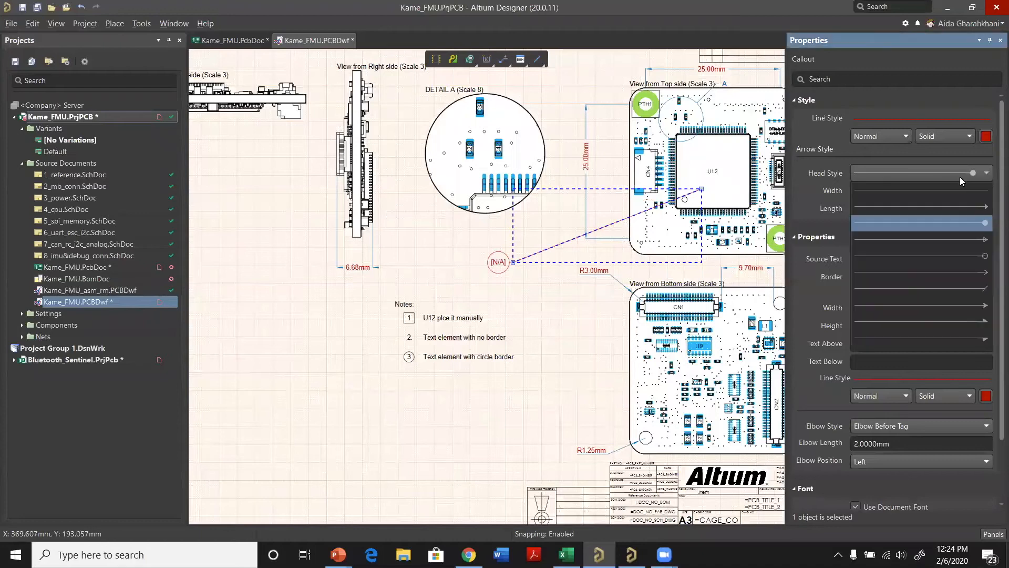
pyautogui.click(965, 206)
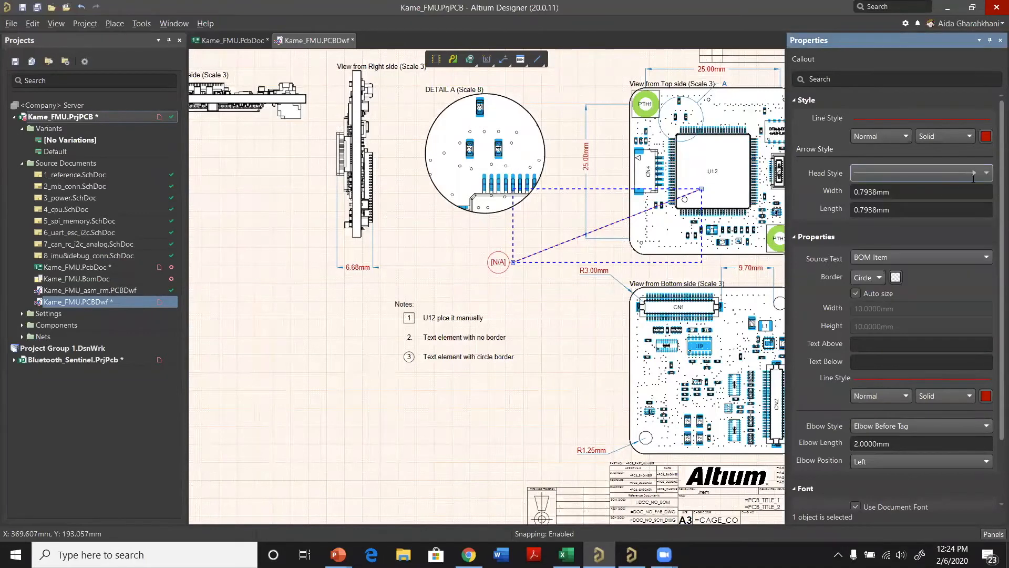
pyautogui.click(912, 194)
pyautogui.write('5')
pyautogui.click(915, 210)
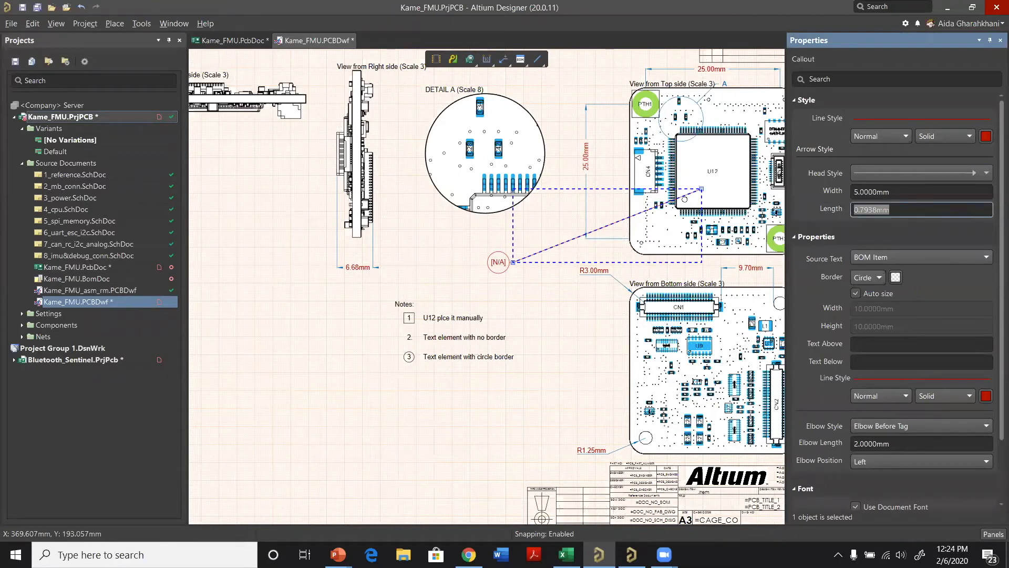
pyautogui.write('5')
pyautogui.press('Return')
# Step: Set the callout's source text to Custom Text reading "1" and give it a square border
pyautogui.click(882, 258)
pyautogui.click(879, 277)
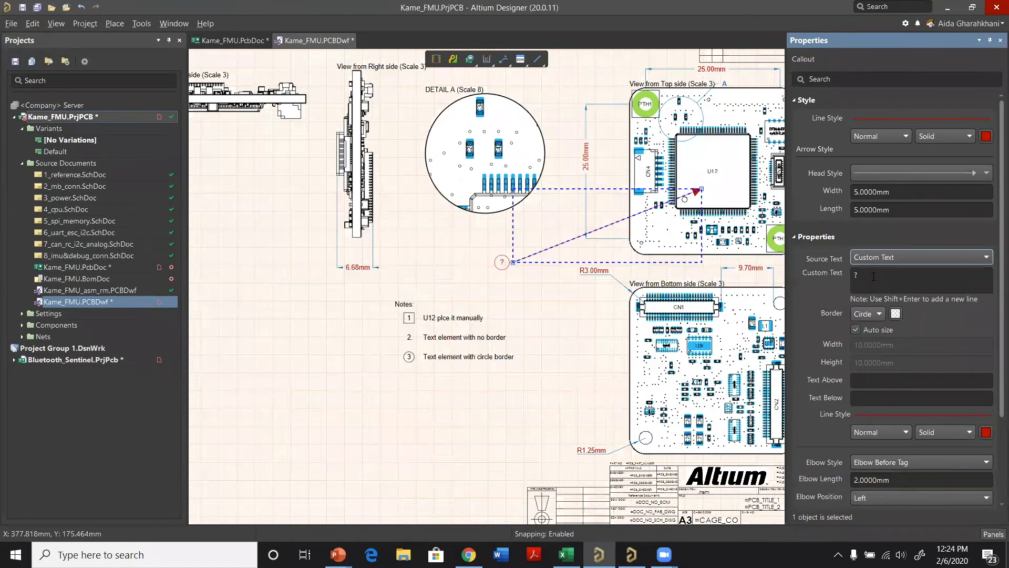
pyautogui.click(864, 279)
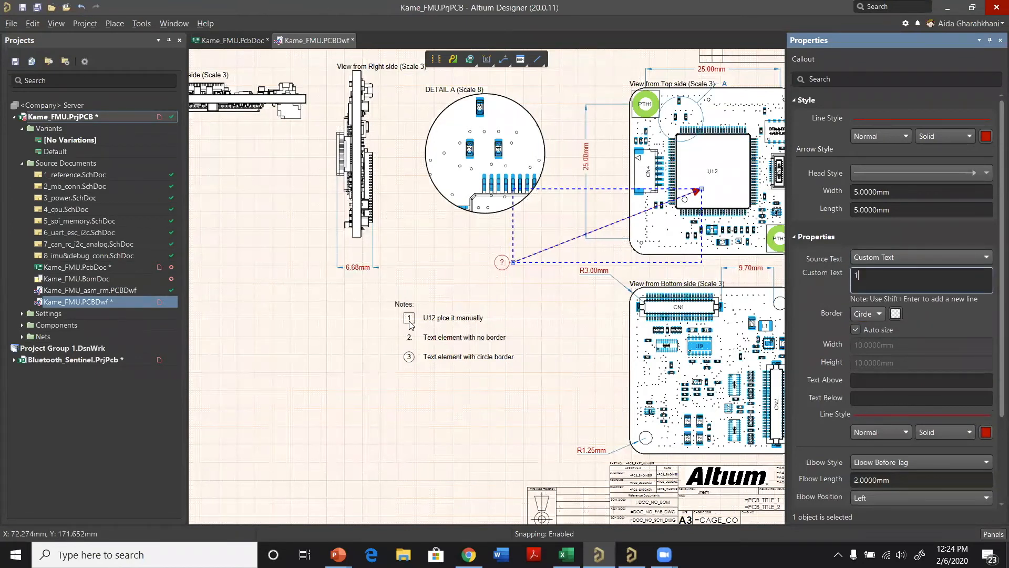
pyautogui.click(878, 314)
pyautogui.click(874, 358)
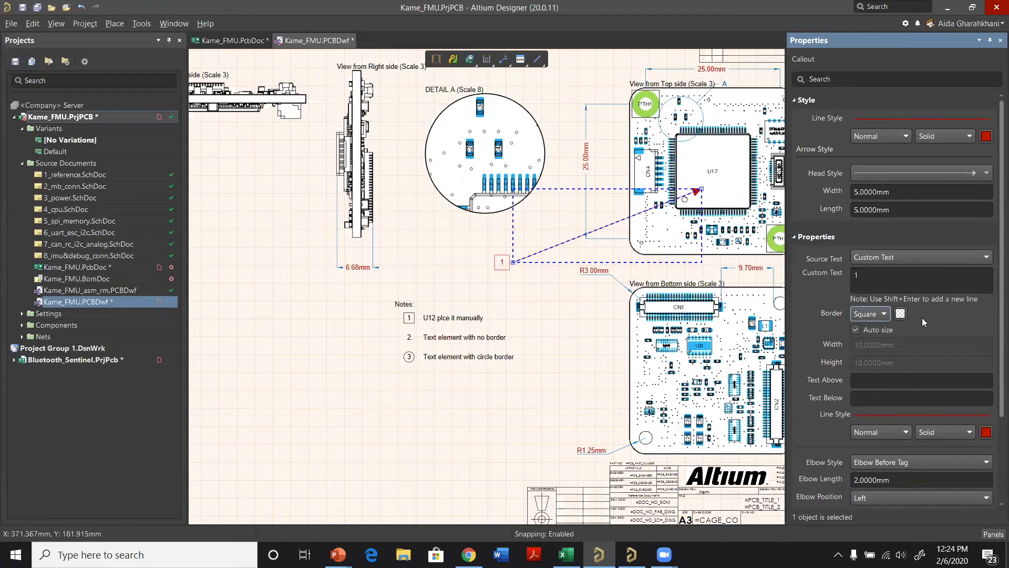
pyautogui.scroll(-3, 922, 318)
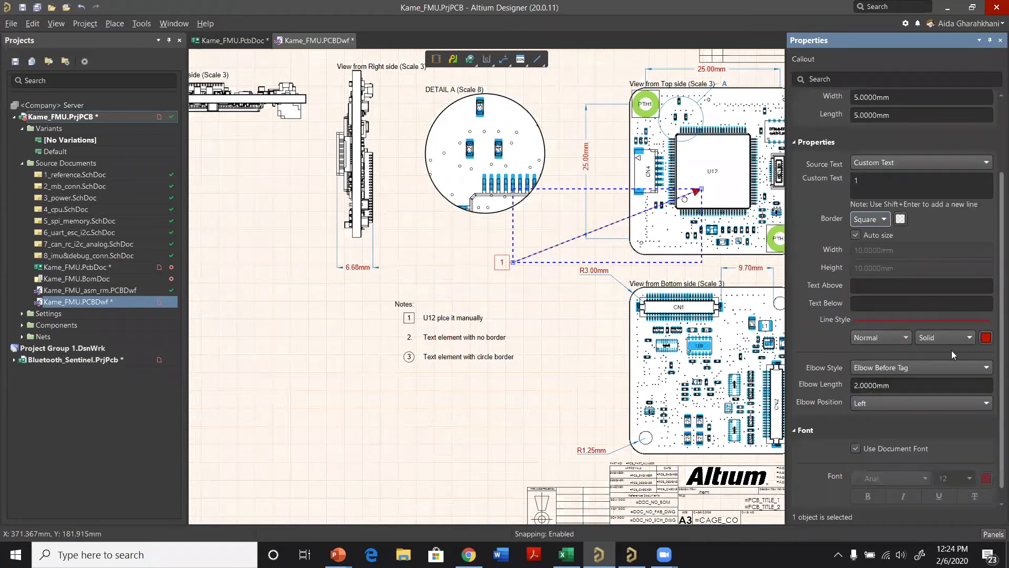
pyautogui.scroll(-1, 951, 351)
pyautogui.scroll(3, 896, 250)
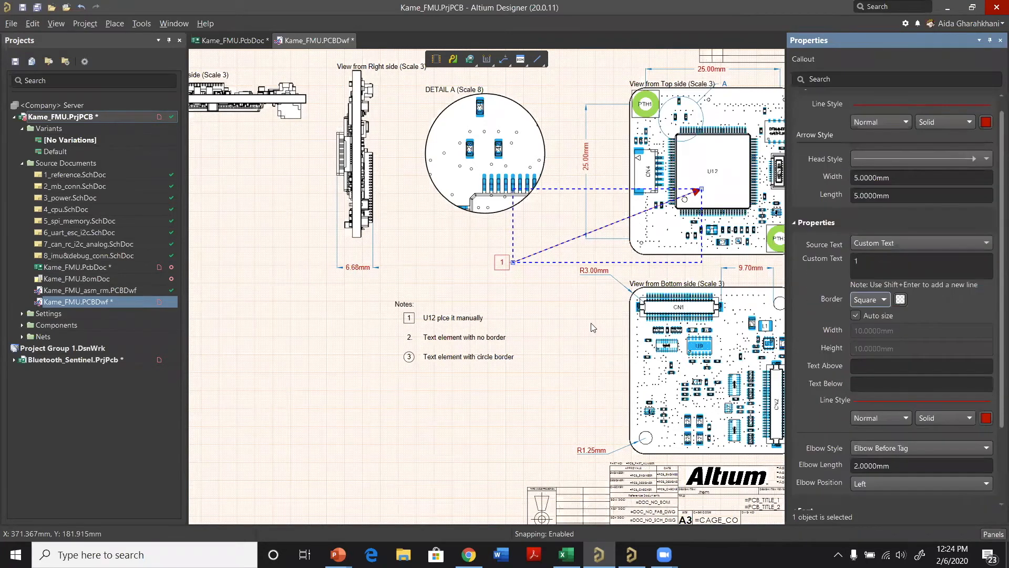
# Step: Place a Board Realistic View in the empty lower-left area of the sheet, beside the notes
pyautogui.click(661, 209)
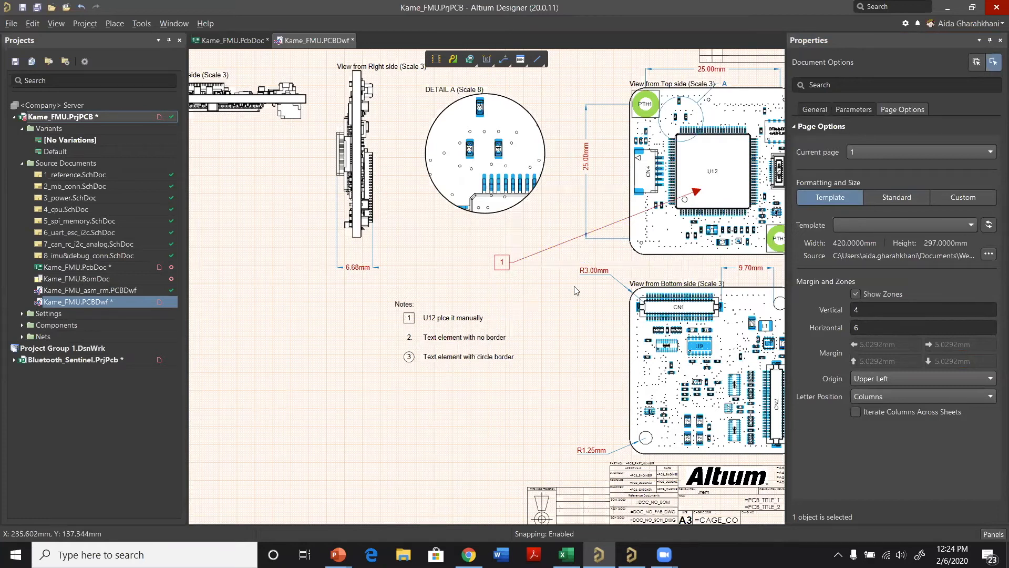
pyautogui.keyDown('ctrl'); pyautogui.scroll(-1, 607, 293); pyautogui.keyUp('ctrl')
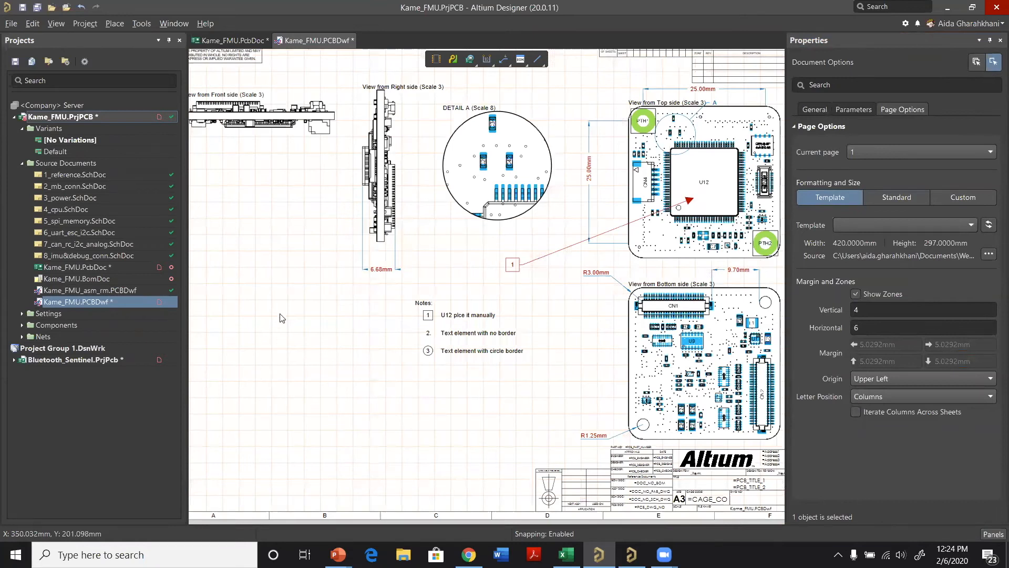
pyautogui.hotkey('ctrl', 'pagedown')
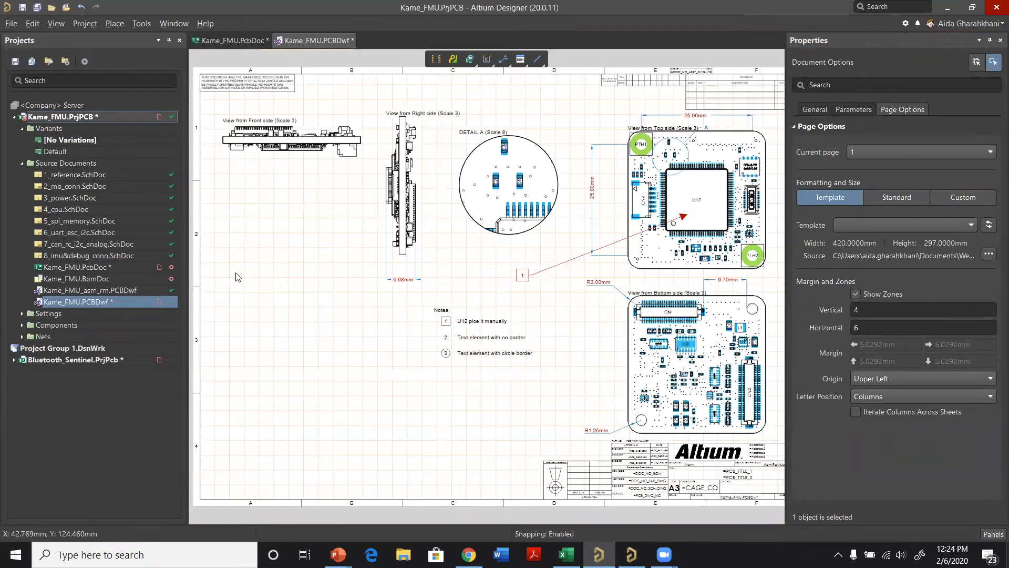
pyautogui.press('p')
pyautogui.moveTo(297, 342)
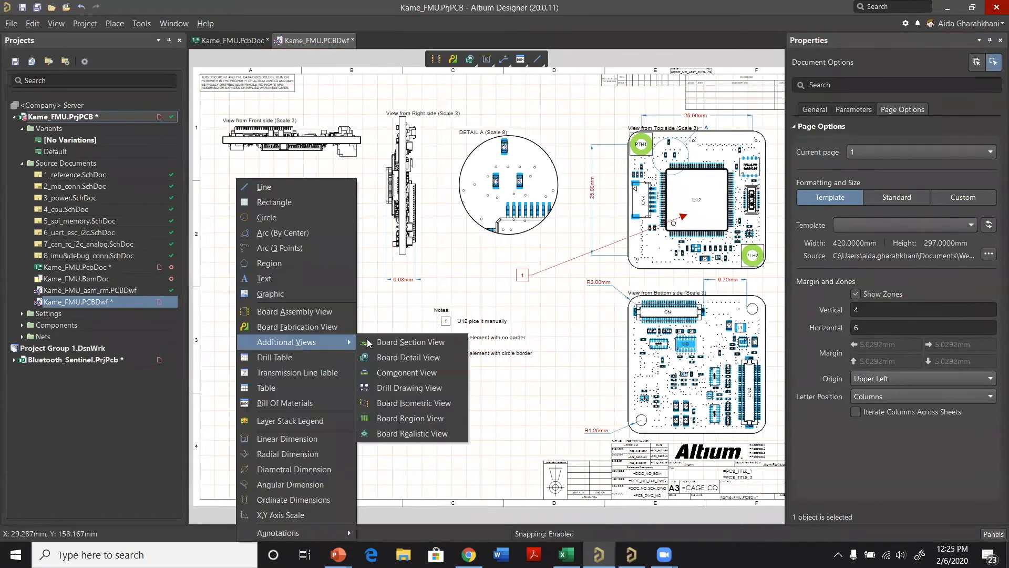
pyautogui.click(425, 434)
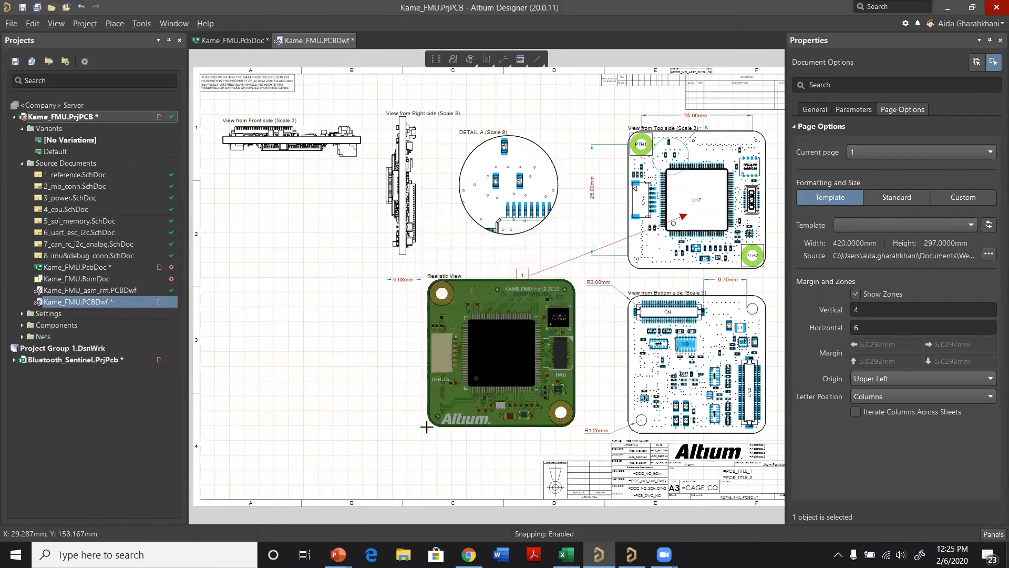
pyautogui.click(241, 447)
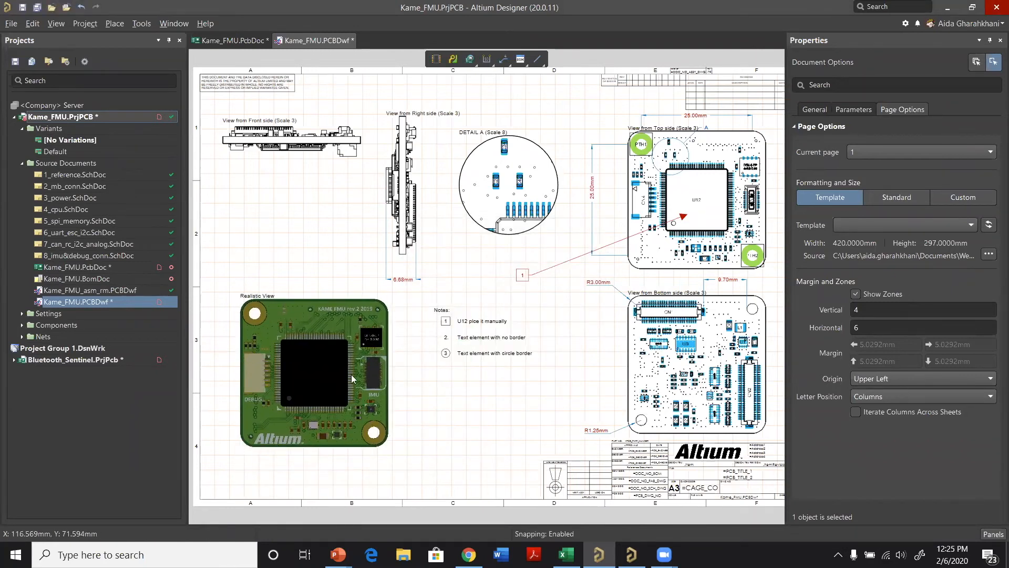
# Step: Show Kame_FMU.PcbDoc in 3D and tilt the board to a perspective angle with the DEBUG connector facing forward
pyautogui.click(239, 42)
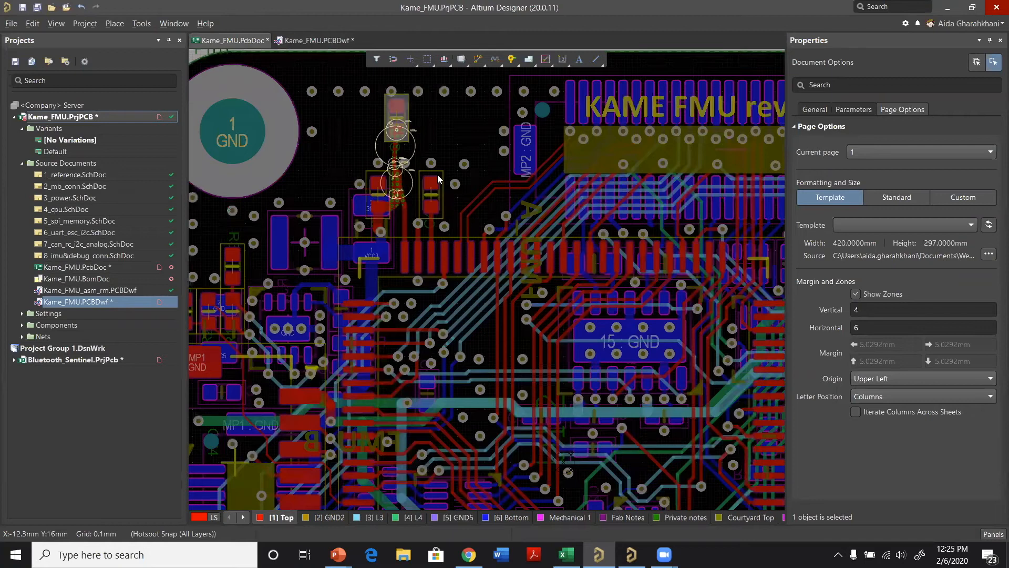
pyautogui.press('3')
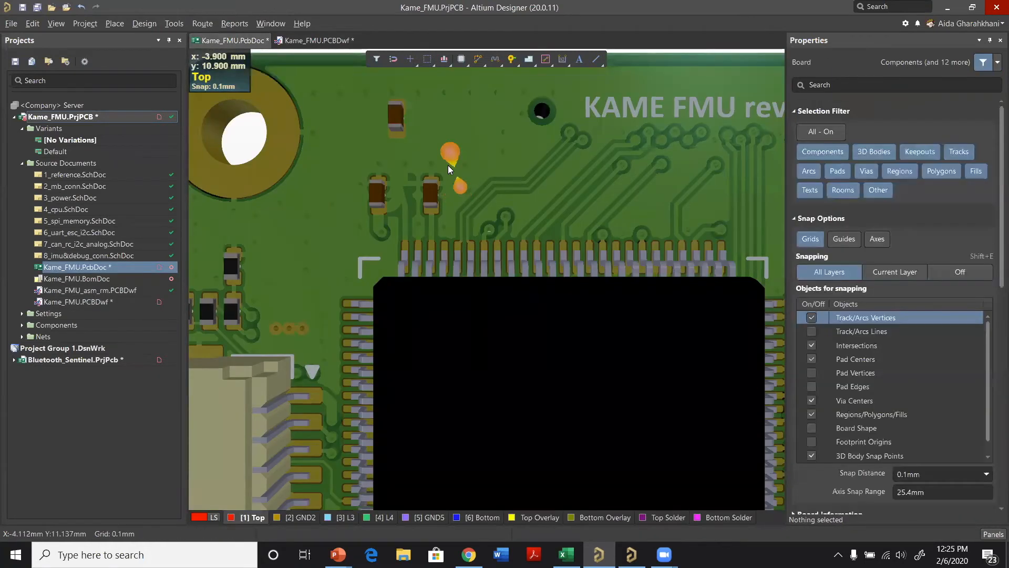
pyautogui.keyDown('ctrl'); pyautogui.scroll(-3, 448, 165); pyautogui.keyUp('ctrl')
pyautogui.keyDown('shift'); pyautogui.moveTo(486, 135); pyautogui.dragTo(631, 339, button='right'); pyautogui.keyUp('shift')
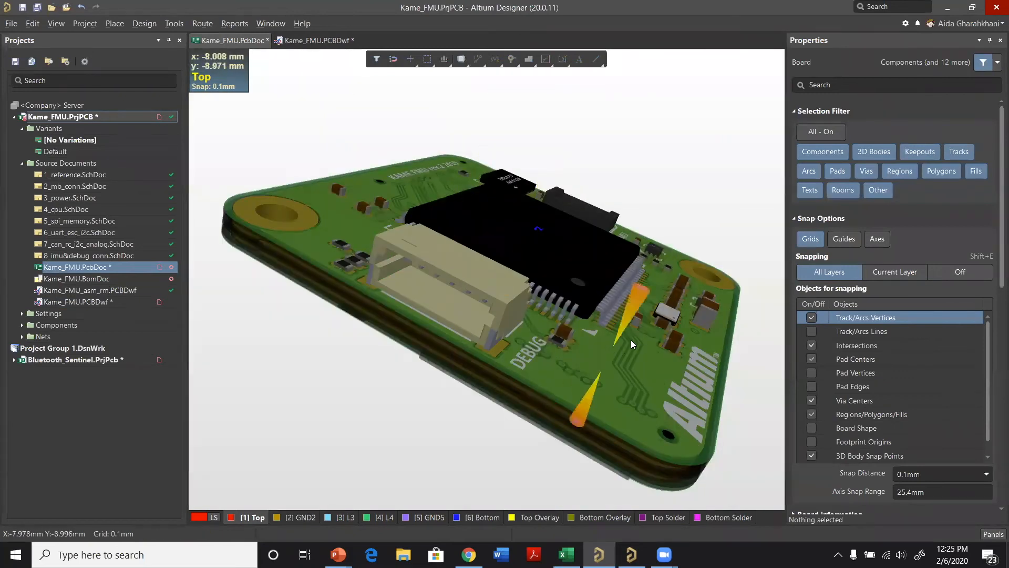
pyautogui.keyDown('ctrl'); pyautogui.scroll(2, 604, 327); pyautogui.keyUp('ctrl')
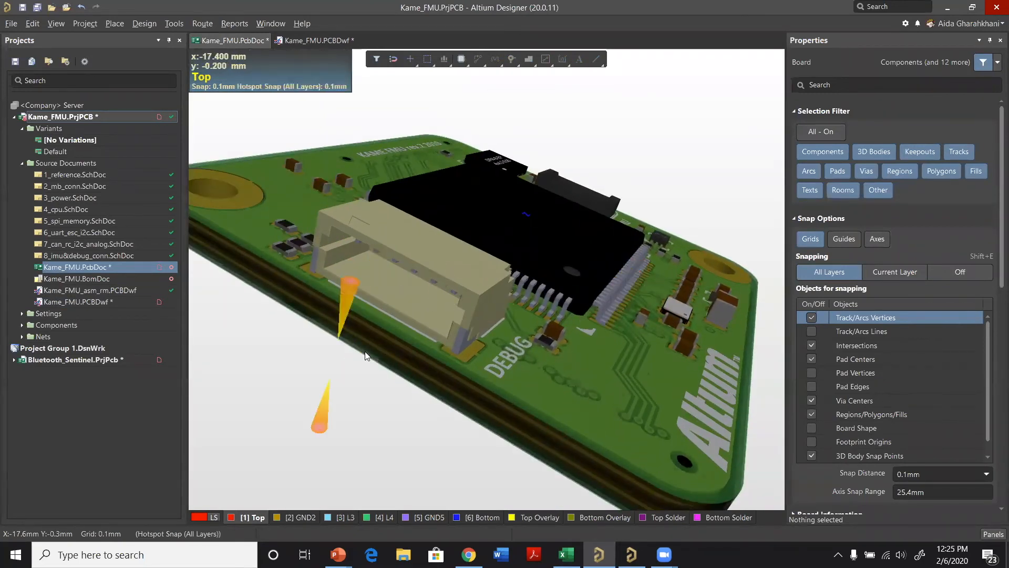
pyautogui.keyDown('ctrl'); pyautogui.scroll(-1, 578, 131); pyautogui.keyUp('ctrl')
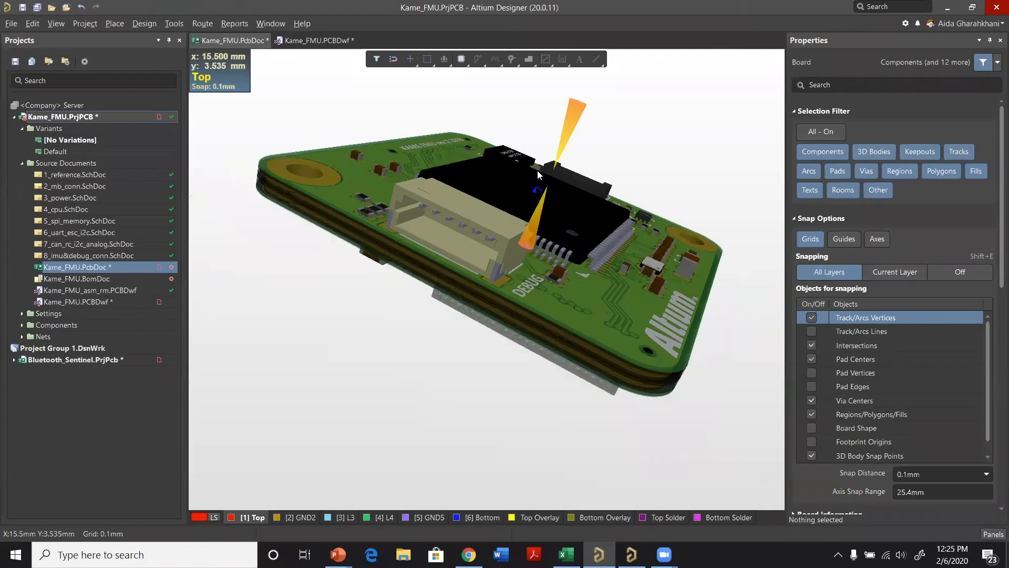
pyautogui.keyDown('ctrl'); pyautogui.scroll(2, 500, 169); pyautogui.keyUp('ctrl')
pyautogui.keyDown('ctrl'); pyautogui.scroll(-1, 468, 149); pyautogui.keyUp('ctrl')
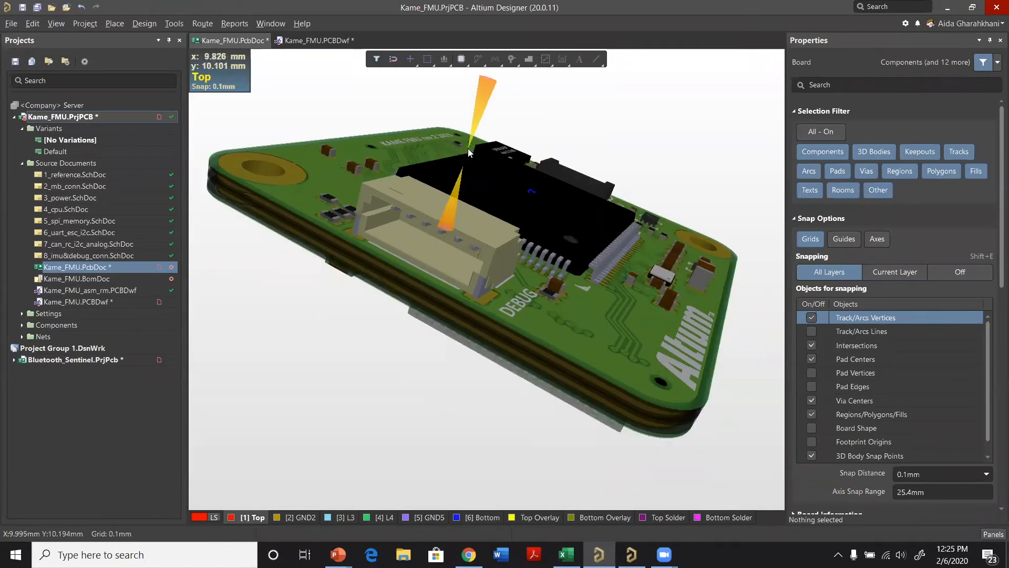
pyautogui.keyDown('ctrl'); pyautogui.scroll(1, 465, 150); pyautogui.keyUp('ctrl')
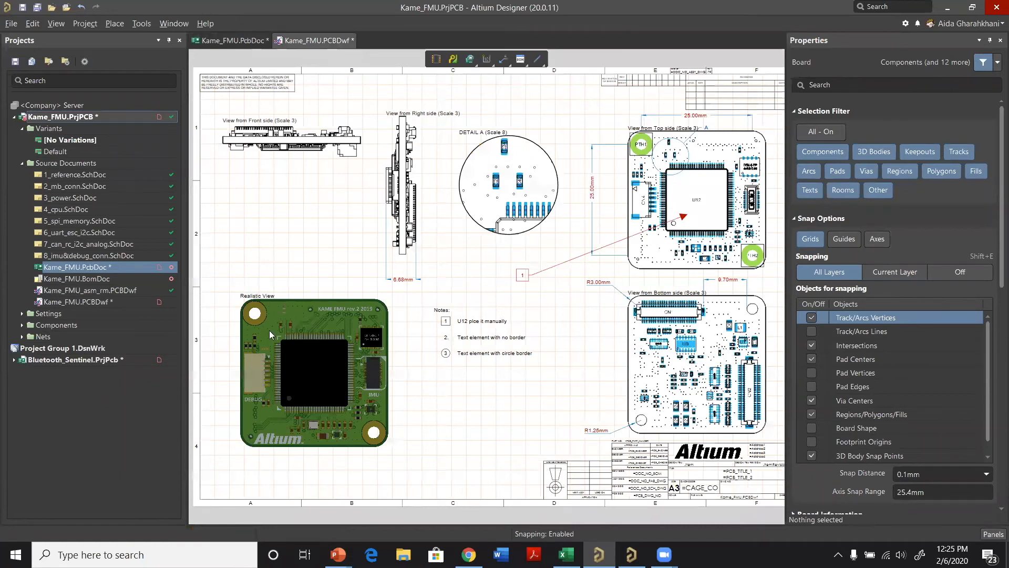
# Step: Set the realistic view to Custom with the PCB's current camera position, and enlarge it to about 133 by 103 mm
pyautogui.click(332, 312)
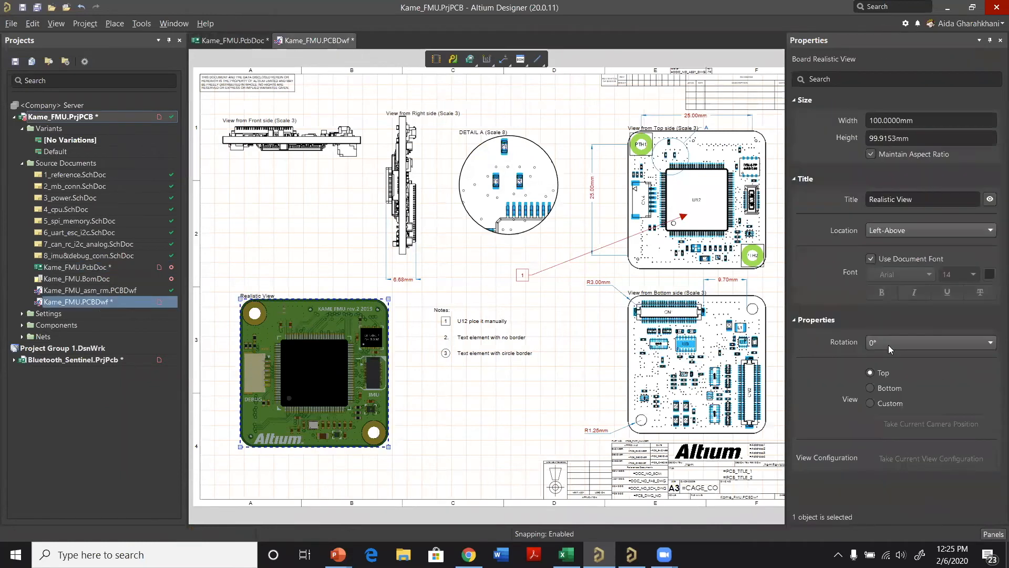
pyautogui.click(892, 403)
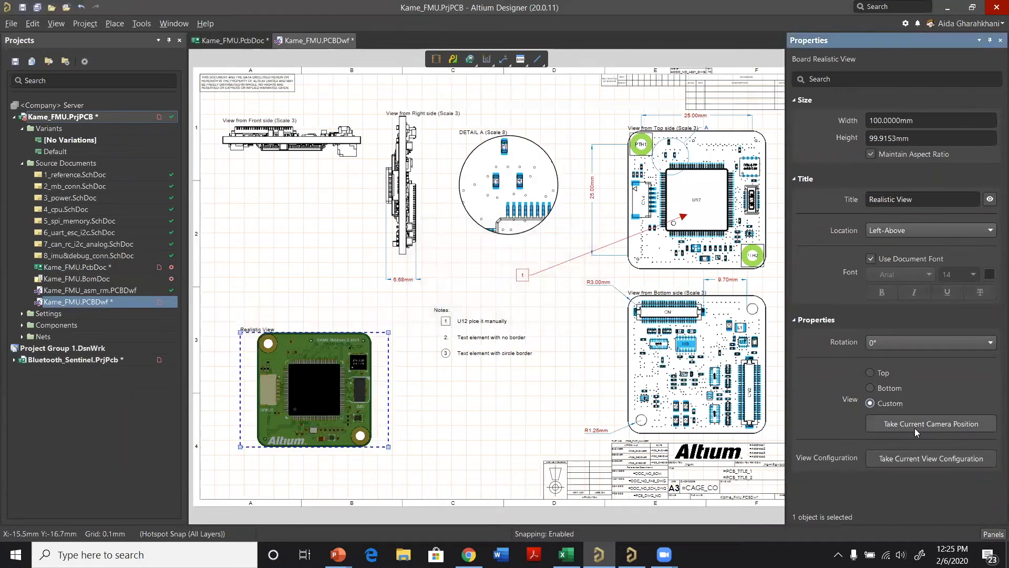
pyautogui.click(939, 426)
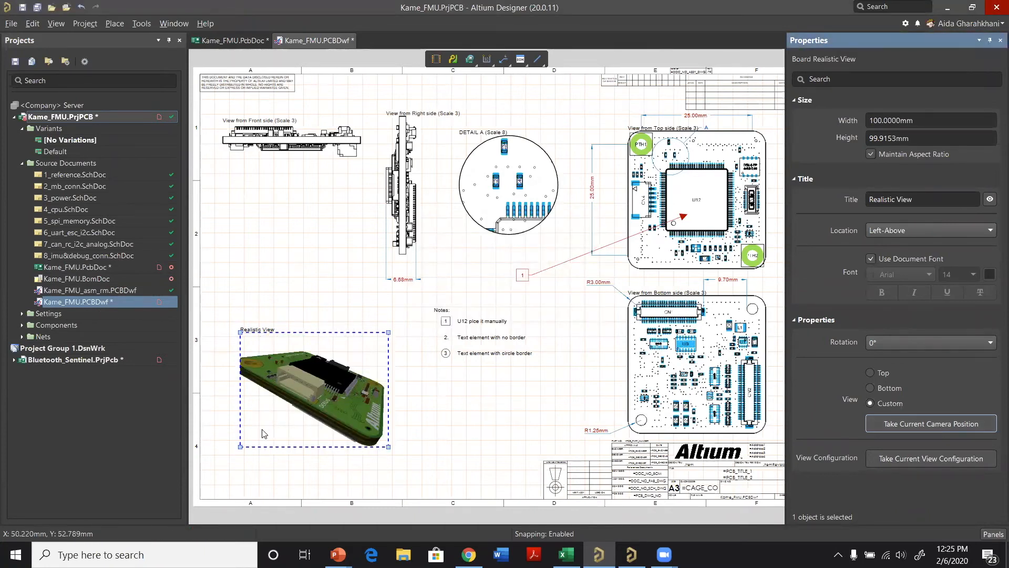
pyautogui.moveTo(240, 448); pyautogui.dragTo(198, 480)
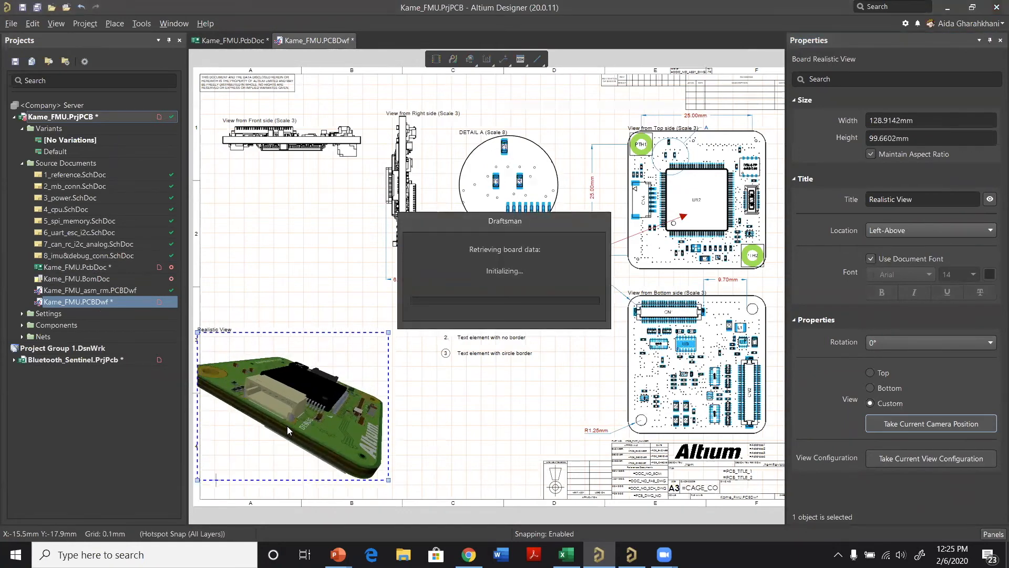
pyautogui.moveTo(352, 347); pyautogui.dragTo(419, 448)
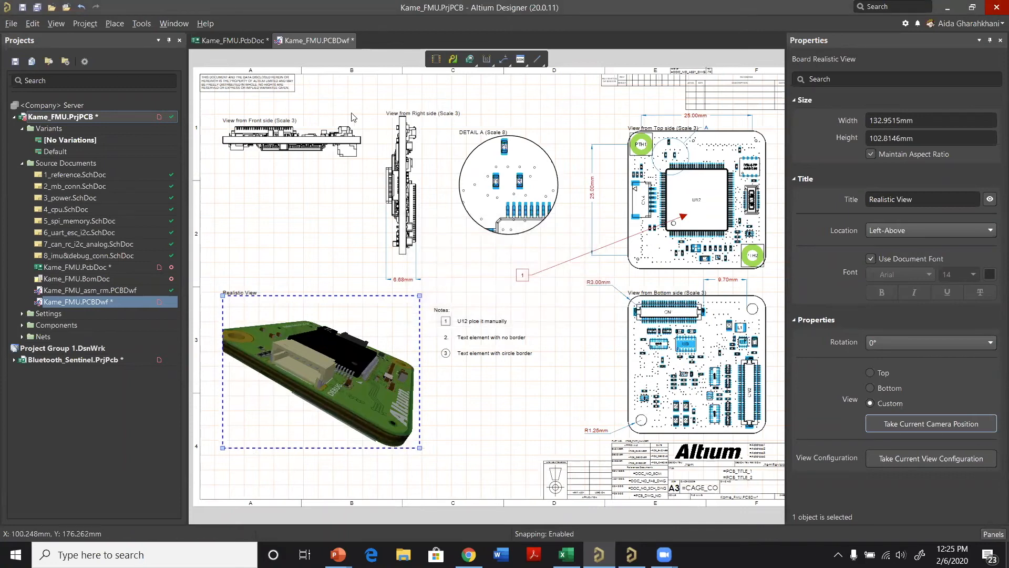
# Step: Adjust the 3D board view in Kame_FMU.PcbDoc, retake its camera position for the realistic view, and shift that view slightly down and left
pyautogui.click(225, 40)
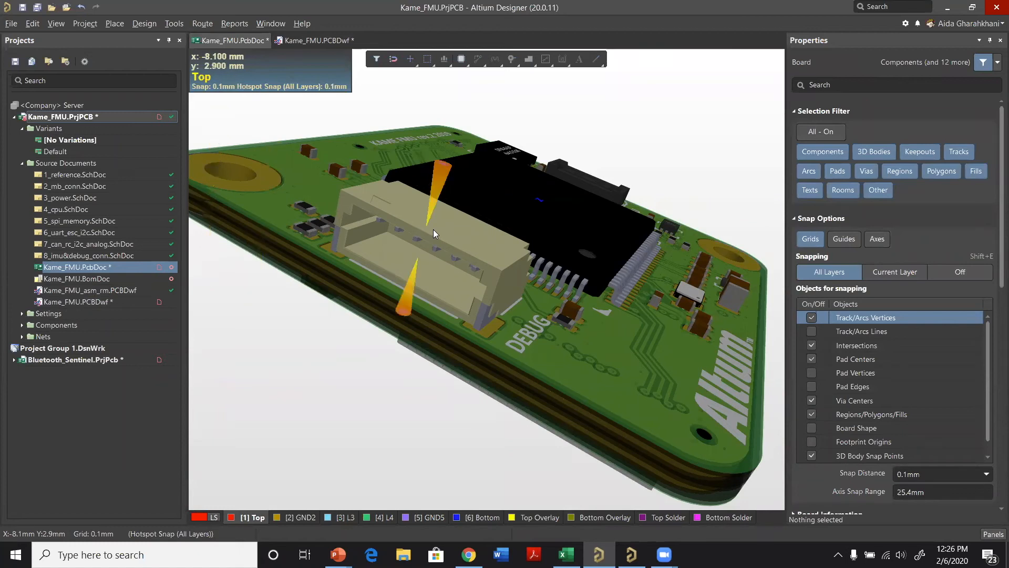
pyautogui.click(311, 41)
pyautogui.click(912, 426)
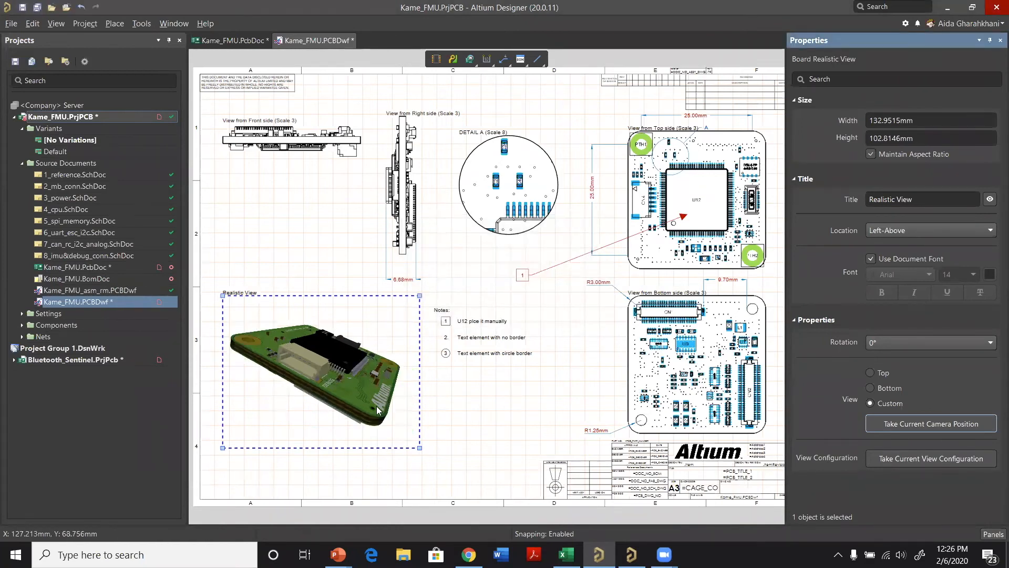
pyautogui.moveTo(382, 322); pyautogui.dragTo(373, 334)
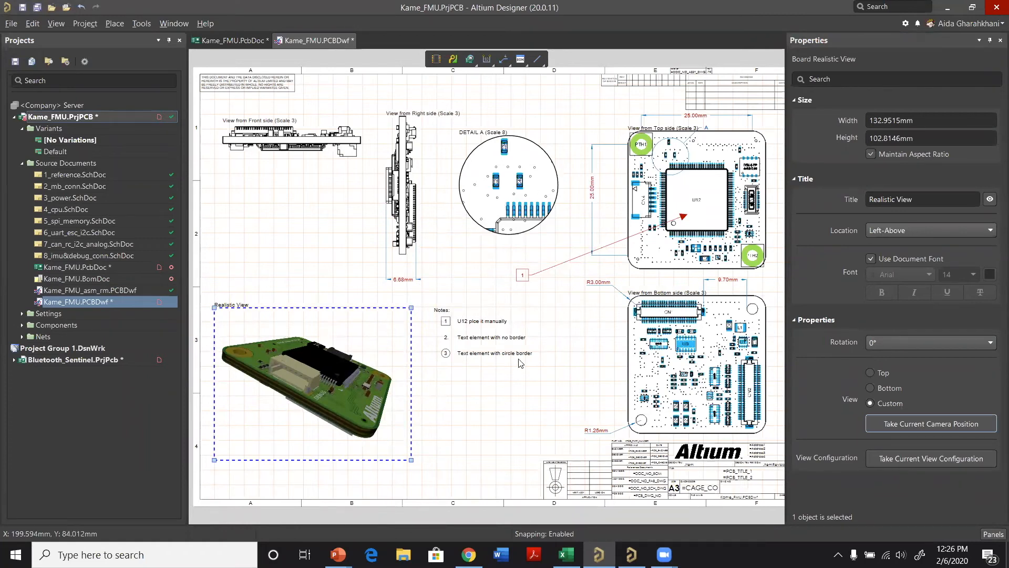
# Step: Add a second sheet to the Kame_FMU drawing and bring it into view
pyautogui.rightClick(482, 384)
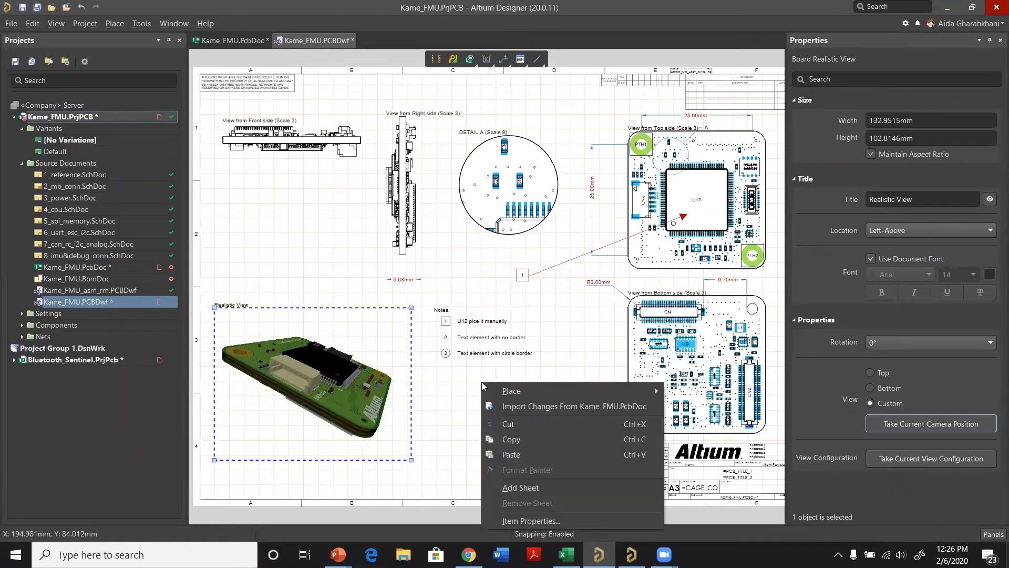
pyautogui.click(535, 485)
pyautogui.scroll(-1, 489, 425)
pyautogui.scroll(-5, 491, 418)
pyautogui.scroll(-1, 357, 336)
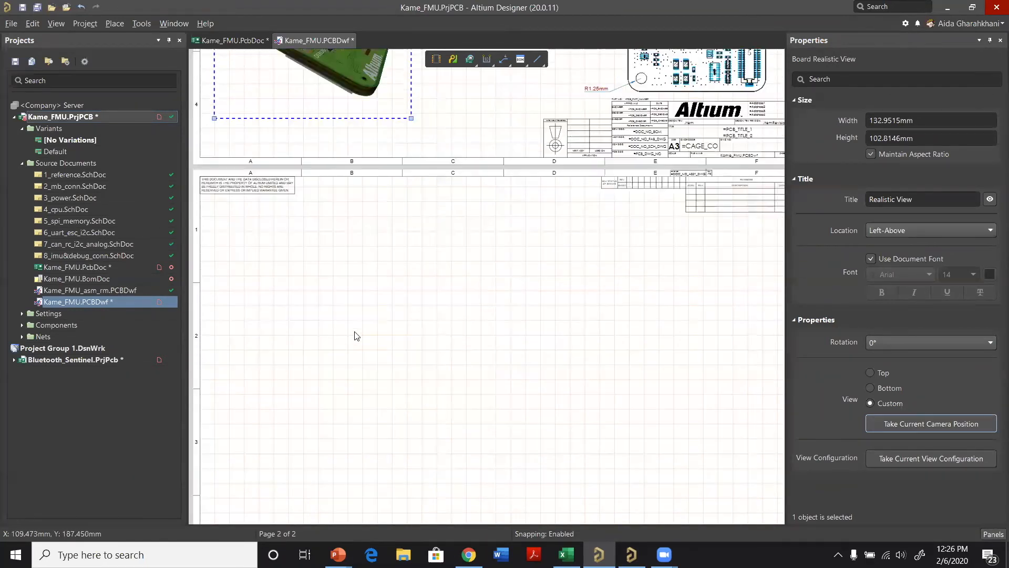
pyautogui.keyDown('ctrl'); pyautogui.scroll(-1, 301, 349); pyautogui.keyUp('ctrl')
pyautogui.keyDown('ctrl'); pyautogui.scroll(-1, 479, 334); pyautogui.keyUp('ctrl')
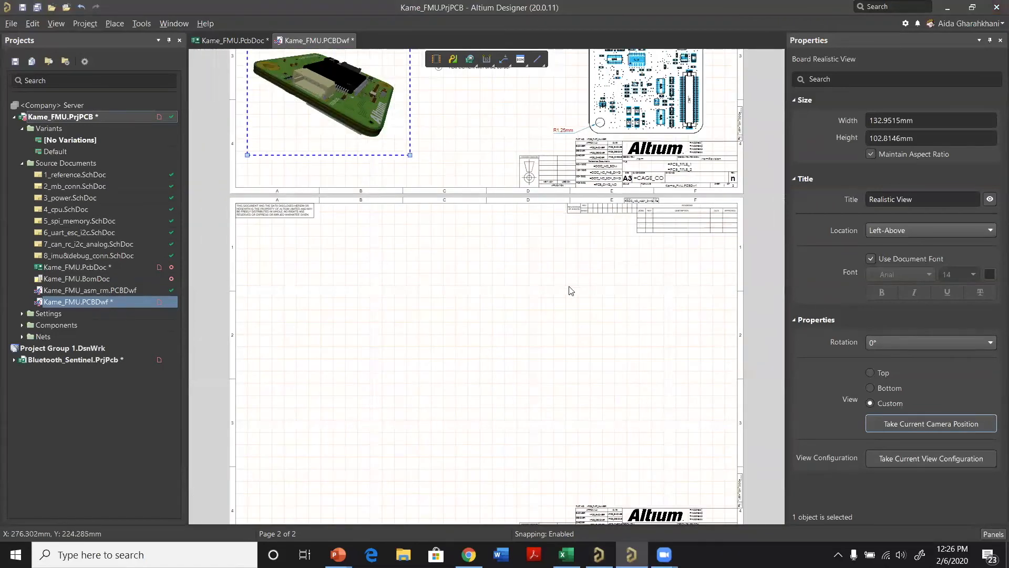
# Step: Place a Board Fabrication View in the upper-right area of the second sheet
pyautogui.rightClick(575, 257)
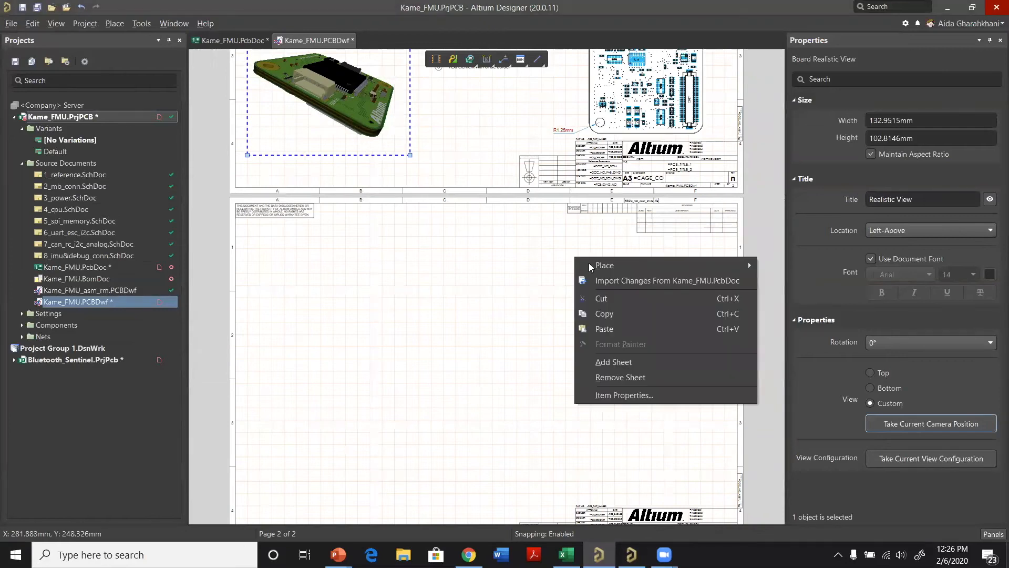
pyautogui.moveTo(602, 268)
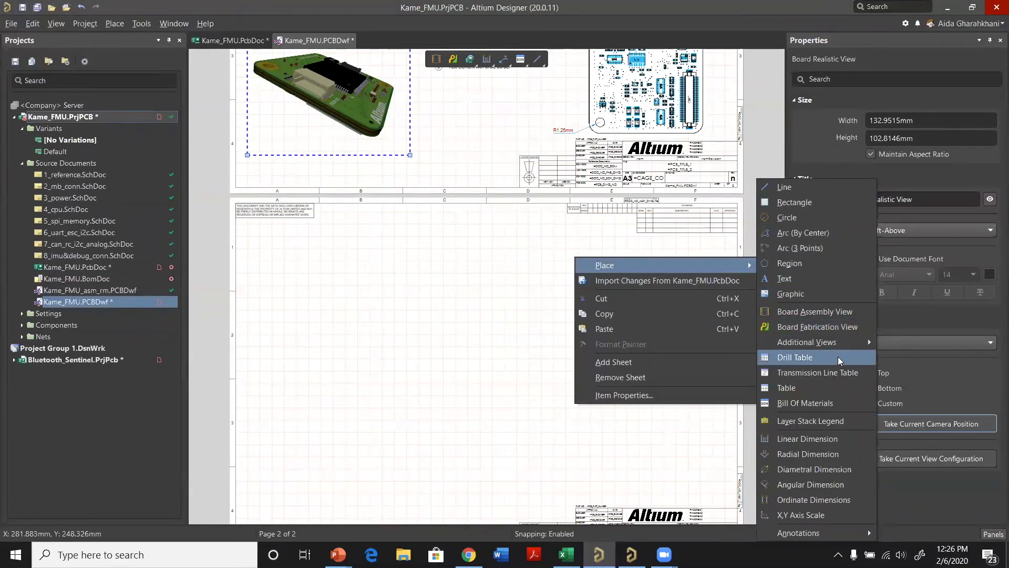
pyautogui.click(803, 328)
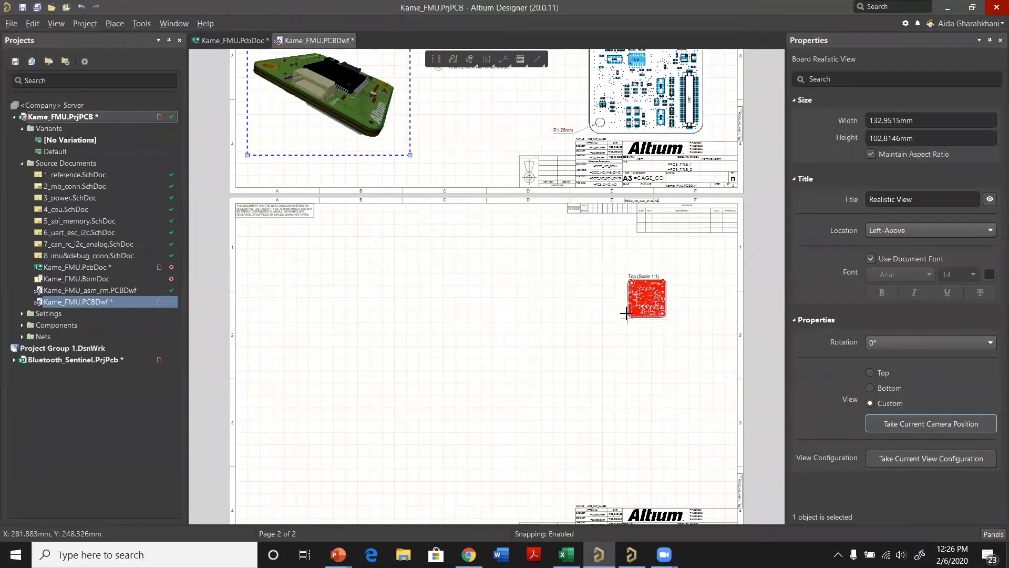
pyautogui.click(656, 302)
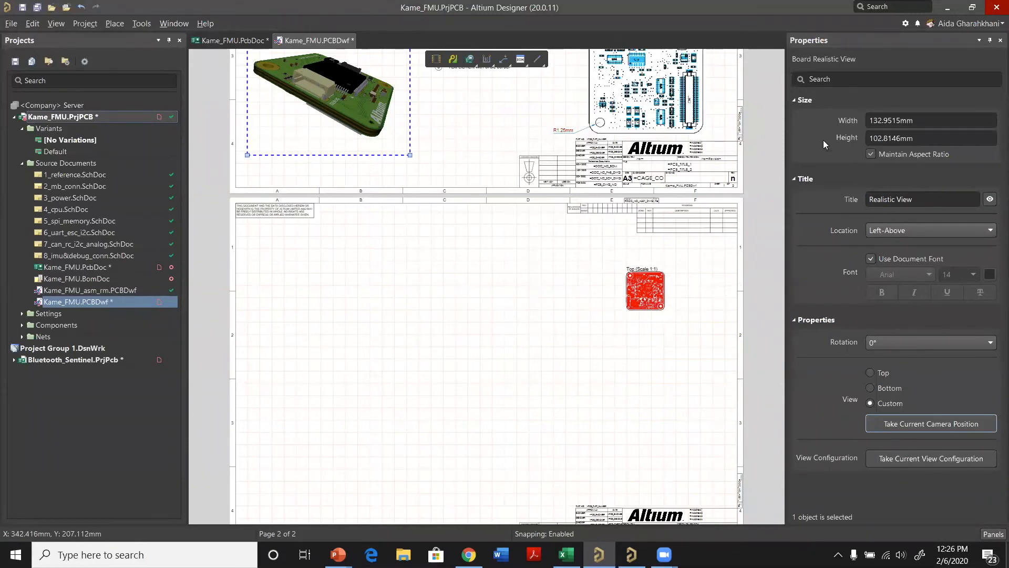
# Step: Give the fabrication view a custom scale of 3 and reposition it below the revision table
pyautogui.click(814, 103)
pyautogui.click(867, 168)
pyautogui.click(872, 185)
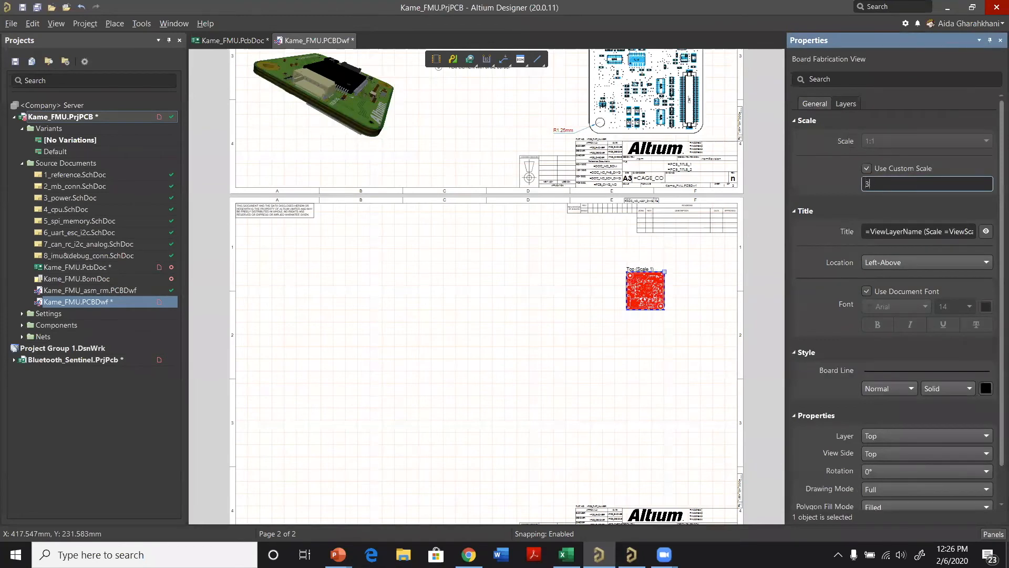
pyautogui.press('Return')
pyautogui.moveTo(709, 270)
pyautogui.mouseDown()
pyautogui.moveTo(700, 316)
pyautogui.moveTo(672, 335)
pyautogui.mouseUp()
# Step: Turn on the L4 layer in the fabrication view alongside the Top layer
pyautogui.scroll(-1, 645, 345)
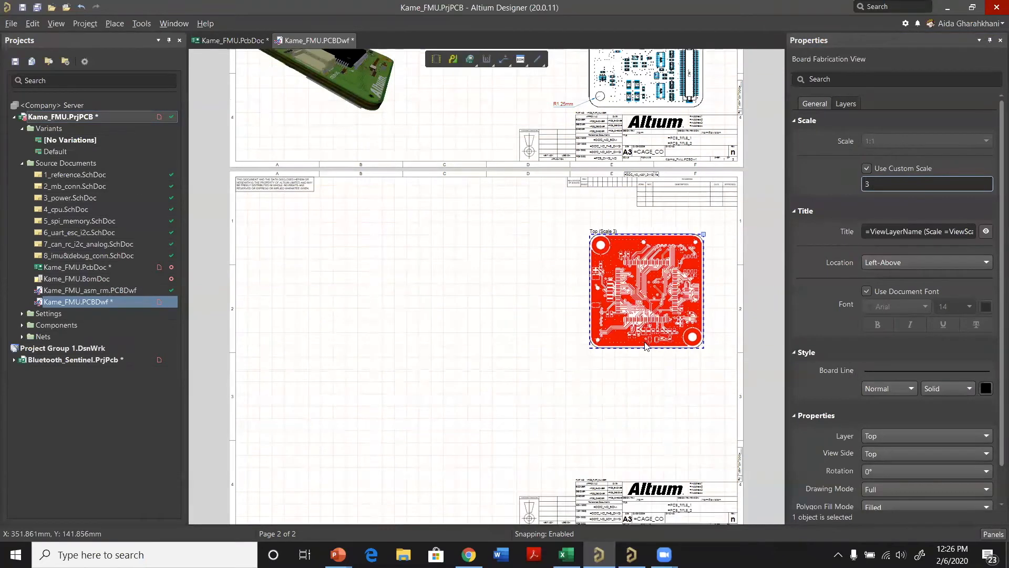
pyautogui.keyDown('ctrl'); pyautogui.scroll(1, 655, 291); pyautogui.keyUp('ctrl')
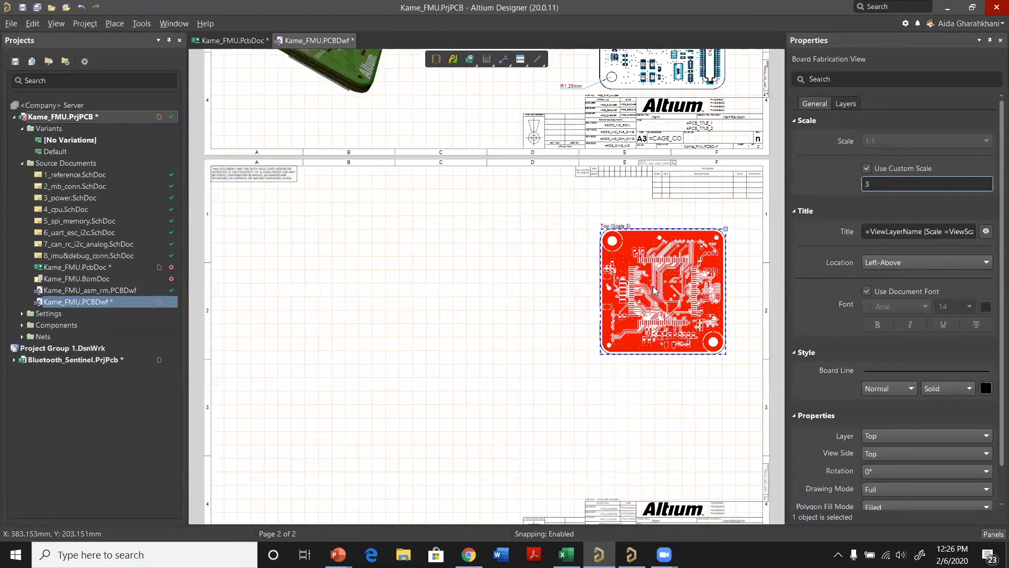
pyautogui.keyDown('ctrl'); pyautogui.scroll(1, 650, 247); pyautogui.keyUp('ctrl')
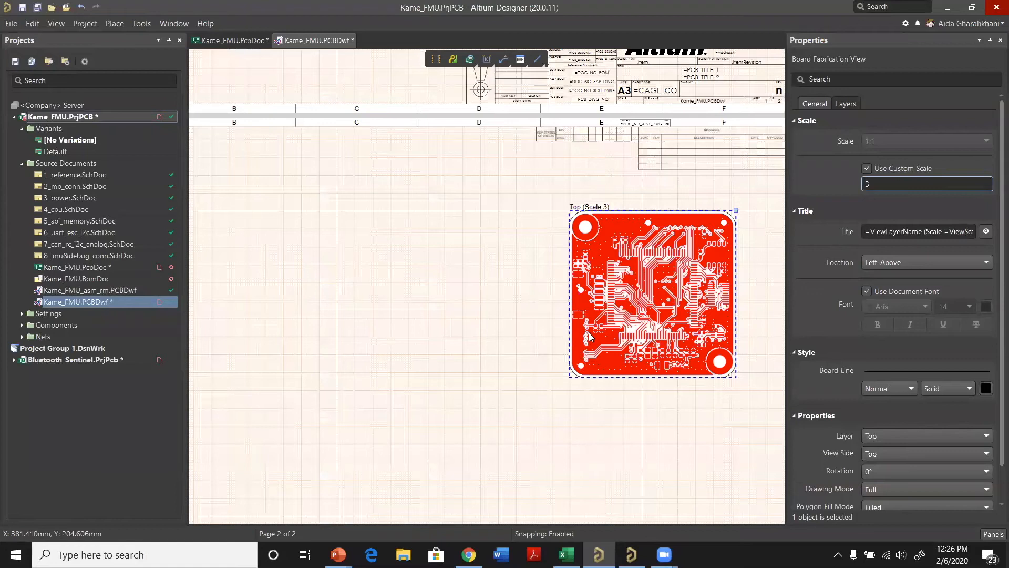
pyautogui.keyDown('ctrl'); pyautogui.scroll(2, 699, 282); pyautogui.keyUp('ctrl')
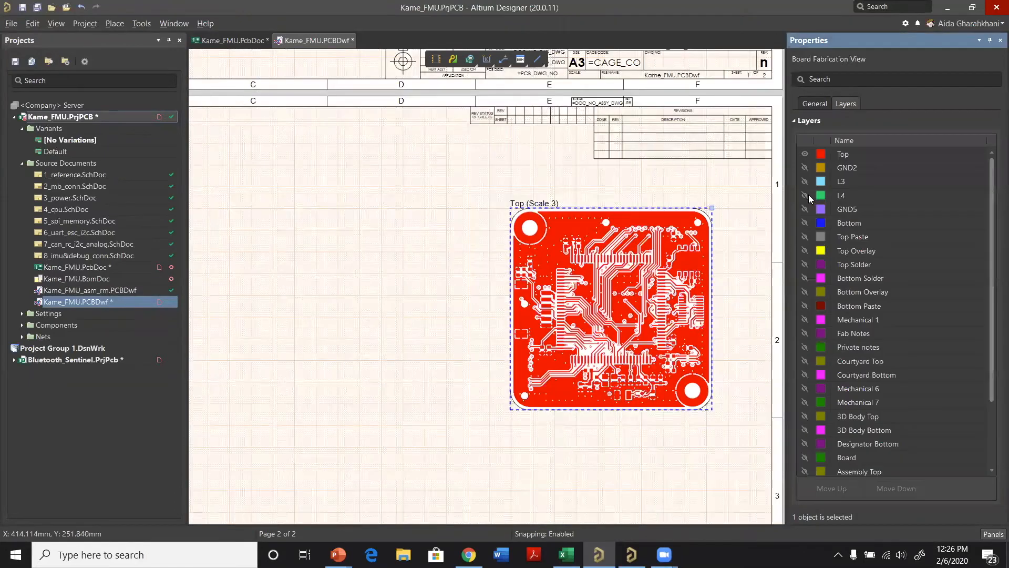
pyautogui.click(808, 195)
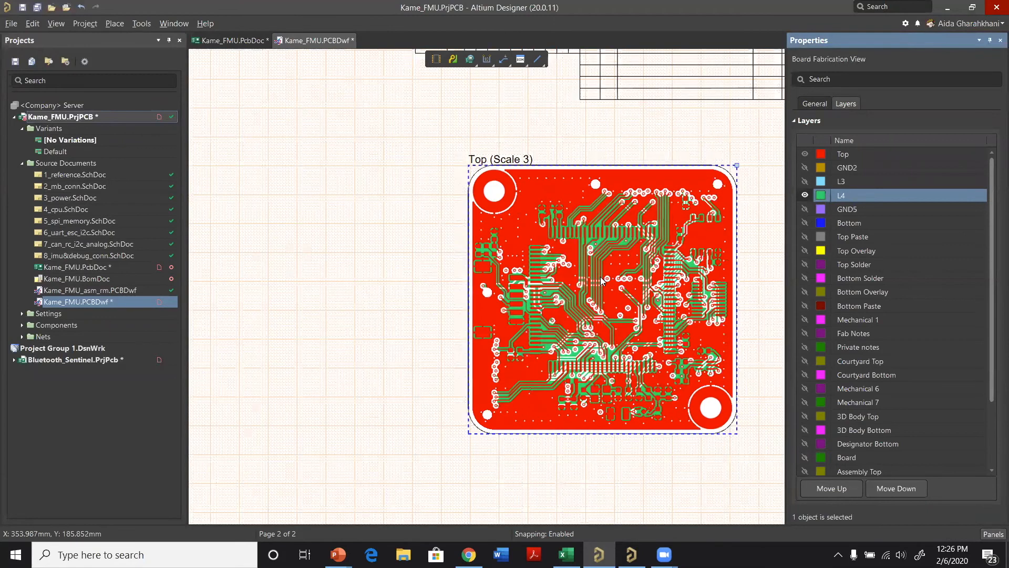
# Step: Try to copy the Top fabrication view and paste it below the original on the second sheet
pyautogui.click(600, 277)
pyautogui.keyDown('ctrl'); pyautogui.scroll(-5, 600, 277); pyautogui.keyUp('ctrl')
pyautogui.rightClick(594, 188)
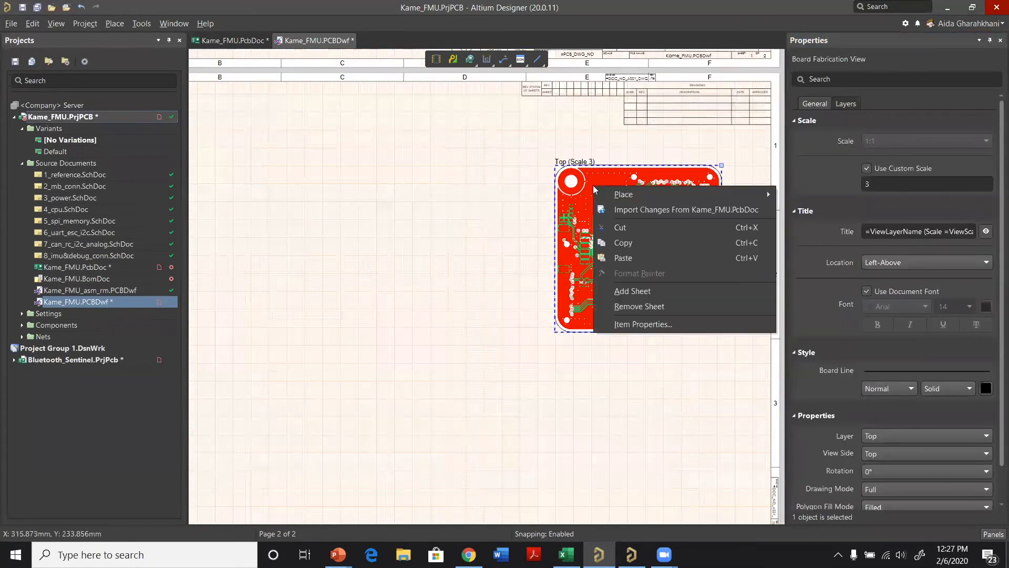
pyautogui.click(648, 243)
pyautogui.rightClick(633, 383)
pyautogui.click(655, 443)
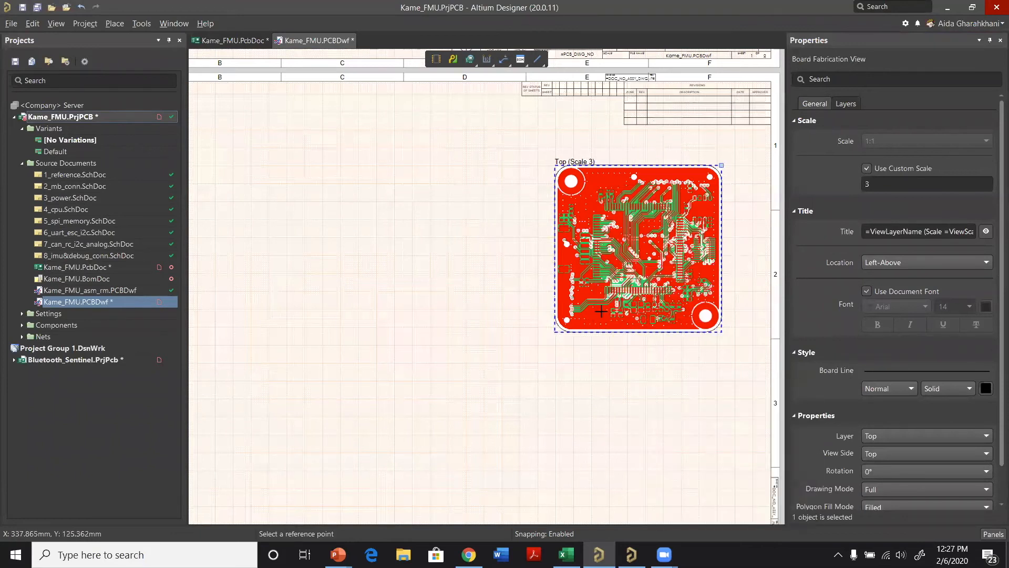
pyautogui.click(579, 342)
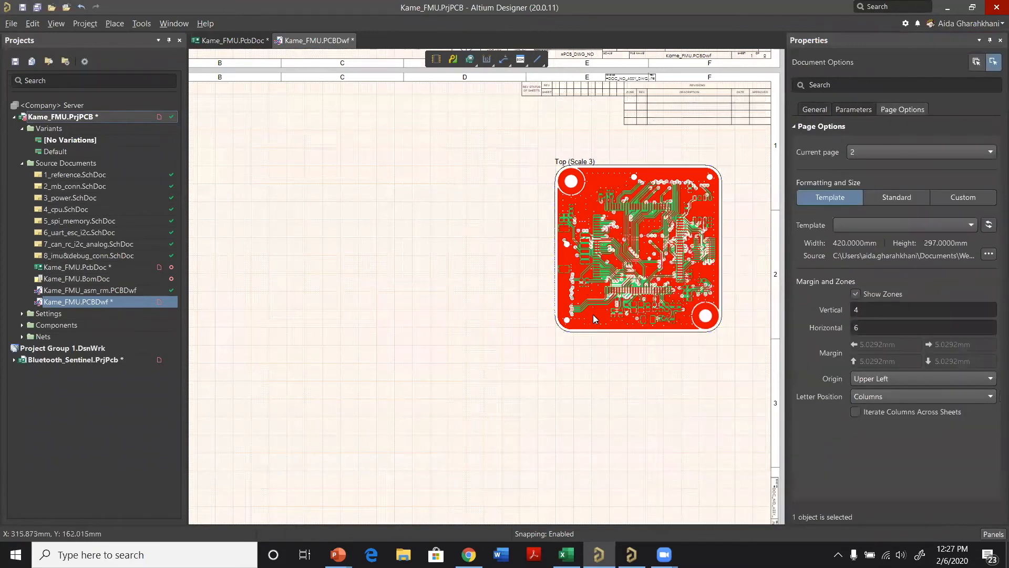
# Step: Duplicate the Top fabrication view, placing the copy directly beneath the original
pyautogui.click(595, 319)
pyautogui.rightClick(600, 259)
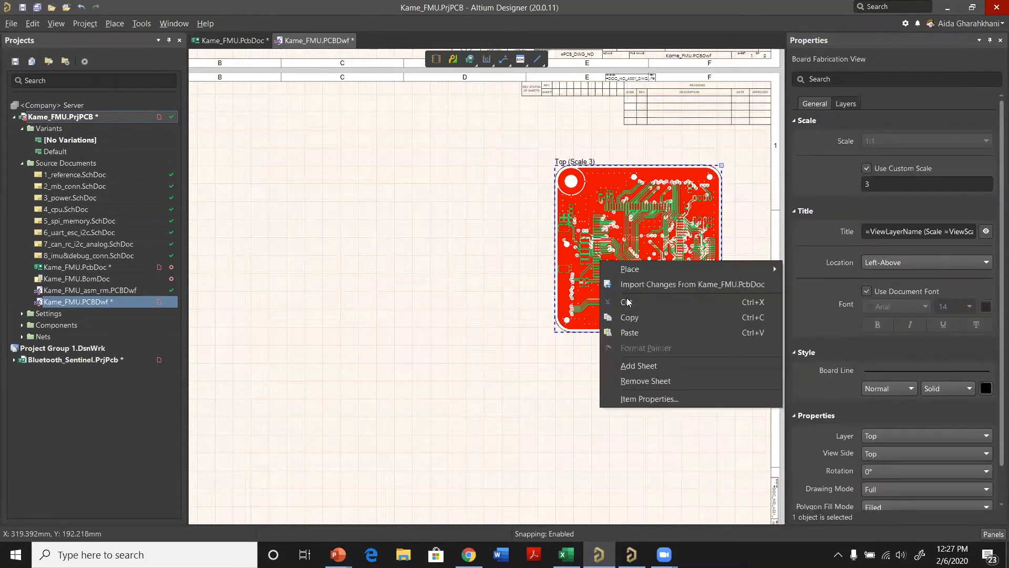
pyautogui.click(629, 317)
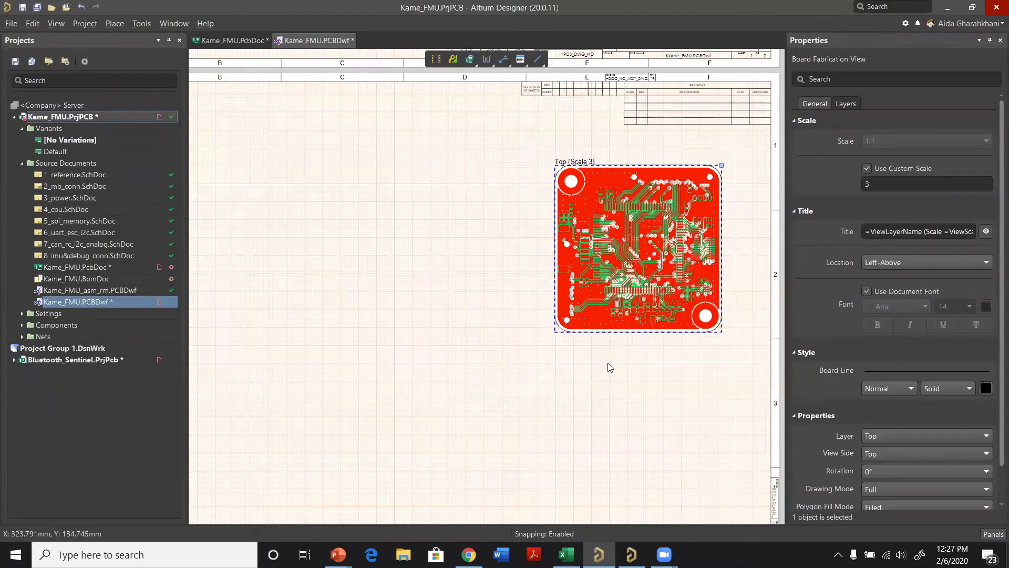
pyautogui.rightClick(607, 381)
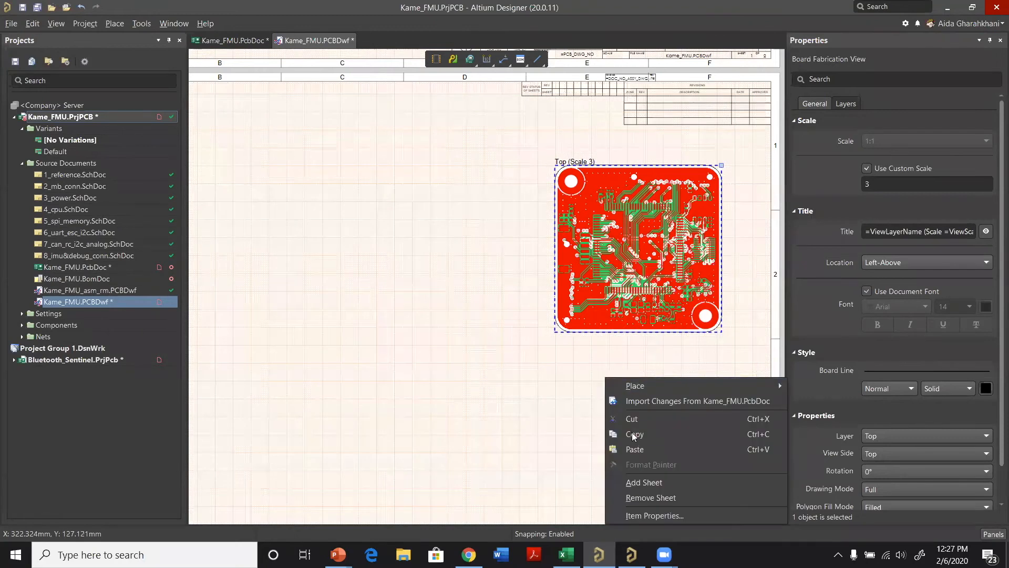
pyautogui.click(633, 449)
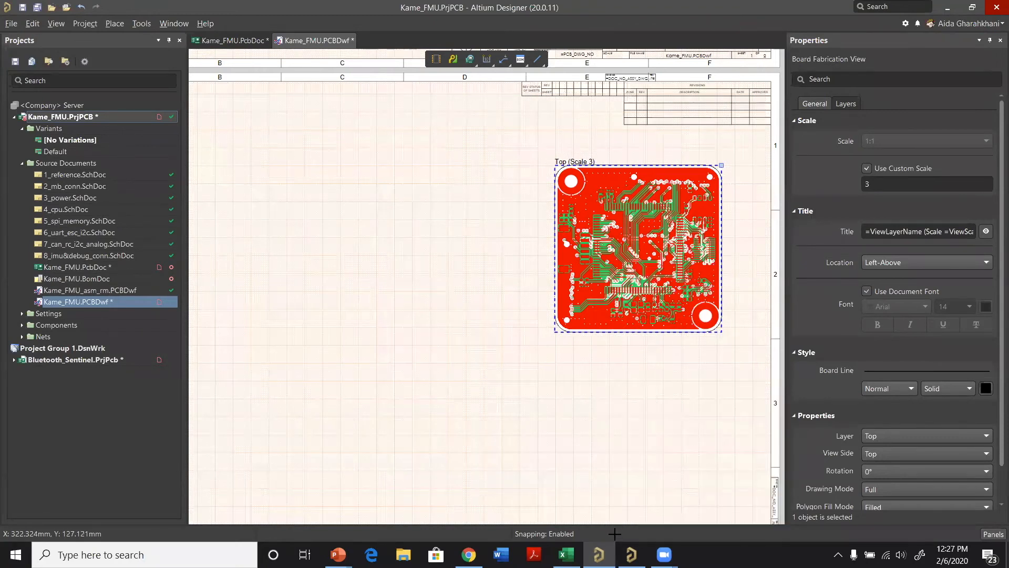
pyautogui.click(613, 468)
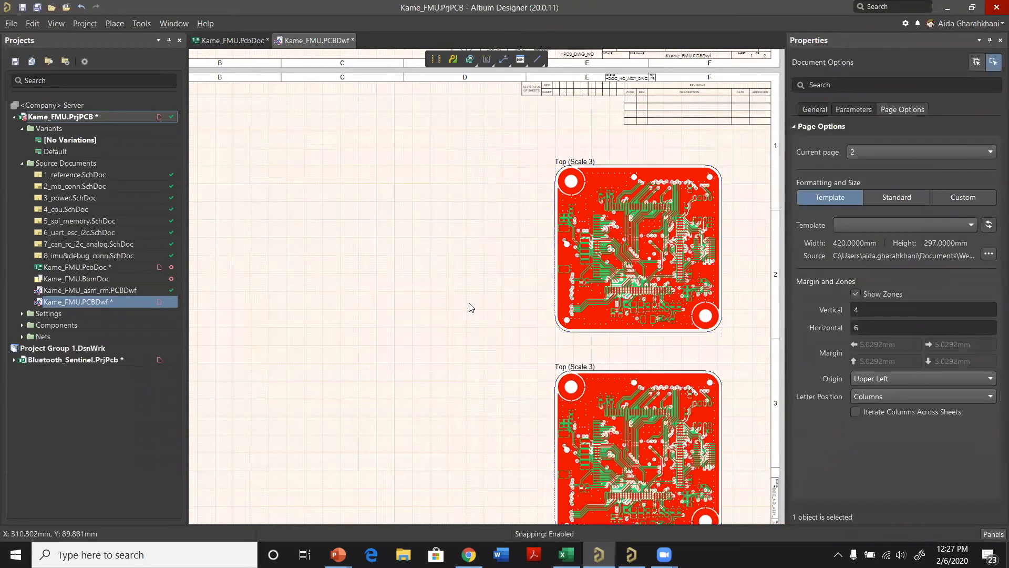
# Step: Move the duplicated fabrication view up so it sits clear of the title block
pyautogui.keyDown('ctrl'); pyautogui.scroll(-1, 674, 417); pyautogui.keyUp('ctrl')
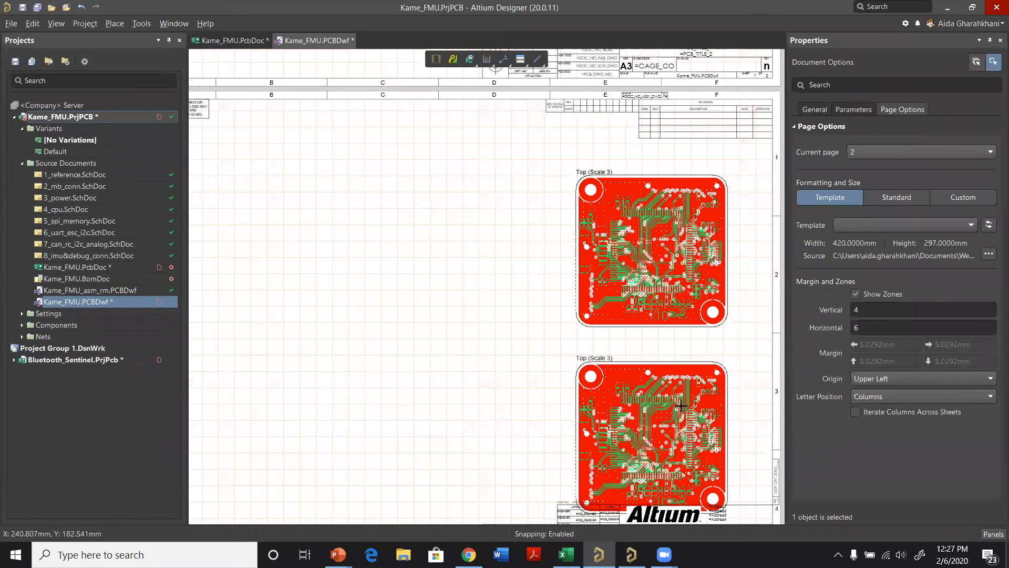
pyautogui.keyDown('ctrl'); pyautogui.scroll(-1, 656, 205); pyautogui.keyUp('ctrl')
pyautogui.click(677, 364)
pyautogui.keyDown('ctrl'); pyautogui.scroll(1, 676, 364); pyautogui.keyUp('ctrl')
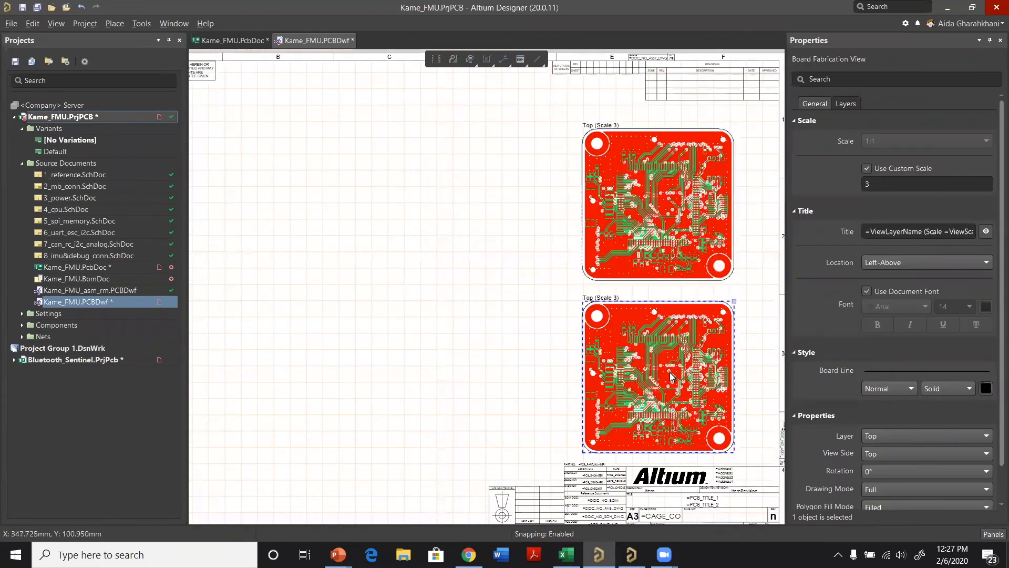
# Step: Set the duplicated fabrication view's layer to Bottom and turn off its L4 layer
pyautogui.scroll(-1, 900, 366)
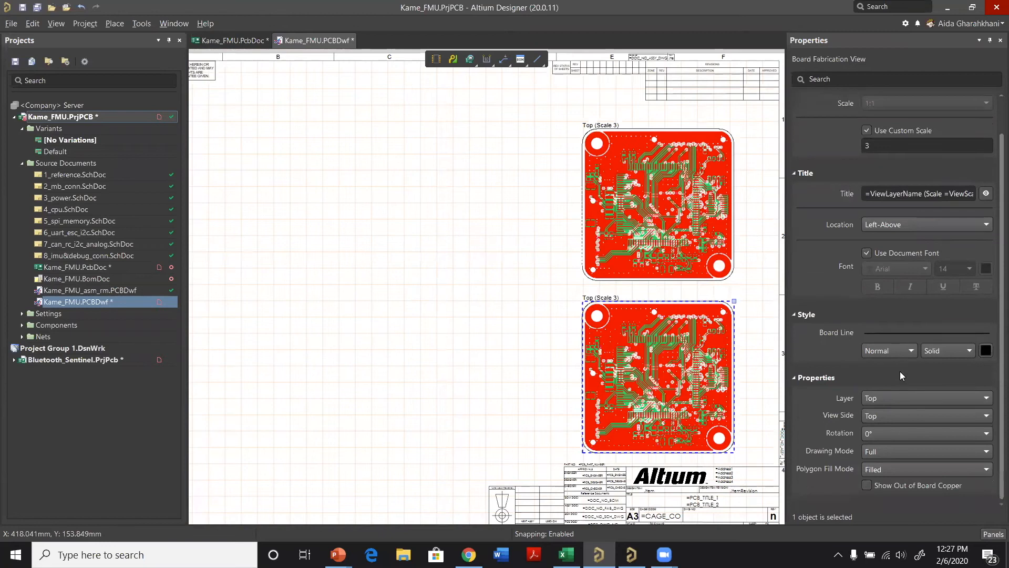
pyautogui.click(901, 397)
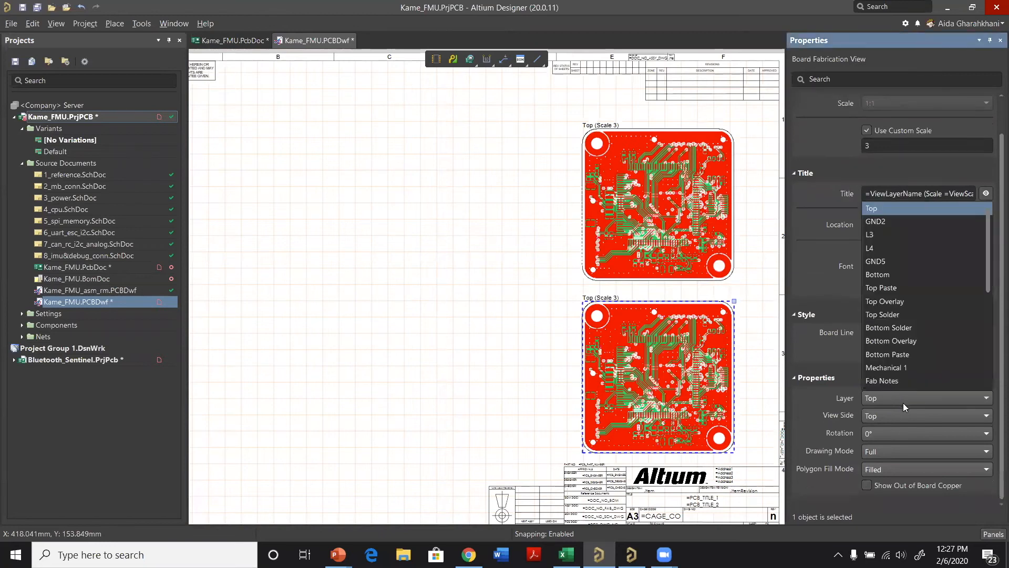
pyautogui.click(907, 272)
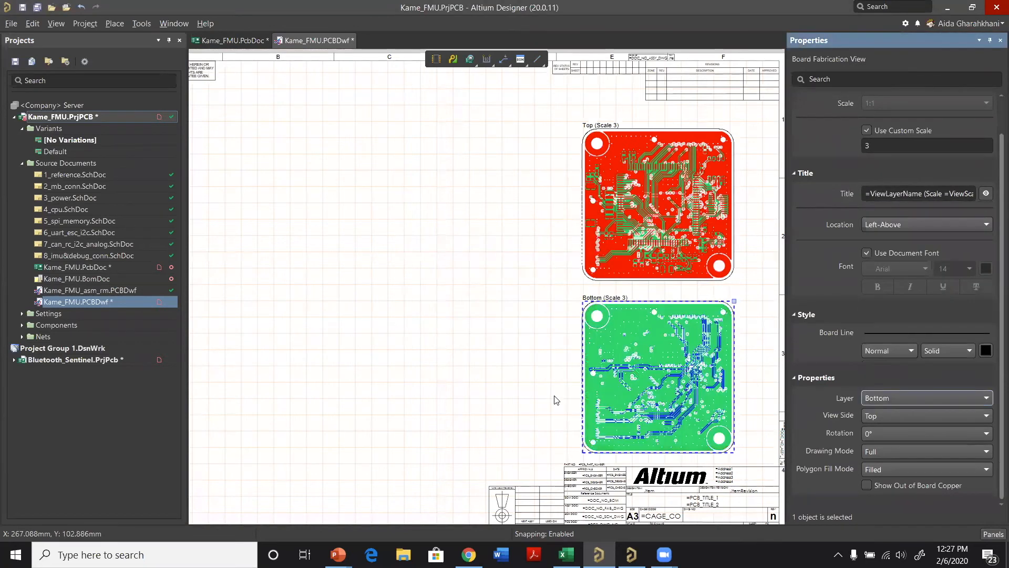
pyautogui.scroll(1, 831, 158)
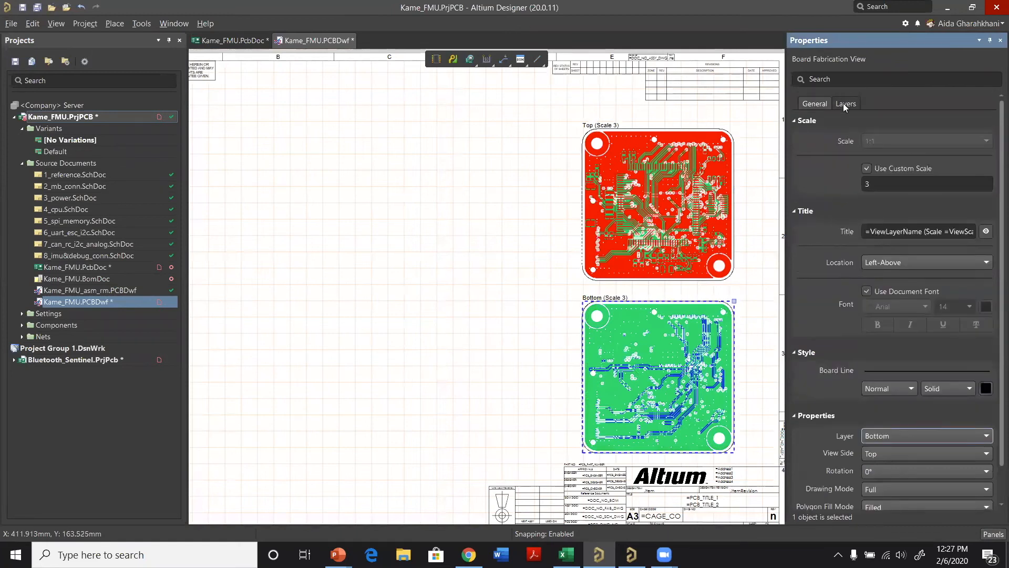
pyautogui.click(845, 104)
pyautogui.click(805, 195)
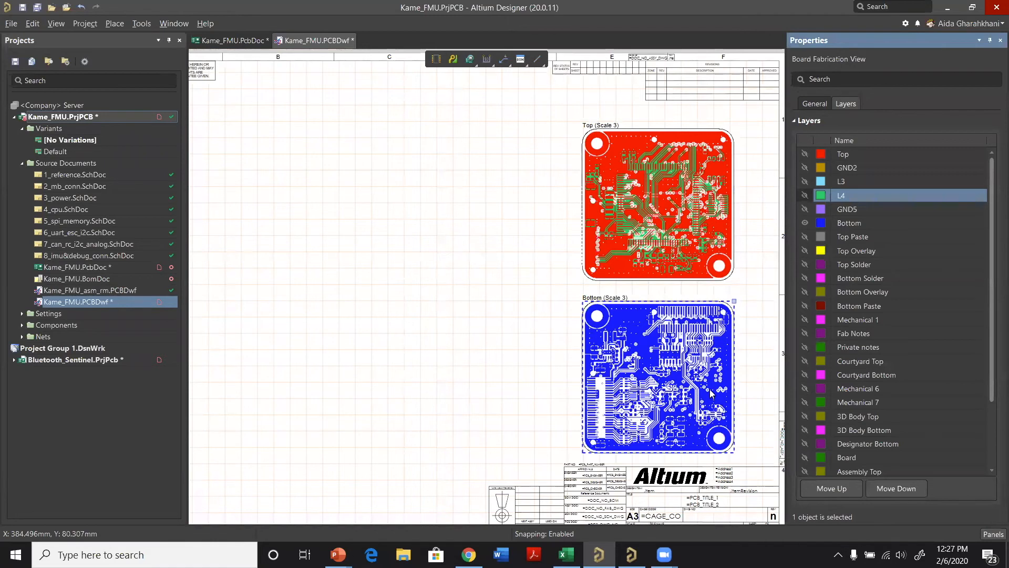
# Step: Place a Drill Drawing View in the upper-left area of the second sheet
pyautogui.keyDown('ctrl'); pyautogui.scroll(1, 710, 392); pyautogui.keyUp('ctrl')
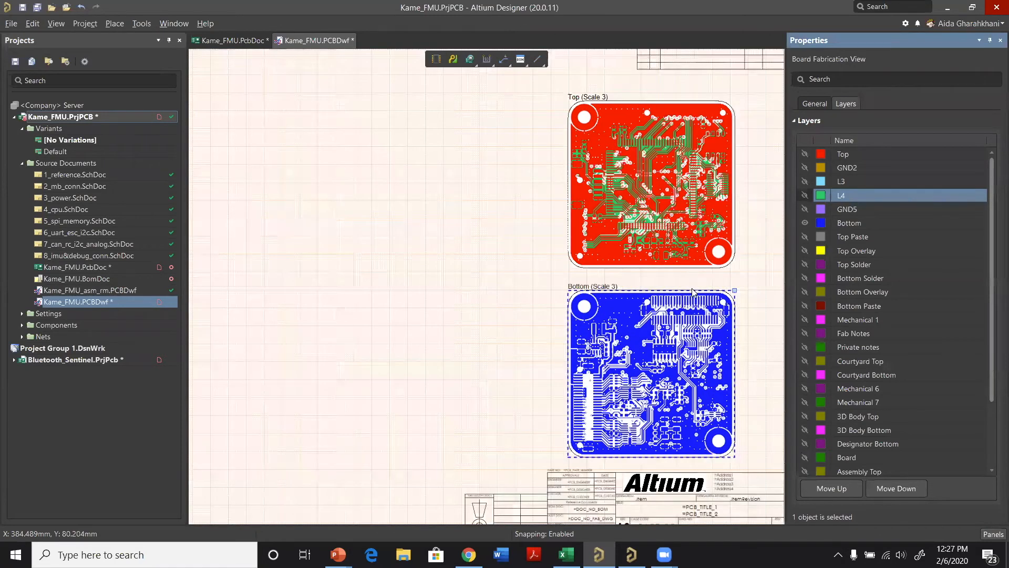
pyautogui.keyDown('ctrl'); pyautogui.scroll(2, 692, 292); pyautogui.keyUp('ctrl')
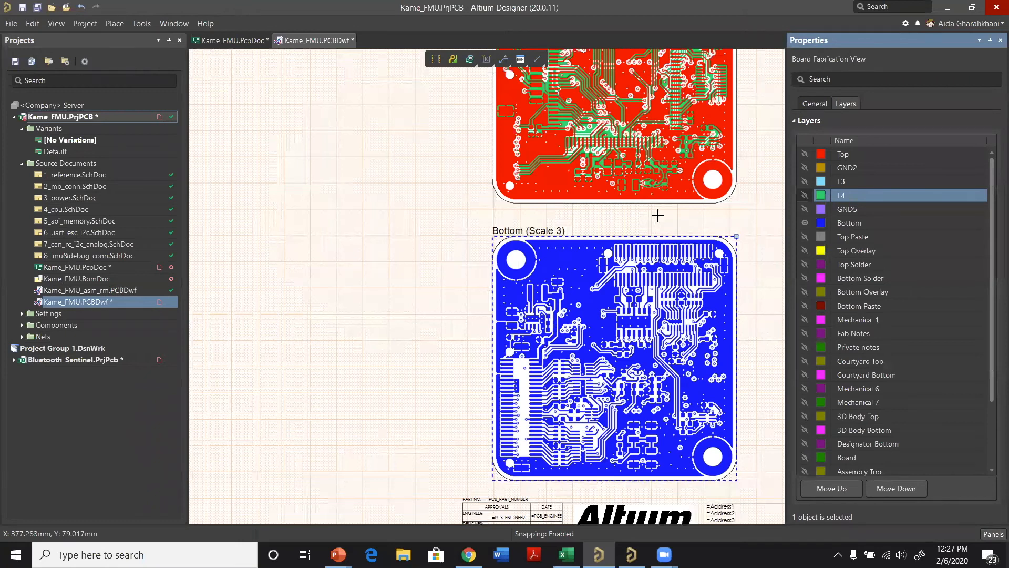
pyautogui.keyDown('ctrl'); pyautogui.scroll(1, 657, 216); pyautogui.keyUp('ctrl')
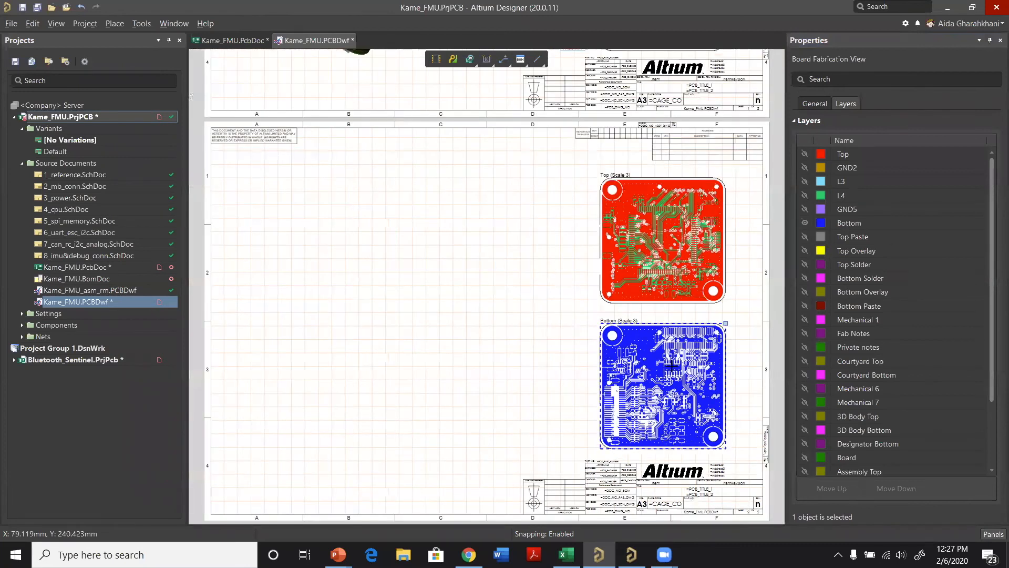
pyautogui.rightClick(311, 199)
pyautogui.click(679, 389)
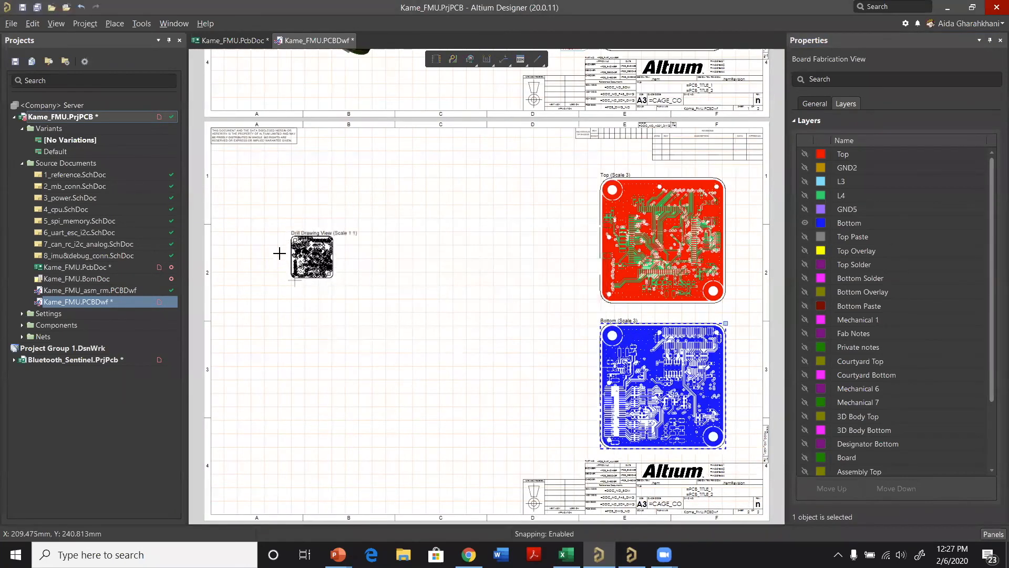
pyautogui.click(263, 238)
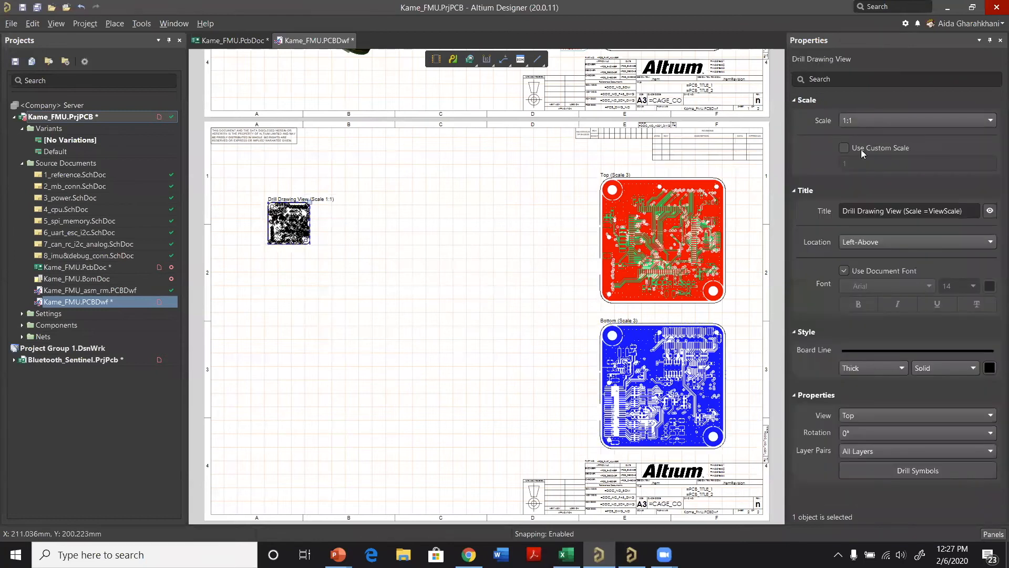
# Step: Give the drill drawing view a custom scale of 3 and move it down inside the sheet border
pyautogui.click(844, 148)
pyautogui.click(857, 165)
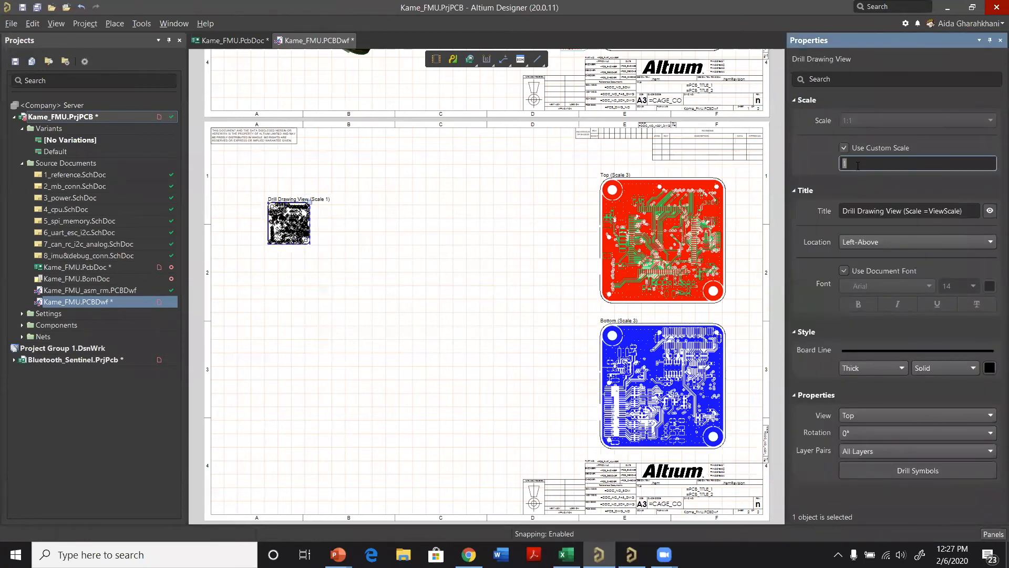
pyautogui.press('Return')
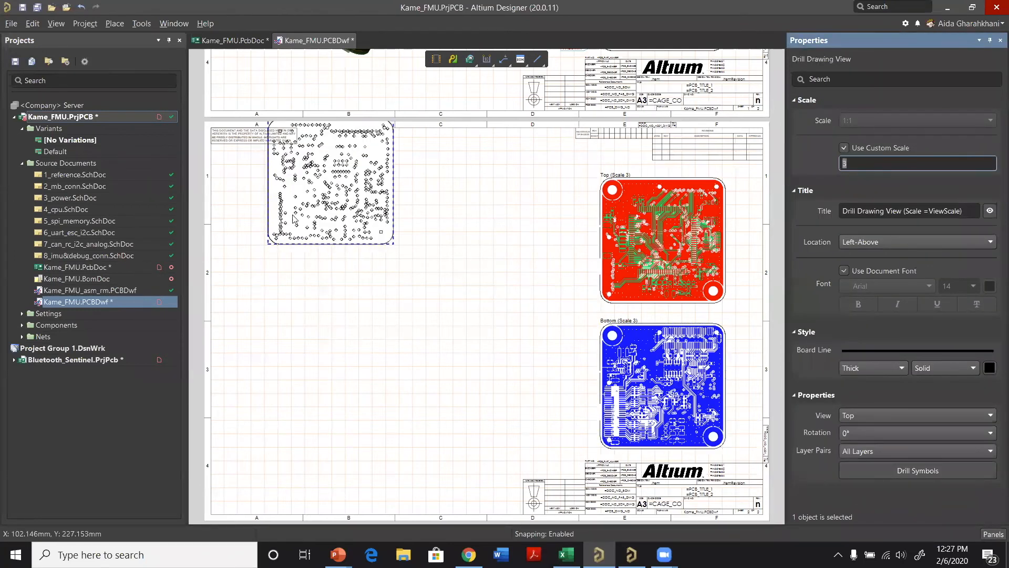
pyautogui.click(331, 286)
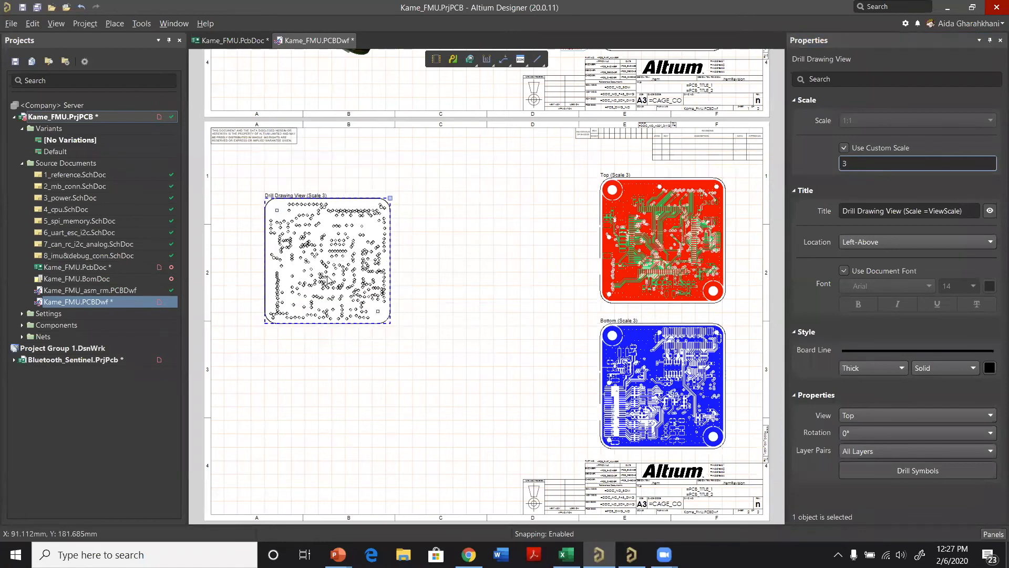
# Step: Place a Drill Table on the sheet between the drill drawing view and the fabrication views
pyautogui.keyDown('ctrl'); pyautogui.scroll(1, 476, 200); pyautogui.keyUp('ctrl')
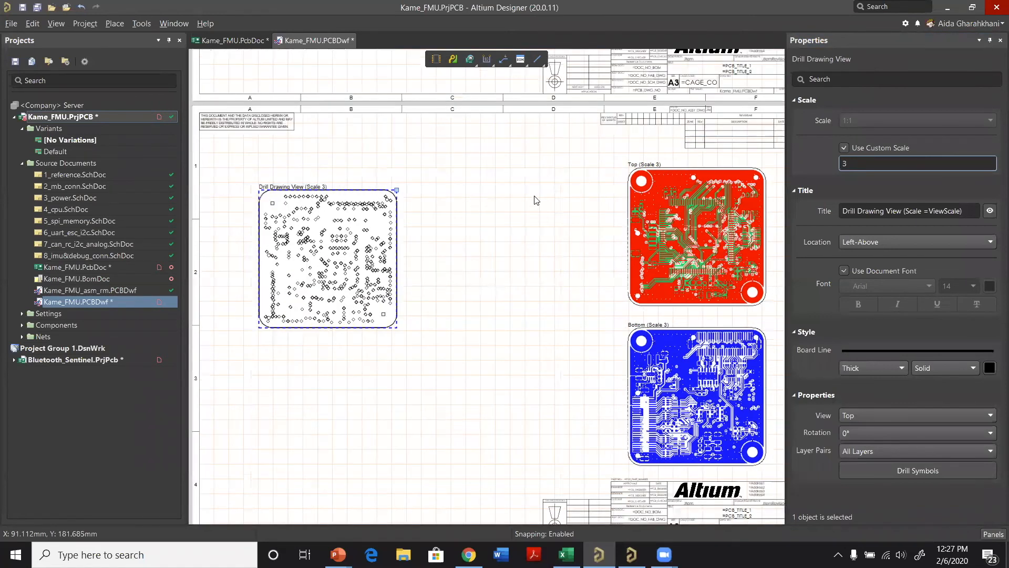
pyautogui.keyDown('ctrl'); pyautogui.scroll(1, 476, 197); pyautogui.keyUp('ctrl')
pyautogui.rightClick(475, 196)
pyautogui.moveTo(534, 200)
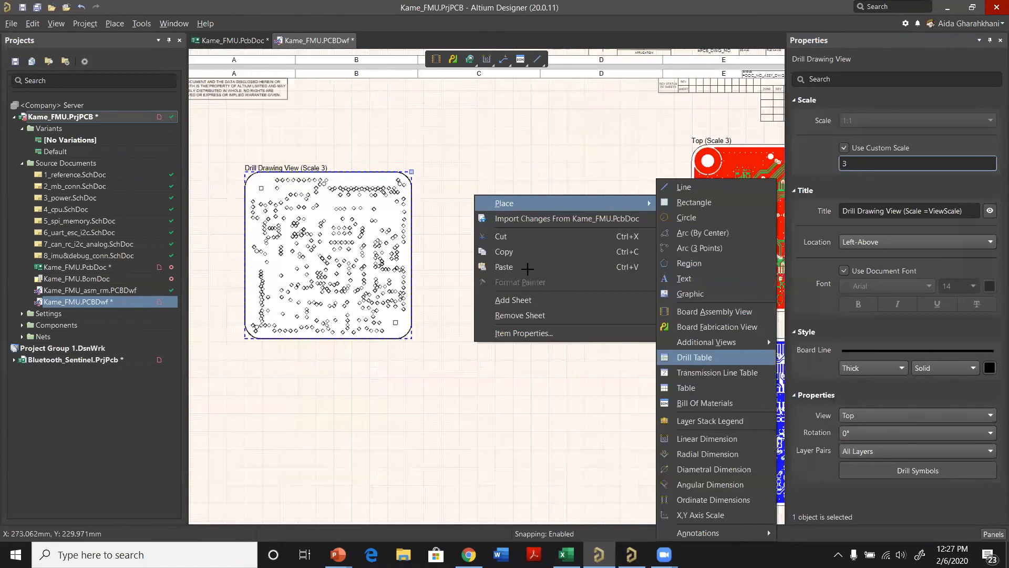
pyautogui.click(704, 358)
pyautogui.click(450, 247)
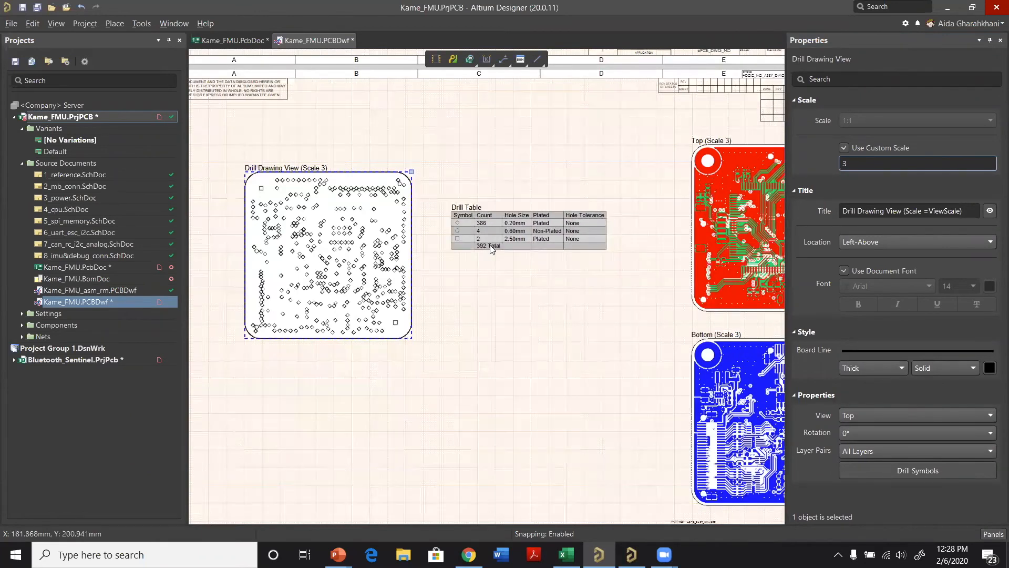
# Step: Raise the drill drawing view level with the Top fabrication view and move the drill table up beside it
pyautogui.keyDown('ctrl'); pyautogui.scroll(1, 483, 247); pyautogui.keyUp('ctrl')
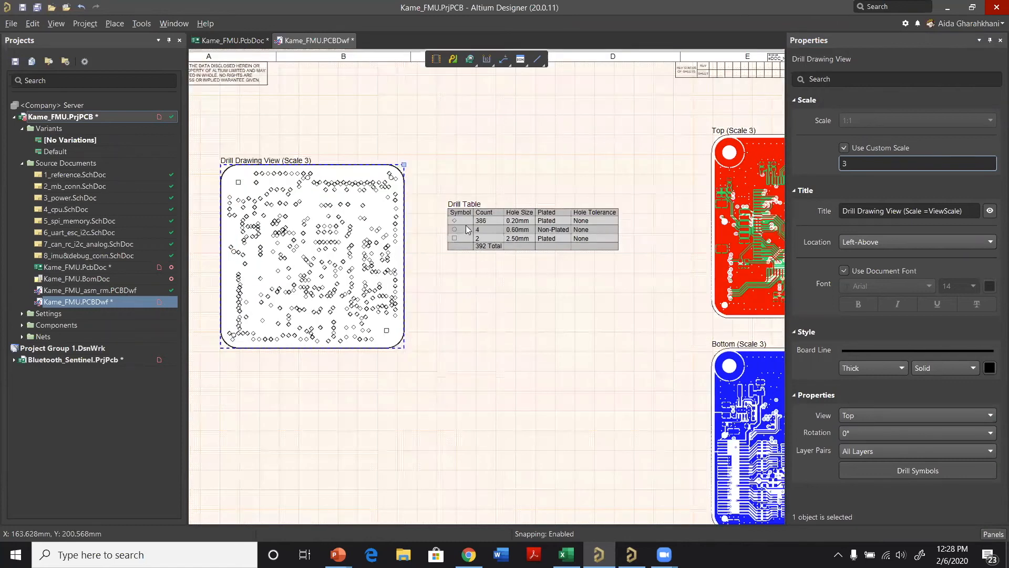
pyautogui.keyDown('ctrl'); pyautogui.scroll(1, 466, 218); pyautogui.keyUp('ctrl')
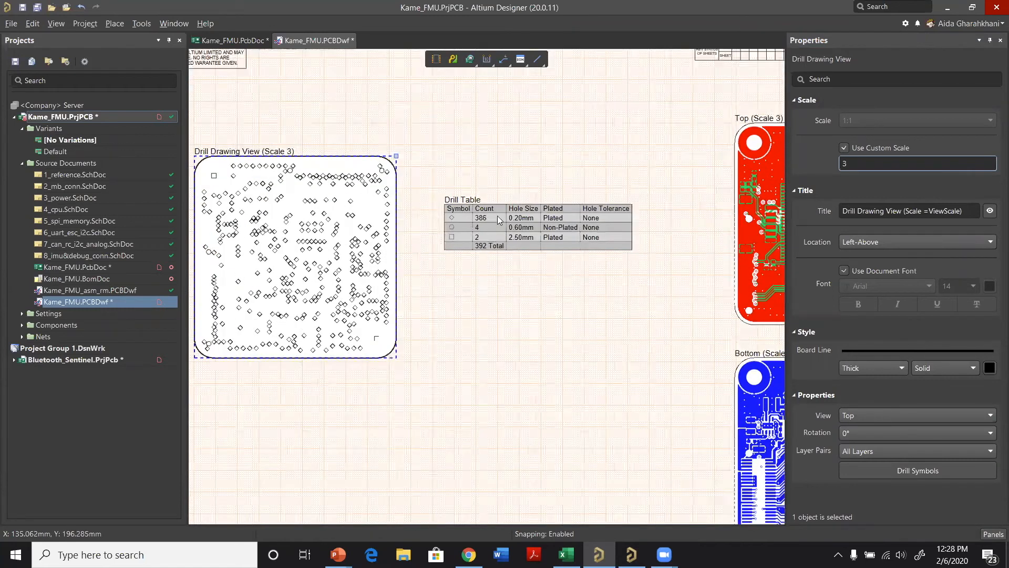
pyautogui.keyDown('ctrl'); pyautogui.scroll(1, 504, 218); pyautogui.keyUp('ctrl')
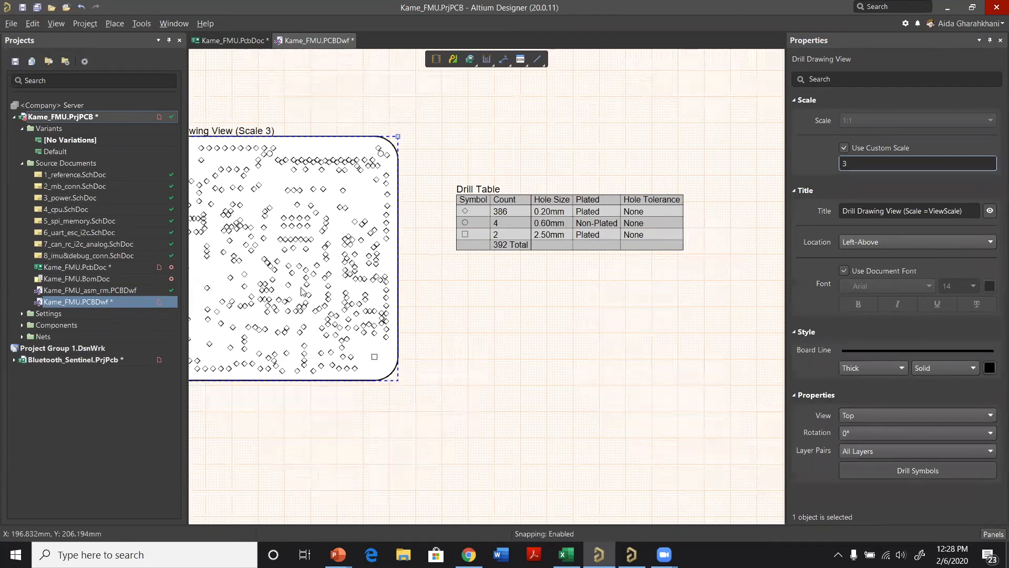
pyautogui.keyDown('ctrl'); pyautogui.scroll(-1, 451, 231); pyautogui.keyUp('ctrl')
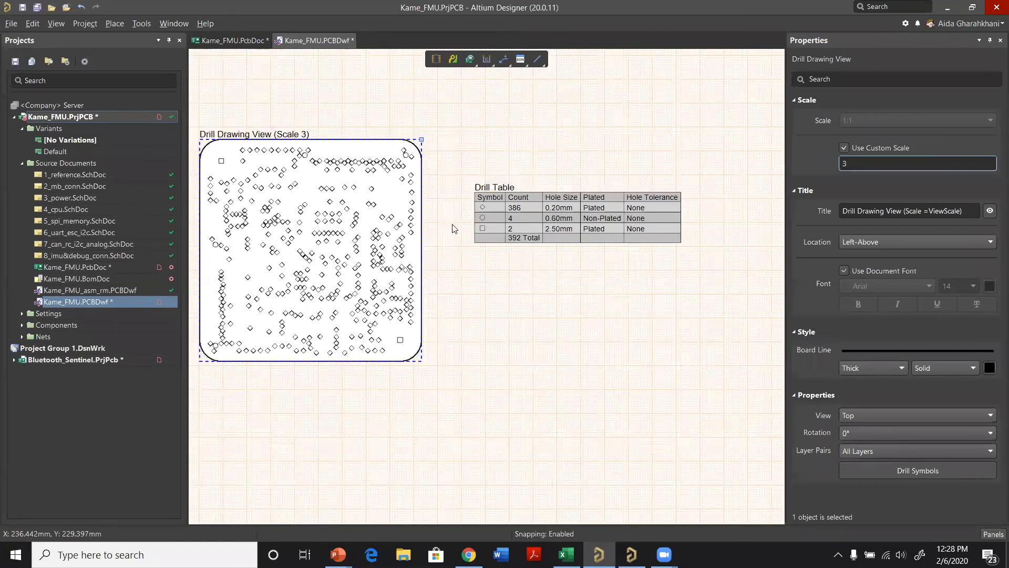
pyautogui.keyDown('ctrl'); pyautogui.scroll(-2, 312, 262); pyautogui.keyUp('ctrl')
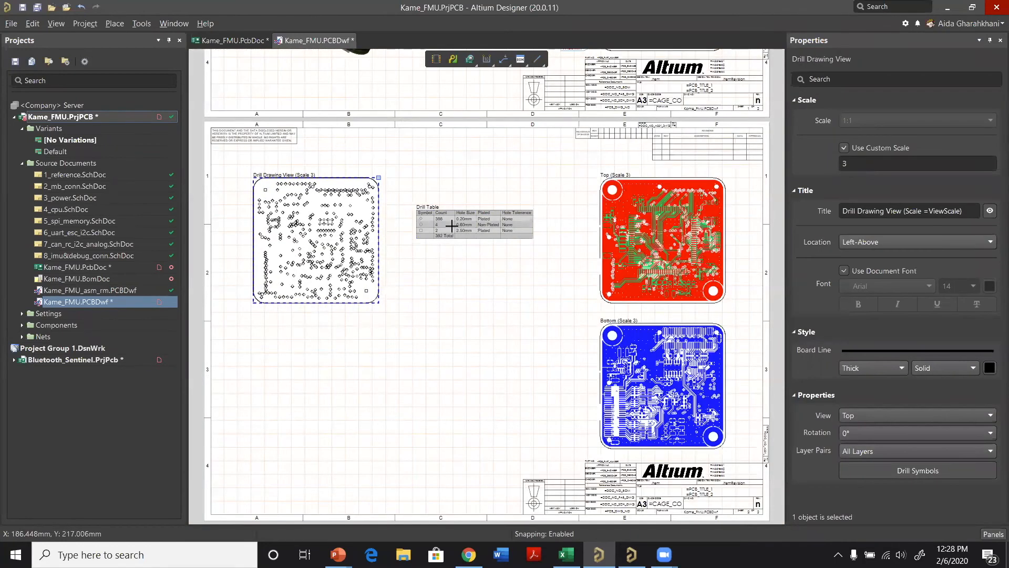
pyautogui.click(446, 215)
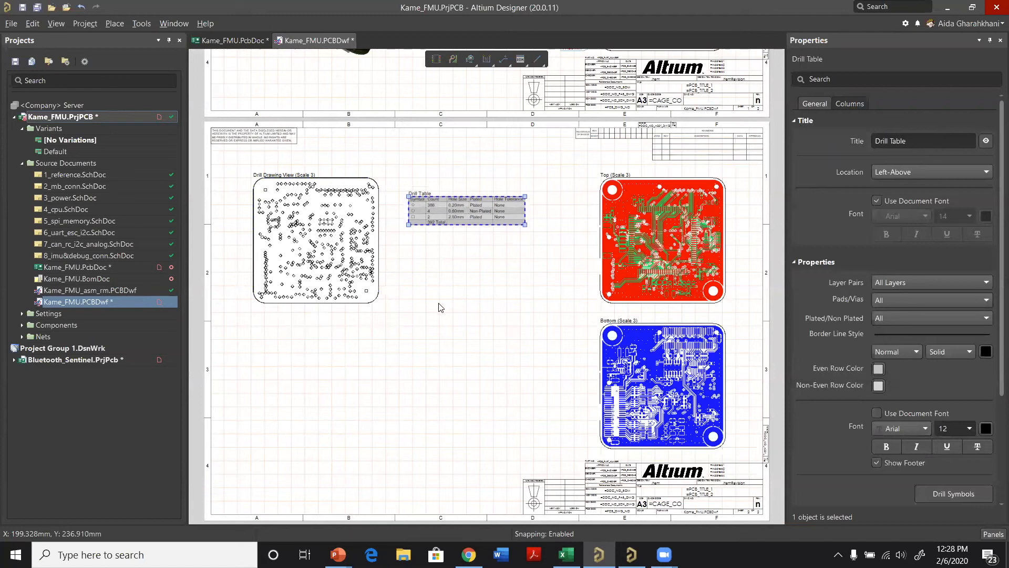
# Step: Place a Layer Stack Legend on the second sheet directly below the drill drawing view
pyautogui.keyDown('ctrl'); pyautogui.scroll(-1, 461, 385); pyautogui.keyUp('ctrl')
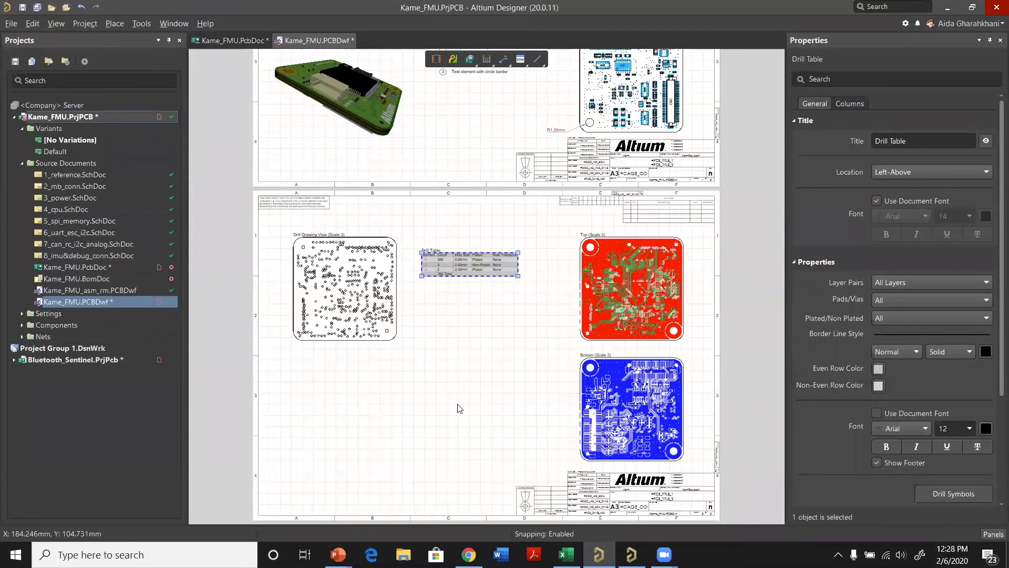
pyautogui.rightClick(464, 341)
pyautogui.moveTo(563, 350)
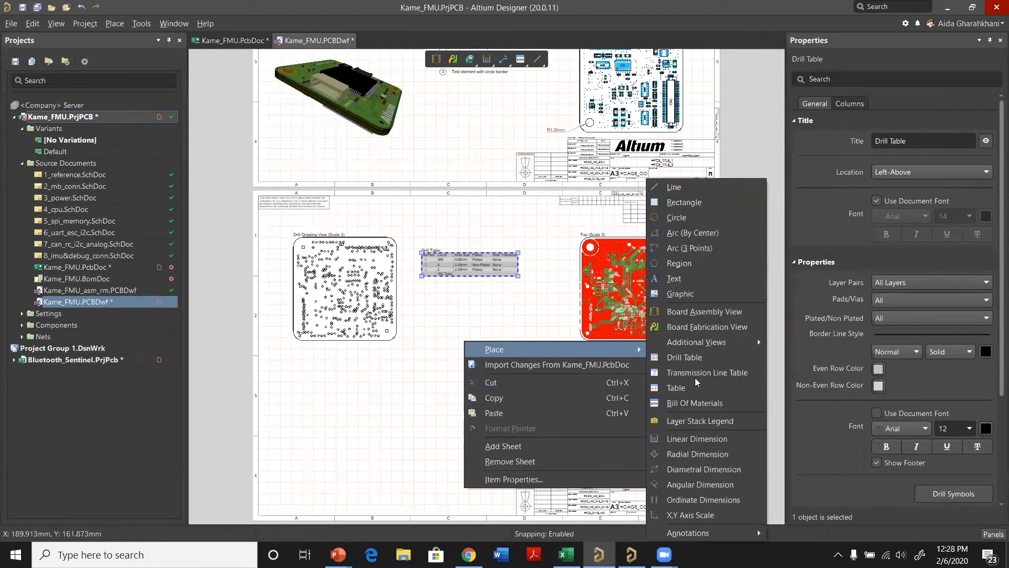
pyautogui.click(698, 428)
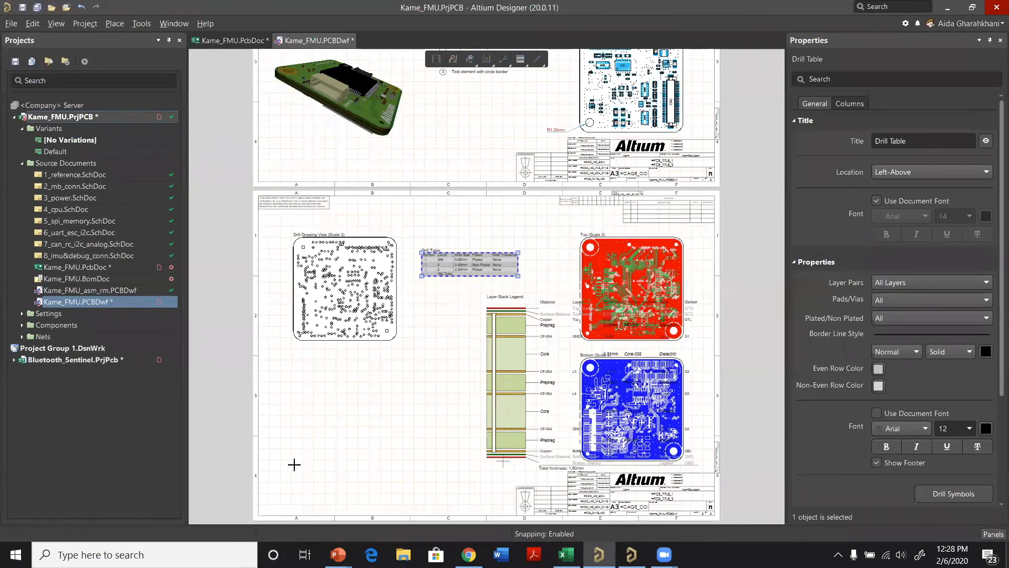
pyautogui.click(281, 526)
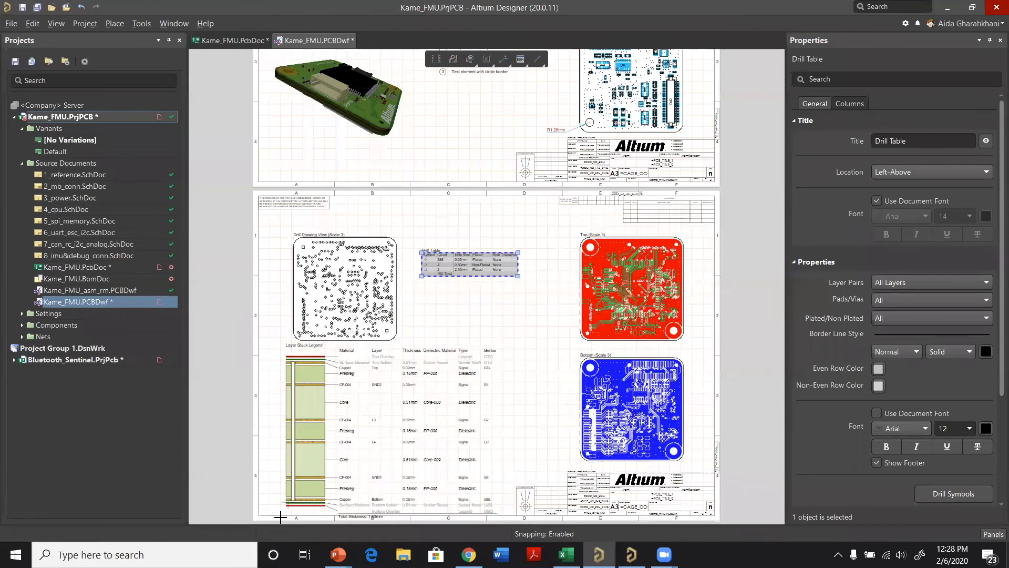
pyautogui.click(265, 517)
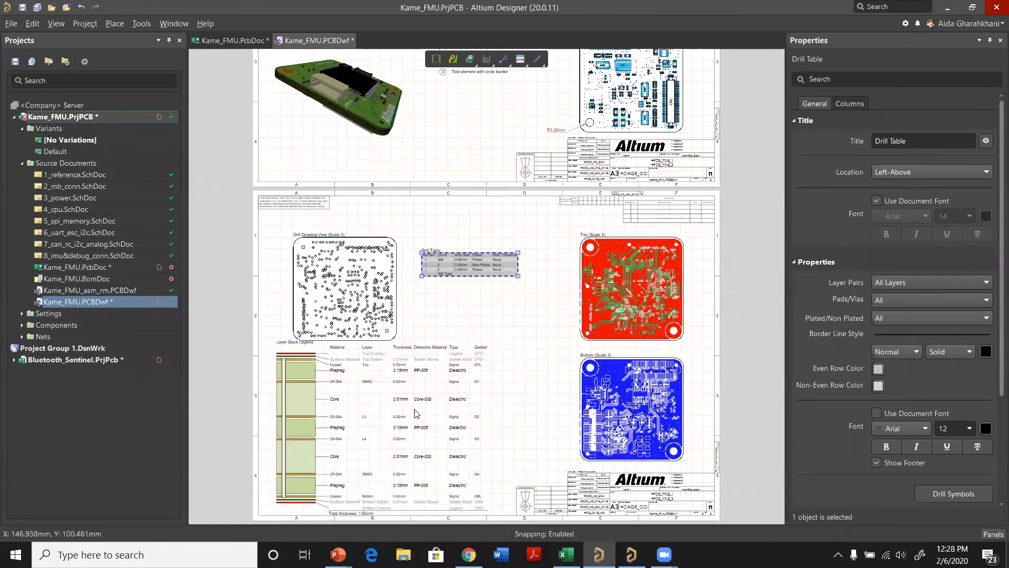
# Step: Set the layer stack legend's display mode to Default and move the legend up inside the sheet border
pyautogui.keyDown('ctrl'); pyautogui.scroll(1, 485, 428); pyautogui.keyUp('ctrl')
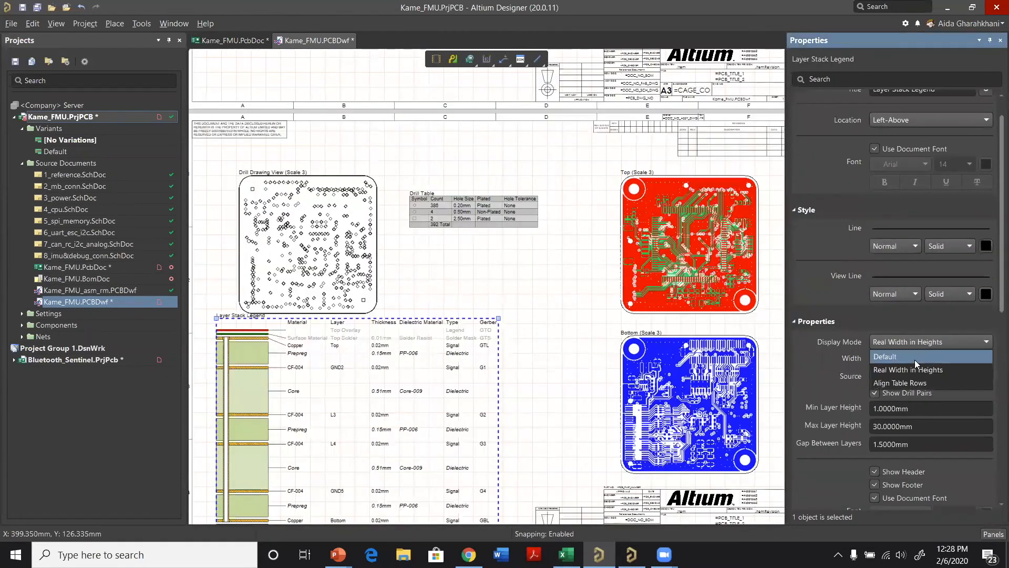
pyautogui.click(903, 416)
pyautogui.moveTo(369, 484); pyautogui.dragTo(367, 434)
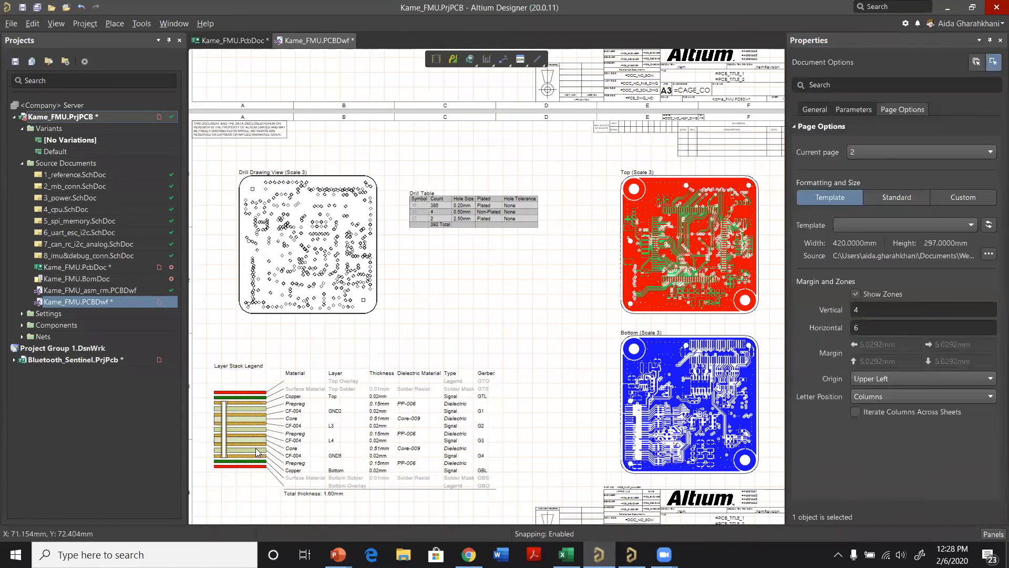
# Step: Examine the layer stack legend's layer graphic and its material, layer, thickness, dielectric, type and Gerber columns
pyautogui.keyDown('ctrl'); pyautogui.scroll(1, 292, 450); pyautogui.keyUp('ctrl')
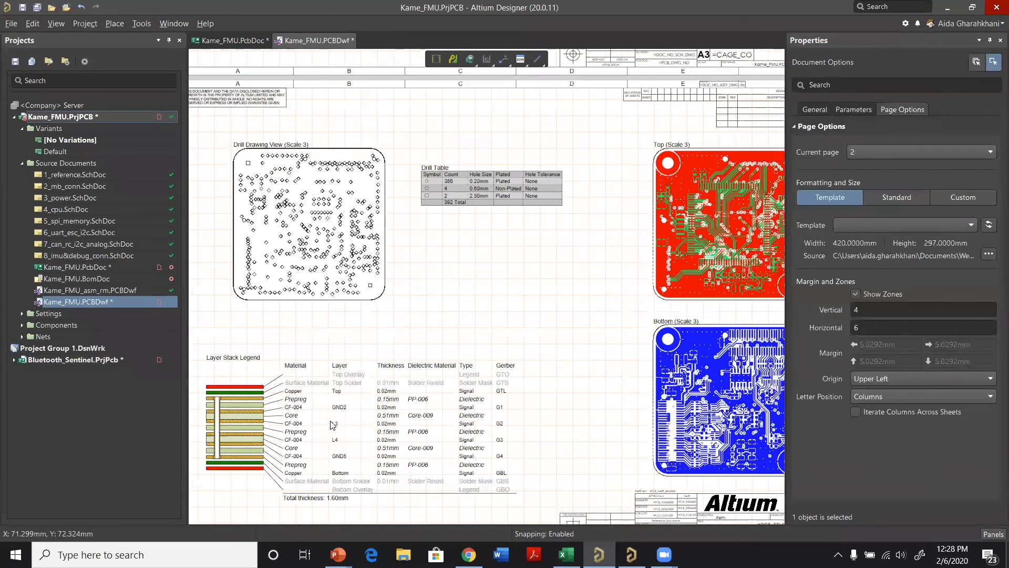
pyautogui.keyDown('ctrl'); pyautogui.scroll(3, 334, 469); pyautogui.keyUp('ctrl')
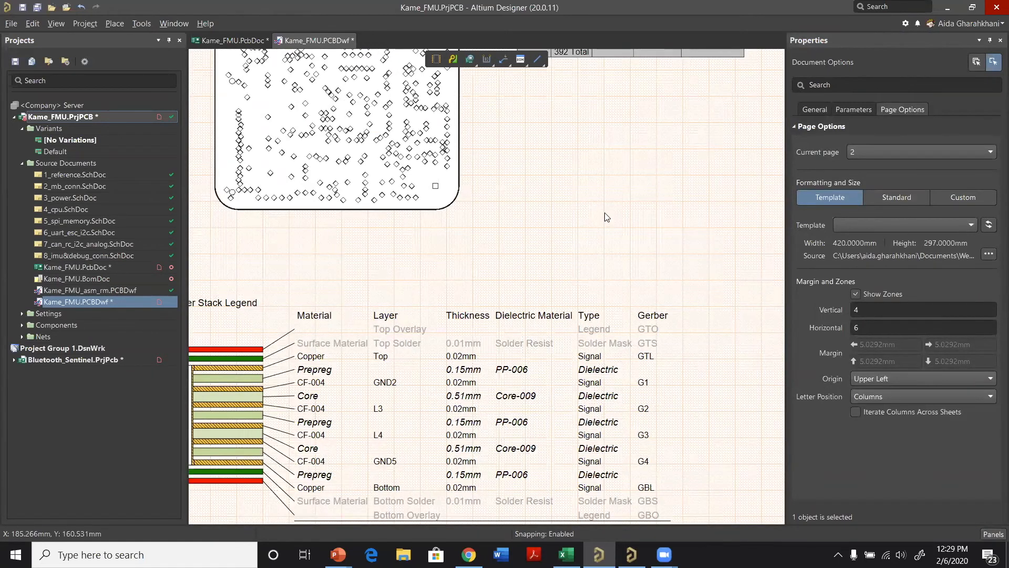
pyautogui.keyDown('ctrl'); pyautogui.scroll(-1, 294, 321); pyautogui.keyUp('ctrl')
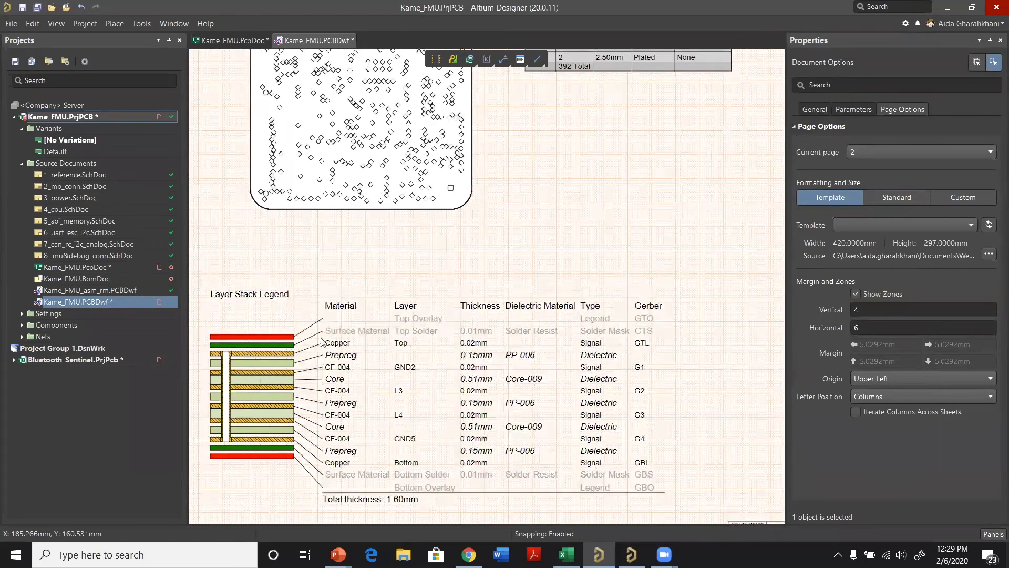
pyautogui.keyDown('ctrl'); pyautogui.scroll(-1, 434, 400); pyautogui.keyUp('ctrl')
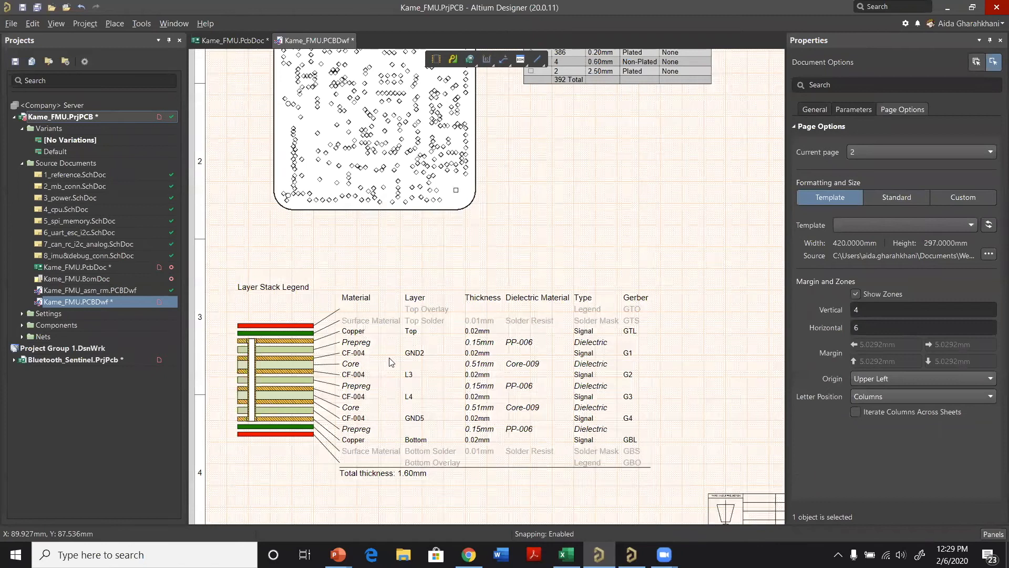
pyautogui.keyDown('ctrl'); pyautogui.scroll(-1, 315, 313); pyautogui.keyUp('ctrl')
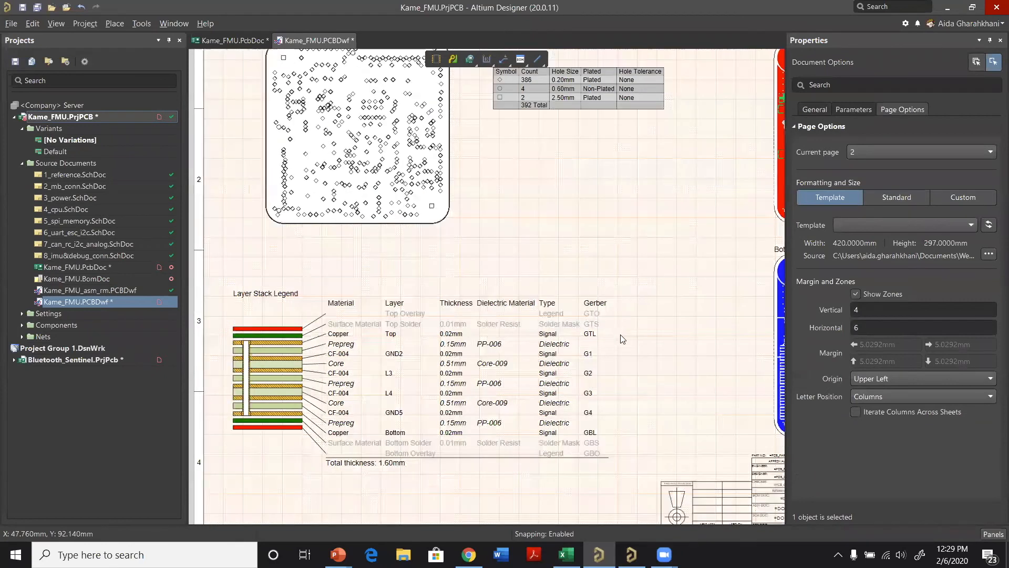
pyautogui.keyDown('ctrl'); pyautogui.scroll(-1, 624, 338); pyautogui.keyUp('ctrl')
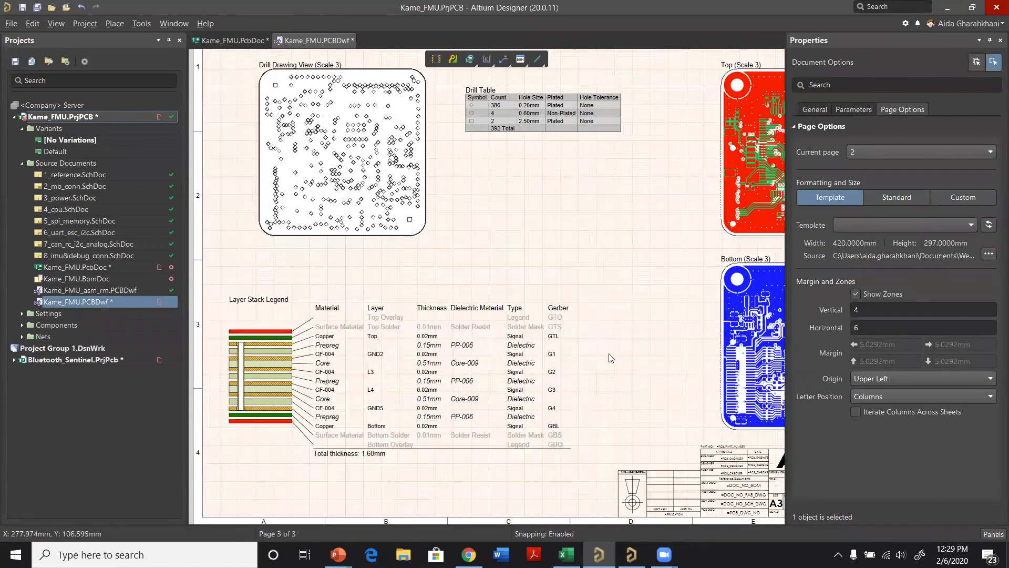
# Step: Place a Bill Of Materials table on the third sheet, left of the sheet's centre
pyautogui.scroll(-2, 442, 326)
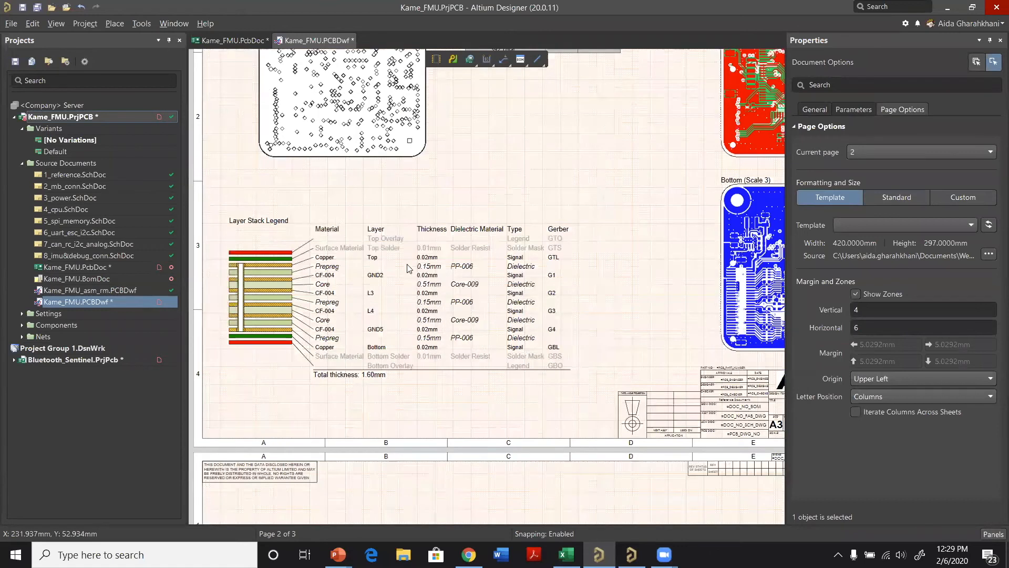
pyautogui.scroll(-2, 399, 274)
pyautogui.scroll(-4, 399, 280)
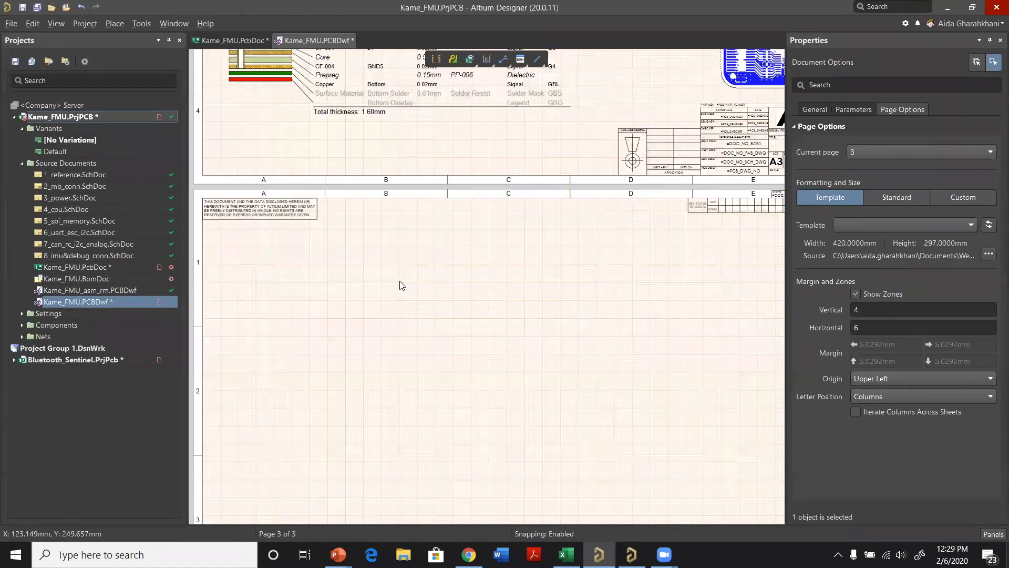
pyautogui.keyDown('ctrl'); pyautogui.scroll(-1, 399, 248); pyautogui.keyUp('ctrl')
pyautogui.rightClick(399, 248)
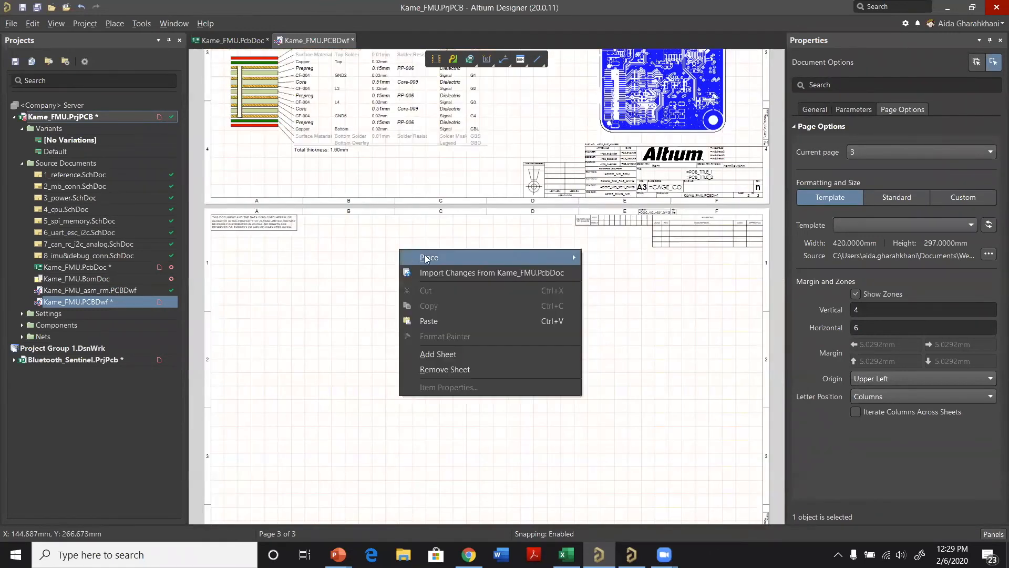
pyautogui.moveTo(425, 254)
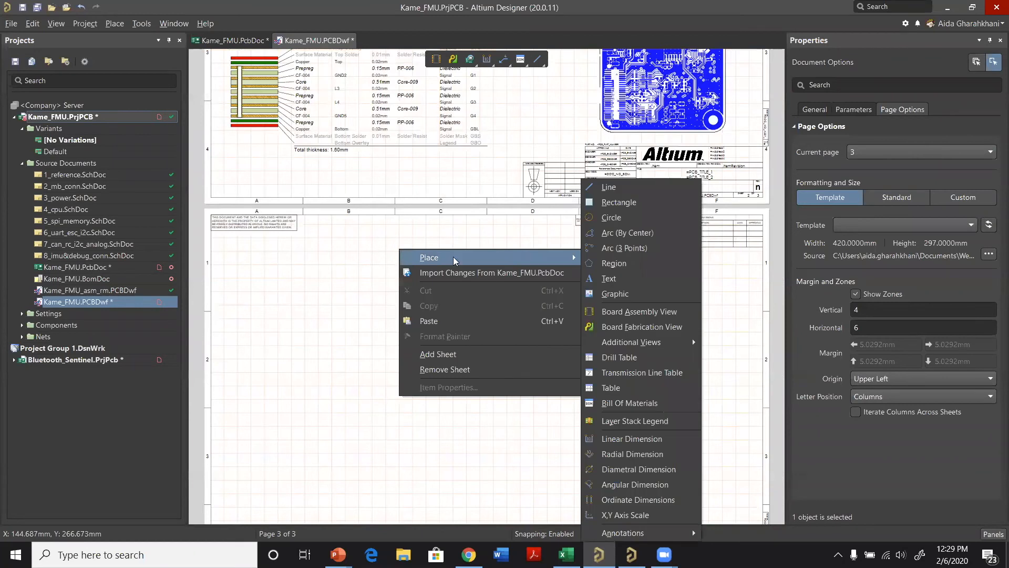
pyautogui.click(639, 404)
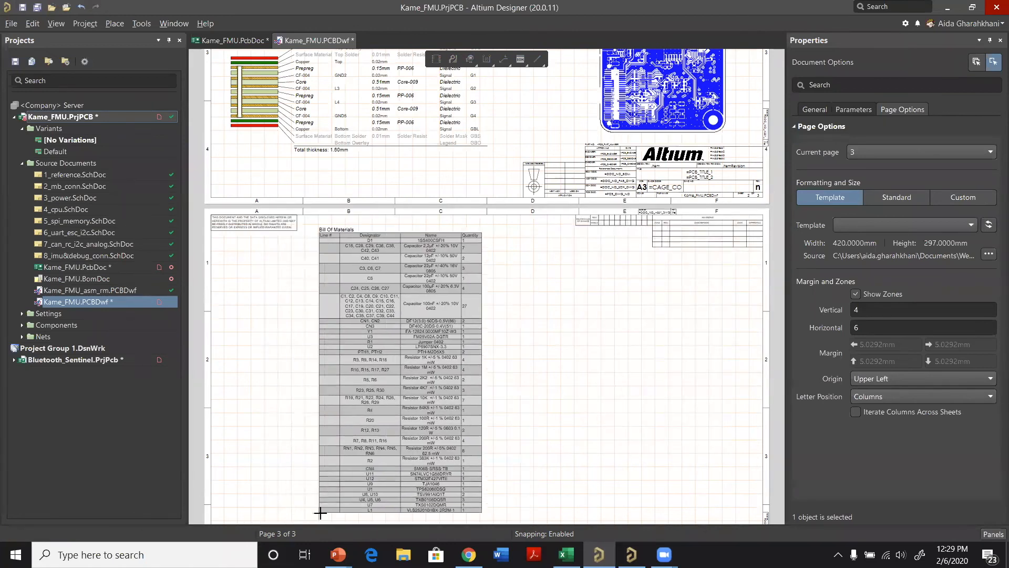
pyautogui.click(321, 516)
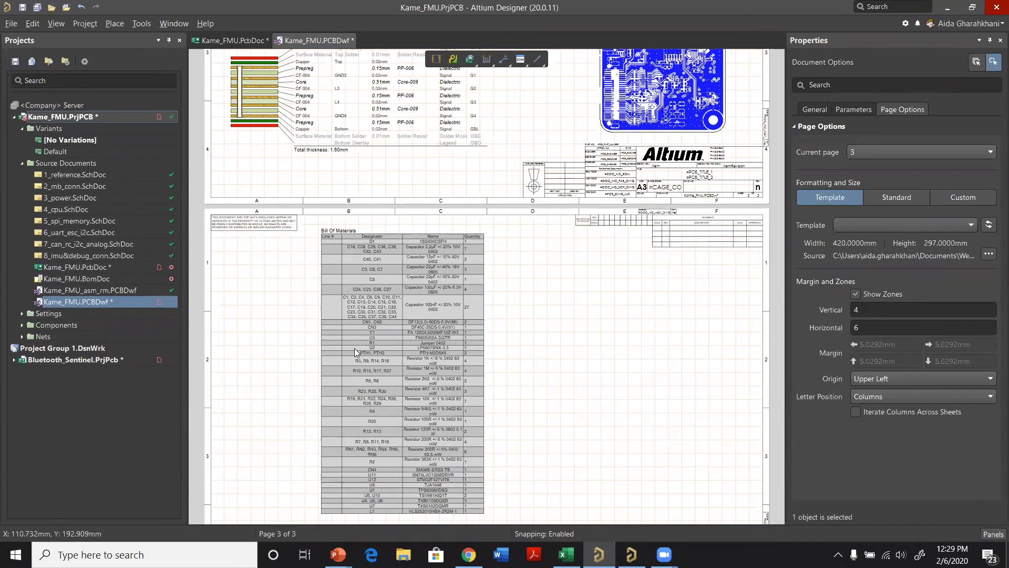
# Step: Try showing additional columns such as Height(Mil) in the bill of materials table and hide them again
pyautogui.keyDown('ctrl'); pyautogui.scroll(1, 442, 229); pyautogui.keyUp('ctrl')
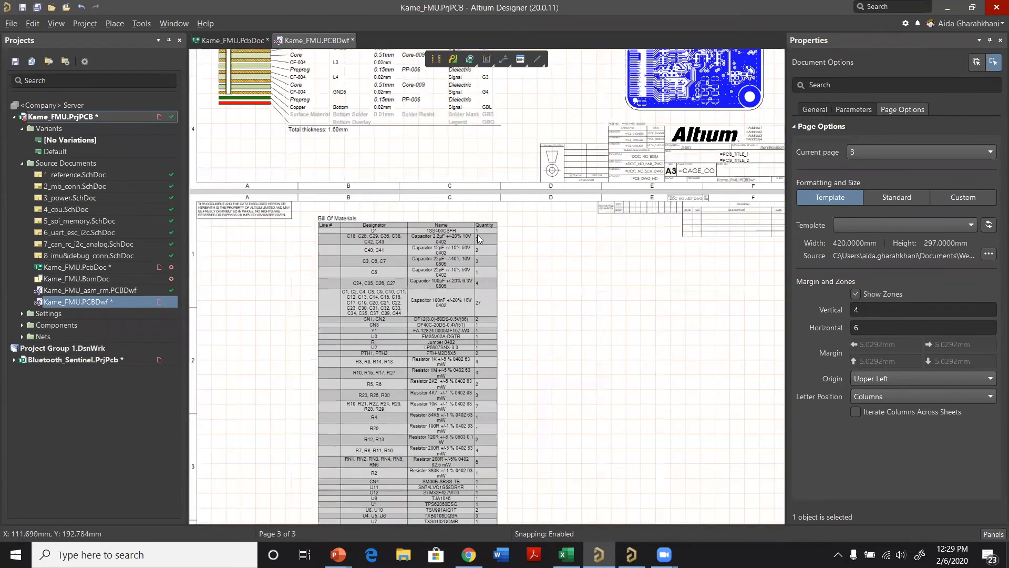
pyautogui.keyDown('ctrl'); pyautogui.scroll(1, 384, 351); pyautogui.keyUp('ctrl')
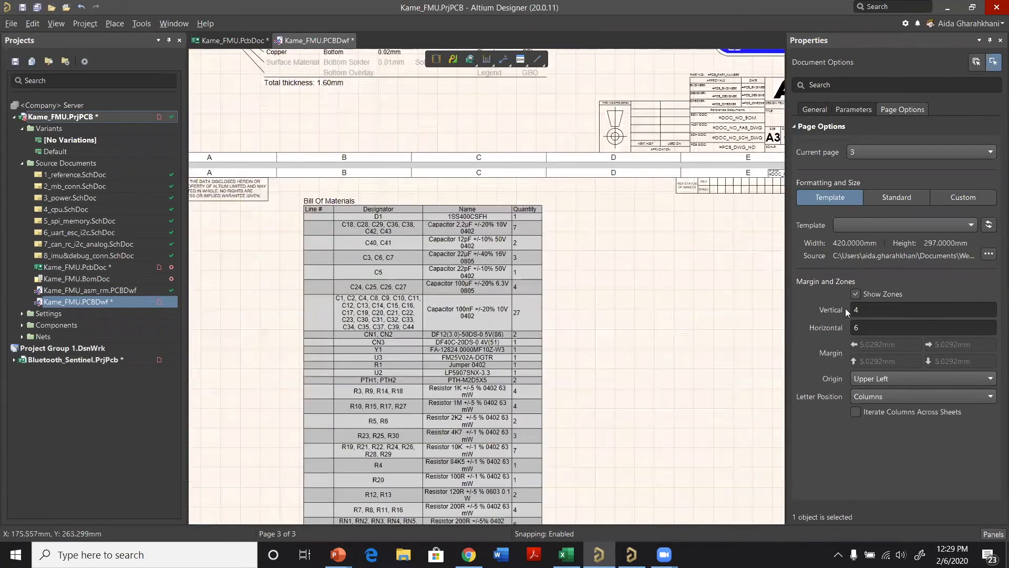
pyautogui.scroll(1, 863, 218)
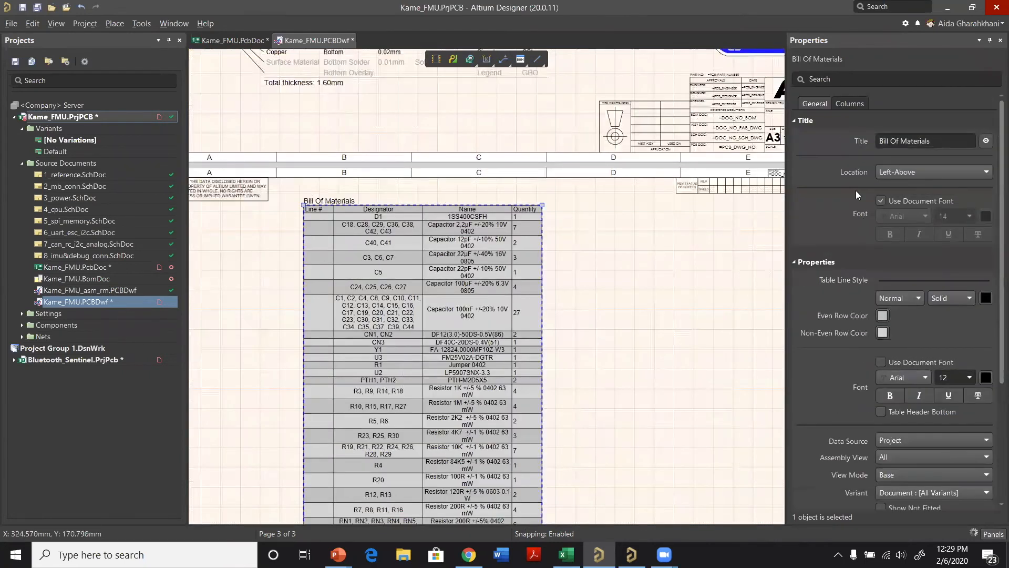
pyautogui.click(849, 104)
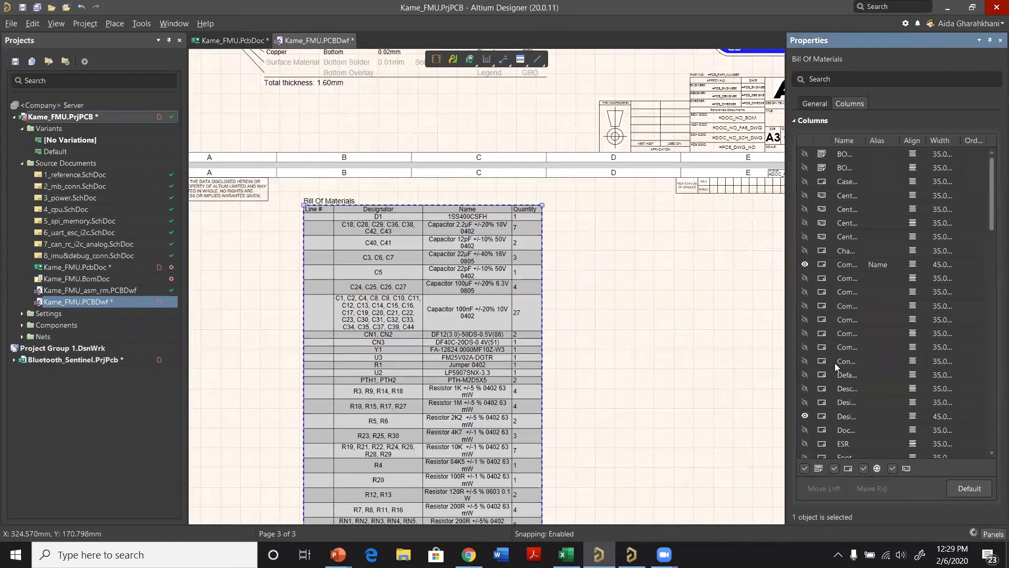
pyautogui.scroll(-3, 825, 336)
pyautogui.scroll(-1, 808, 309)
pyautogui.click(804, 306)
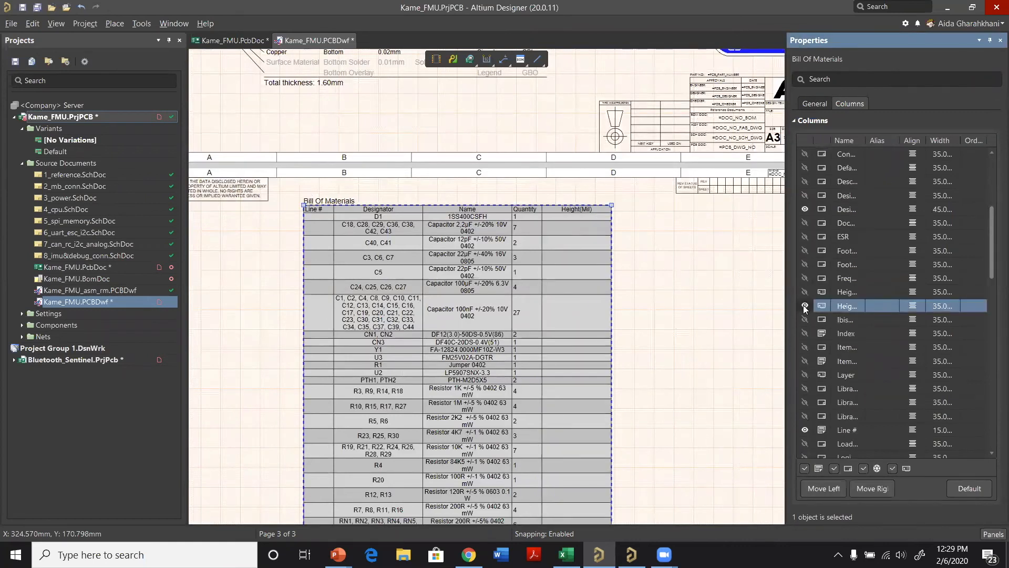
pyautogui.click(804, 264)
pyautogui.click(804, 265)
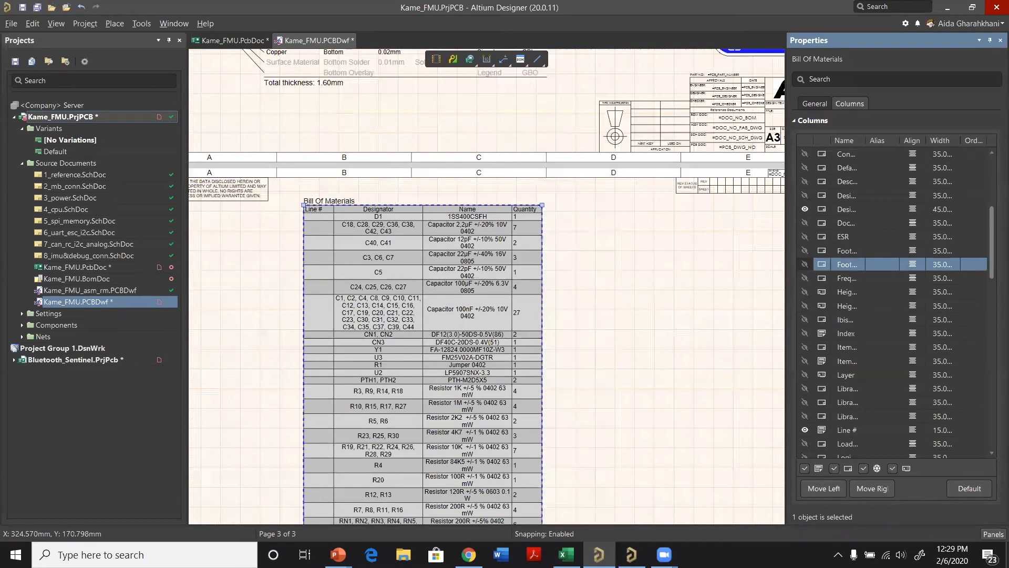
pyautogui.scroll(5, 940, 387)
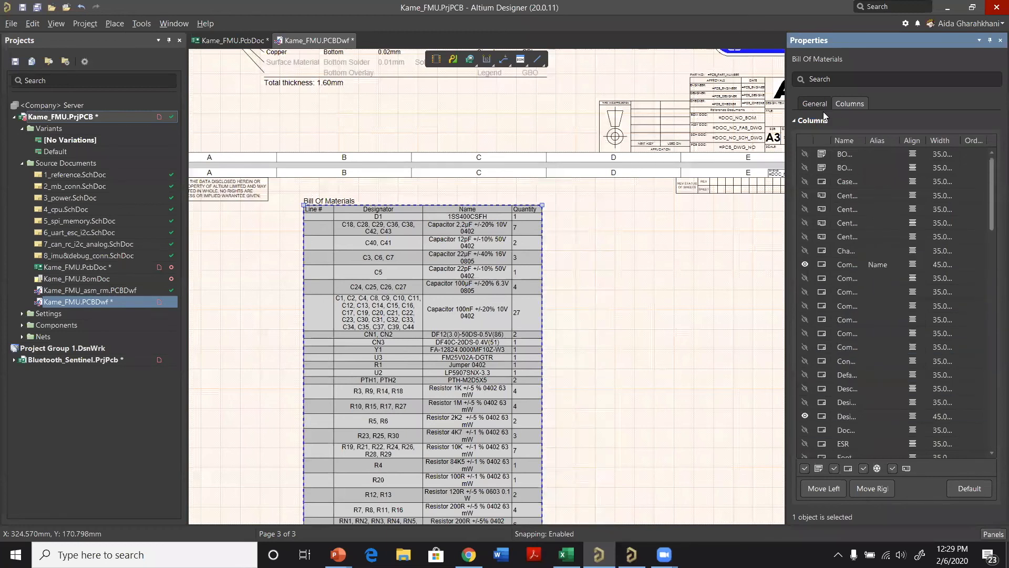
# Step: Examine the bill of materials' general properties, including data source, assembly view, view mode, variant and page settings, and the table's extent on the sheet
pyautogui.click(821, 107)
pyautogui.scroll(-3, 924, 371)
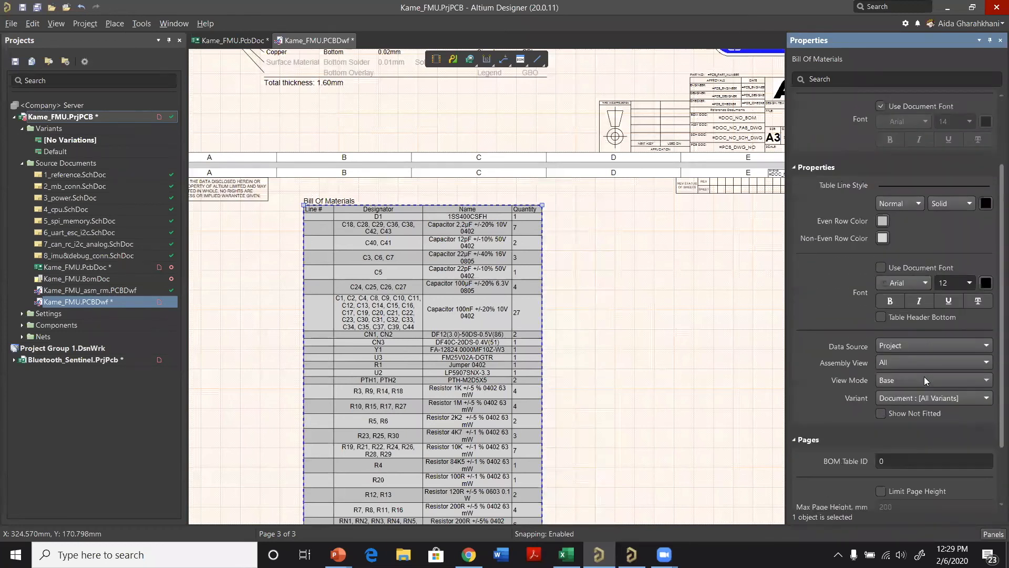
pyautogui.scroll(-2, 917, 363)
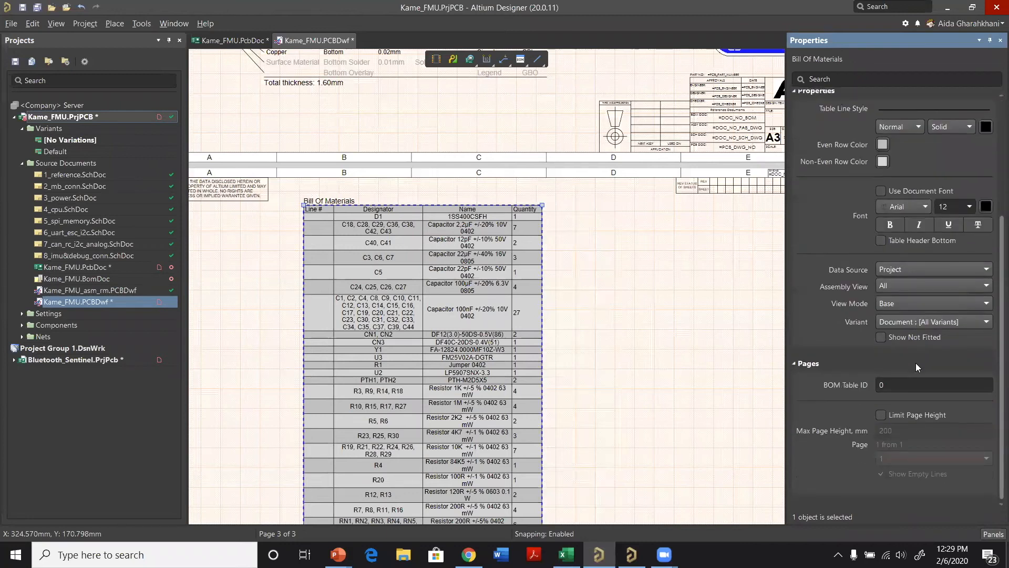
pyautogui.scroll(4, 916, 341)
pyautogui.scroll(-3, 894, 351)
pyautogui.scroll(4, 876, 351)
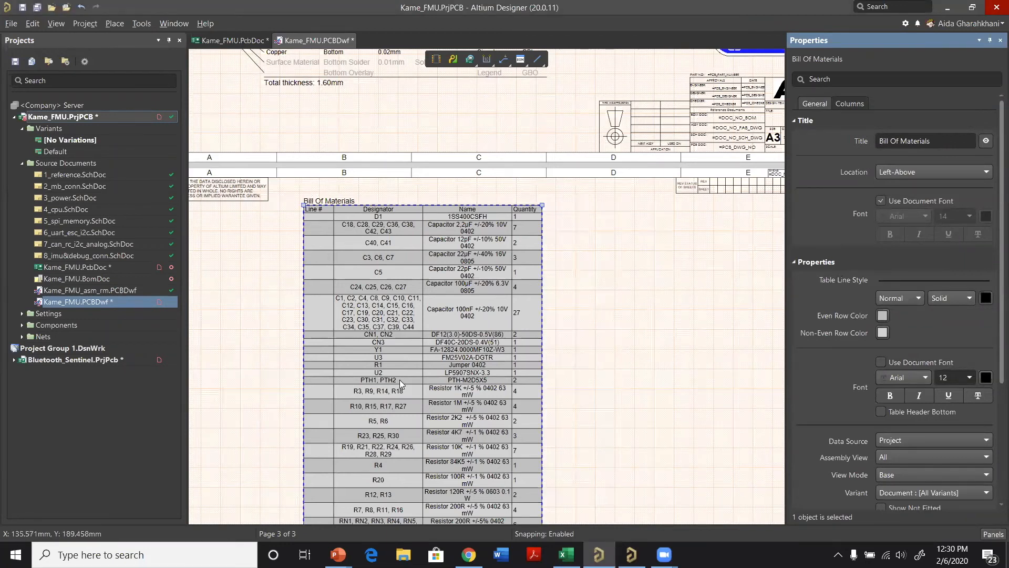
pyautogui.keyDown('ctrl'); pyautogui.scroll(-1, 409, 337); pyautogui.keyUp('ctrl')
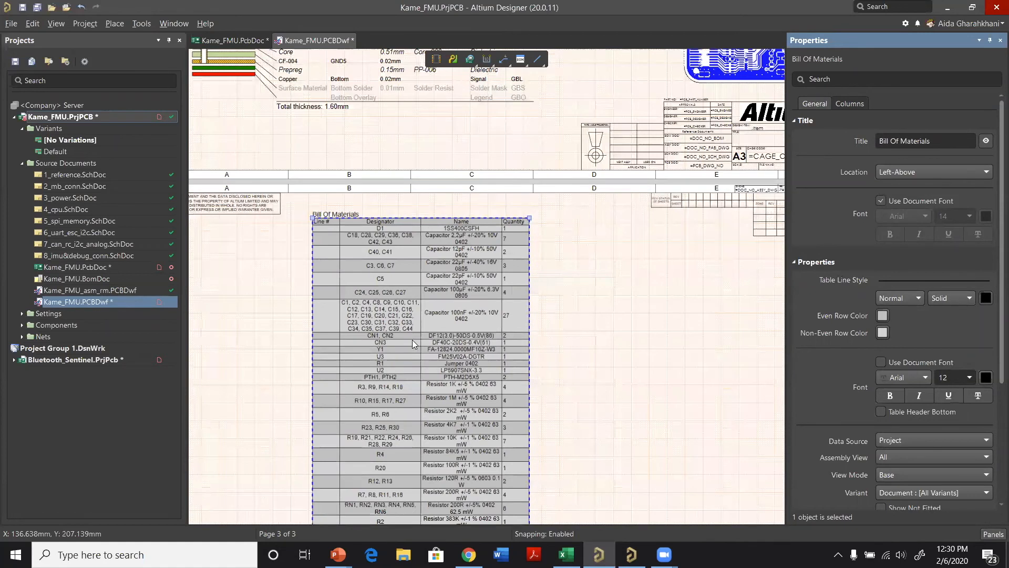
pyautogui.keyDown('ctrl'); pyautogui.scroll(-1, 412, 339); pyautogui.keyUp('ctrl')
pyautogui.keyDown('ctrl'); pyautogui.scroll(-1, 412, 339); pyautogui.keyUp('ctrl')
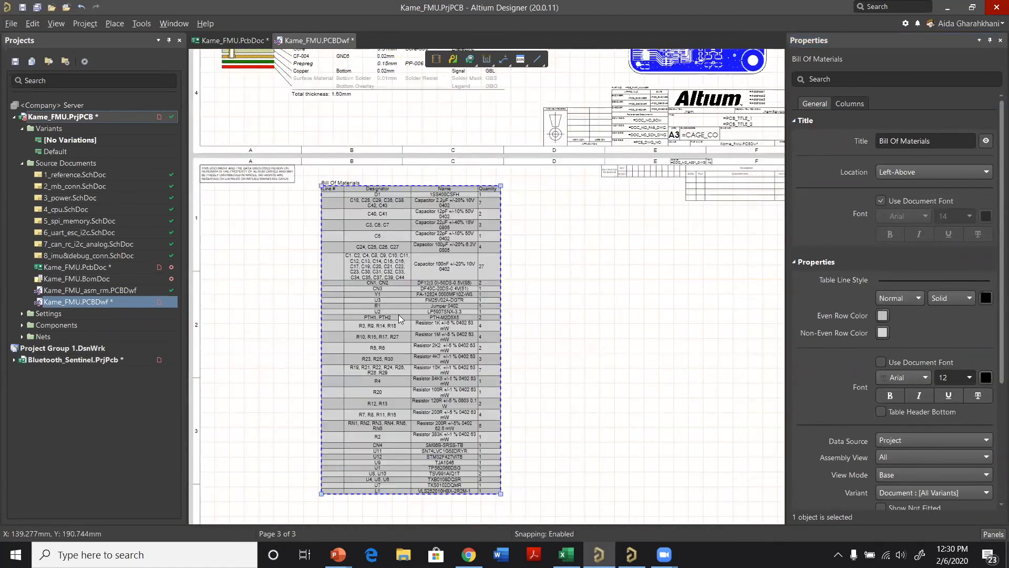
# Step: Limit the page height of the bill of materials table to a maximum of 100 mm
pyautogui.scroll(-4, 908, 440)
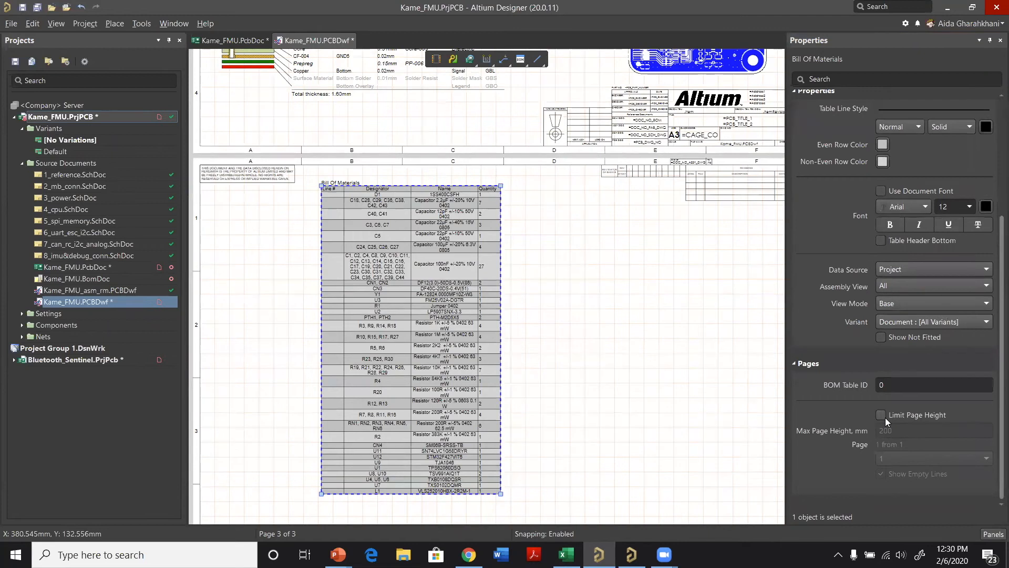
pyautogui.click(880, 415)
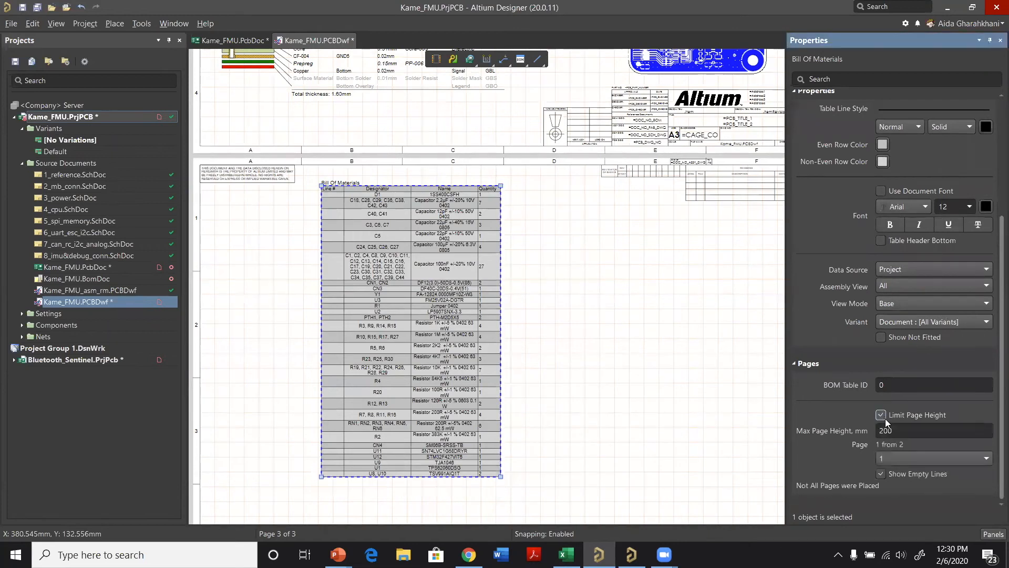
pyautogui.click(891, 431)
pyautogui.write('100')
pyautogui.press('Return')
# Step: Move the shortened bill of materials table to the upper-left area of the third sheet
pyautogui.moveTo(439, 293); pyautogui.dragTo(385, 329)
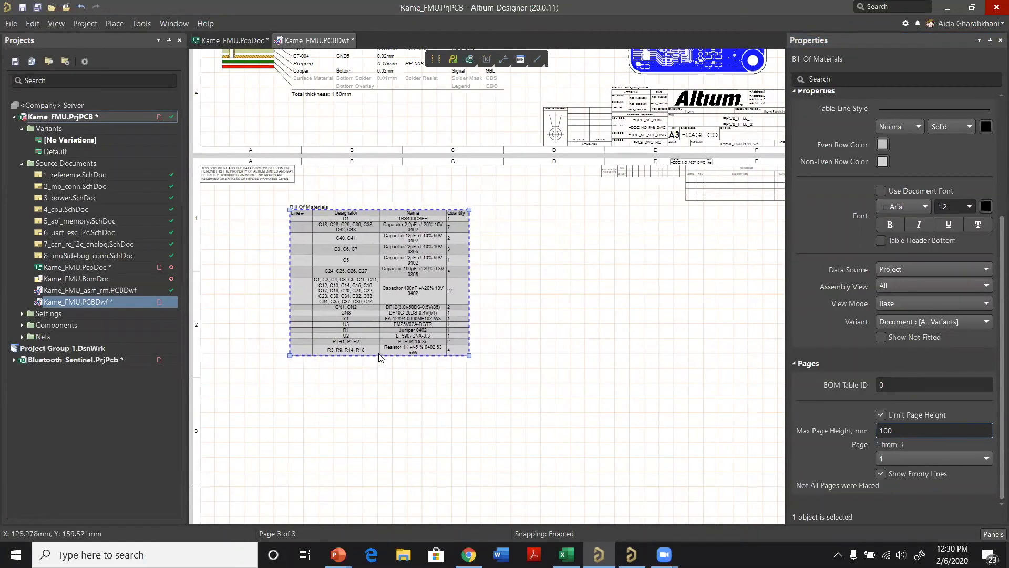
pyautogui.click(904, 459)
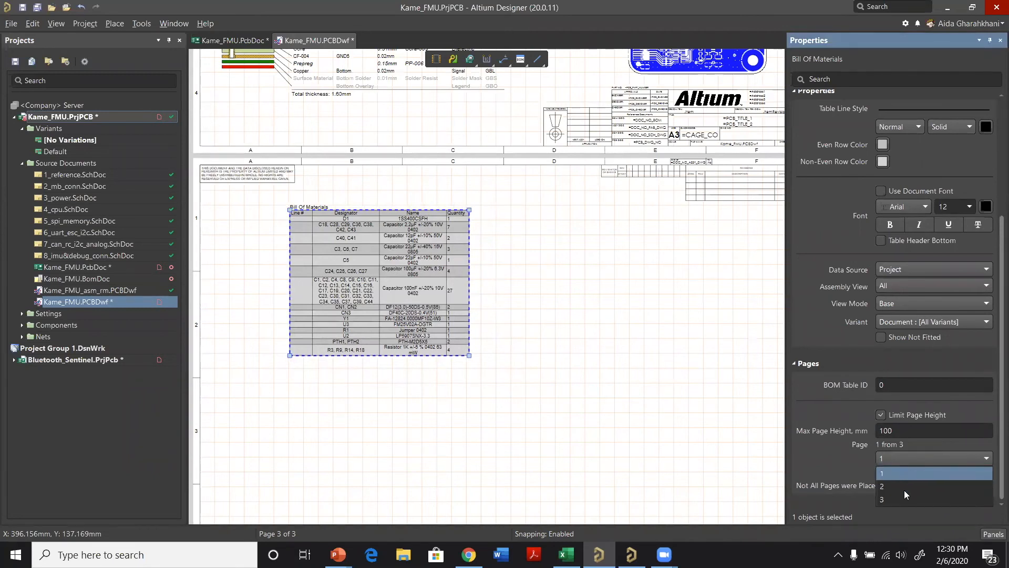
pyautogui.click(647, 408)
pyautogui.moveTo(362, 289); pyautogui.dragTo(313, 282)
# Step: Copy the bill of materials table to the right of the original and set the copy to show page 2
pyautogui.rightClick(316, 278)
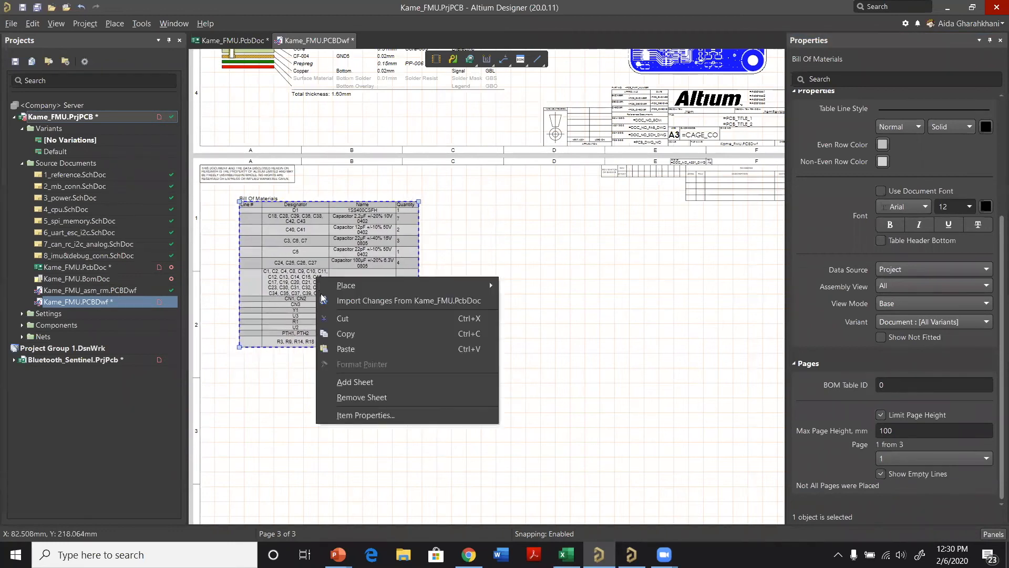
pyautogui.click(347, 333)
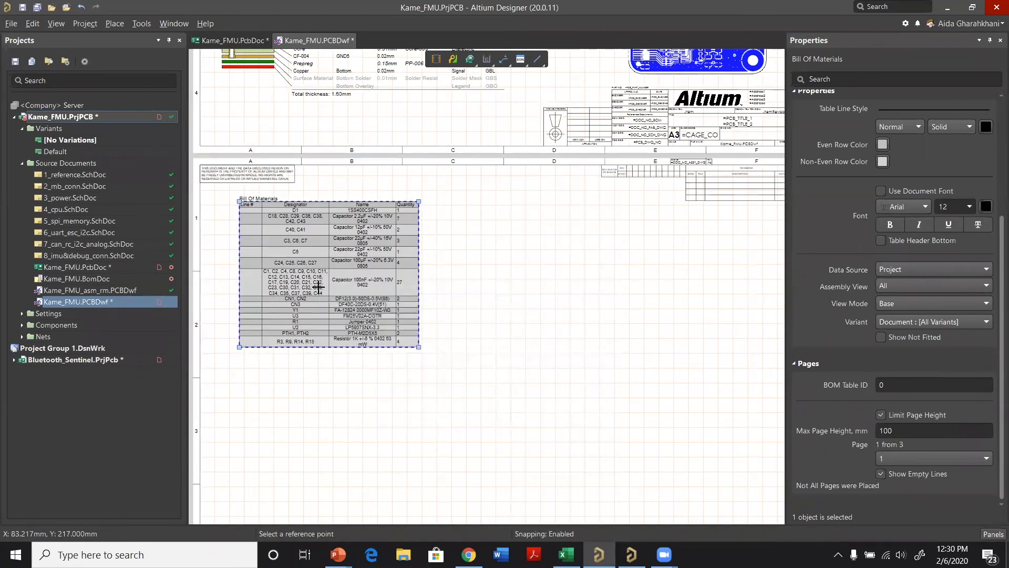
pyautogui.click(342, 286)
pyautogui.rightClick(504, 247)
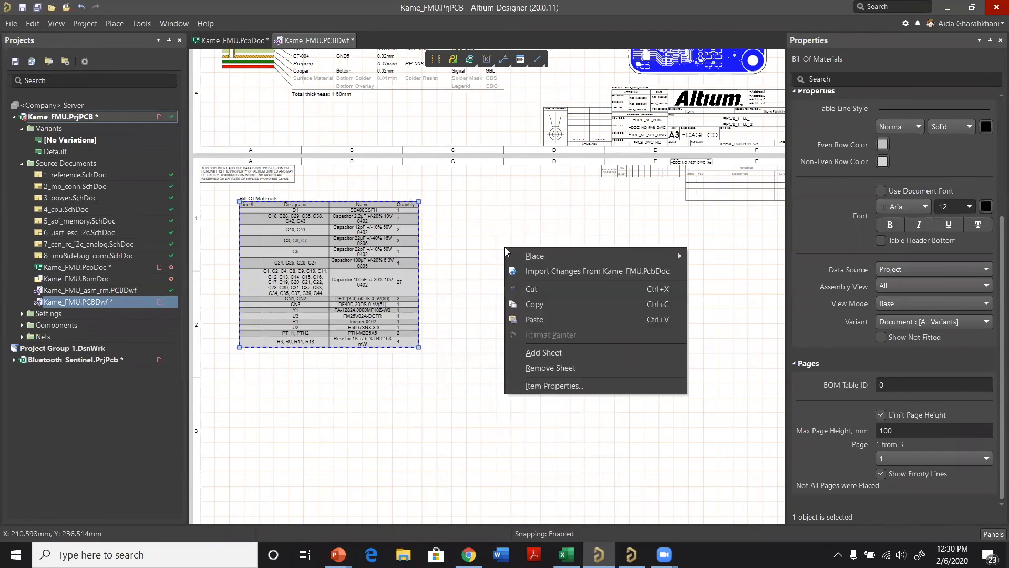
pyautogui.click(560, 320)
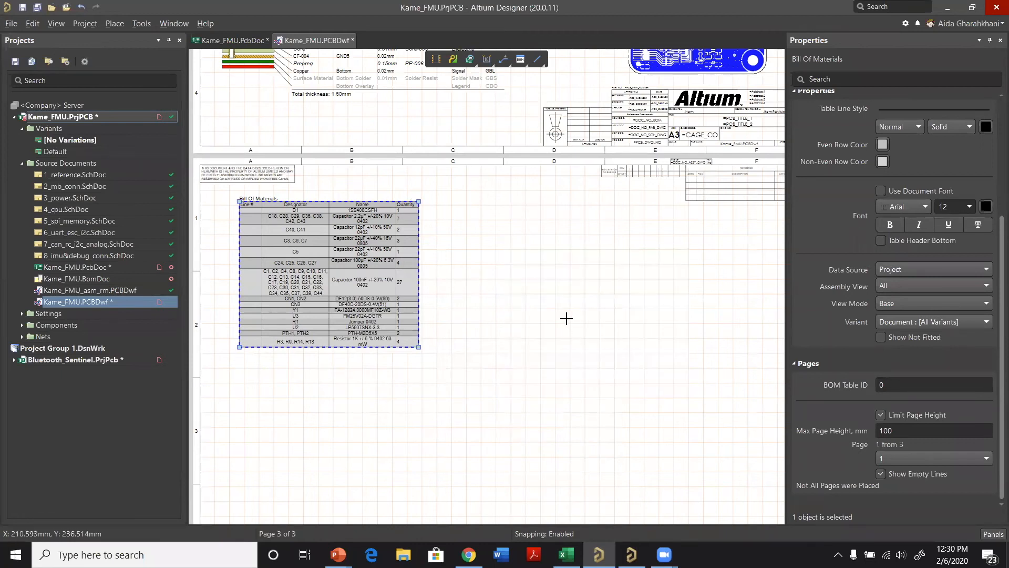
pyautogui.click(547, 288)
pyautogui.click(560, 274)
pyautogui.click(559, 274)
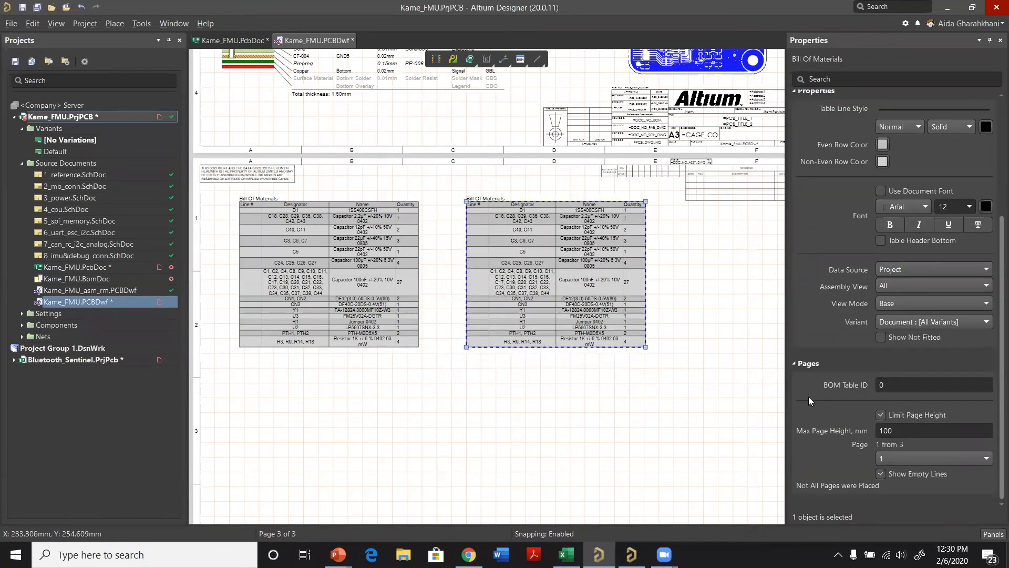
pyautogui.click(912, 463)
pyautogui.click(910, 486)
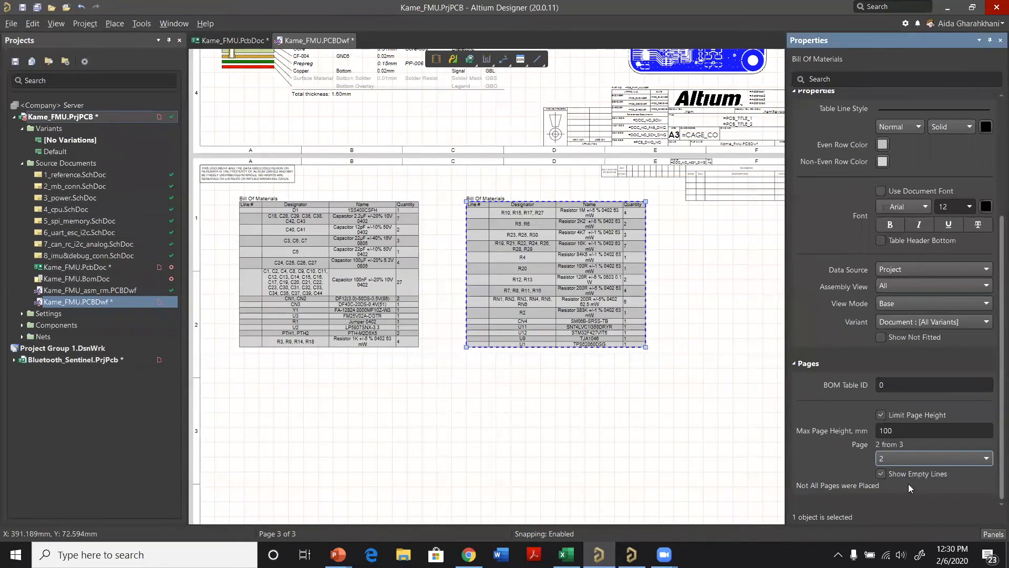
# Step: Copy the page 2 bill of materials table below the two existing tables and set the new copy to page 3
pyautogui.click(574, 315)
pyautogui.rightClick(574, 316)
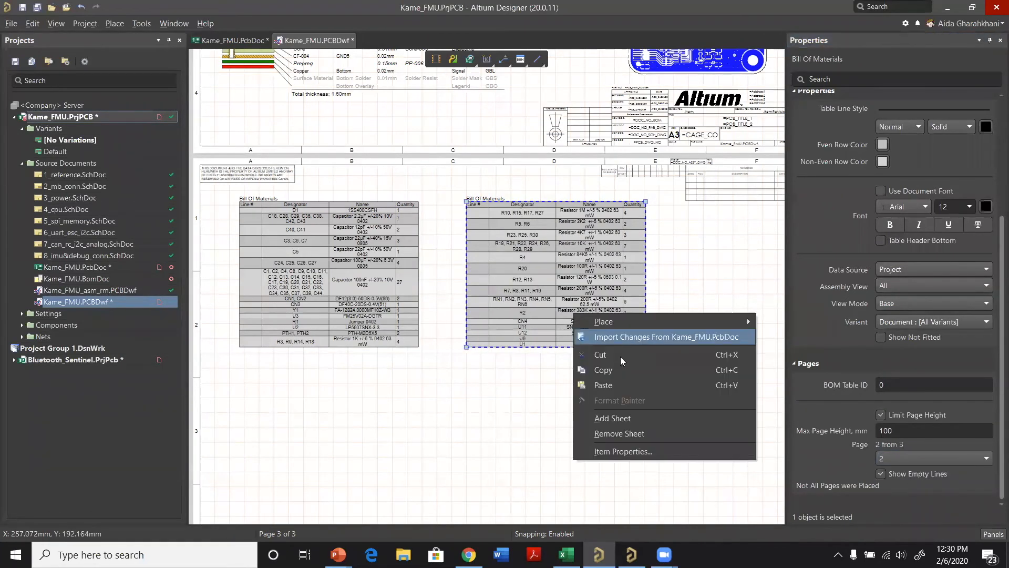
pyautogui.click(619, 366)
pyautogui.rightClick(446, 390)
pyautogui.click(492, 457)
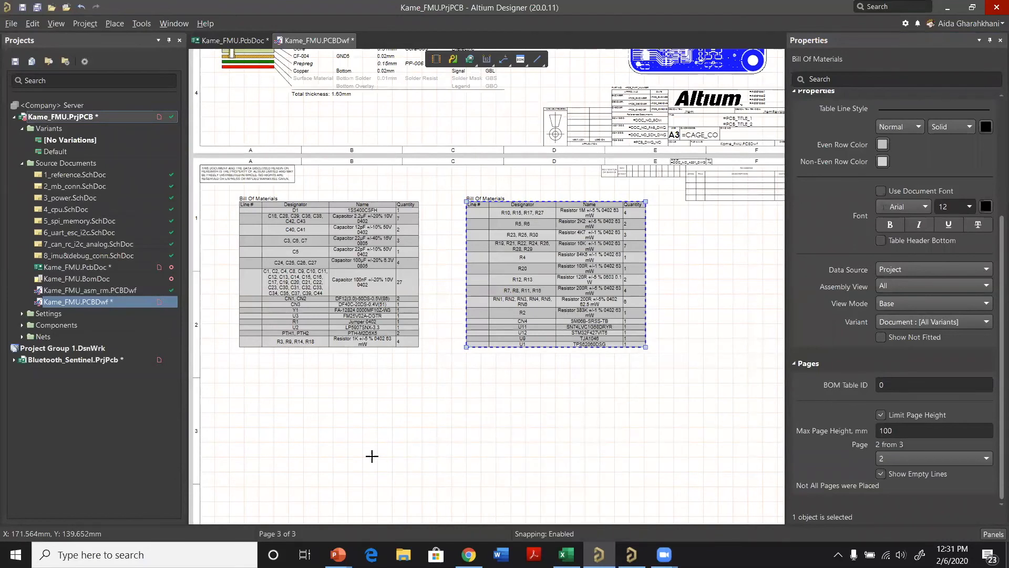
pyautogui.click(464, 483)
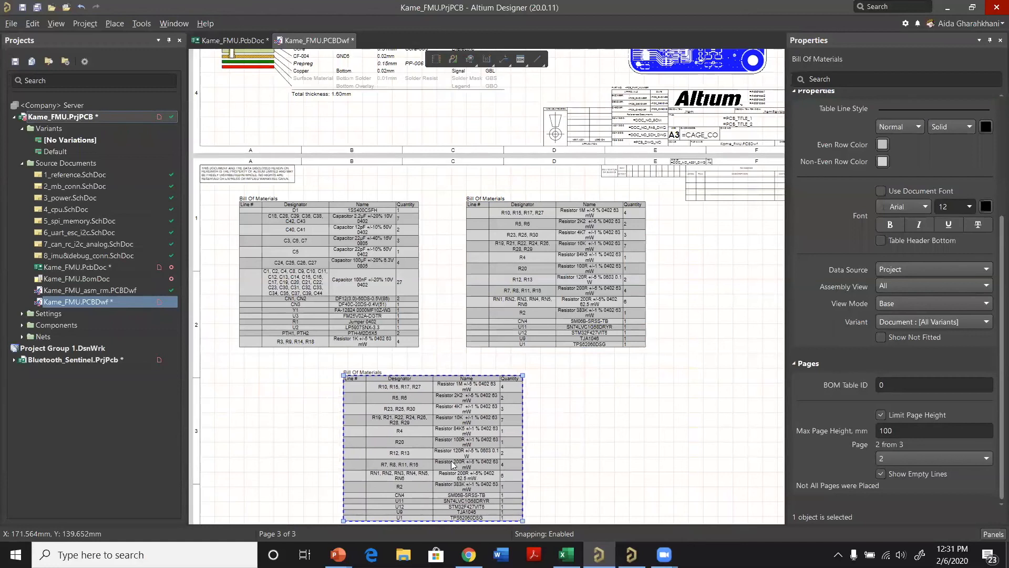
pyautogui.click(905, 460)
pyautogui.click(907, 499)
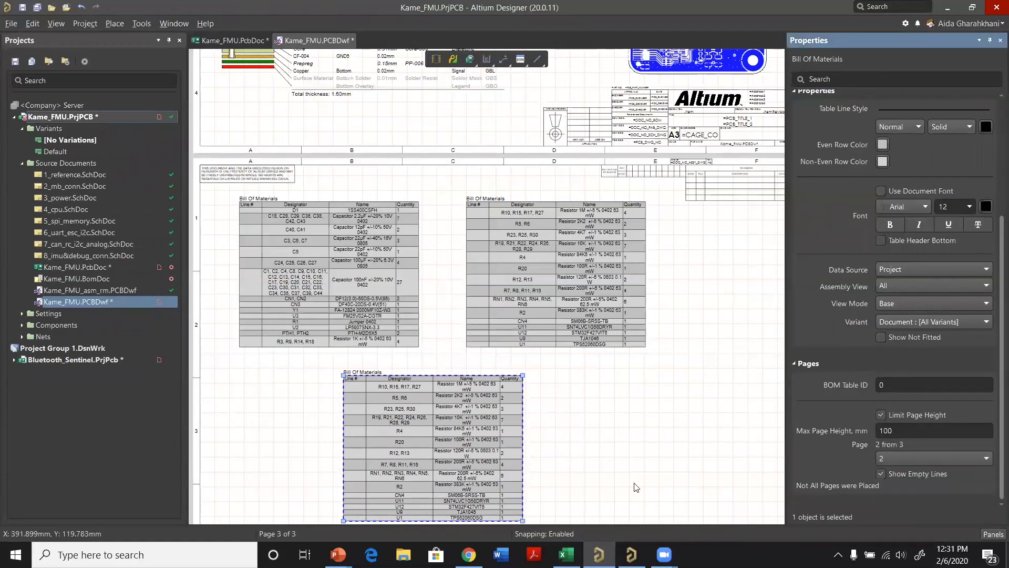
# Step: Shift the three bill of materials tables left on the sheet, placing the page 3 table beneath the first one
pyautogui.scroll(-1, 525, 394)
pyautogui.moveTo(334, 288); pyautogui.dragTo(328, 283)
pyautogui.moveTo(567, 304); pyautogui.dragTo(543, 299)
pyautogui.moveTo(476, 414); pyautogui.dragTo(464, 410)
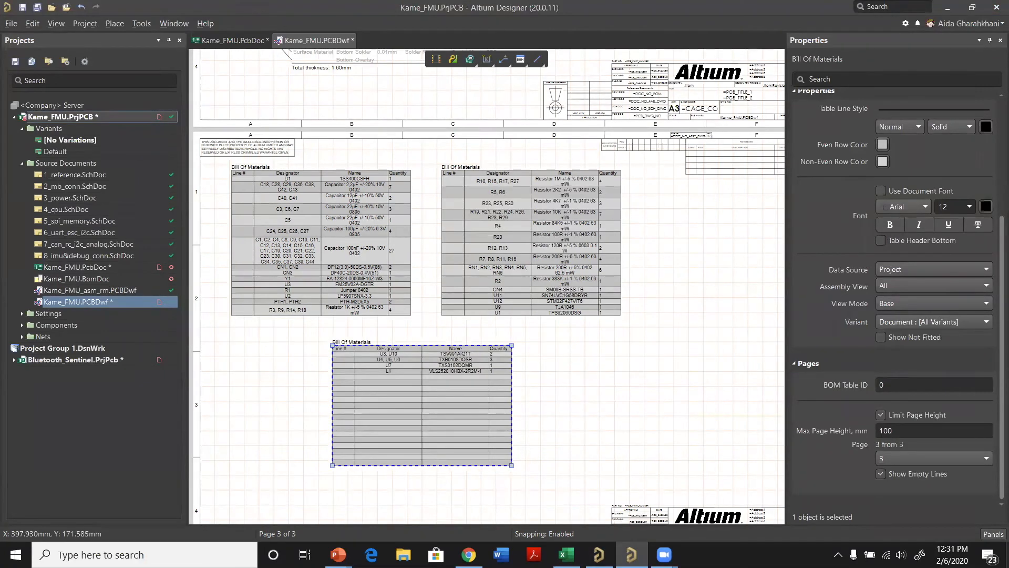
pyautogui.click(661, 389)
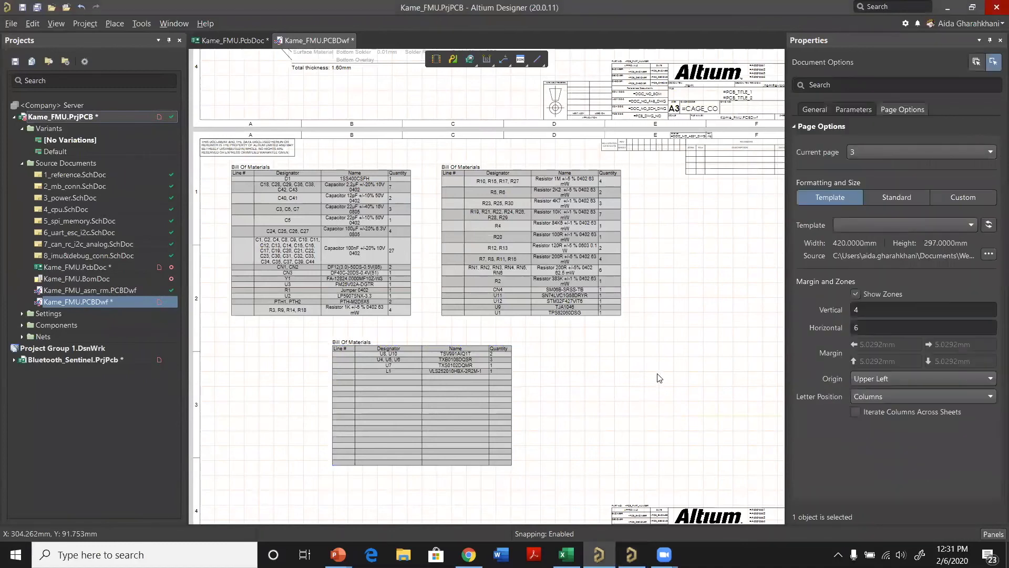
pyautogui.scroll(-2, 578, 367)
pyautogui.moveTo(438, 332); pyautogui.dragTo(360, 329)
# Step: Insert a general table with 5 rows and 5 columns to the right of the page 3 bill of materials table
pyautogui.rightClick(530, 308)
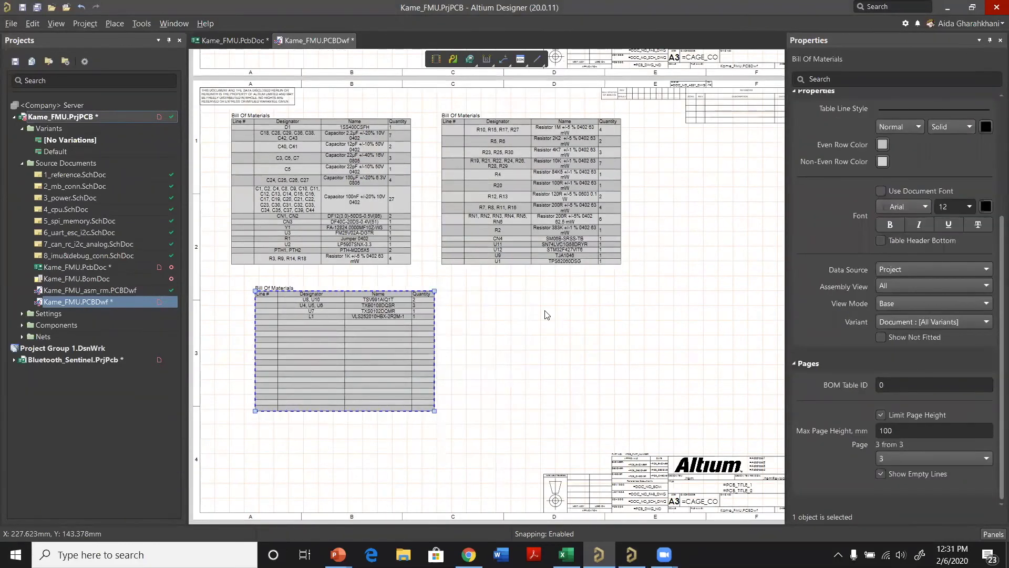
pyautogui.moveTo(554, 316)
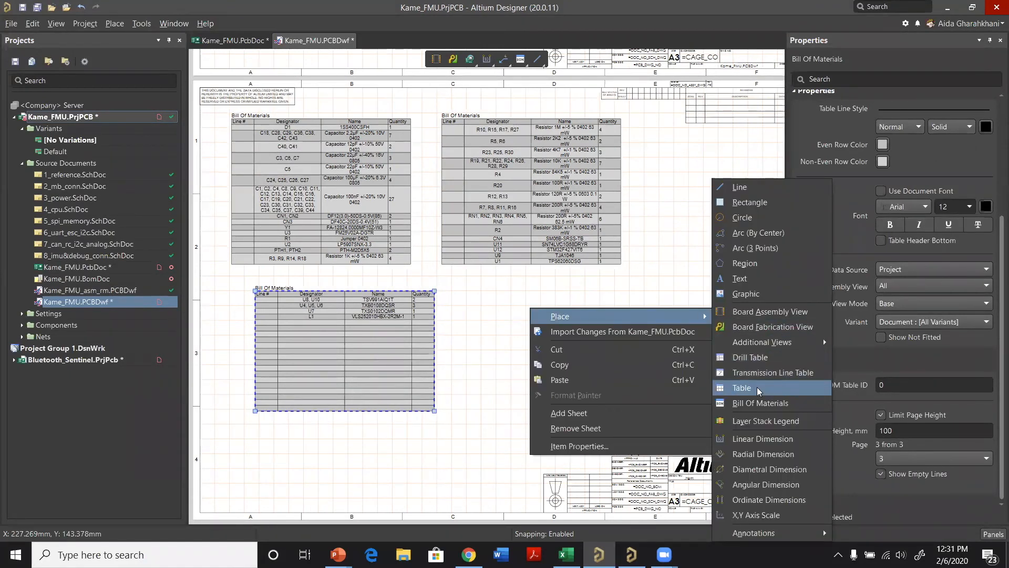
pyautogui.click(783, 389)
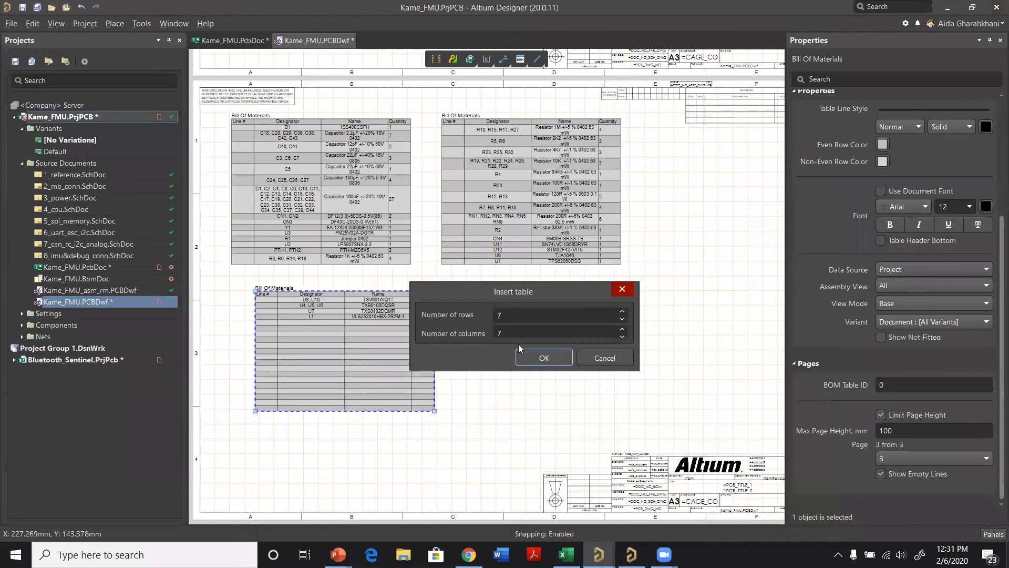
pyautogui.doubleClick(518, 320)
pyautogui.doubleClick(524, 337)
pyautogui.write('5')
pyautogui.click(530, 359)
pyautogui.click(496, 357)
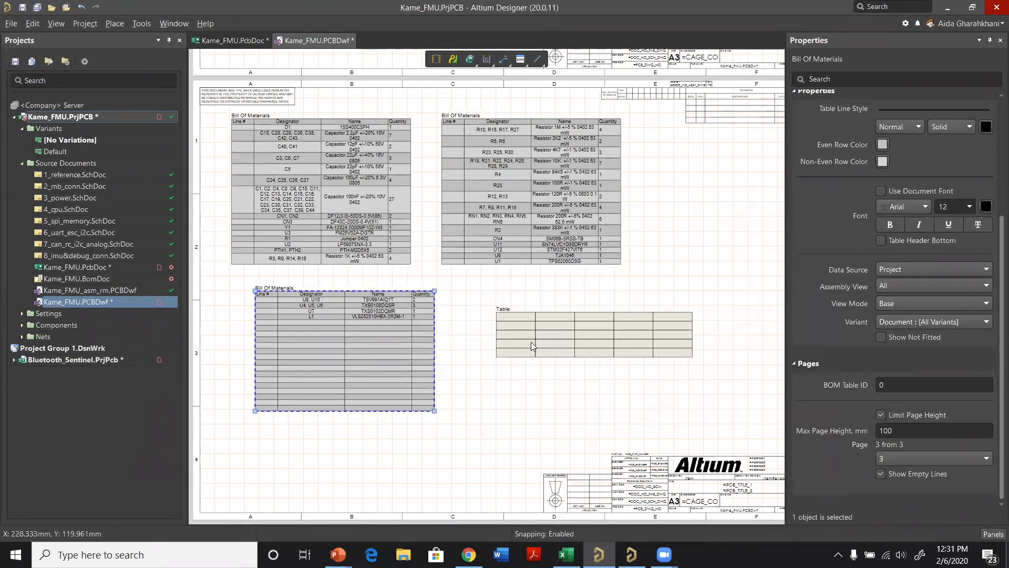
pyautogui.click(525, 326)
pyautogui.rightClick(532, 327)
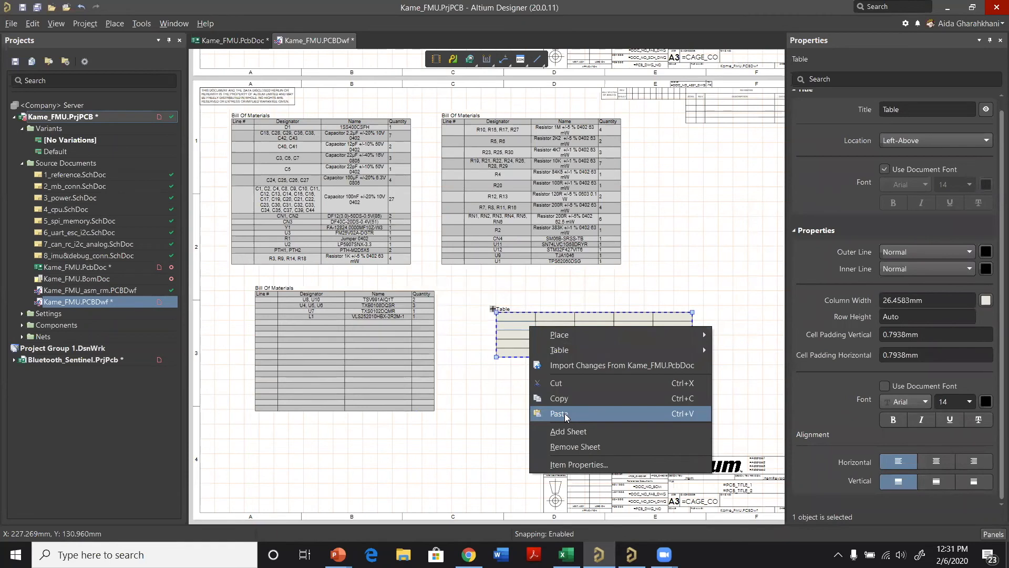
pyautogui.click(490, 398)
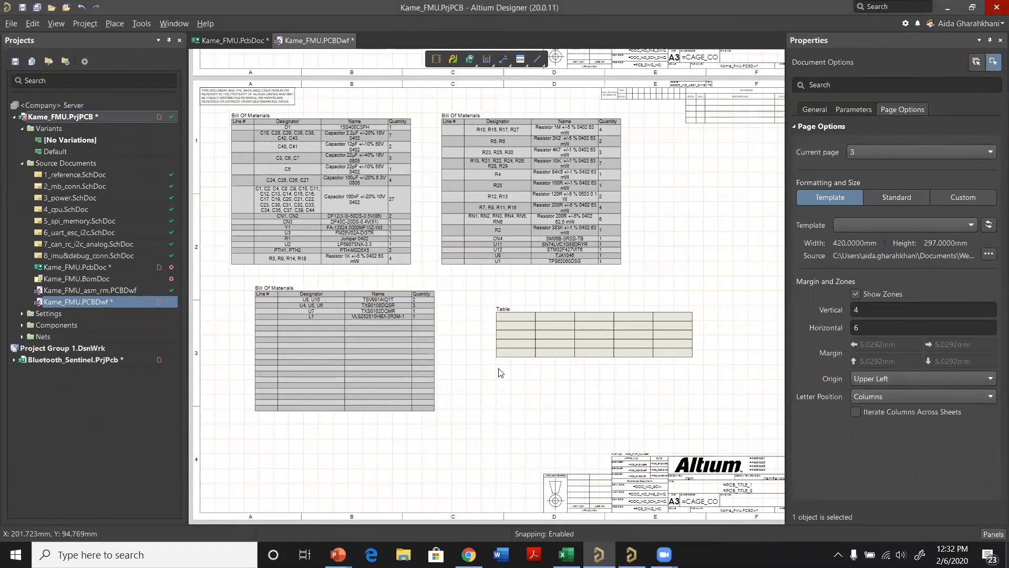
pyautogui.keyDown('ctrl'); pyautogui.scroll(-1, 555, 248); pyautogui.keyUp('ctrl')
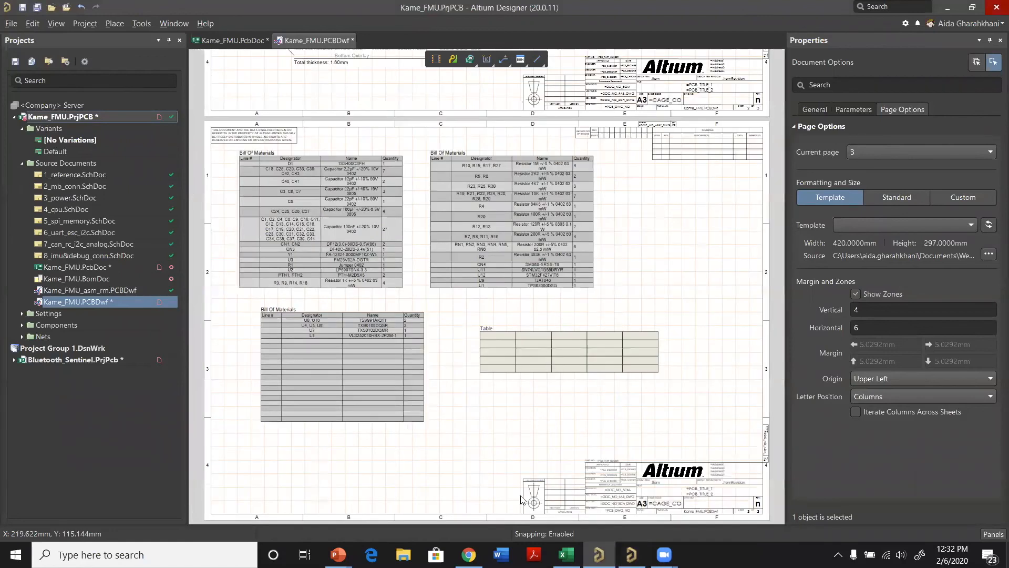
# Step: Add a fourth sheet to the drawing after the bill of materials sheet
pyautogui.keyDown('ctrl'); pyautogui.scroll(-1, 525, 473); pyautogui.keyUp('ctrl')
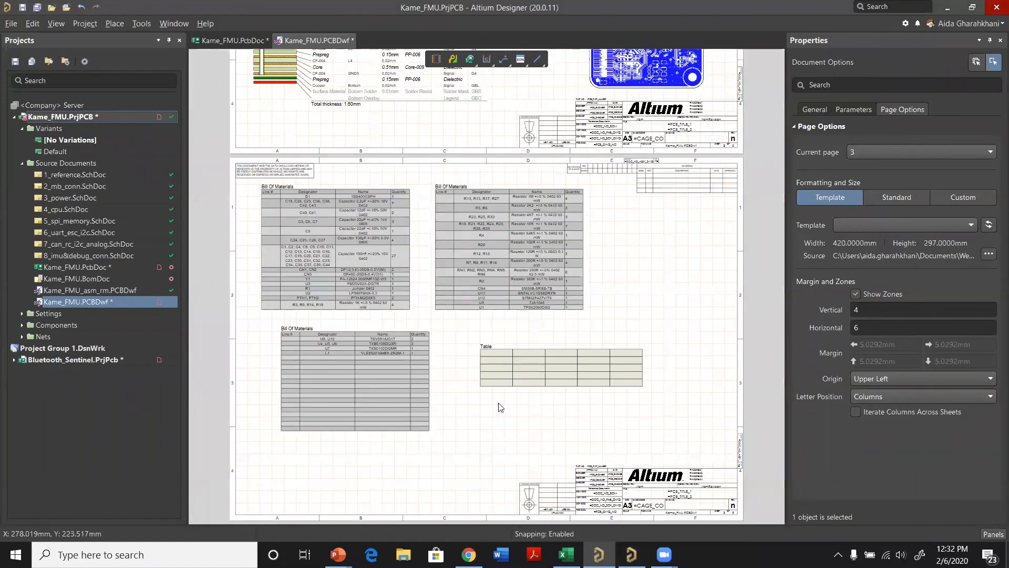
pyautogui.rightClick(506, 420)
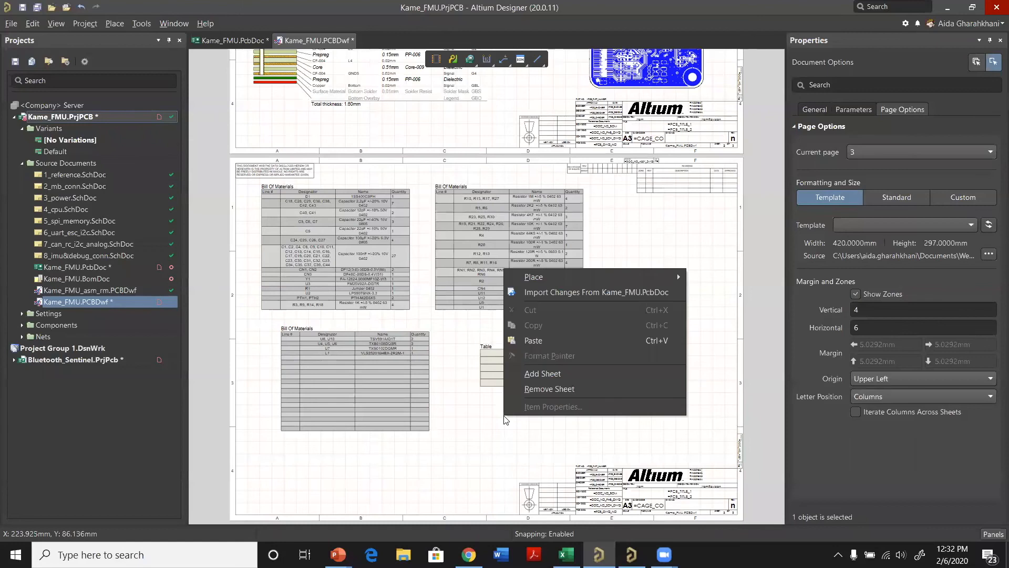
pyautogui.moveTo(573, 273)
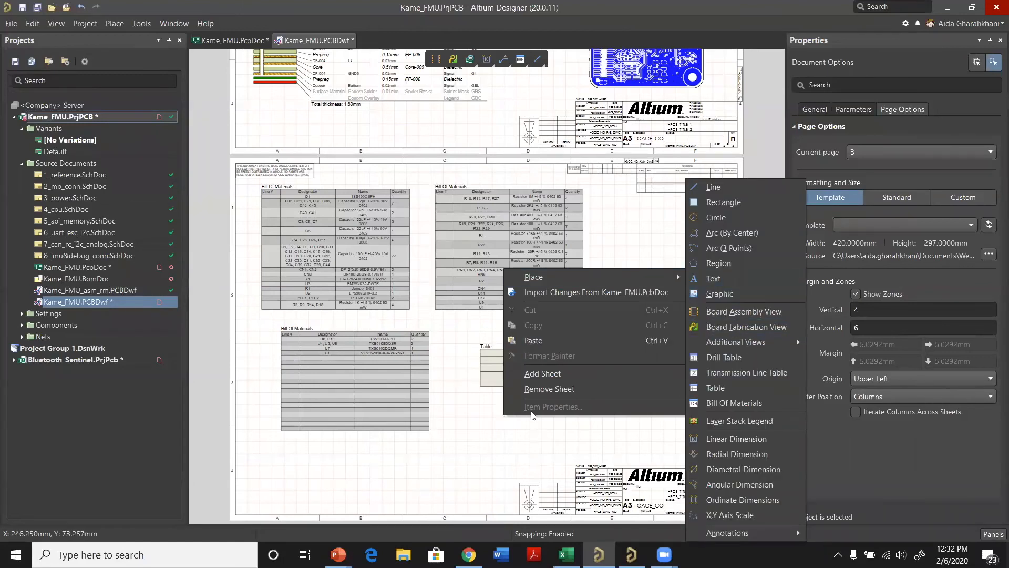
pyautogui.click(546, 373)
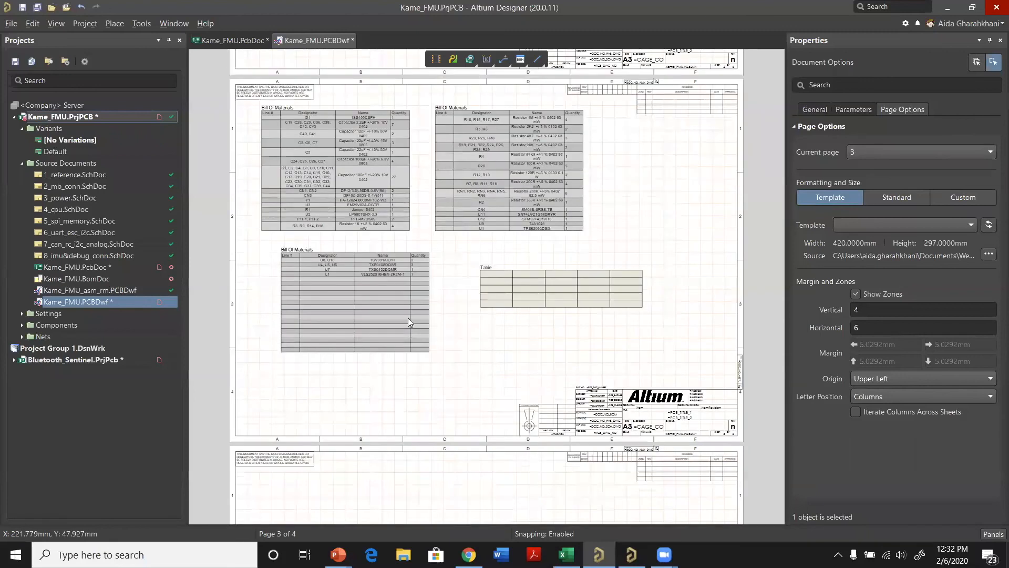
# Step: Place a board isometric view in the left half of the empty fourth sheet
pyautogui.scroll(-8, 407, 317)
pyautogui.rightClick(408, 318)
pyautogui.moveTo(476, 329)
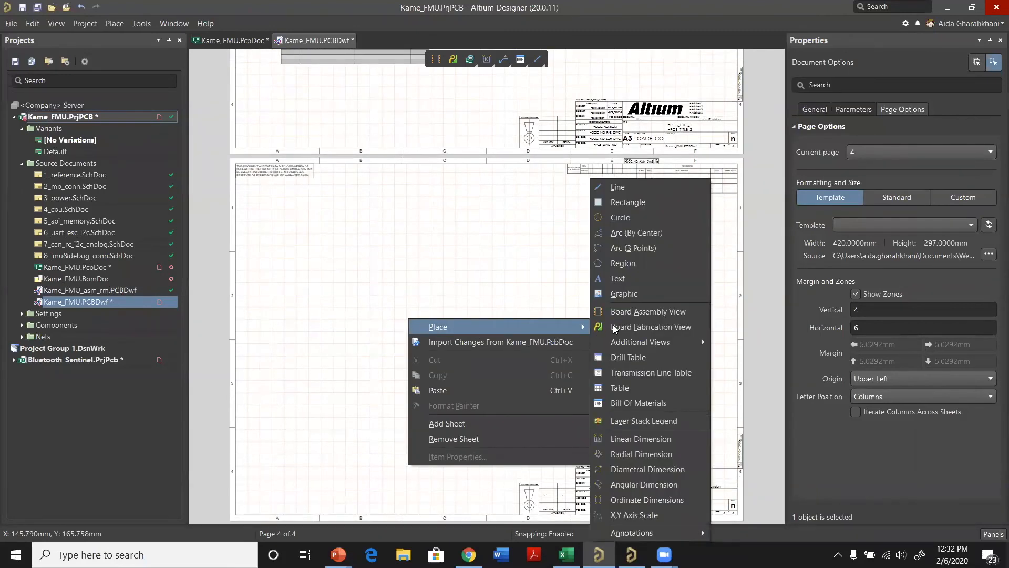
pyautogui.moveTo(672, 346)
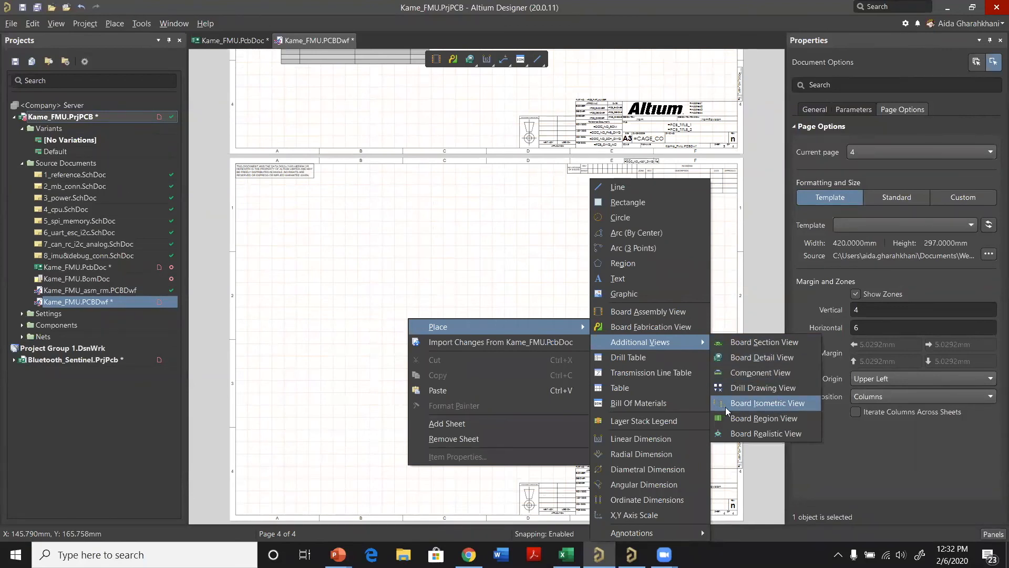
pyautogui.click(767, 409)
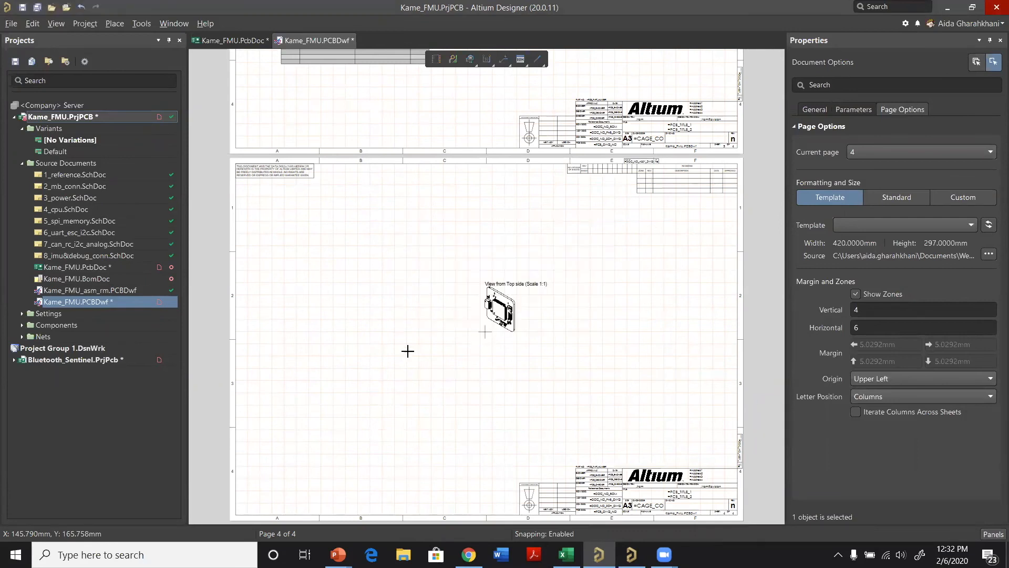
pyautogui.click(388, 317)
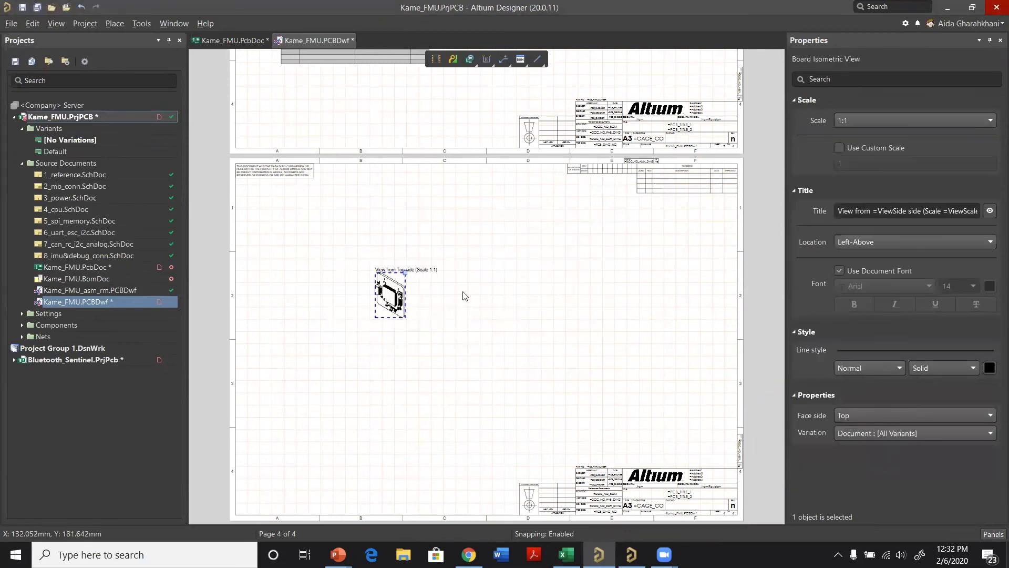
# Step: Enlarge the isometric view with a custom scale of 3, resize it freehand to about 6.26 and fit it within the sheet's left half
pyautogui.click(839, 147)
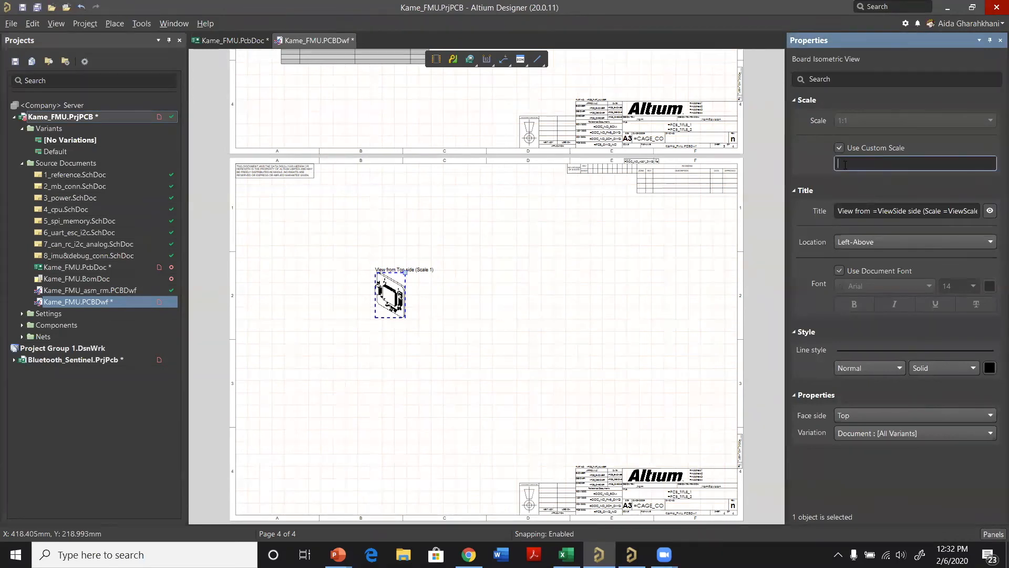
pyautogui.write('3')
pyautogui.press('Return')
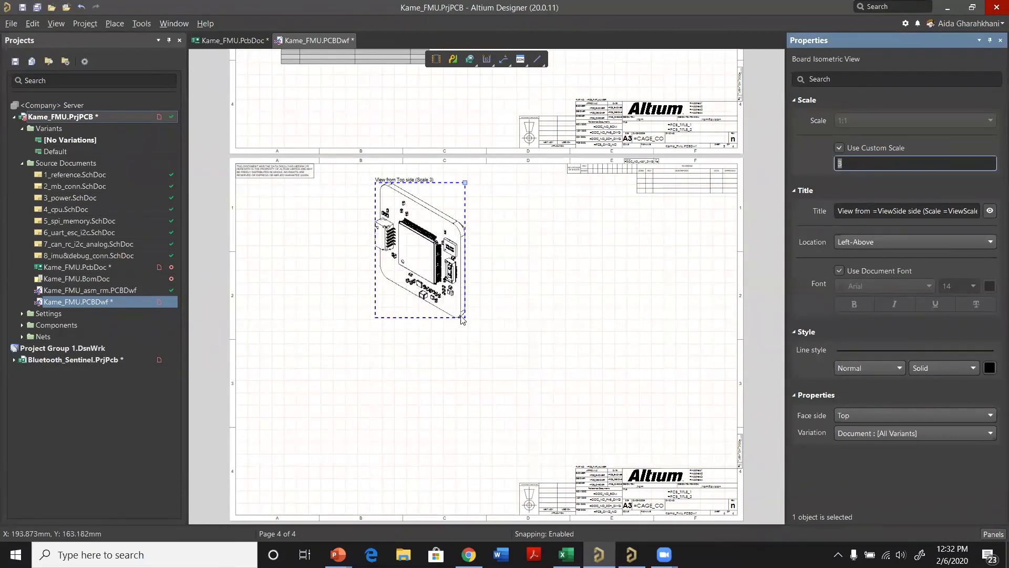
pyautogui.moveTo(465, 181); pyautogui.dragTo(567, 198)
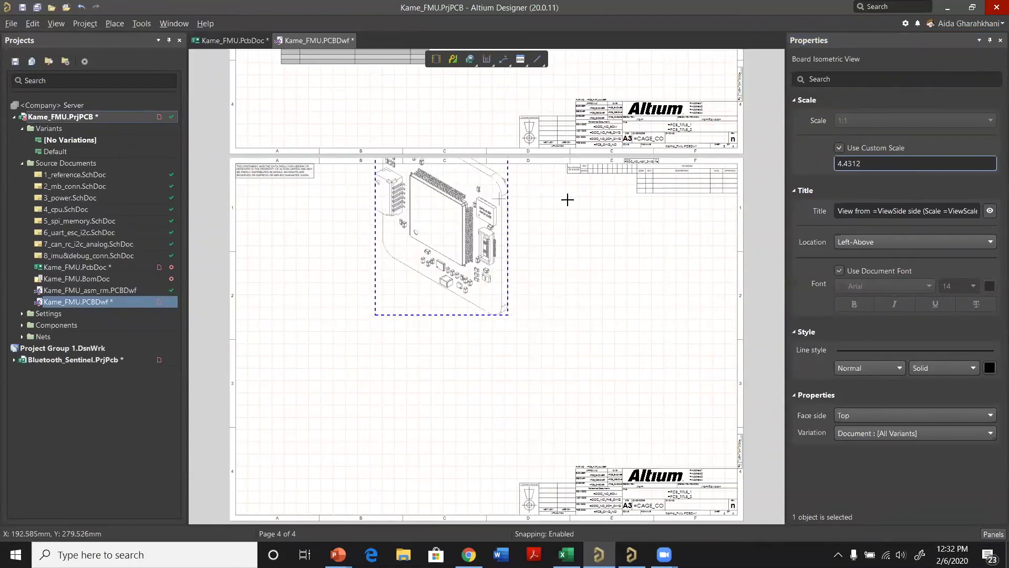
pyautogui.moveTo(487, 317); pyautogui.dragTo(428, 371)
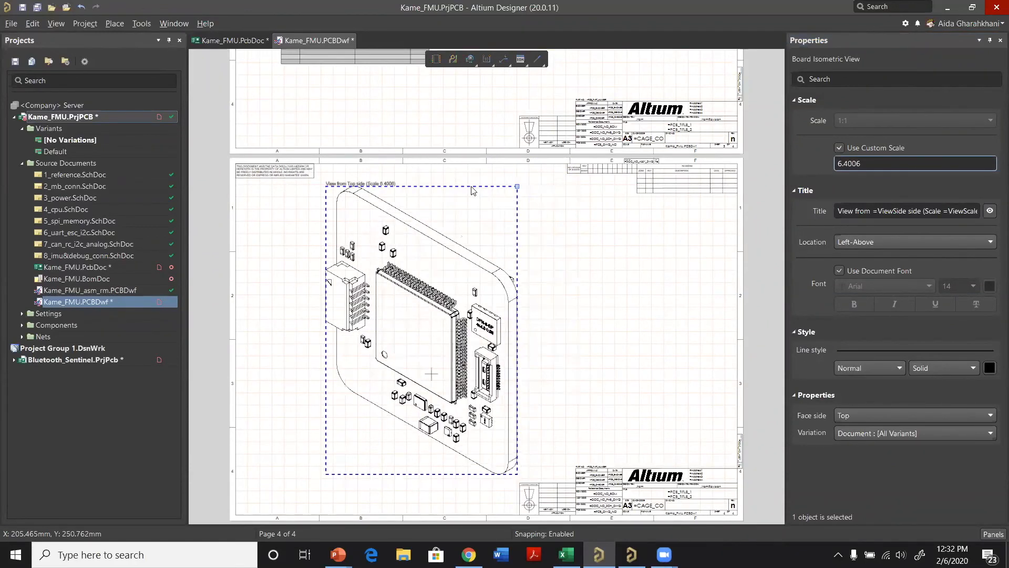
pyautogui.moveTo(506, 183); pyautogui.dragTo(502, 188)
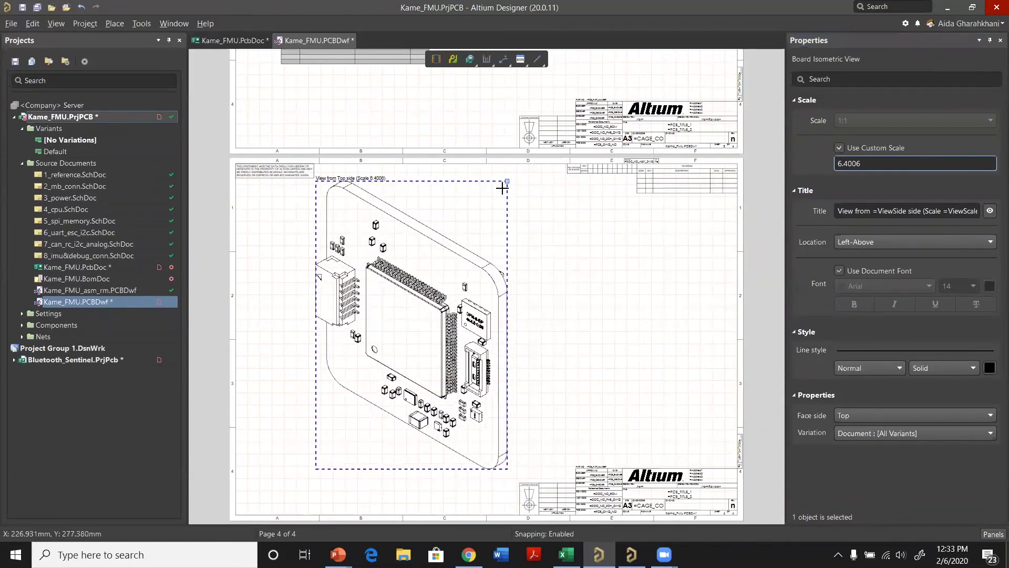
pyautogui.click(572, 311)
# Step: Add linear dimensions to the upper and right edges of the board in the isometric view and shift the view down
pyautogui.rightClick(556, 232)
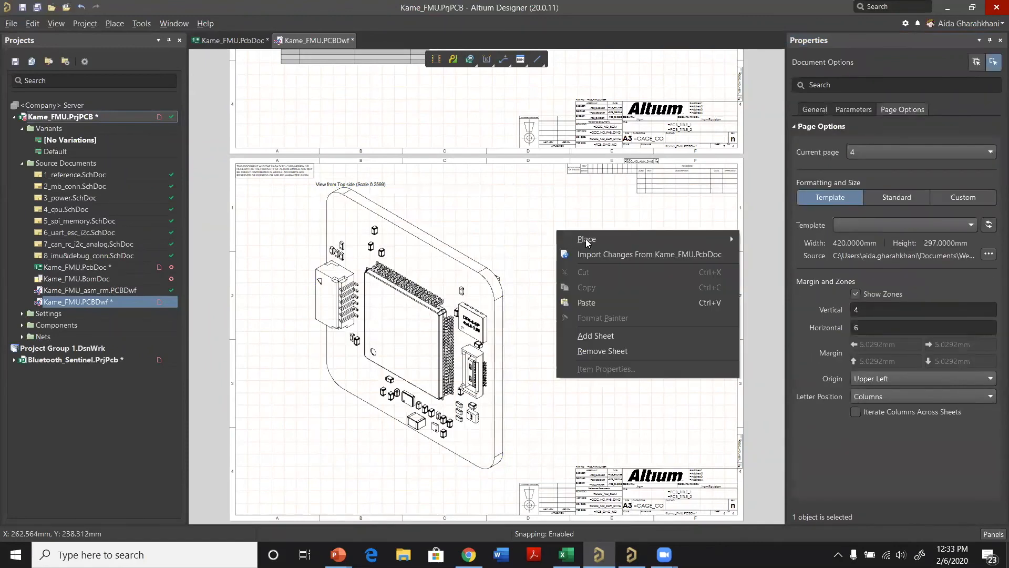
pyautogui.moveTo(586, 239)
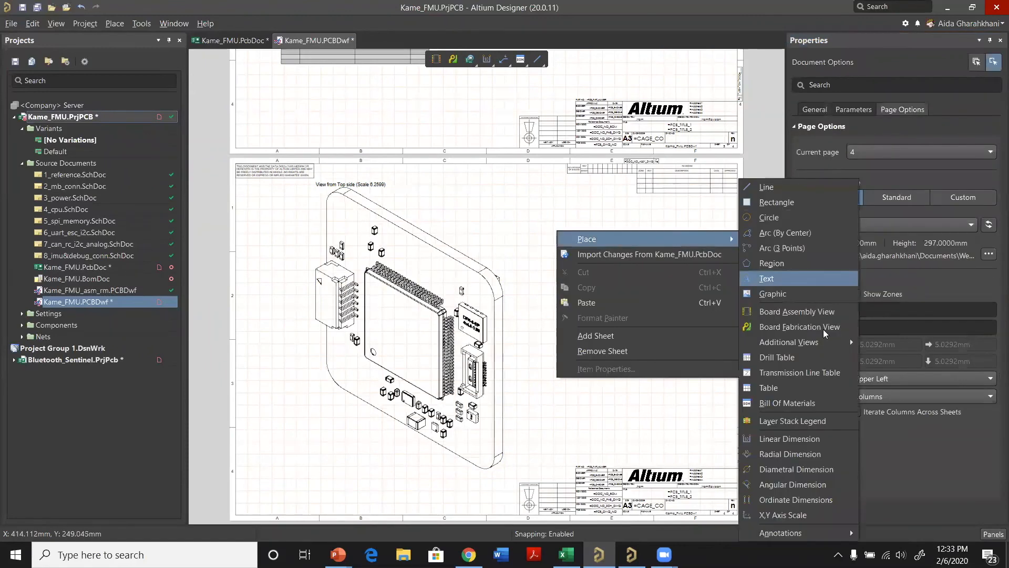
pyautogui.click(821, 441)
pyautogui.click(453, 201)
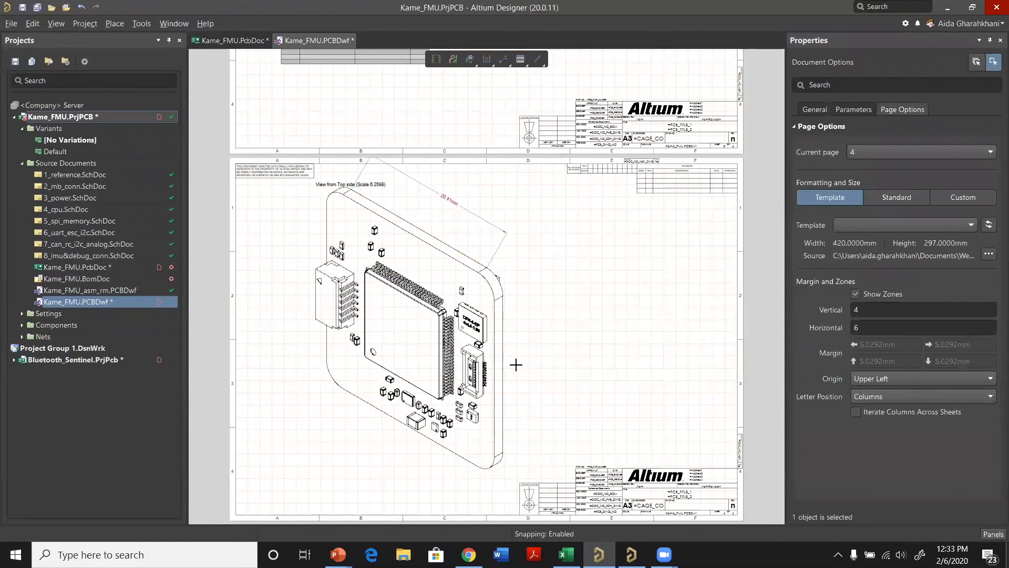
pyautogui.keyDown('ctrl'); pyautogui.scroll(-1, 495, 373); pyautogui.keyUp('ctrl')
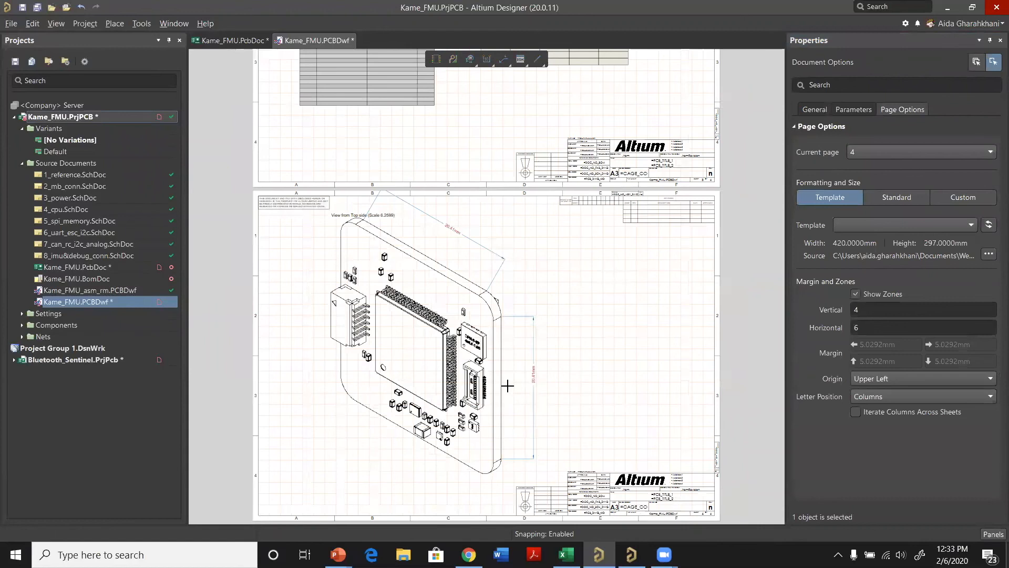
pyautogui.scroll(1, 560, 378)
pyautogui.rightClick(558, 379)
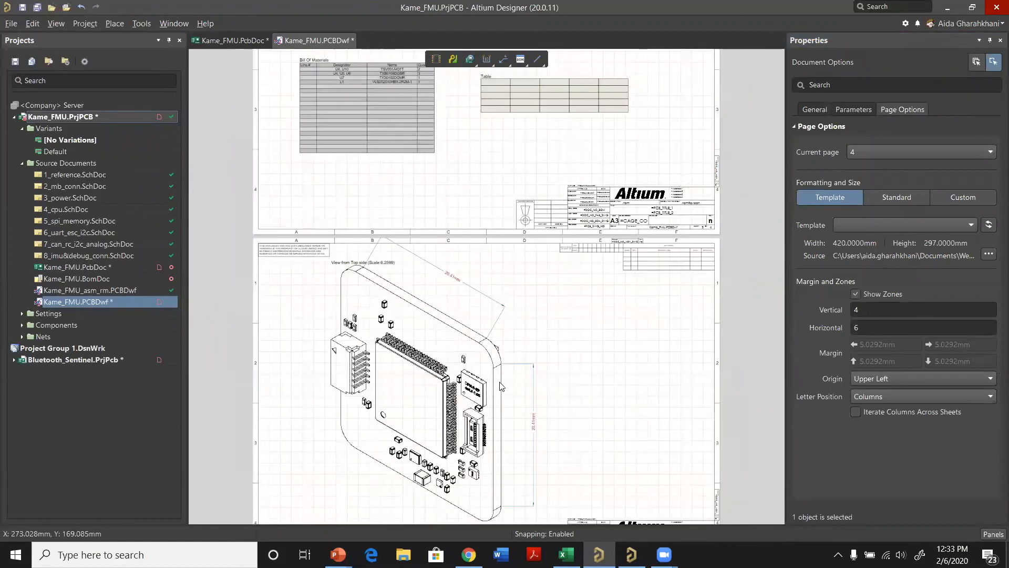
pyautogui.moveTo(424, 353); pyautogui.dragTo(419, 376)
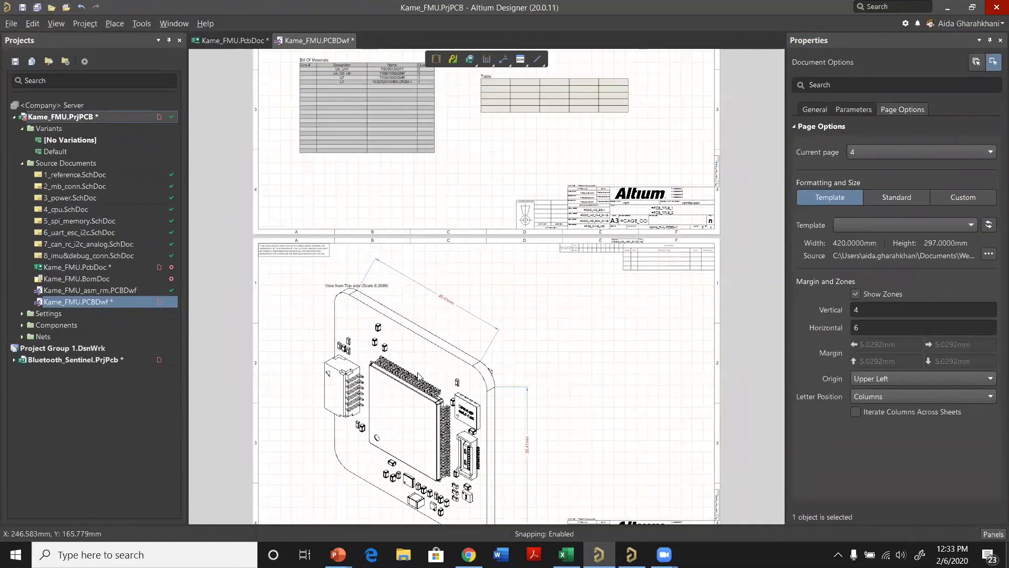
# Step: Review all four drawing sheets and the placeable object types, from the isometric view back to the assembly views
pyautogui.keyDown('ctrl'); pyautogui.scroll(-1, 487, 334); pyautogui.keyUp('ctrl')
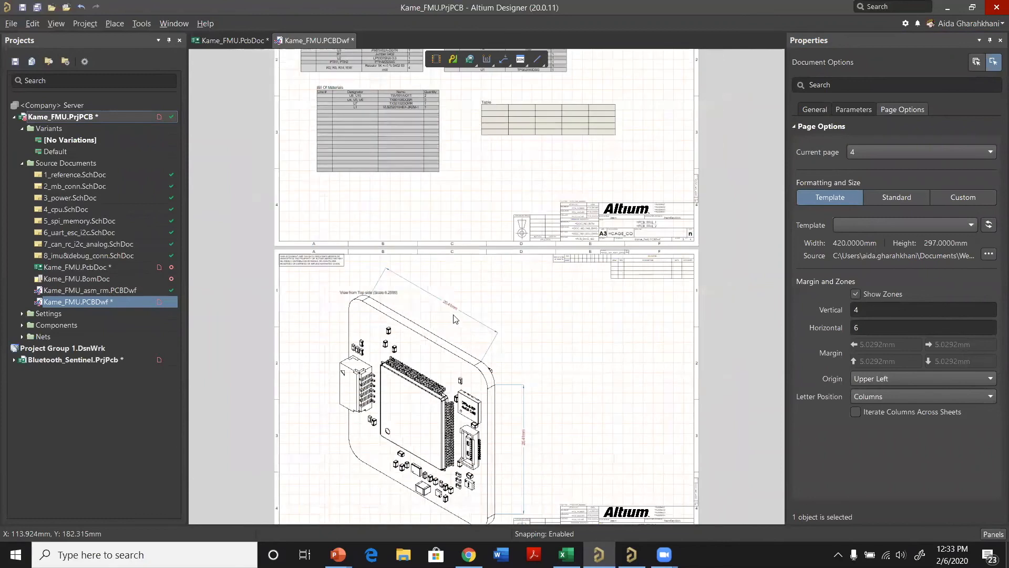
pyautogui.keyDown('ctrl'); pyautogui.scroll(-1, 459, 283); pyautogui.keyUp('ctrl')
pyautogui.scroll(3, 460, 284)
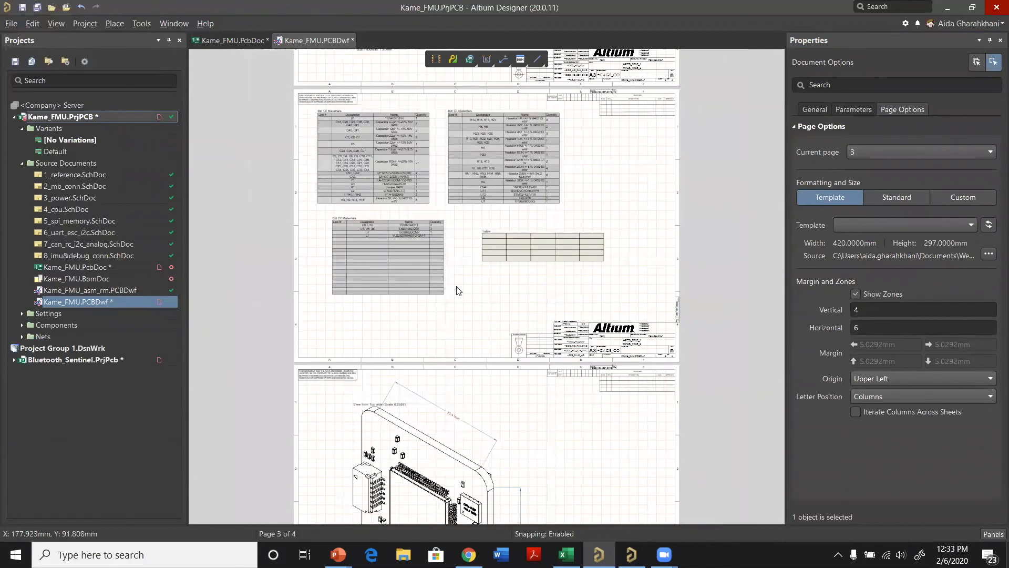
pyautogui.scroll(3, 476, 341)
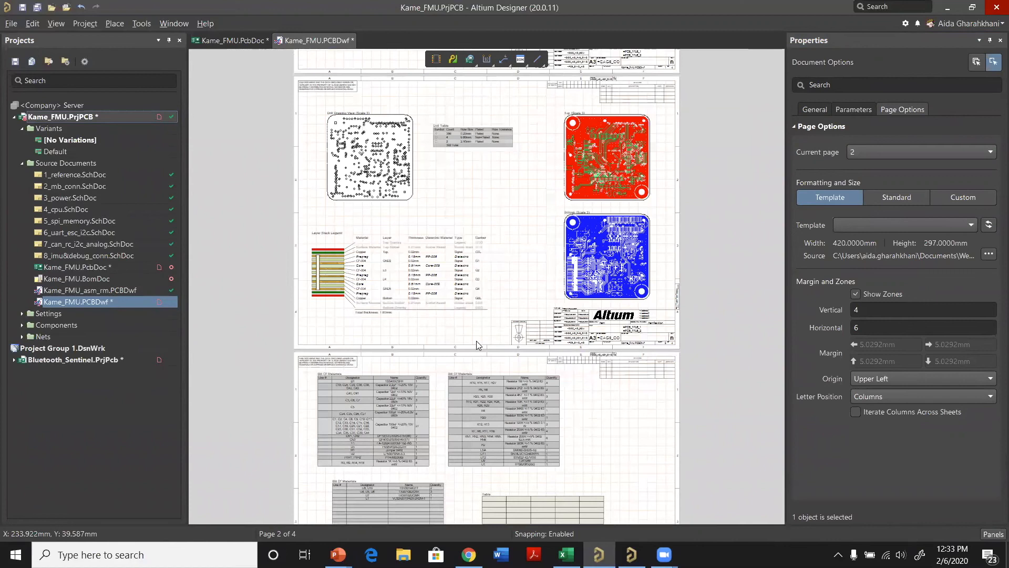
pyautogui.scroll(2, 459, 357)
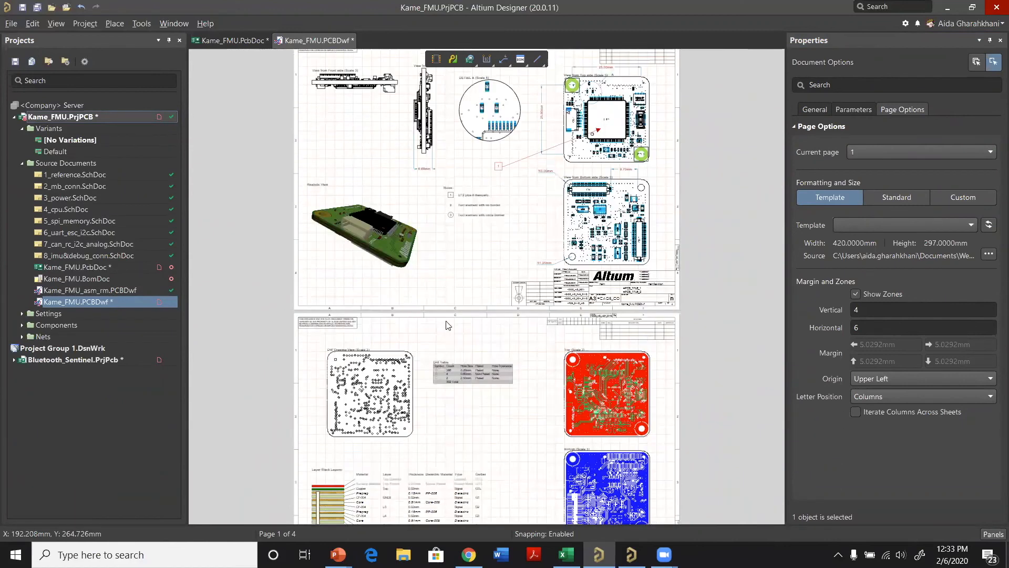
pyautogui.scroll(1, 447, 325)
pyautogui.scroll(-10, 446, 324)
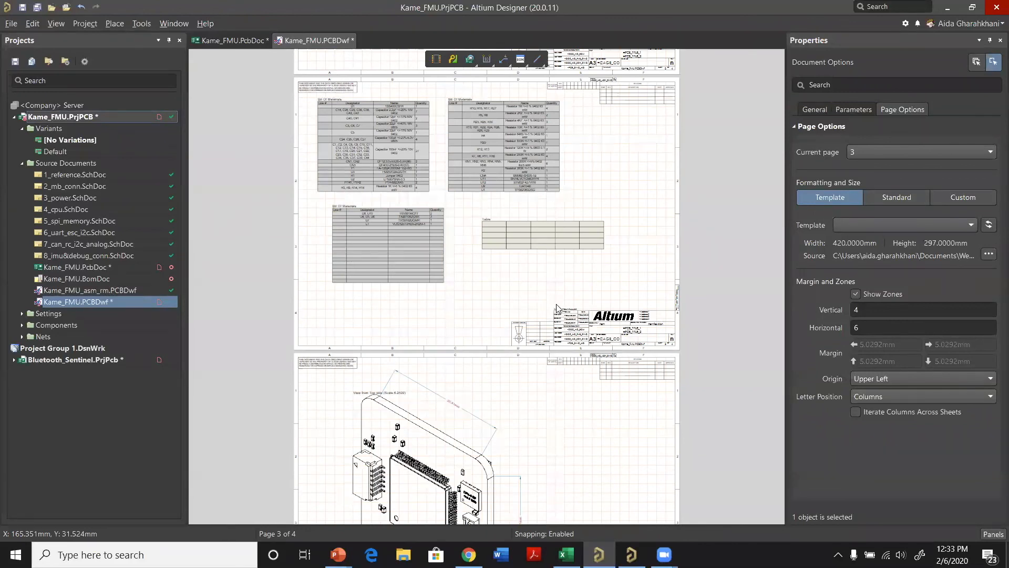
pyautogui.scroll(-2, 551, 302)
pyautogui.press('p')
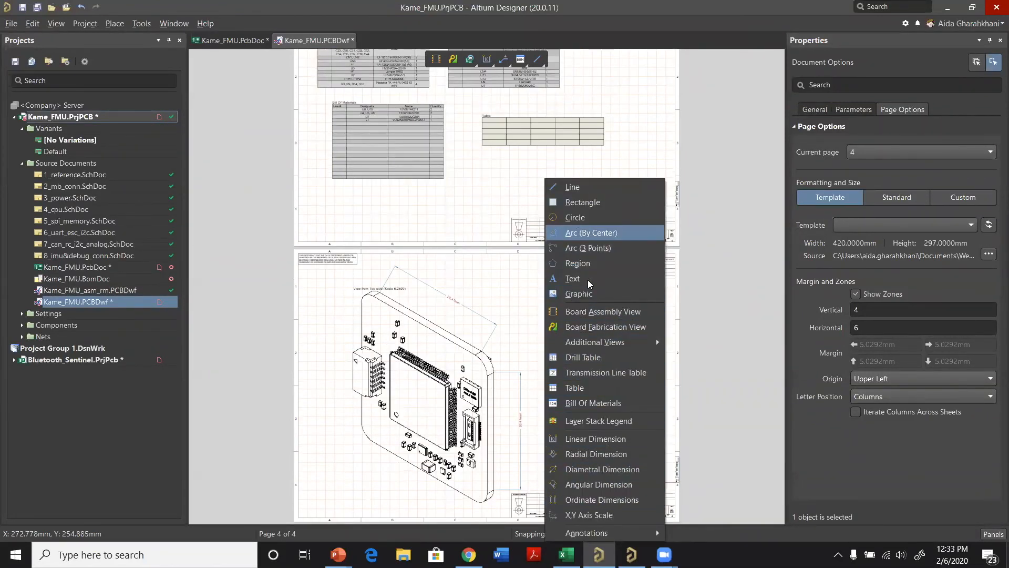
pyautogui.click(588, 327)
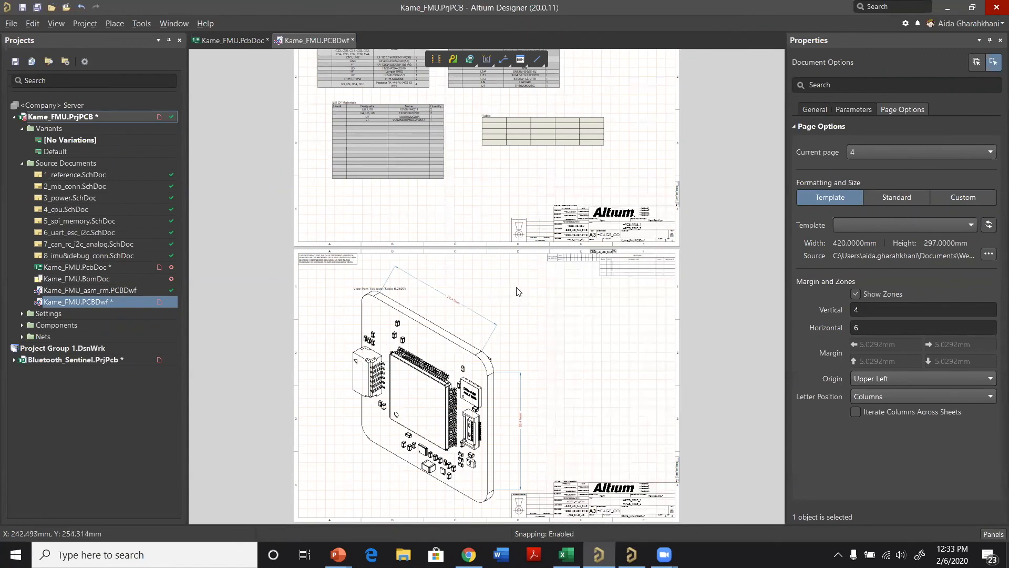
pyautogui.scroll(4, 505, 303)
pyautogui.scroll(5, 477, 342)
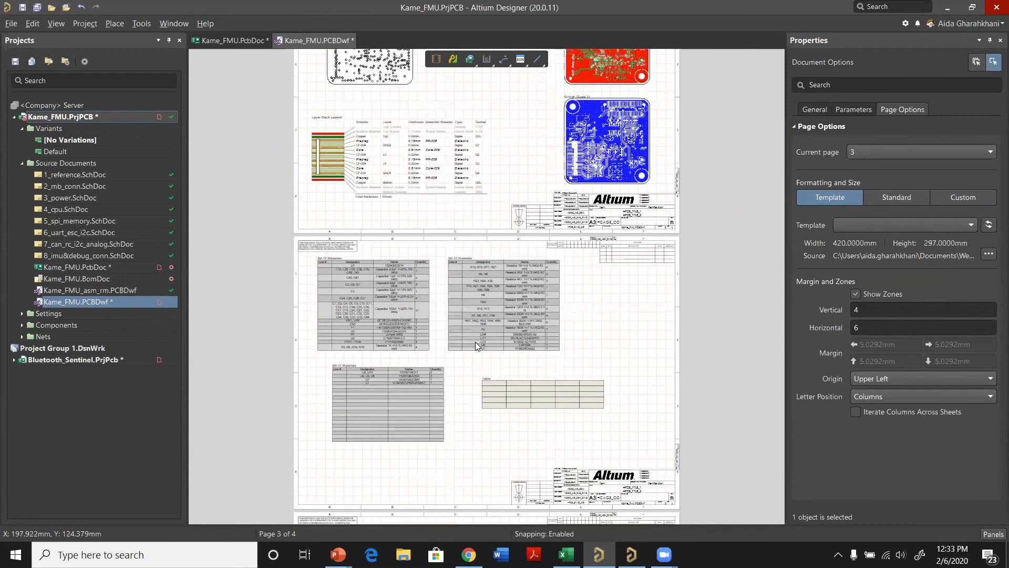
pyautogui.scroll(6, 475, 341)
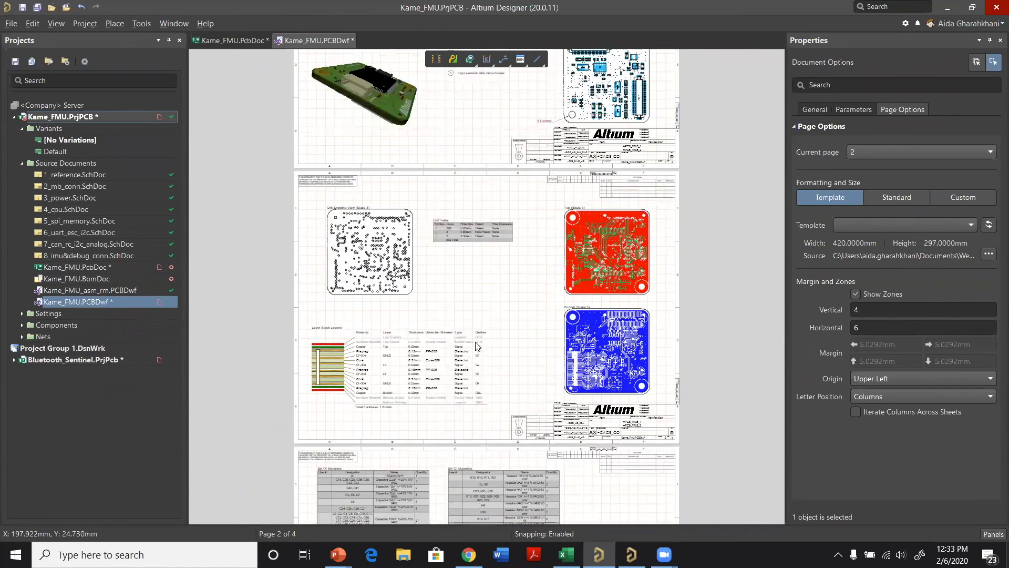
pyautogui.scroll(2, 506, 408)
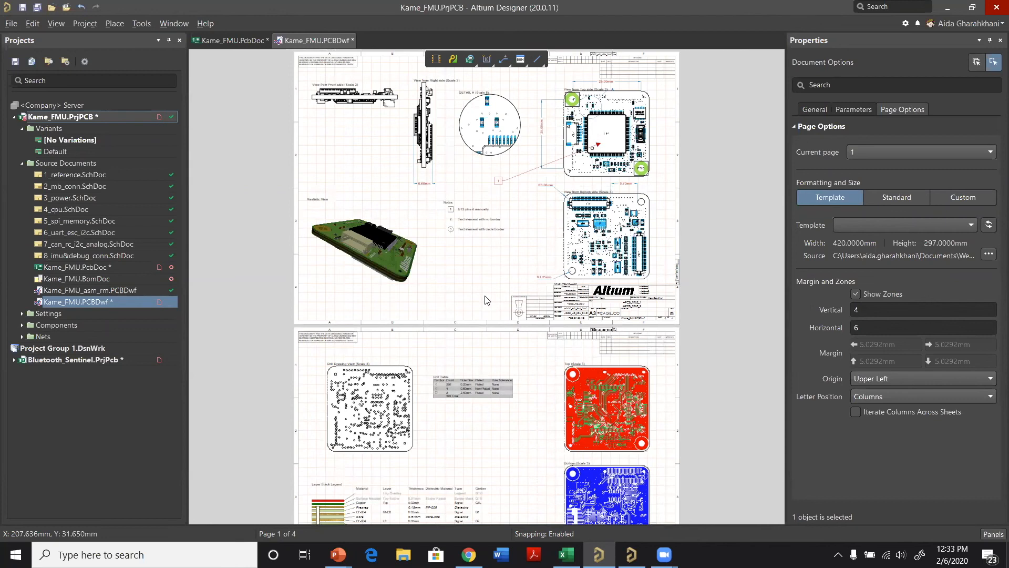
# Step: Start saving a copy of the Kame_FMU drawing with the file type Altium Draftsman Document Templates (*.DwfDot)
pyautogui.rightClick(90, 301)
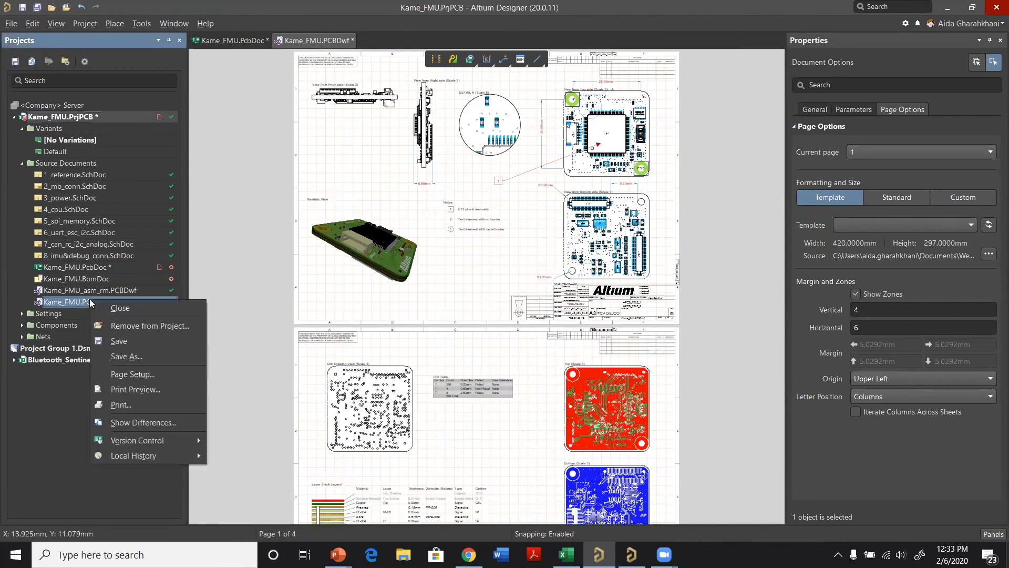
pyautogui.click(138, 357)
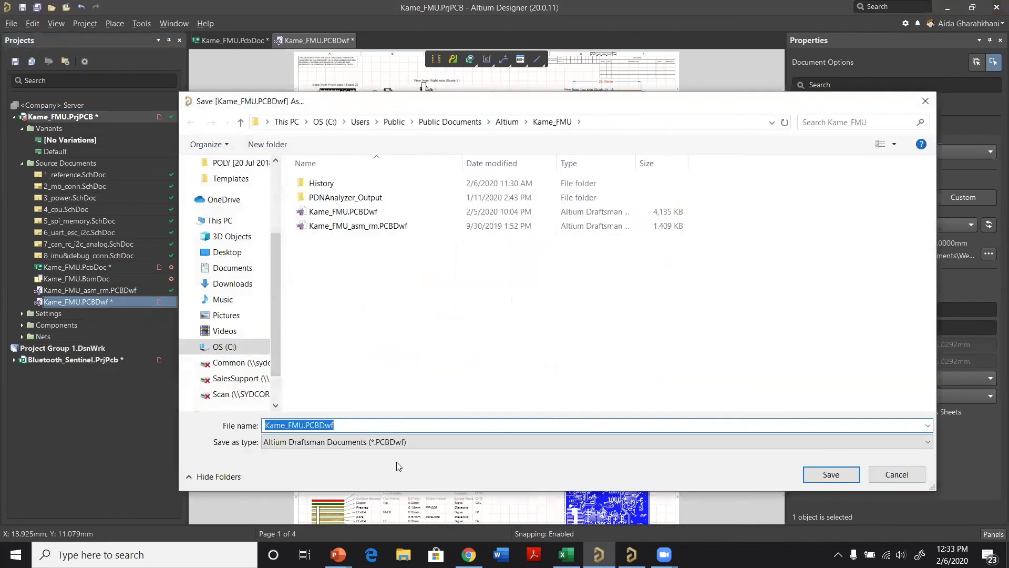
pyautogui.click(393, 442)
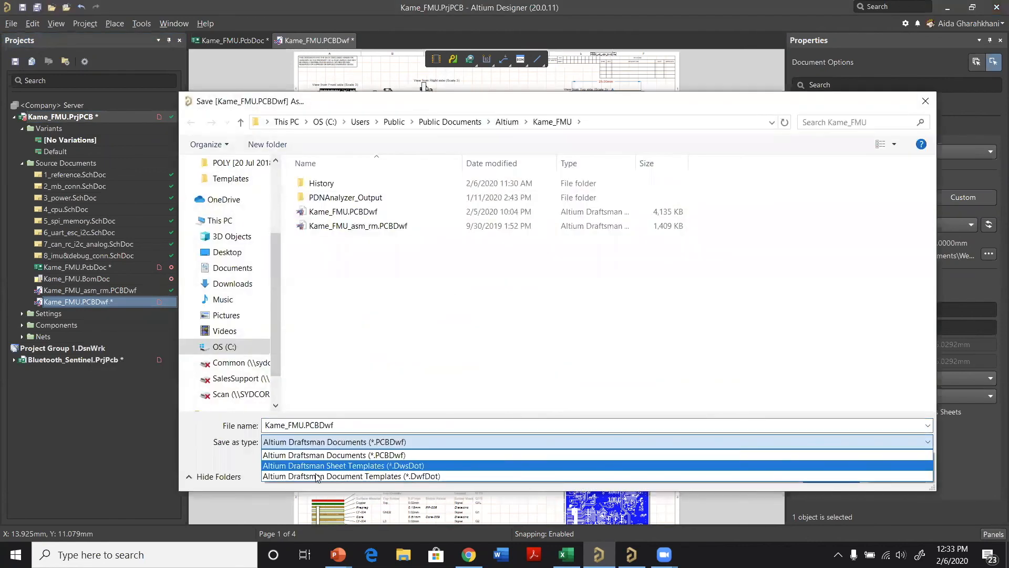
pyautogui.click(367, 476)
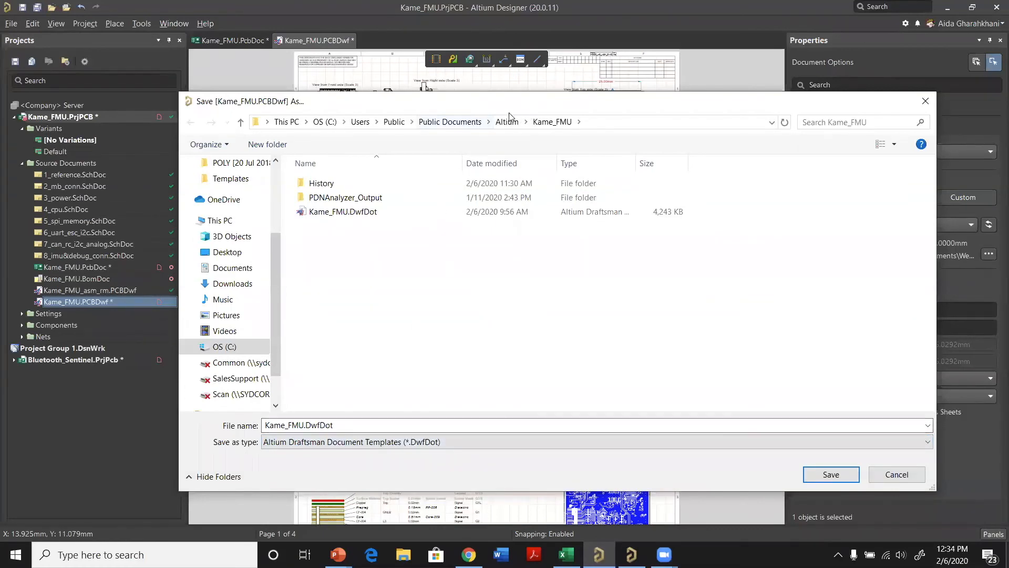
# Step: Save Kame_FMU.DwfDot in Documents > Webinars > Drafstman Webianr > POLY [20 Jul 2018] - Rev.A0, accepting deletion of dimensions, callouts, section and detail views
pyautogui.scroll(1, 243, 294)
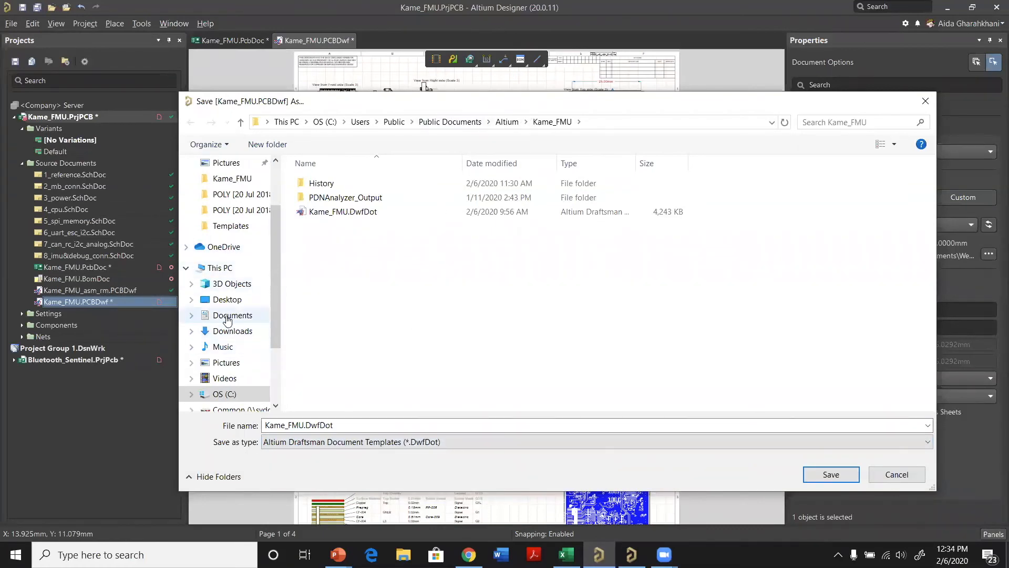
pyautogui.click(228, 316)
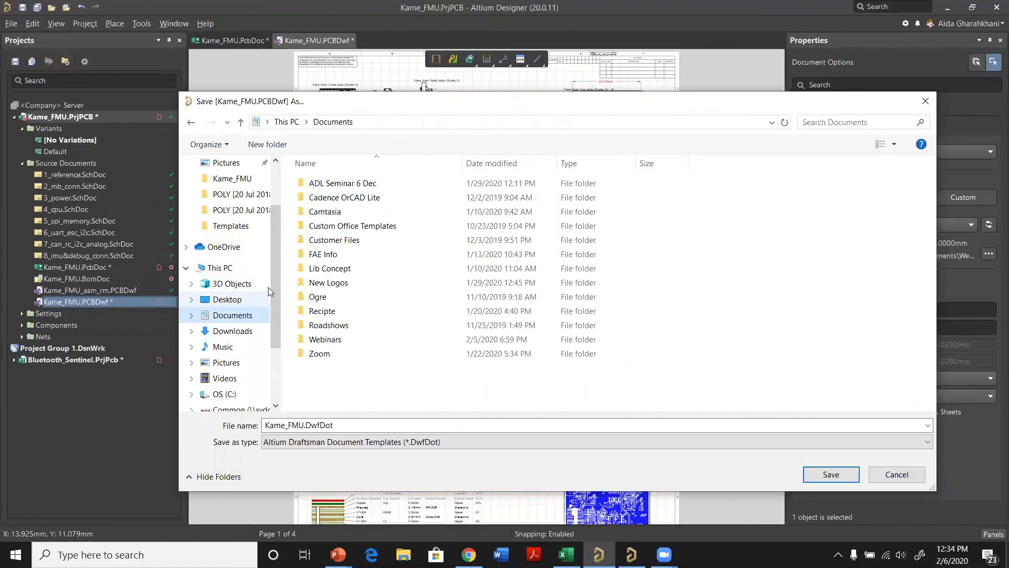
pyautogui.doubleClick(315, 338)
pyautogui.doubleClick(344, 212)
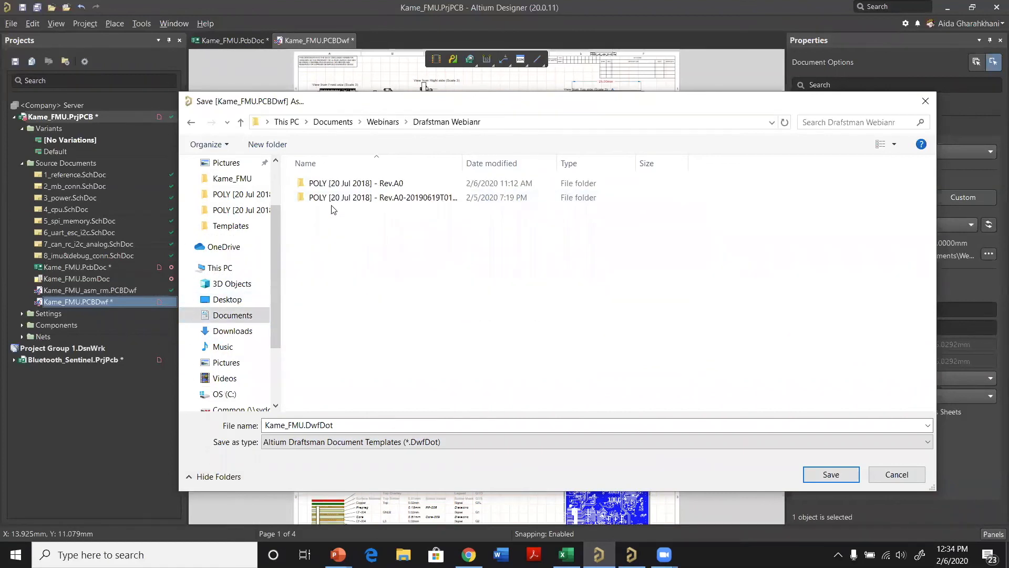
pyautogui.doubleClick(351, 184)
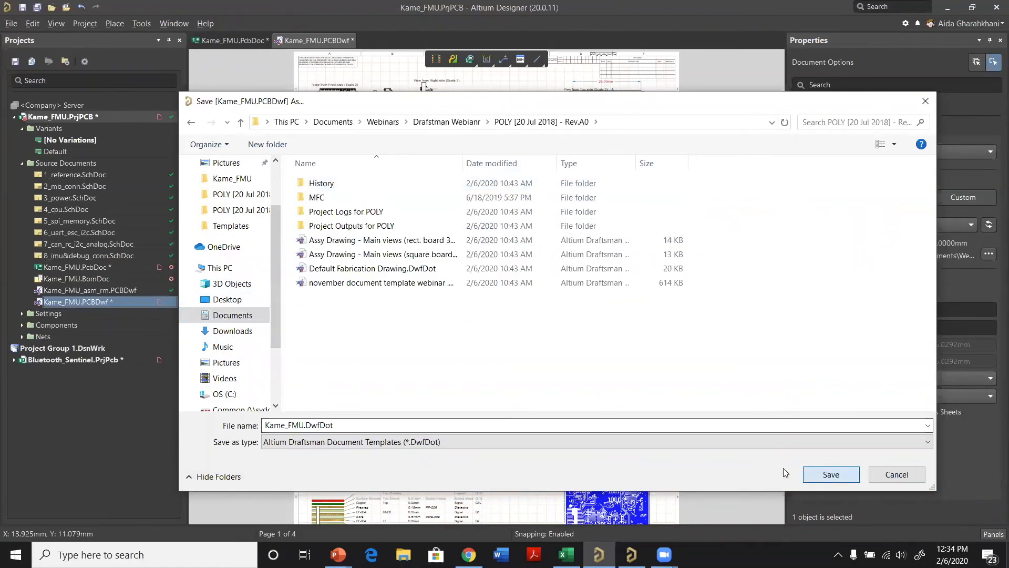
pyautogui.press('Return')
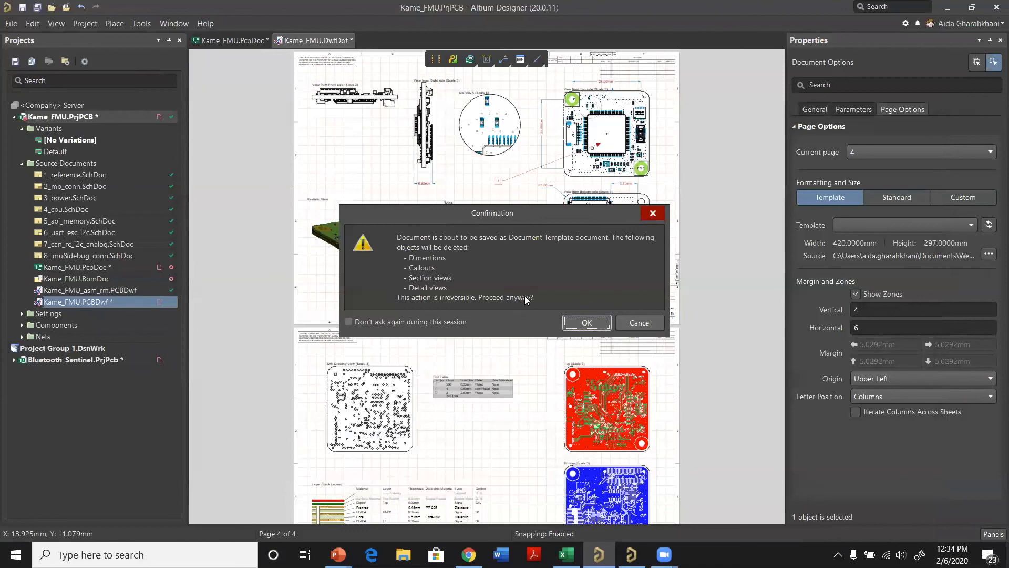
pyautogui.click(586, 323)
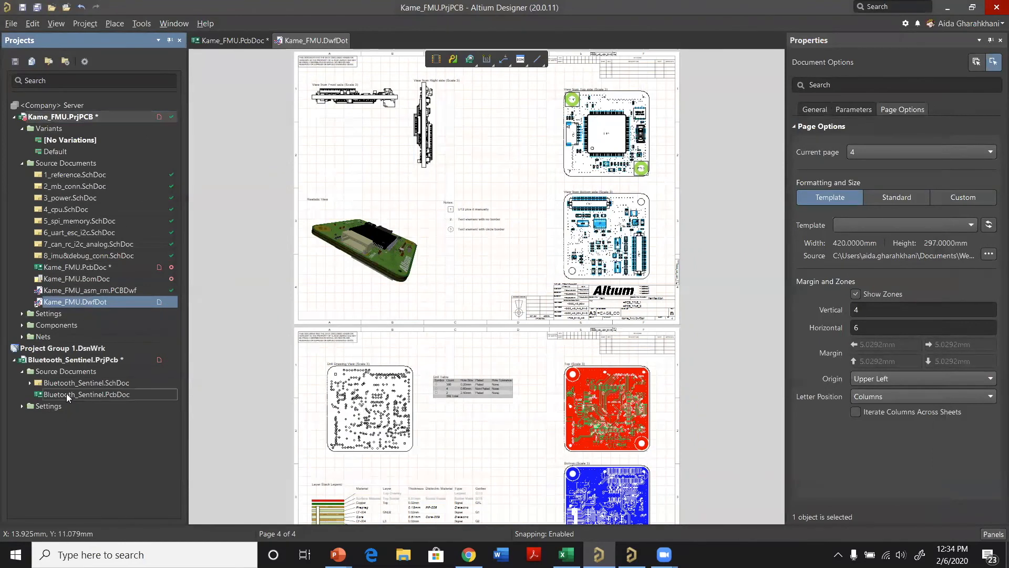
# Step: Open Bluetooth_Sentinel.PcbDoc and inspect the shape of its board
pyautogui.doubleClick(67, 393)
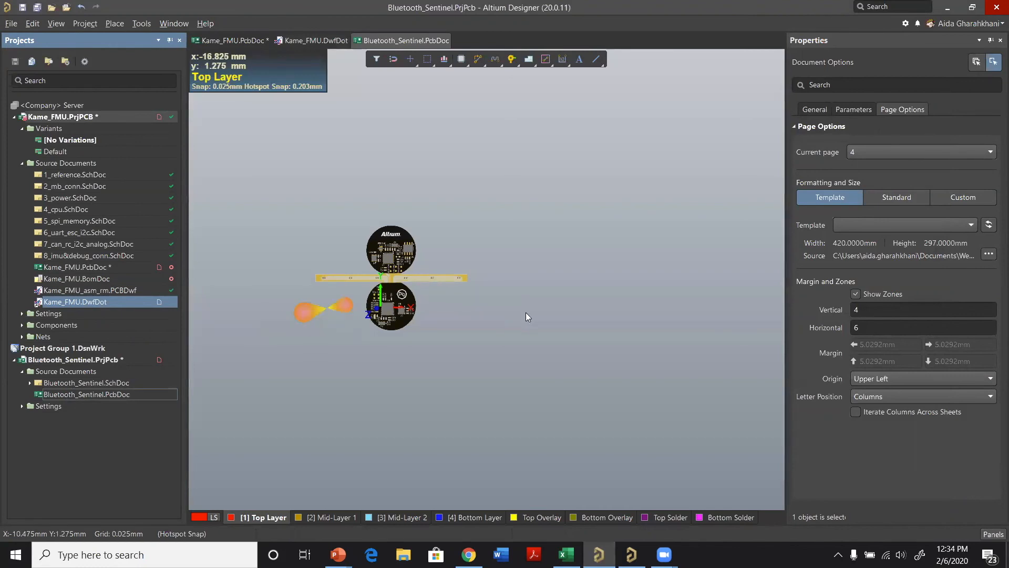
pyautogui.keyDown('ctrl'); pyautogui.scroll(5, 405, 303); pyautogui.keyUp('ctrl')
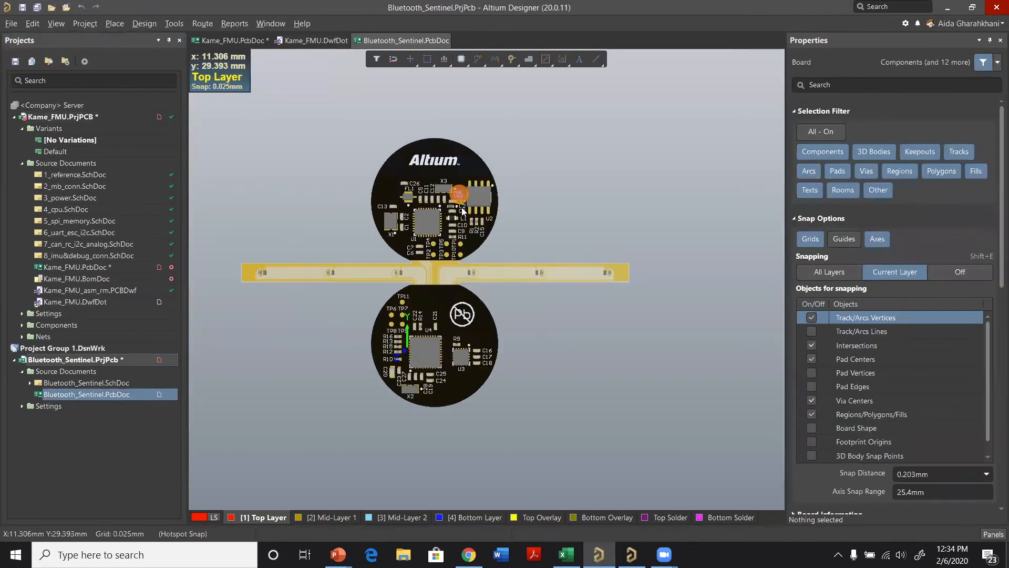
pyautogui.click(550, 311)
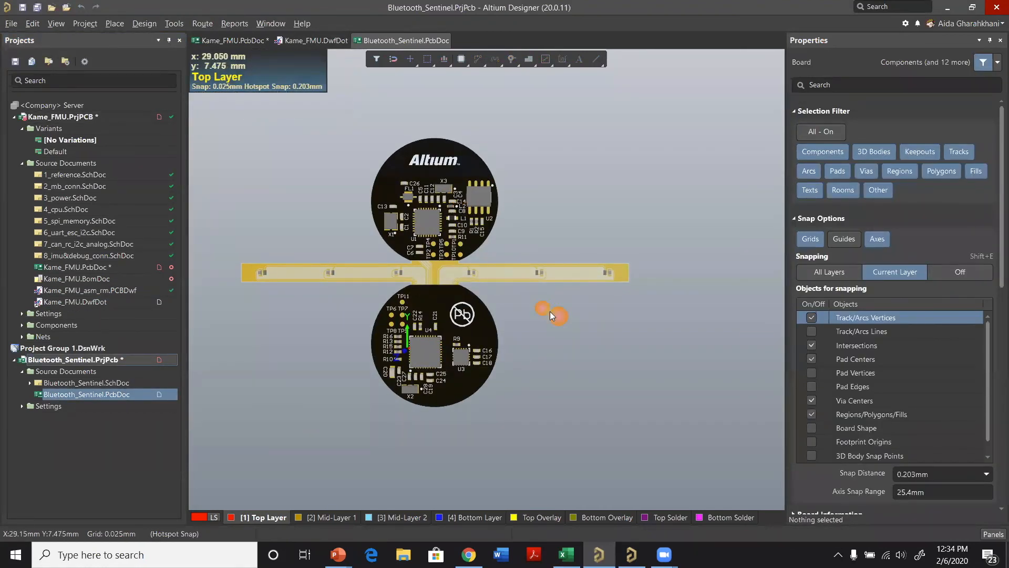
pyautogui.keyDown('ctrl'); pyautogui.scroll(-1, 468, 330); pyautogui.keyUp('ctrl')
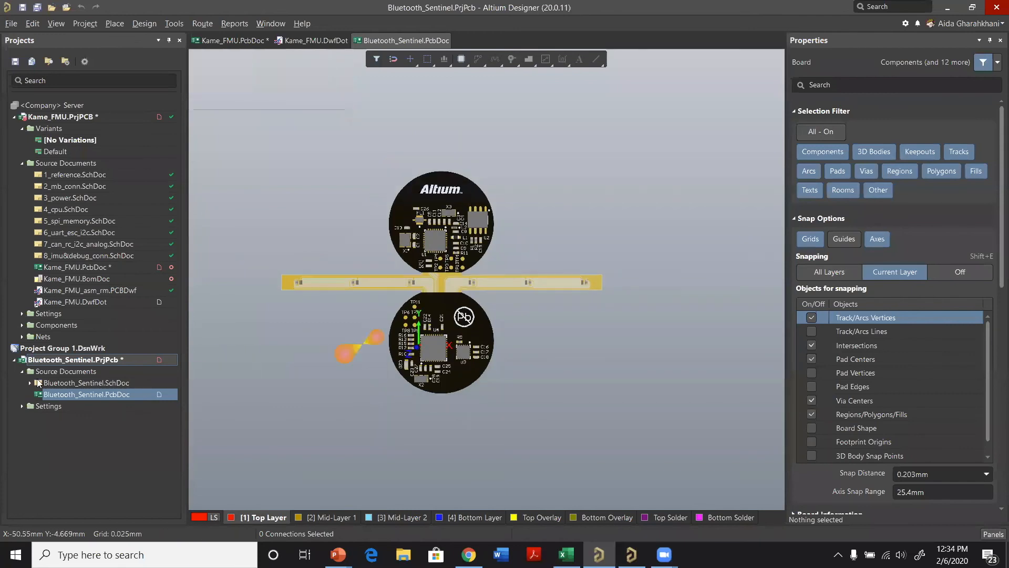
# Step: Add a new Draftsman document to the Bluetooth_Sentinel project, based on the Kame_FMU2 template
pyautogui.rightClick(58, 360)
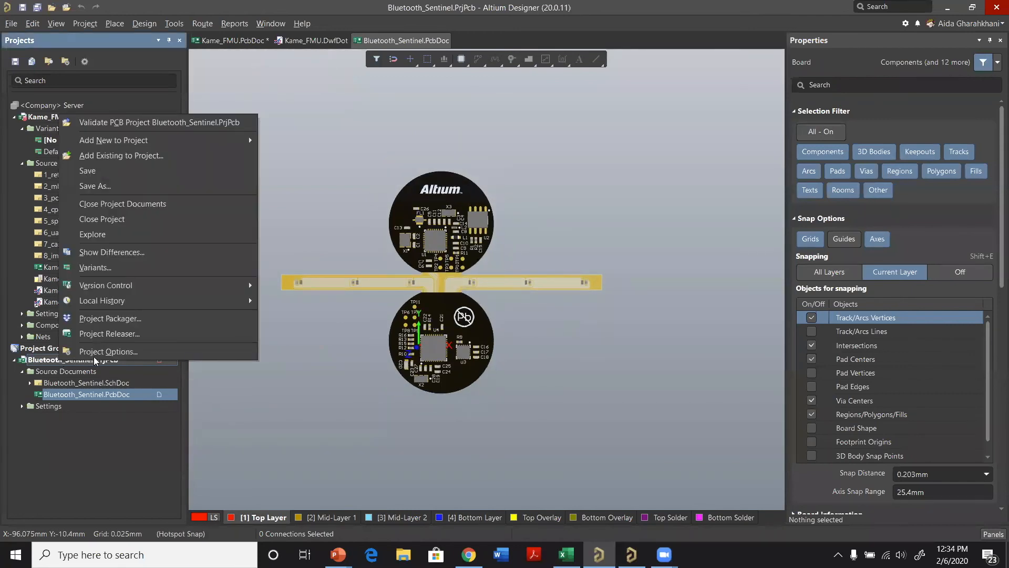
pyautogui.moveTo(195, 141)
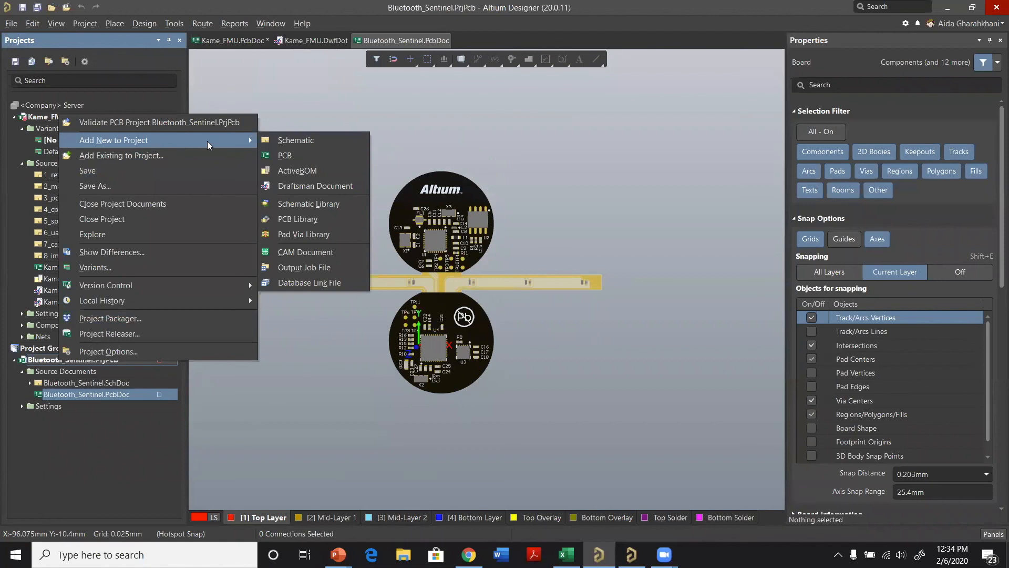
pyautogui.click(303, 186)
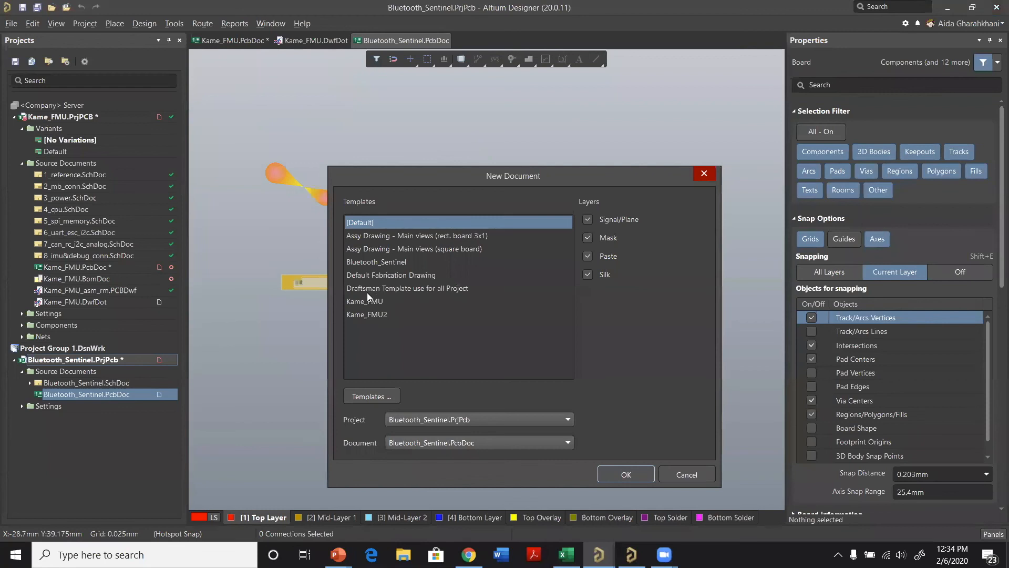
pyautogui.click(368, 316)
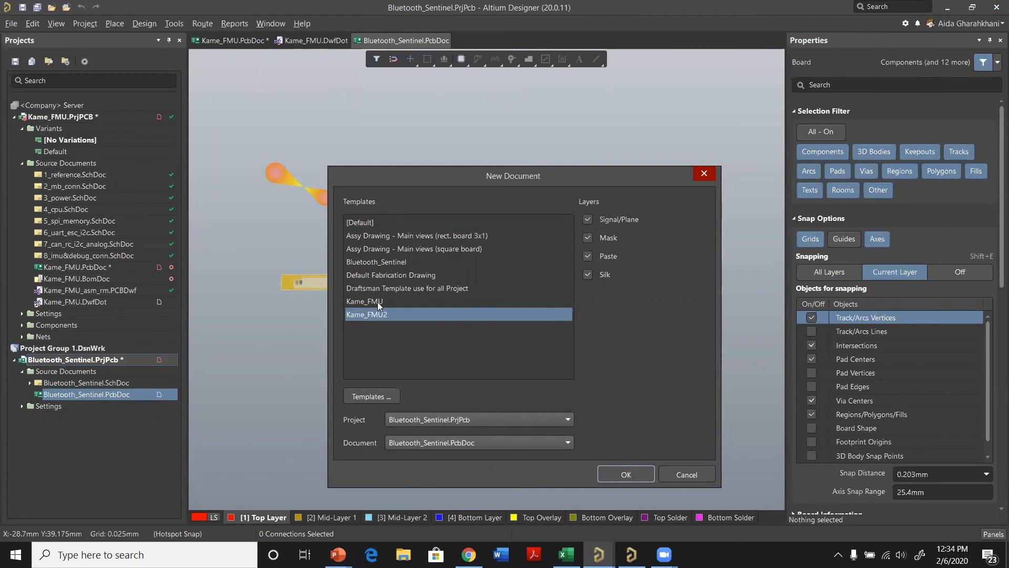
pyautogui.click(624, 474)
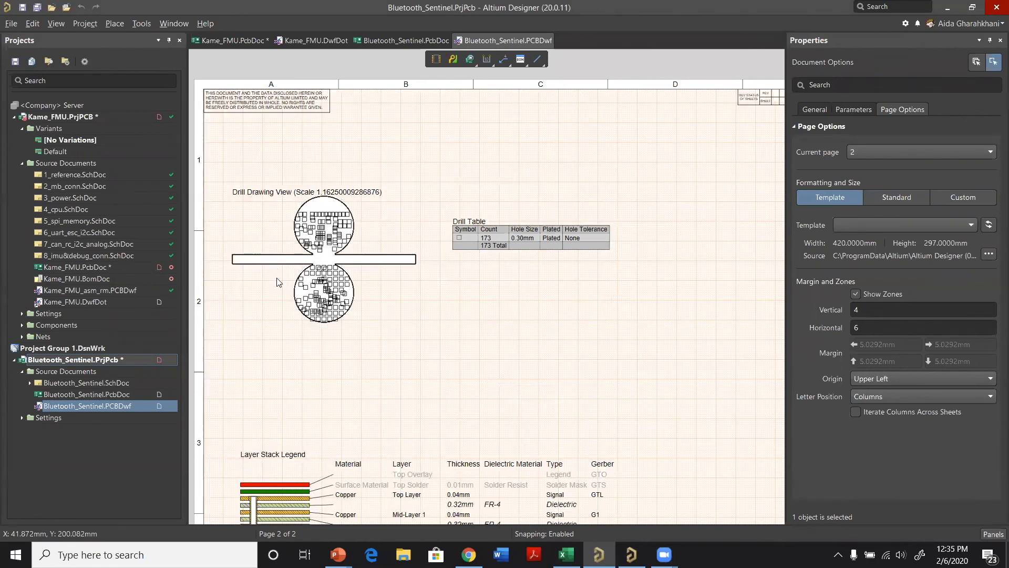
# Step: Move the Bill Of Materials table on the second sheet up into the empty area at the sheet's upper left
pyautogui.keyDown('ctrl'); pyautogui.scroll(-1, 481, 282); pyautogui.keyUp('ctrl')
pyautogui.keyDown('ctrl'); pyautogui.scroll(-1, 715, 250); pyautogui.keyUp('ctrl')
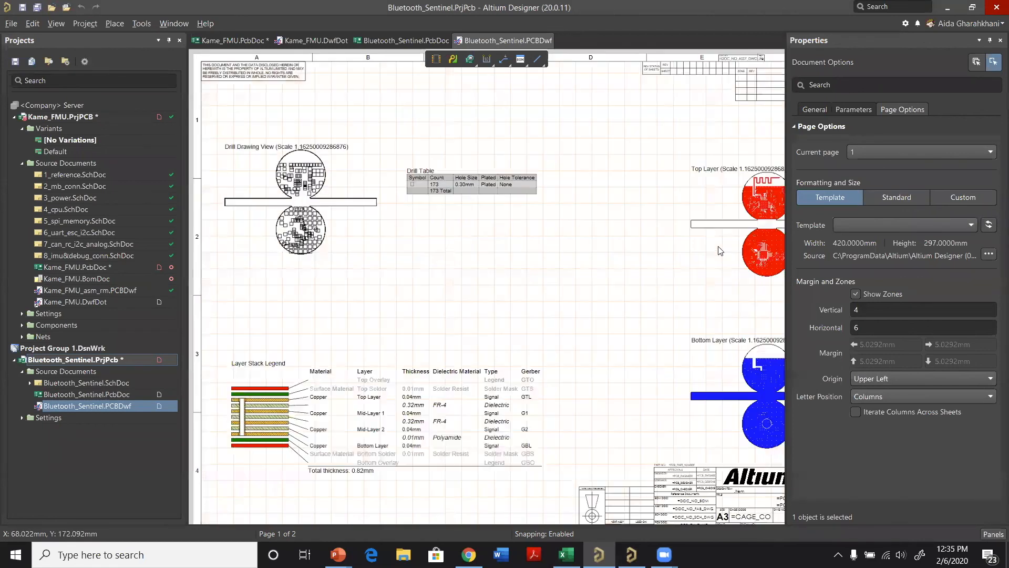
pyautogui.keyDown('ctrl'); pyautogui.scroll(-1, 664, 176); pyautogui.keyUp('ctrl')
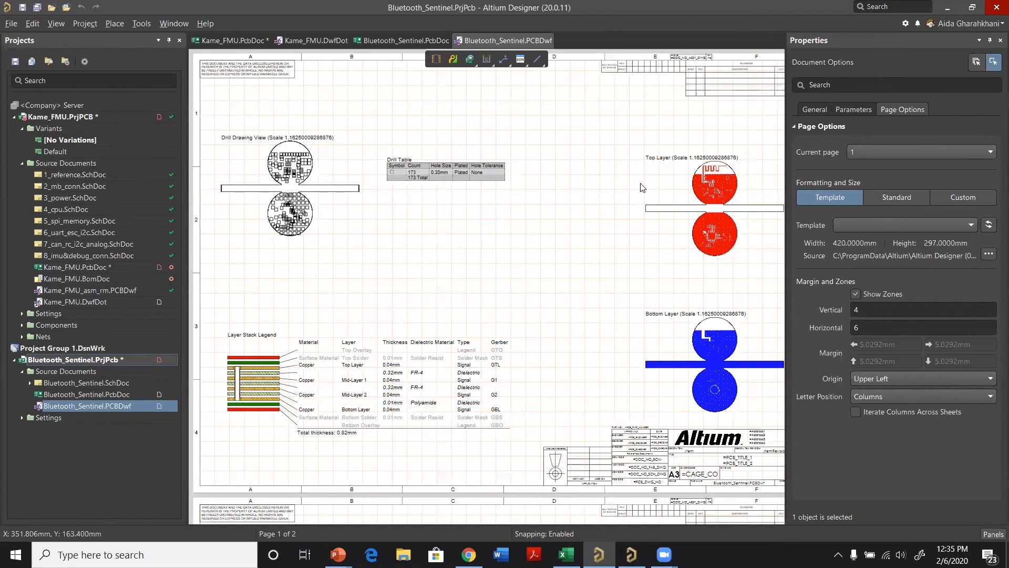
pyautogui.keyDown('ctrl'); pyautogui.scroll(3, 642, 188); pyautogui.keyUp('ctrl')
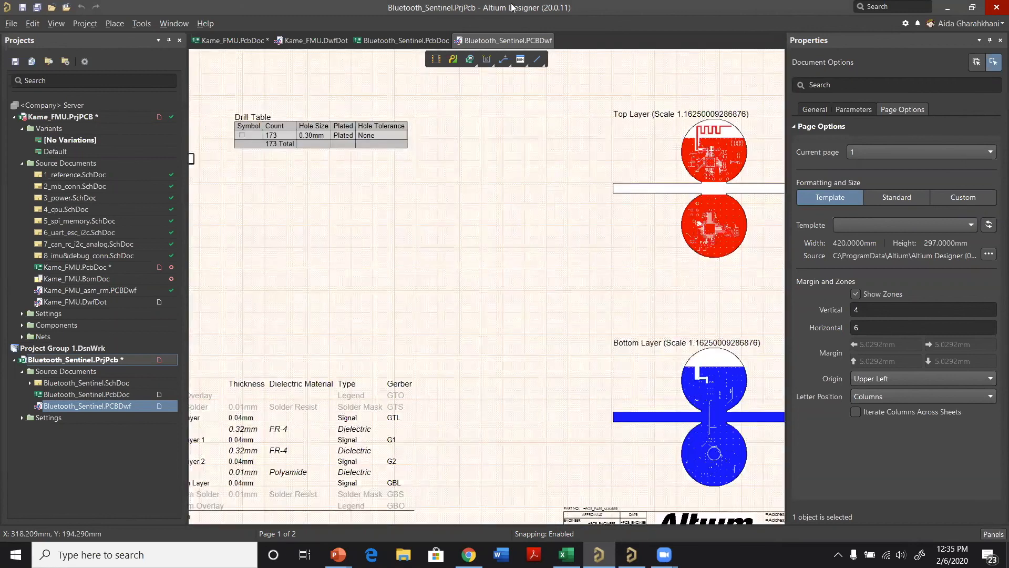
pyautogui.keyDown('ctrl'); pyautogui.scroll(-2, 619, 202); pyautogui.keyUp('ctrl')
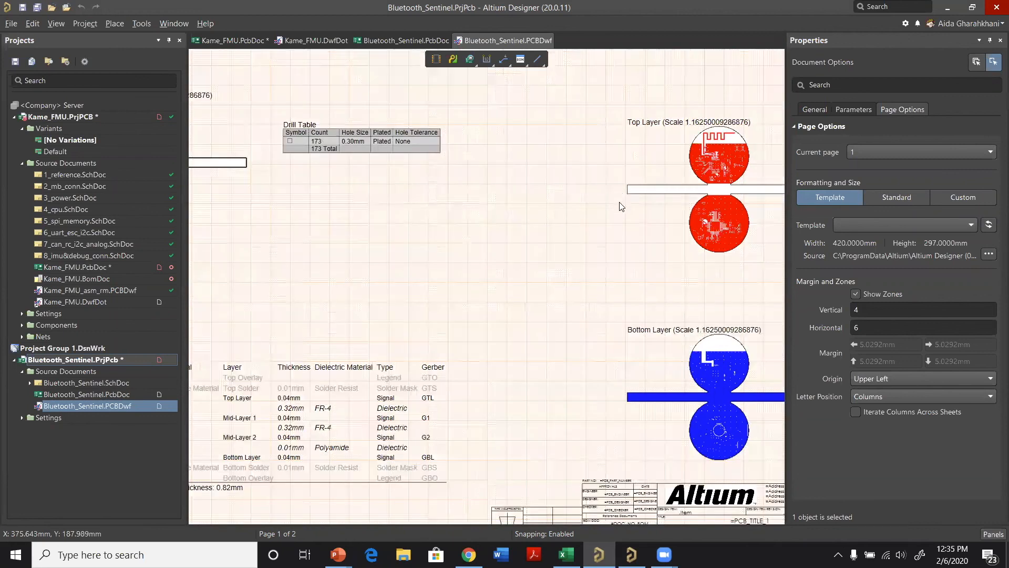
pyautogui.keyDown('ctrl'); pyautogui.scroll(-2, 353, 247); pyautogui.keyUp('ctrl')
pyautogui.scroll(-4, 347, 238)
pyautogui.moveTo(309, 452); pyautogui.dragTo(347, 238)
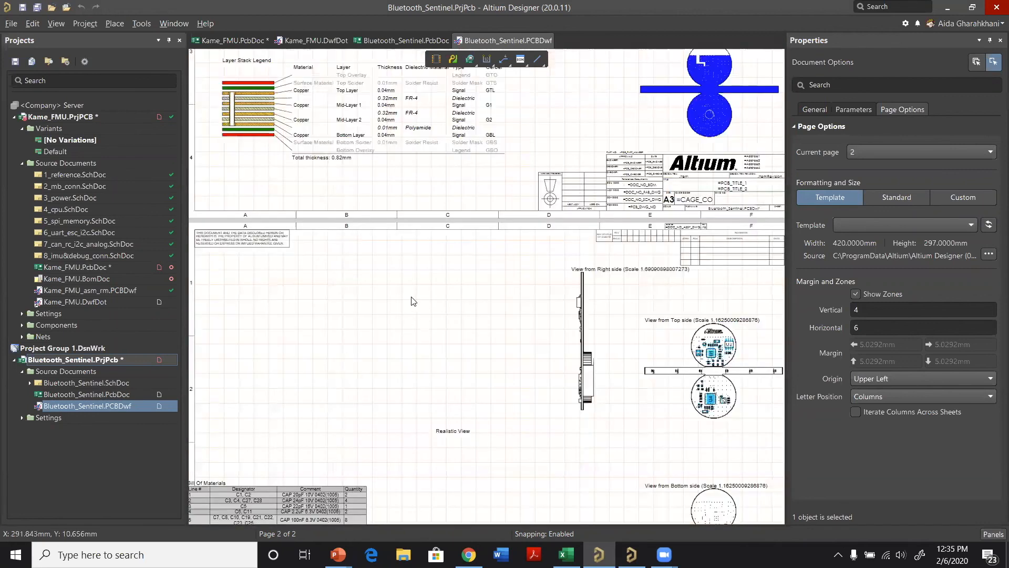
pyautogui.scroll(-2, 646, 377)
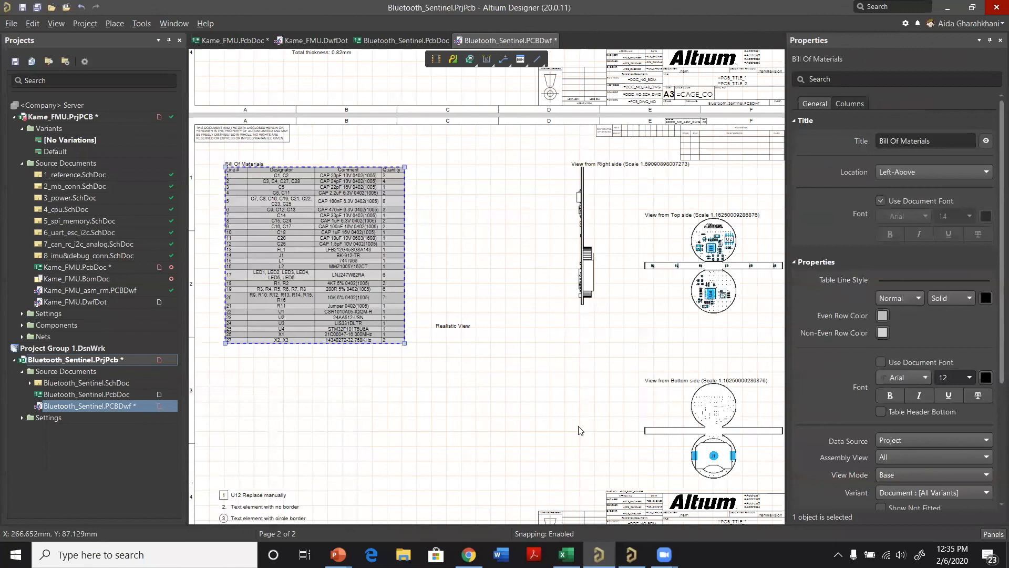
# Step: Review both sheets of the Bluetooth_Sentinel drawing, covering the drill and layer views, layer stack legend, board views and Bill Of Materials
pyautogui.keyDown('ctrl'); pyautogui.scroll(1, 583, 430); pyautogui.keyUp('ctrl')
pyautogui.keyDown('ctrl'); pyautogui.scroll(1, 577, 410); pyautogui.keyUp('ctrl')
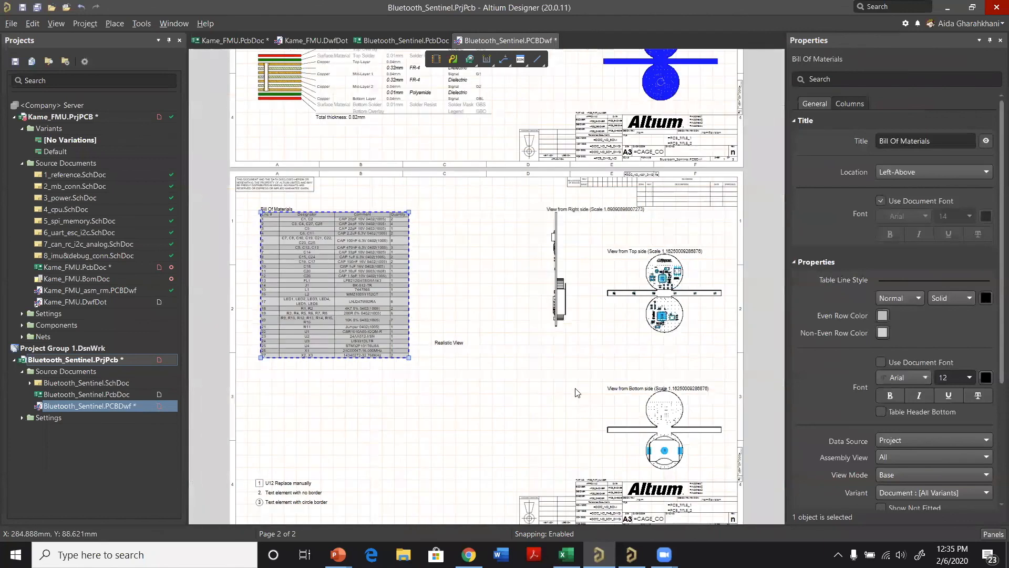
pyautogui.scroll(4, 576, 402)
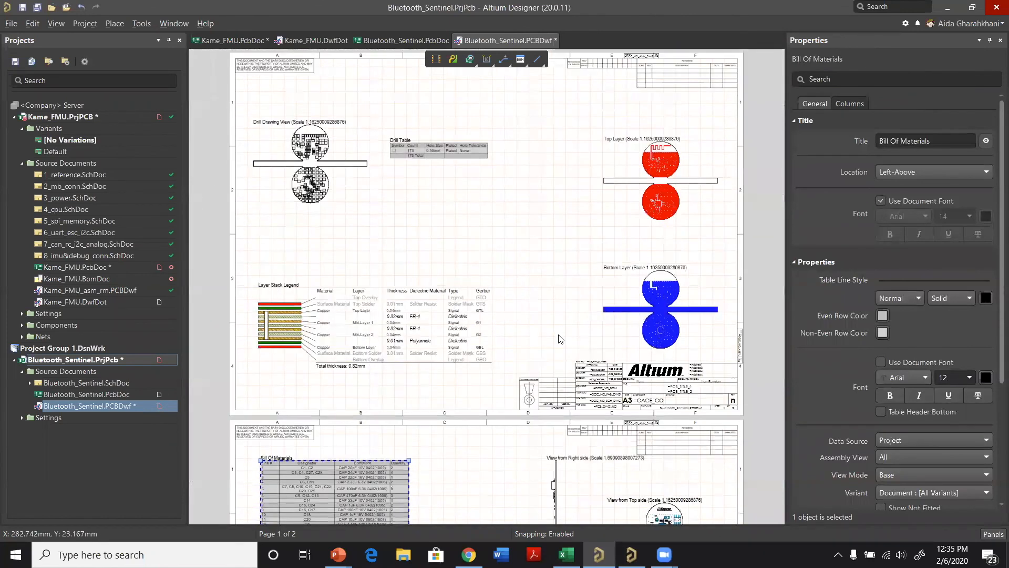
pyautogui.scroll(-2, 627, 412)
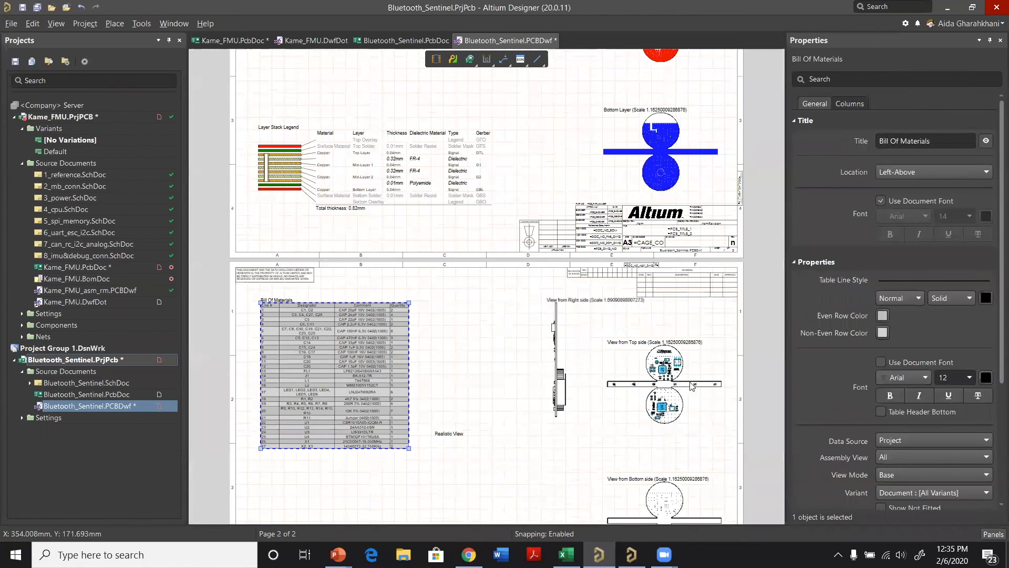
pyautogui.keyDown('ctrl'); pyautogui.scroll(1, 641, 373); pyautogui.keyUp('ctrl')
pyautogui.keyDown('ctrl'); pyautogui.scroll(2, 642, 369); pyautogui.keyUp('ctrl')
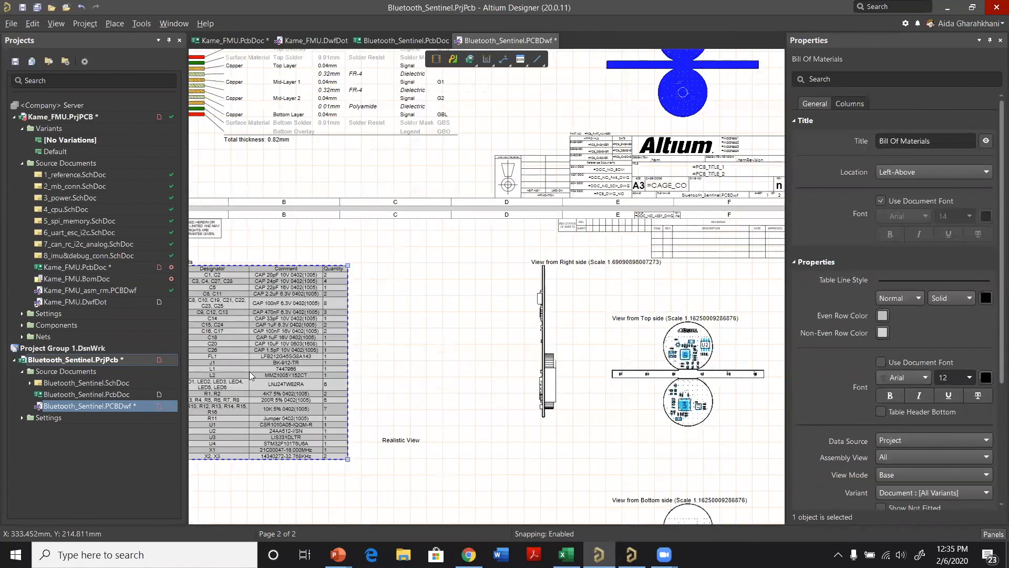
pyautogui.keyDown('ctrl'); pyautogui.scroll(-1, 249, 371); pyautogui.keyUp('ctrl')
pyautogui.keyDown('ctrl'); pyautogui.scroll(-1, 374, 361); pyautogui.keyUp('ctrl')
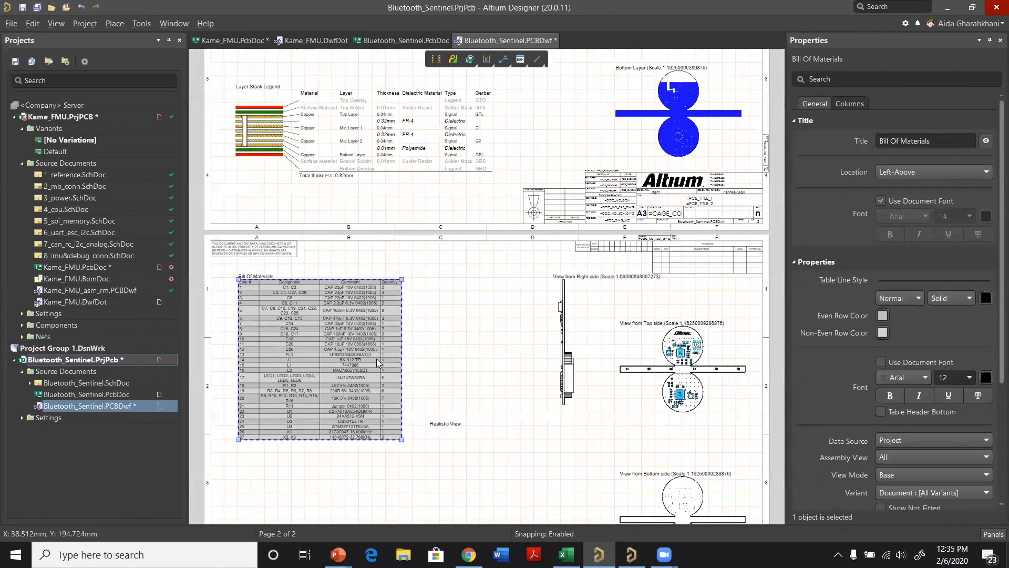
pyautogui.keyDown('ctrl'); pyautogui.scroll(1, 376, 359); pyautogui.keyUp('ctrl')
pyautogui.keyDown('ctrl'); pyautogui.scroll(1, 377, 358); pyautogui.keyUp('ctrl')
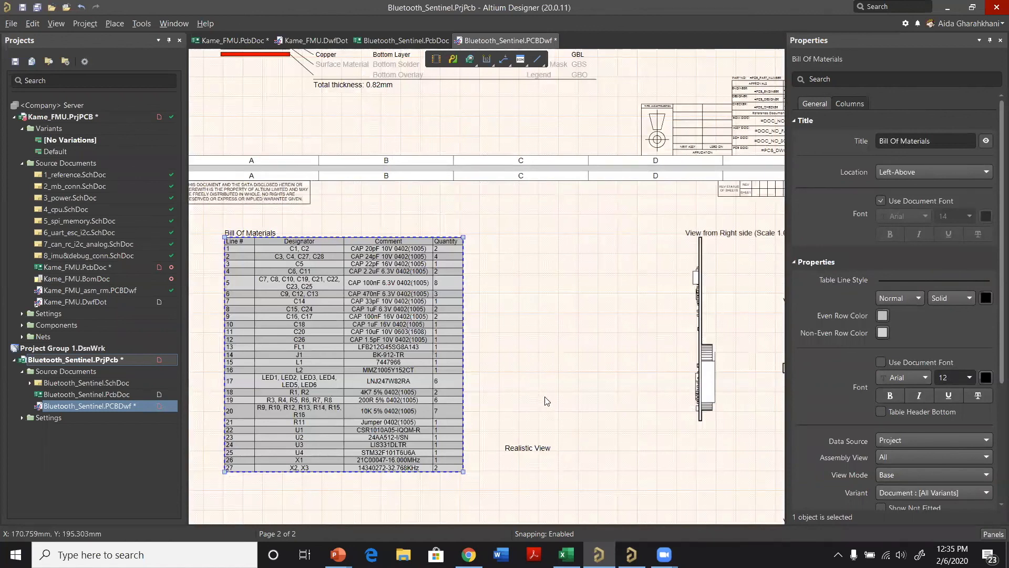
pyautogui.scroll(1, 547, 401)
pyautogui.scroll(5, 549, 402)
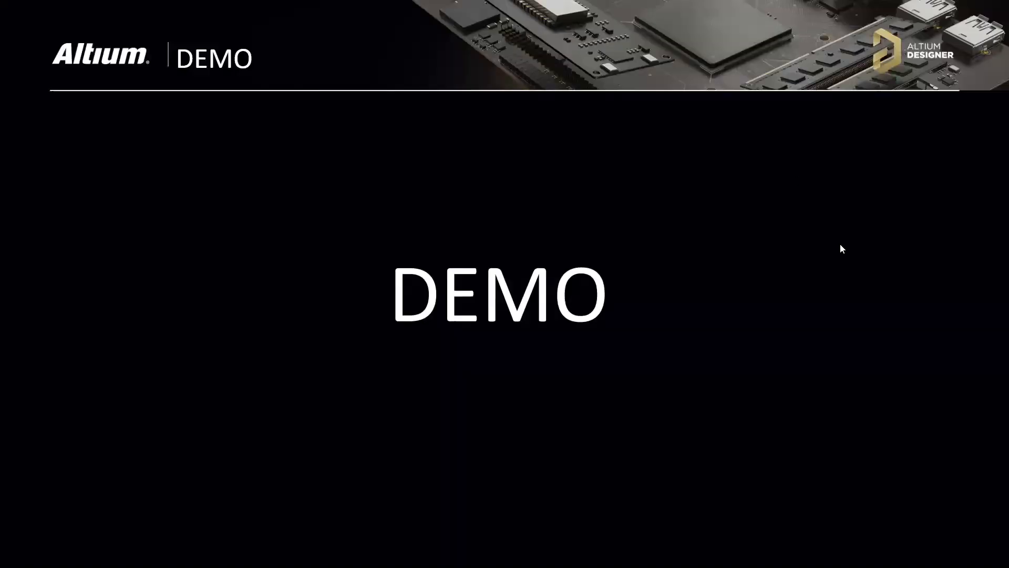
pyautogui.click(817, 272)
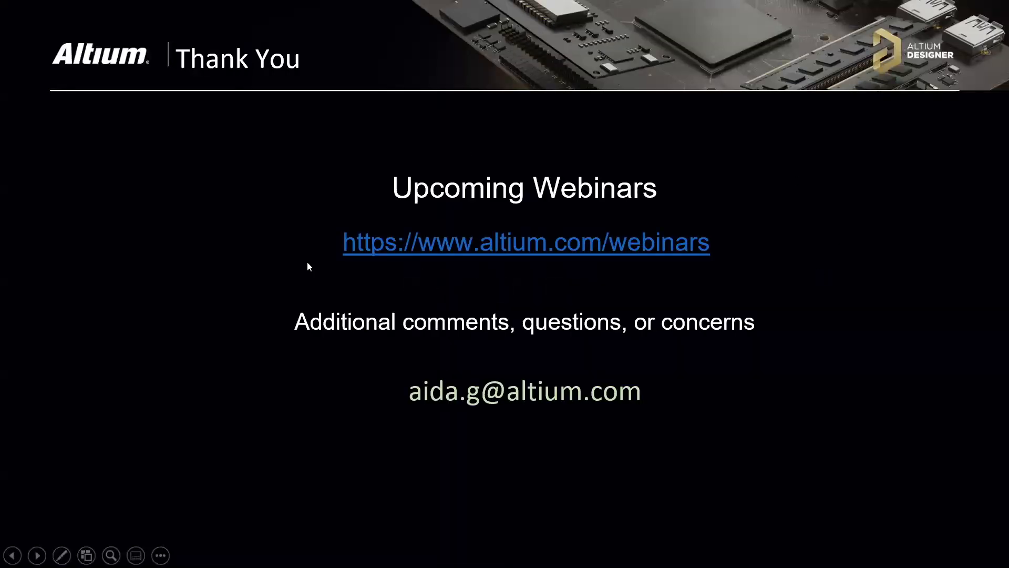